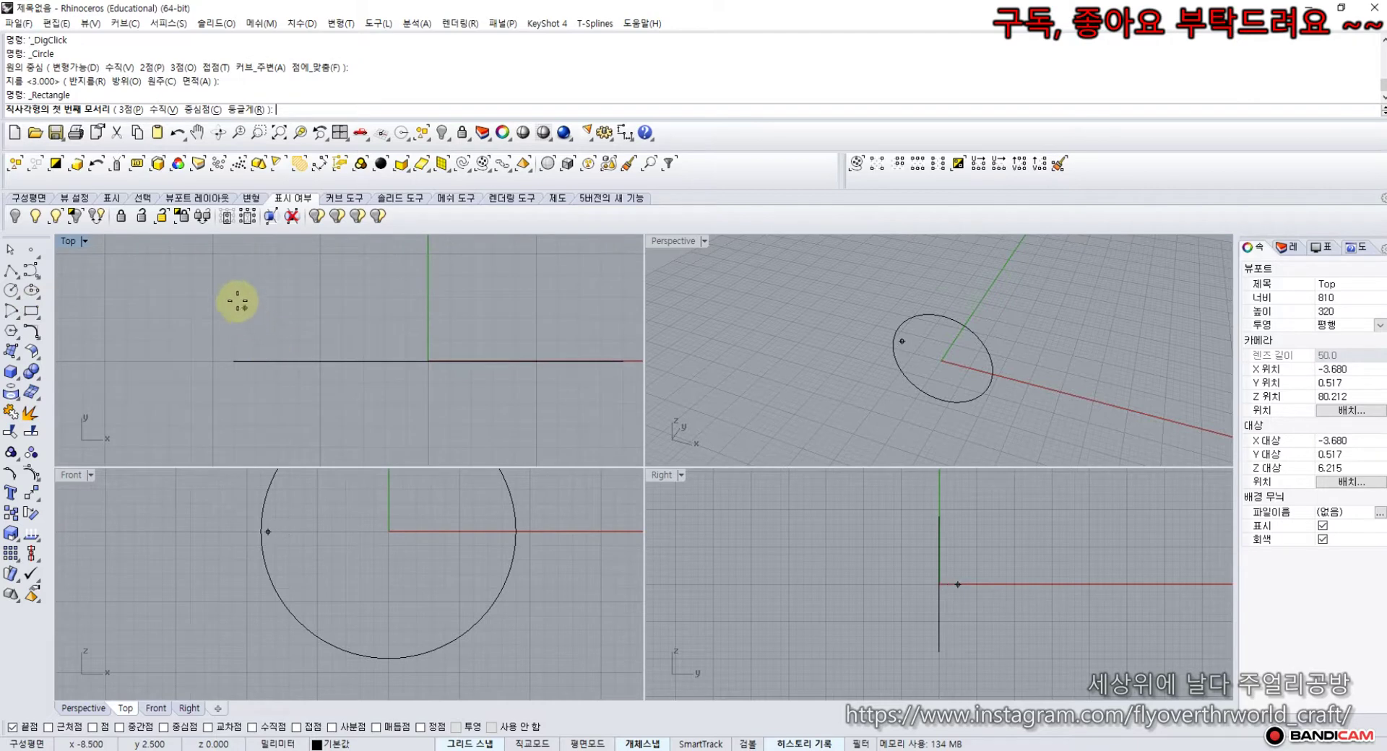
# - Draw a rectangle about 18 by 6 mm centred on the origin in the Top view, matching the large circle's width
pyautogui.click(234, 297)
pyautogui.moveTo(587, 421); pyautogui.dragTo(510, 396, button='right')
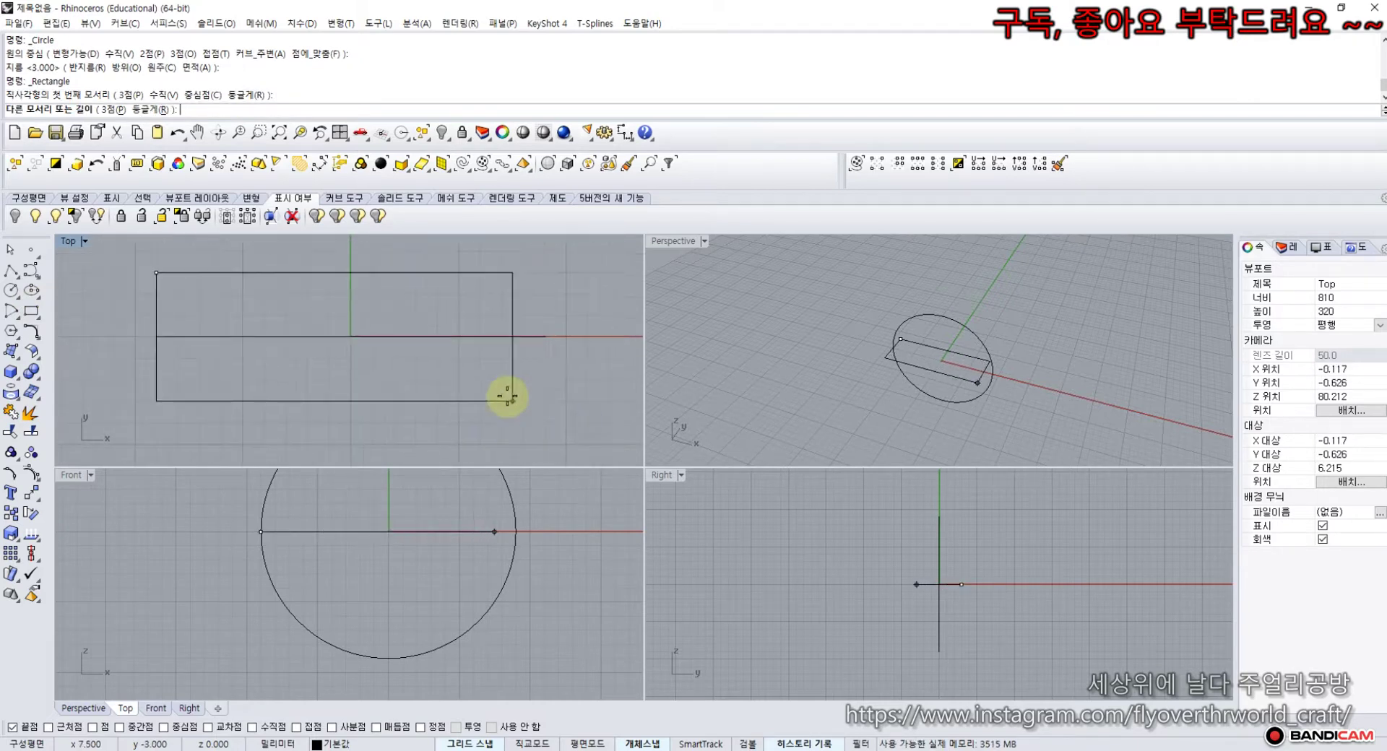
pyautogui.click(544, 406)
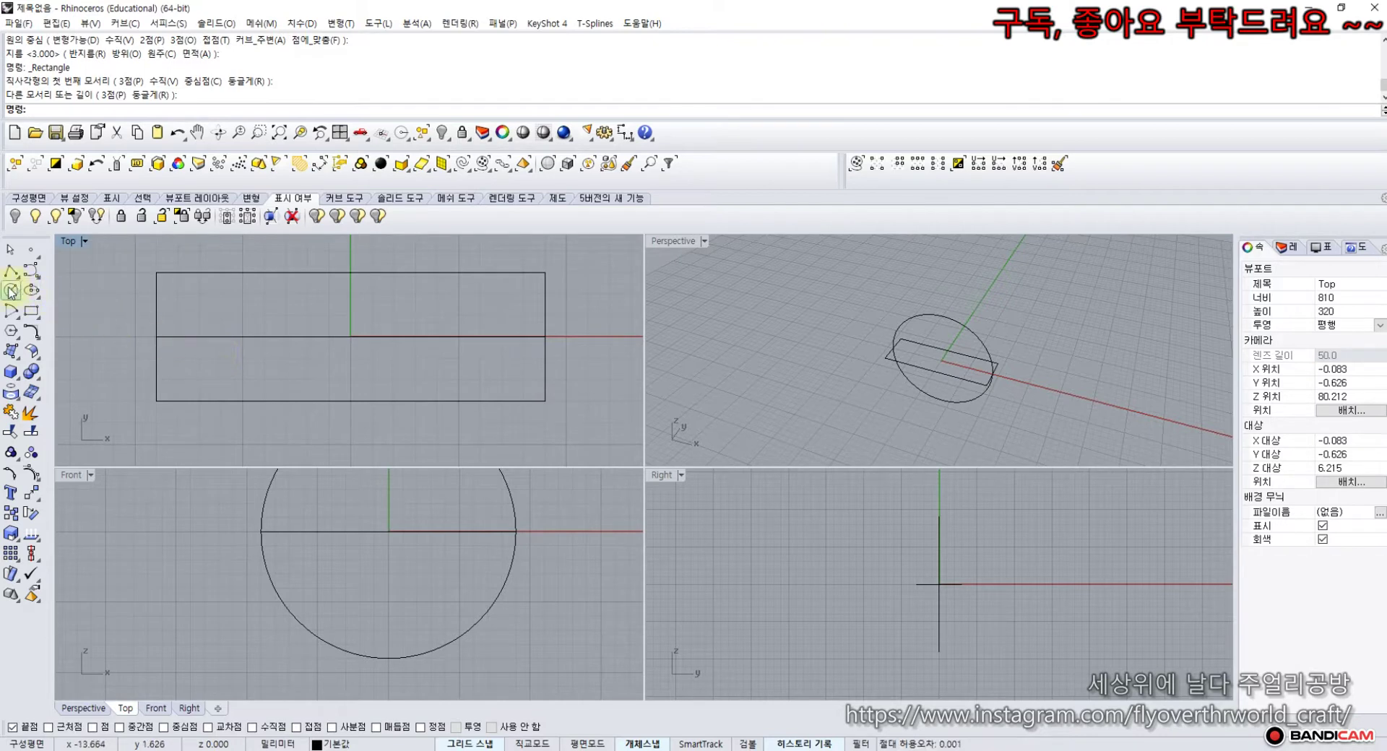
# - Draw two 6 mm diameter circles inside the rectangle, centred at x -6 and x 6 so they touch its ends
pyautogui.click(11, 291)
pyautogui.click(222, 337)
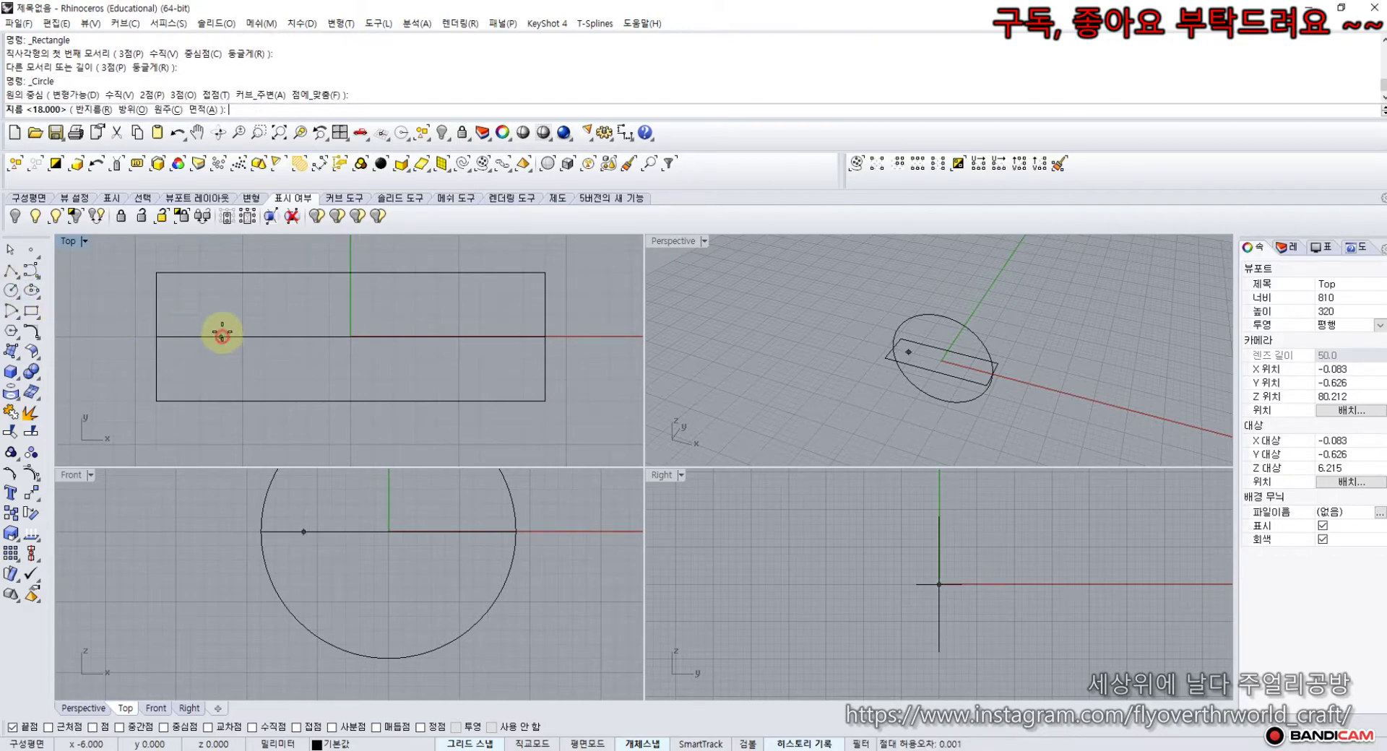
pyautogui.click(222, 274)
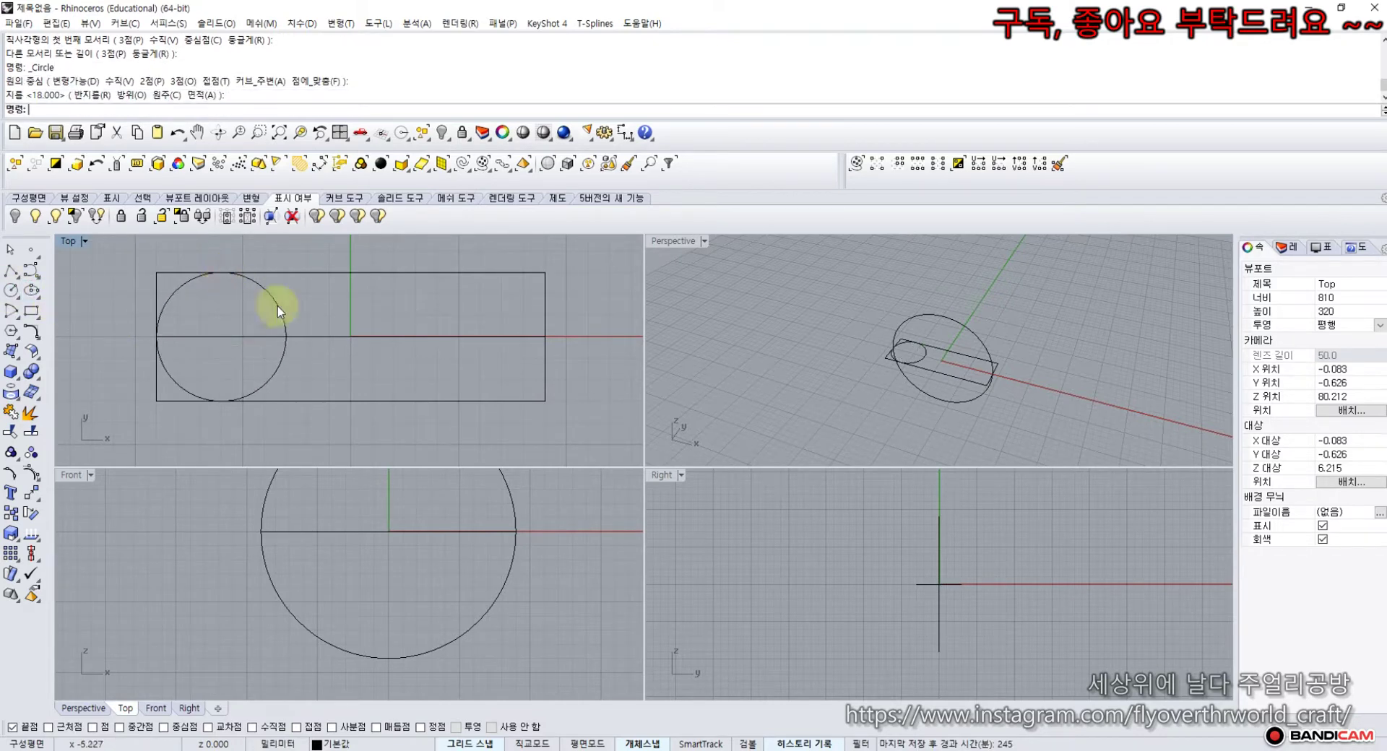
pyautogui.rightClick(478, 333)
pyautogui.click(480, 337)
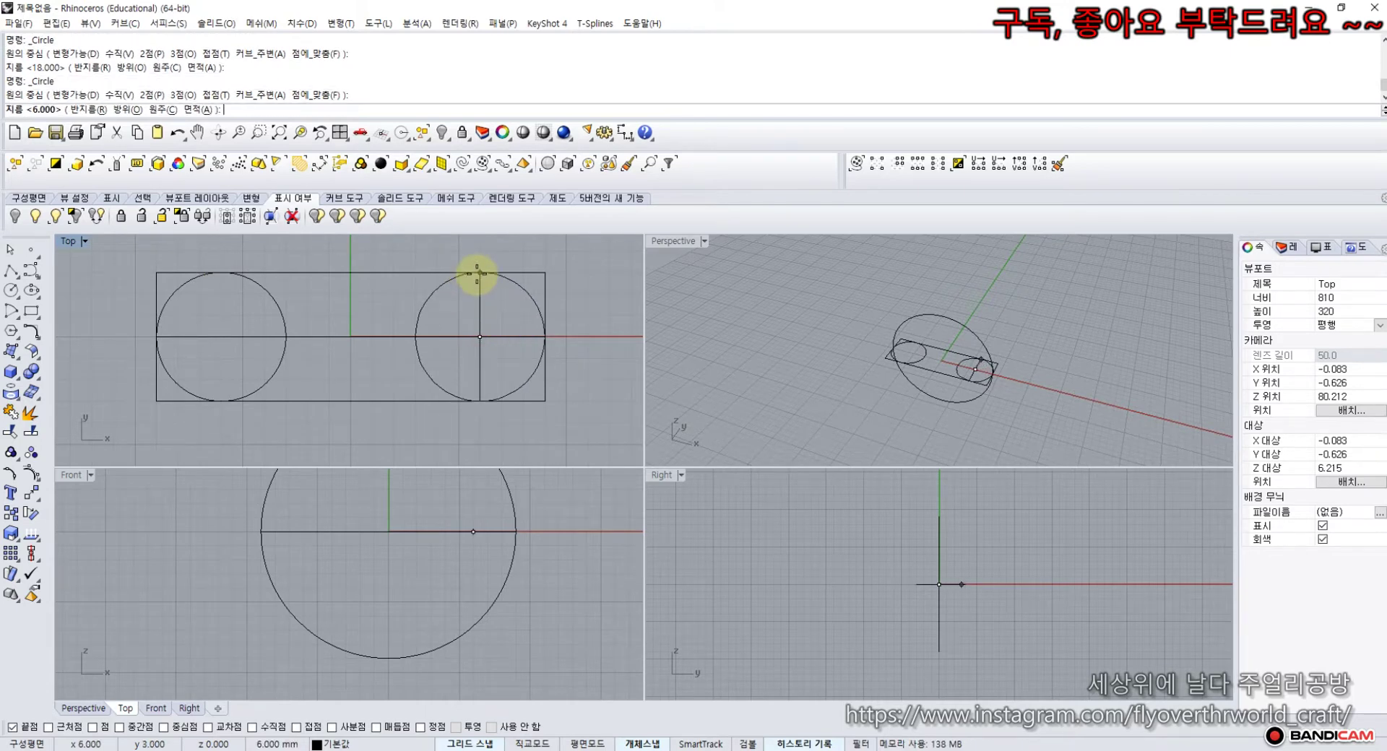
pyautogui.click(478, 273)
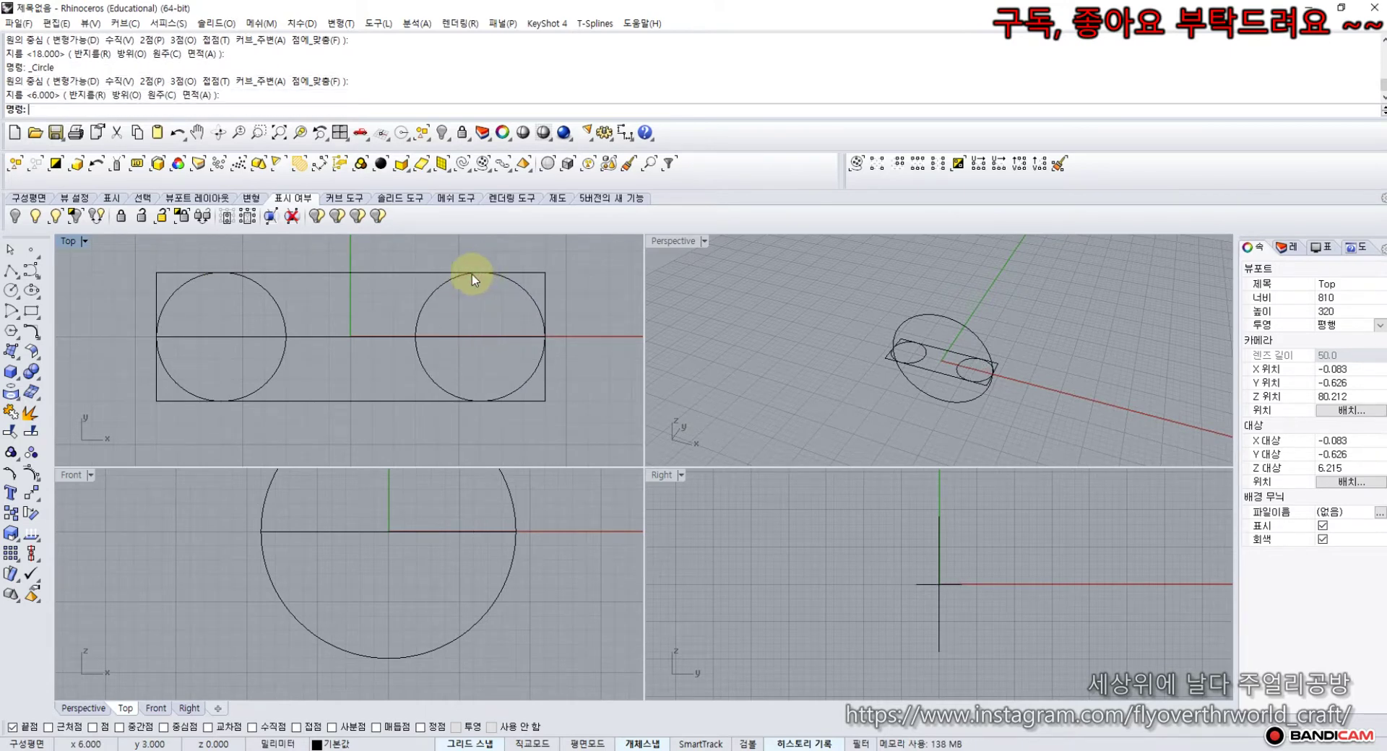
# - Trim away the rectangle's four corners outside the two end circles
pyautogui.click(439, 294)
pyautogui.keyDown('shift'); pyautogui.click(418, 273); pyautogui.keyUp('shift')
pyautogui.keyDown('shift'); pyautogui.click(267, 294); pyautogui.keyUp('shift')
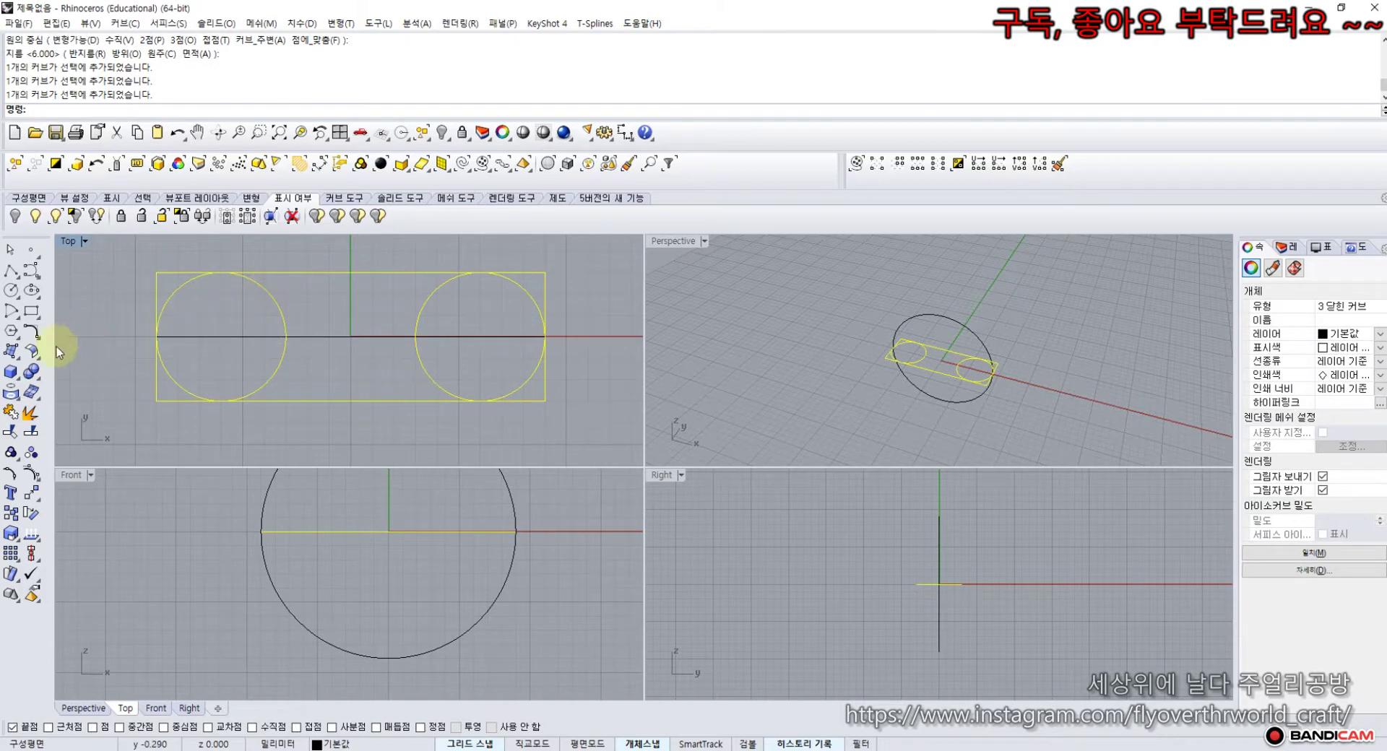
pyautogui.click(16, 414)
pyautogui.click(171, 276)
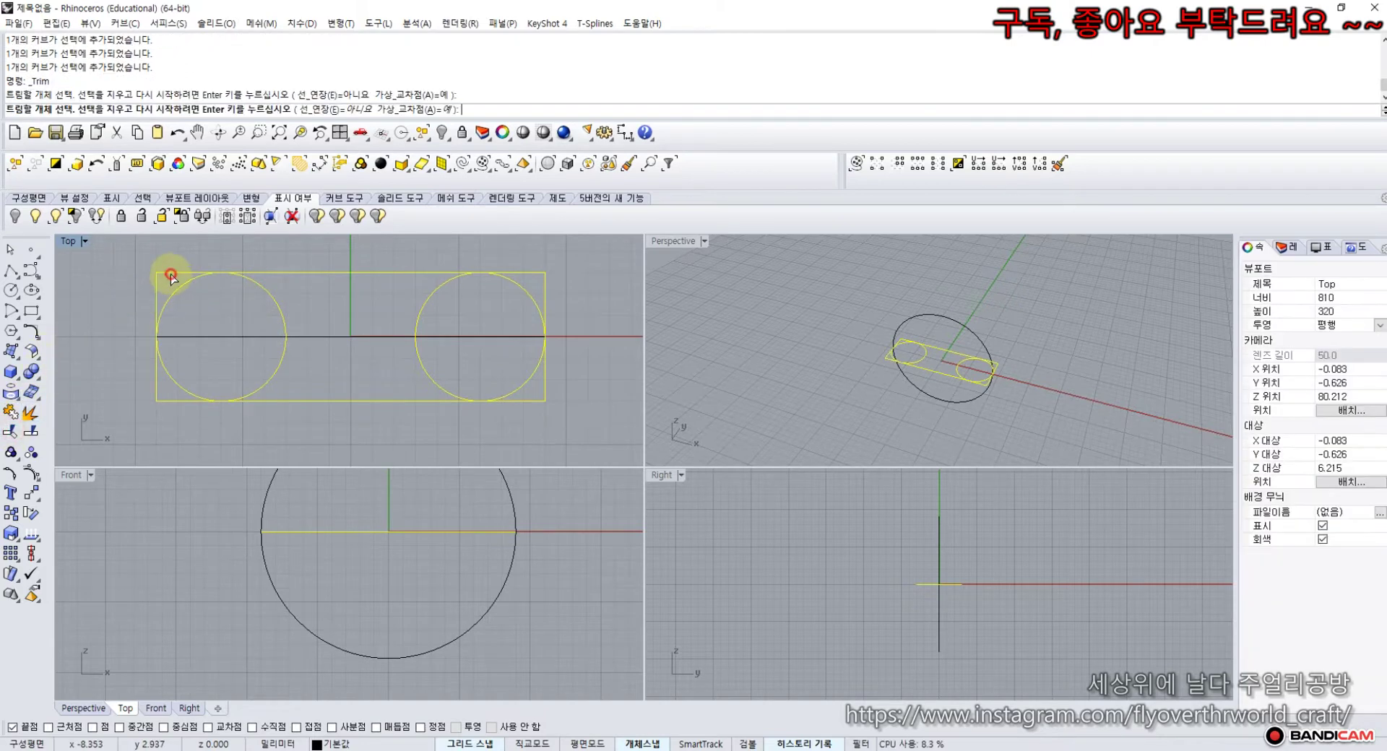
pyautogui.click(160, 388)
pyautogui.click(158, 402)
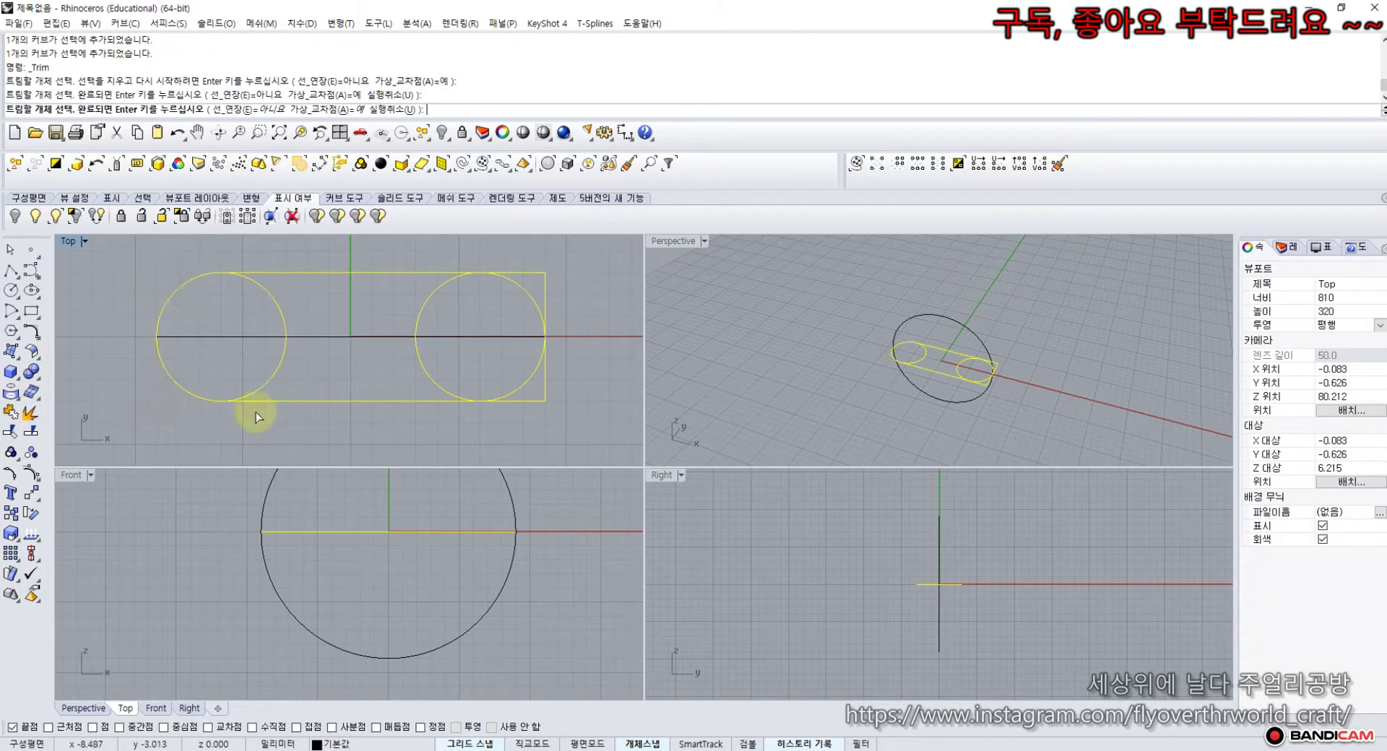
pyautogui.click(524, 406)
pyautogui.click(532, 274)
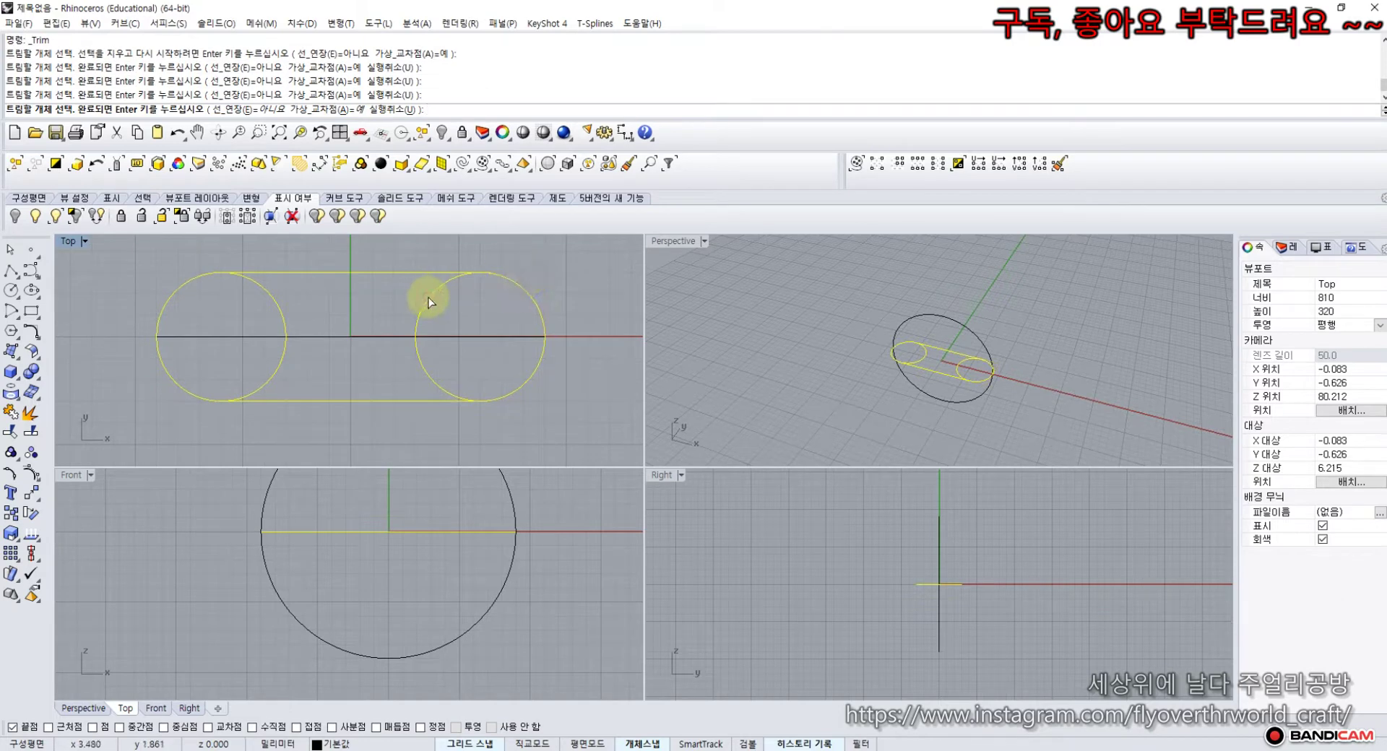
# - Trim the inner halves of both end circles and join the remaining pieces into one closed slot outline
pyautogui.click(428, 302)
pyautogui.click(277, 301)
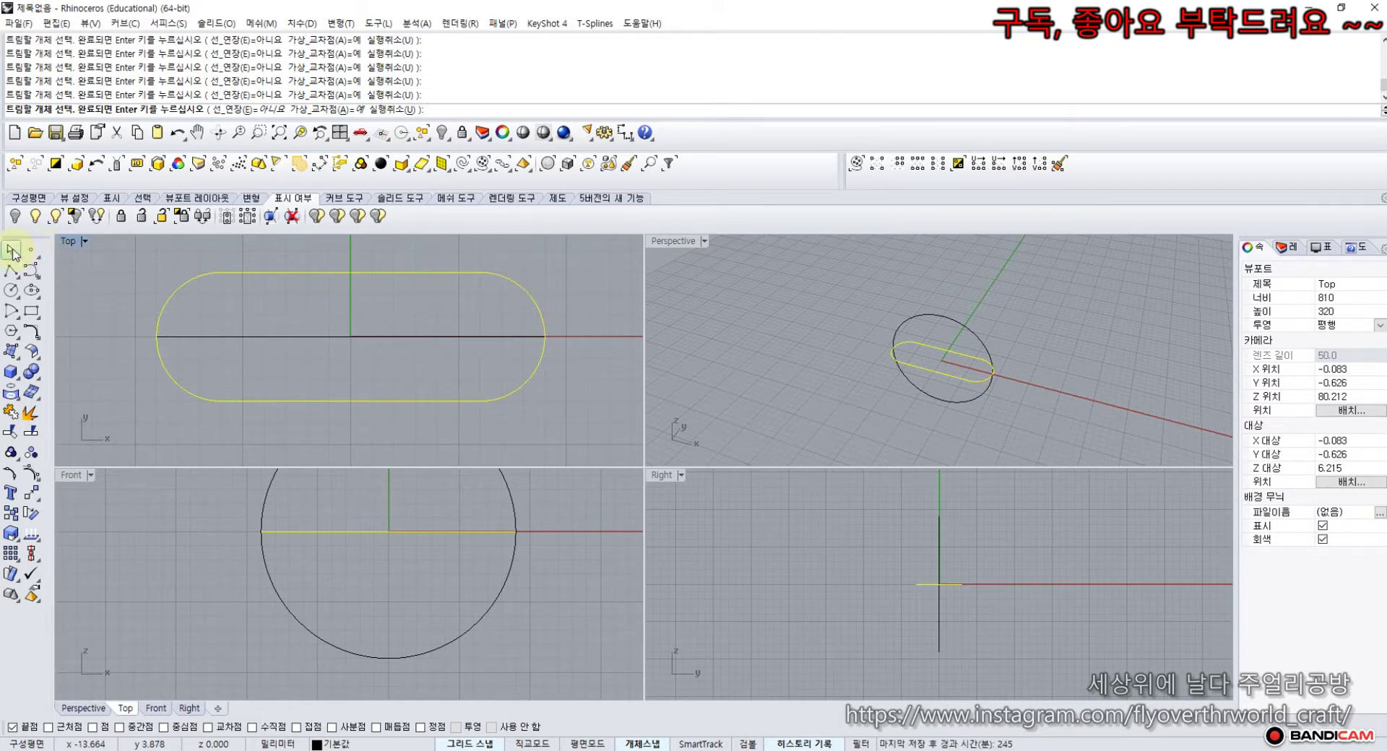
pyautogui.click(12, 251)
pyautogui.click(27, 405)
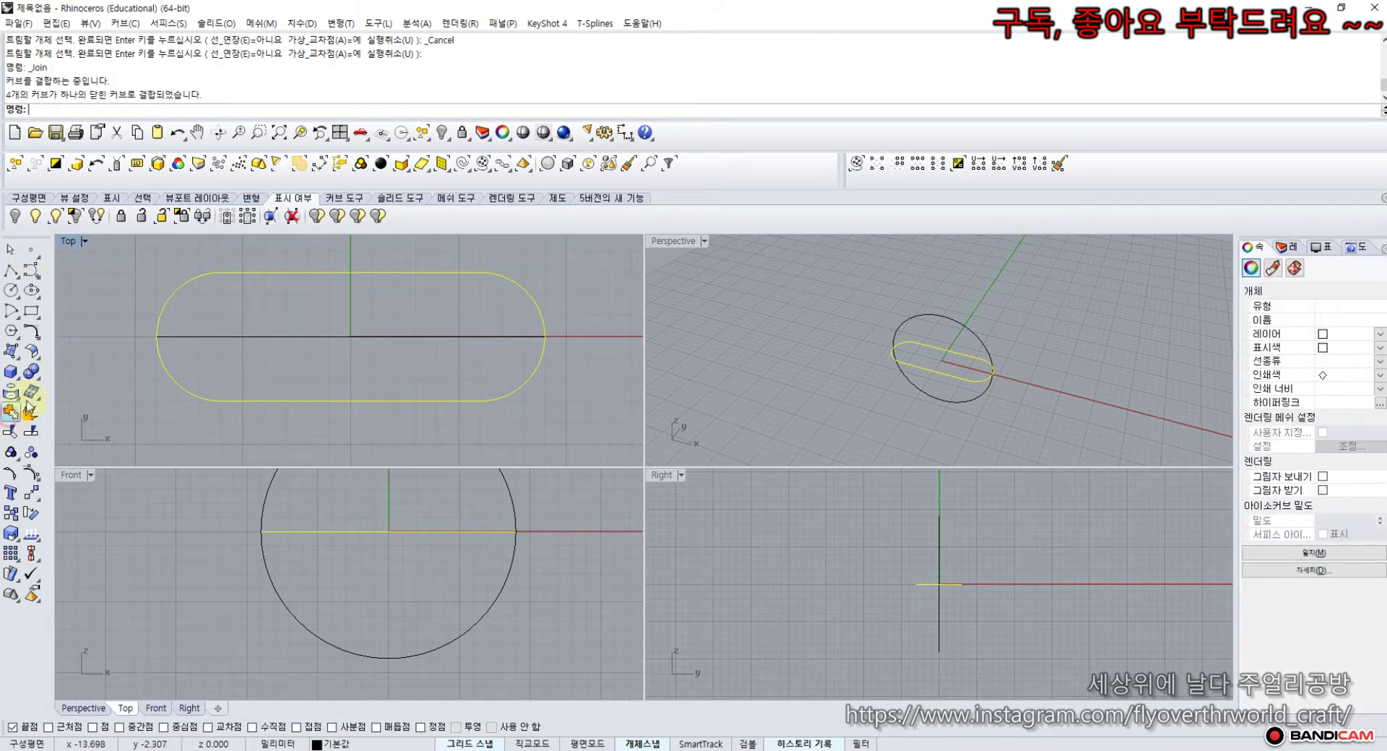
pyautogui.press('Escape')
# - Move the slot outline straight up in the Front view to just above the large circle
pyautogui.click(168, 301)
pyautogui.scroll(-5, 301, 549)
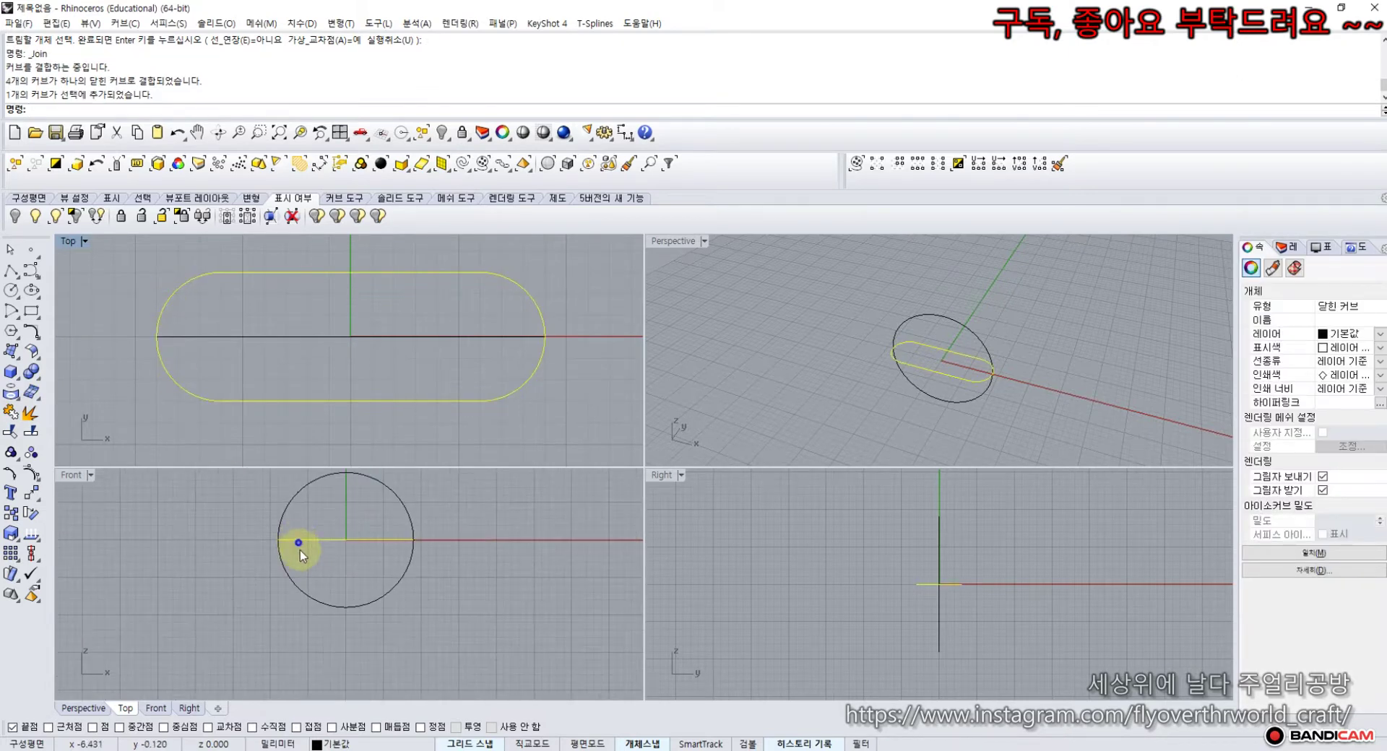
pyautogui.scroll(5, 300, 549)
pyautogui.moveTo(308, 591); pyautogui.dragTo(318, 490)
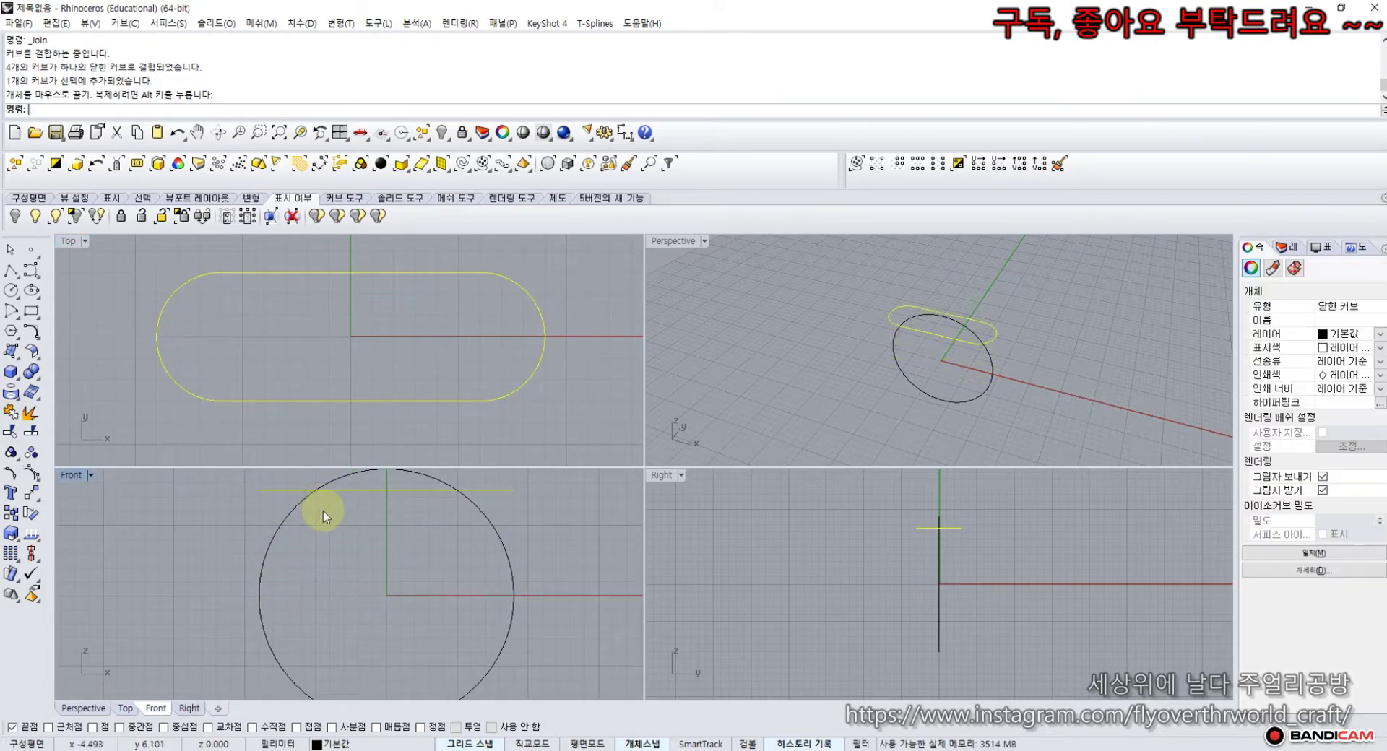
pyautogui.moveTo(323, 516); pyautogui.dragTo(306, 576, button='right')
pyautogui.moveTo(298, 562); pyautogui.dragTo(300, 529)
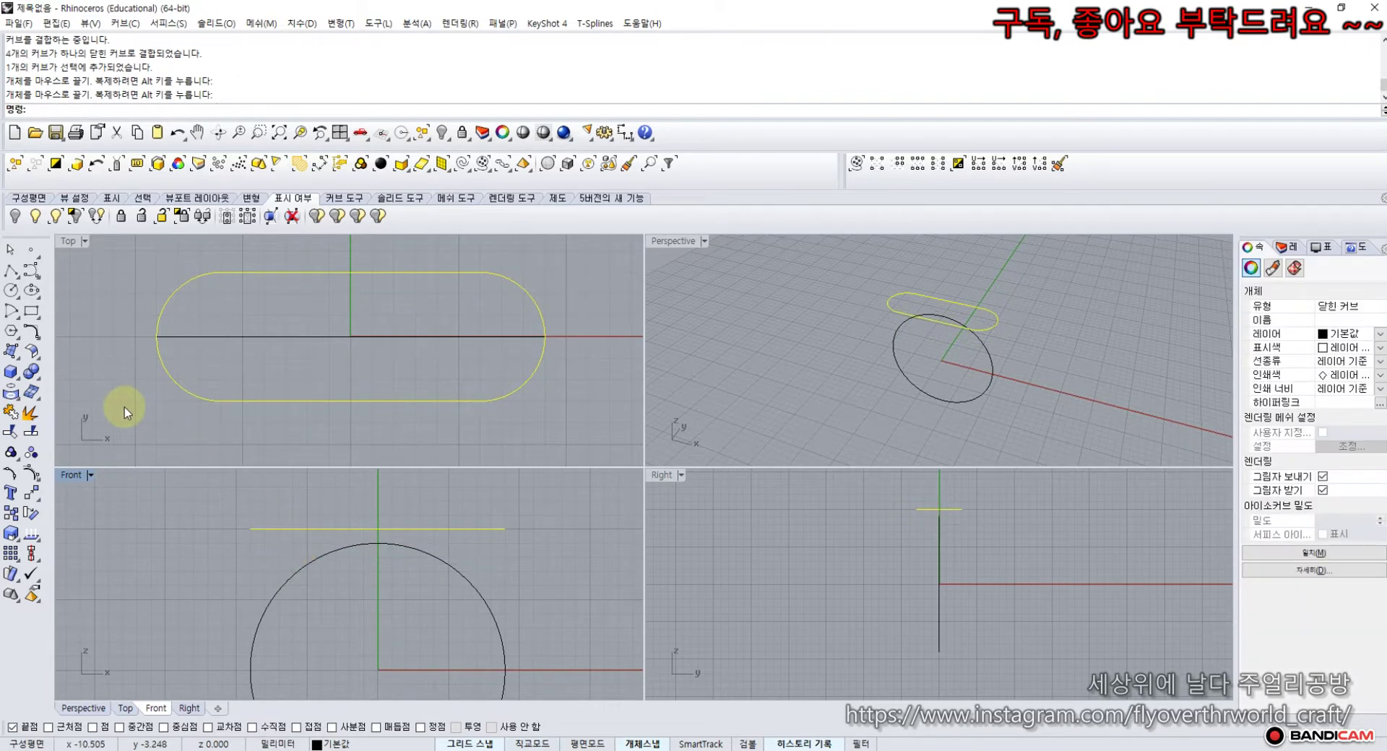
pyautogui.click(125, 407)
# - Draw a 4 mm diameter circle above the slot outline in the Front view, slightly right of the vertical axis
pyautogui.scroll(-4, 243, 528)
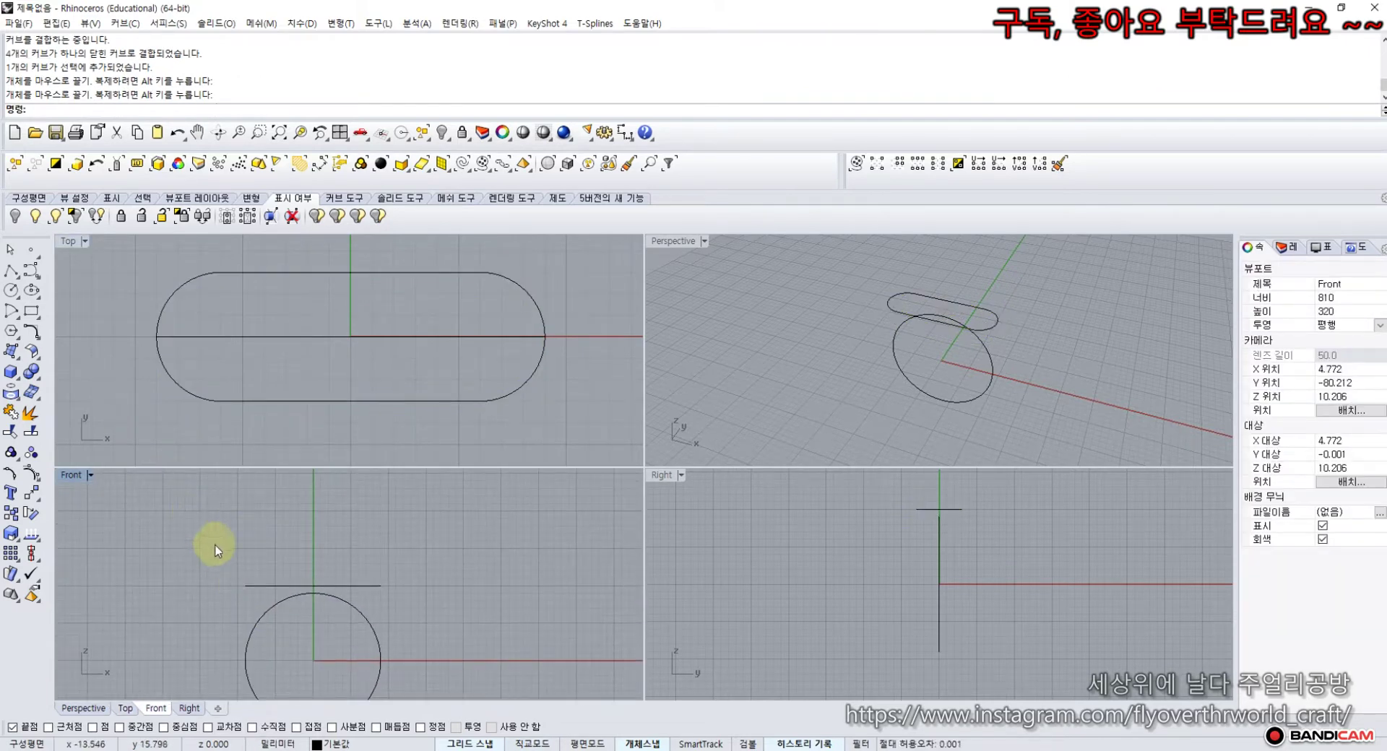
pyautogui.moveTo(211, 546); pyautogui.dragTo(179, 482, button='right')
pyautogui.click(13, 292)
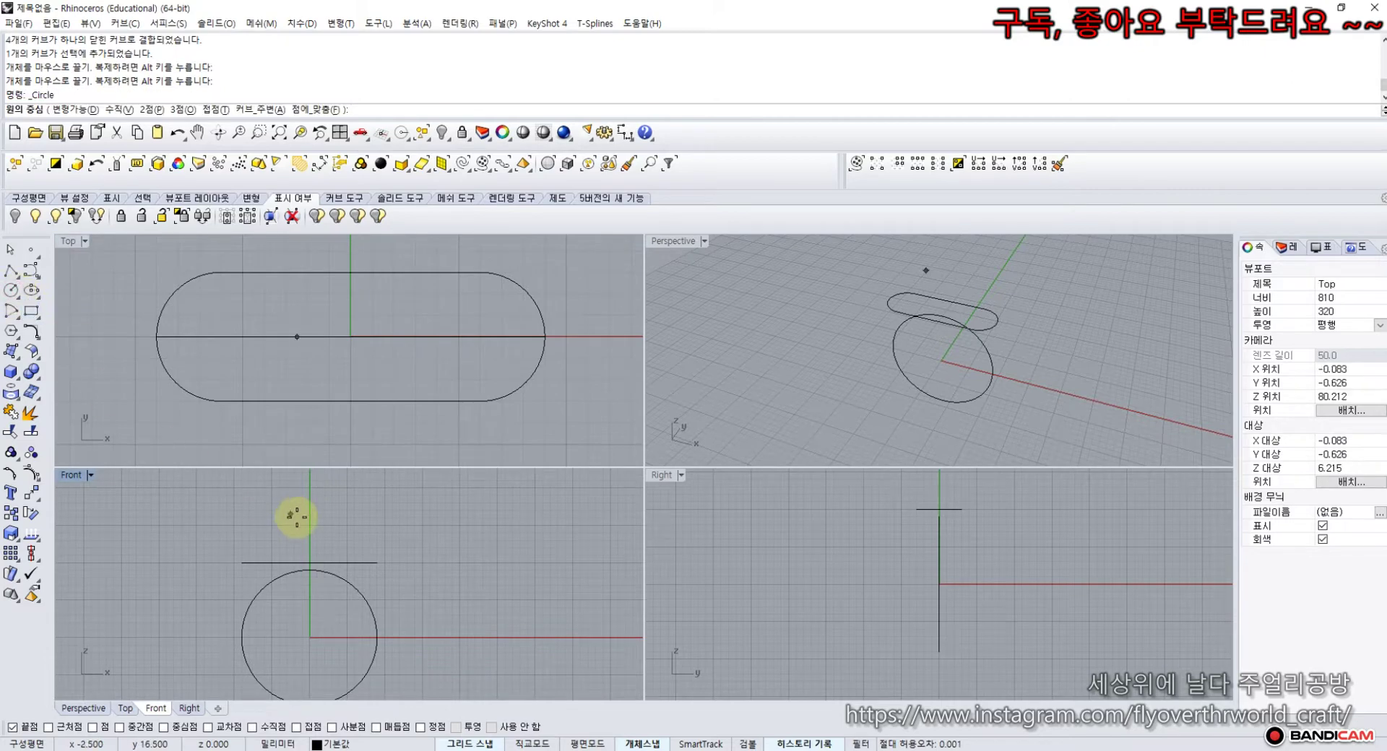
pyautogui.scroll(4, 294, 517)
pyautogui.click(368, 525)
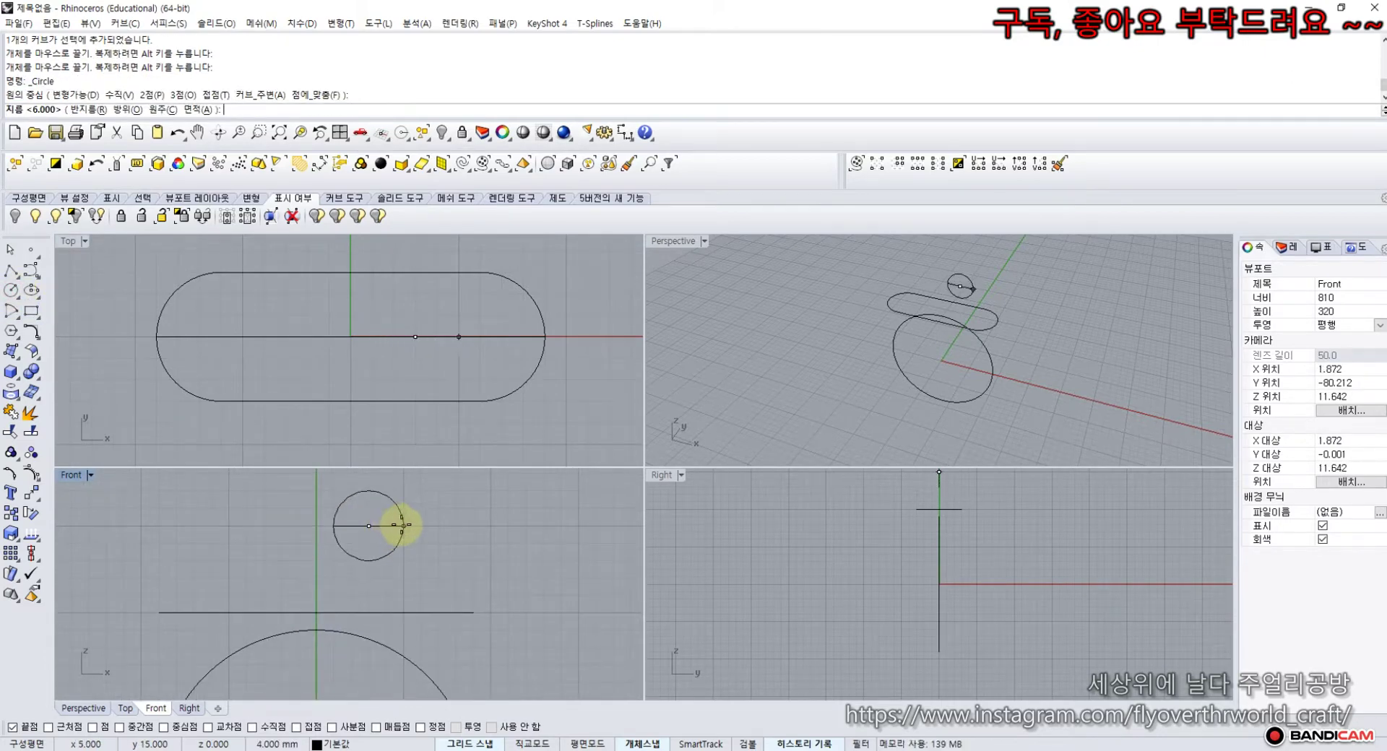
pyautogui.click(401, 524)
pyautogui.scroll(-2, 332, 550)
pyautogui.moveTo(303, 552); pyautogui.dragTo(328, 562, button='right')
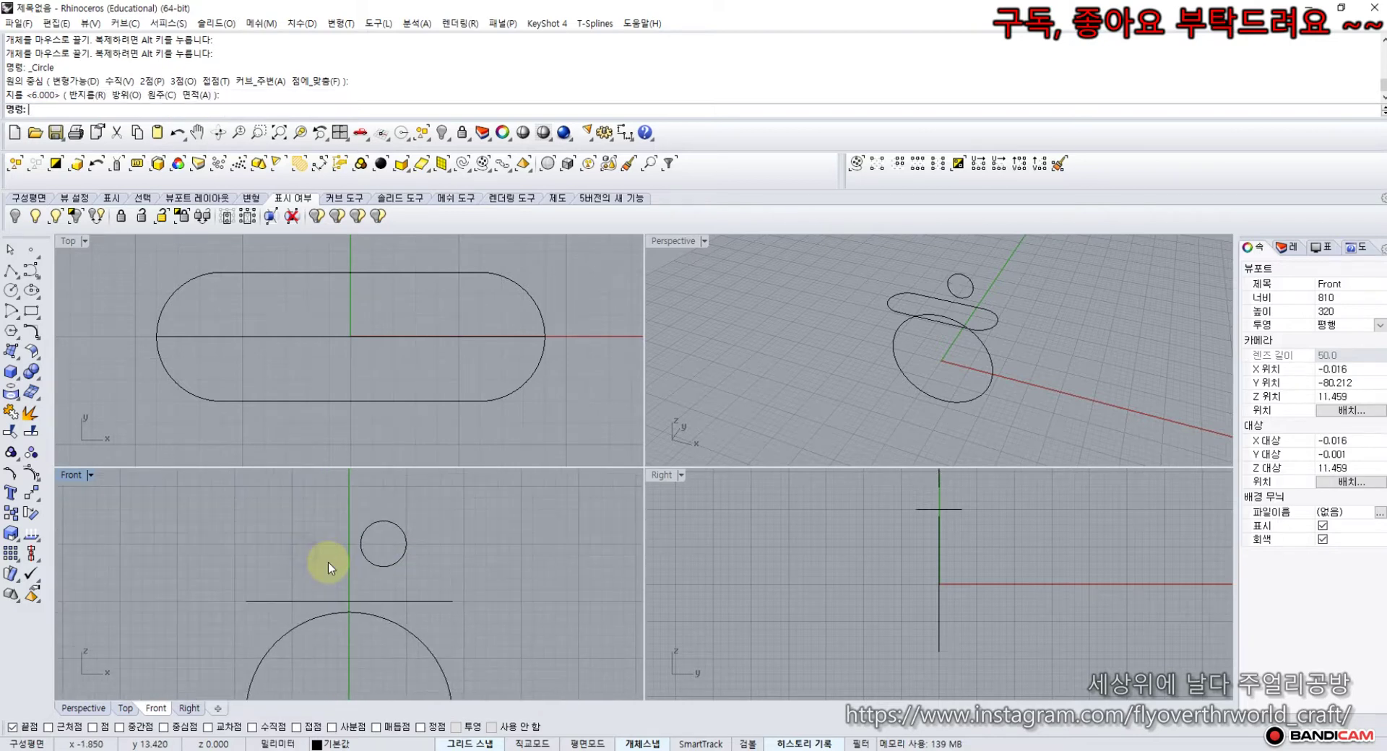
# - Draw concentric circles of 5 mm and 4 mm diameter in the Top view, centred at x -6 inside the slot's left end
pyautogui.click(318, 602)
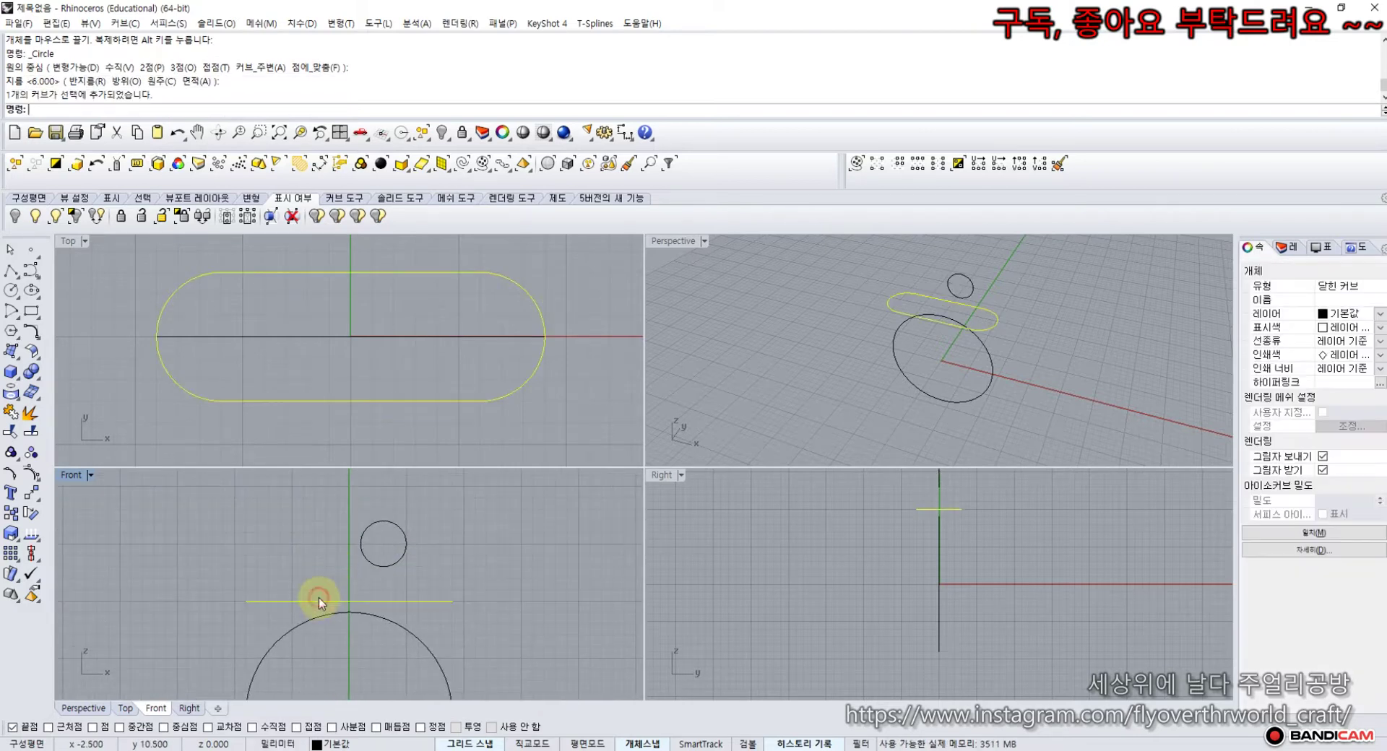
pyautogui.click(159, 432)
pyautogui.click(10, 291)
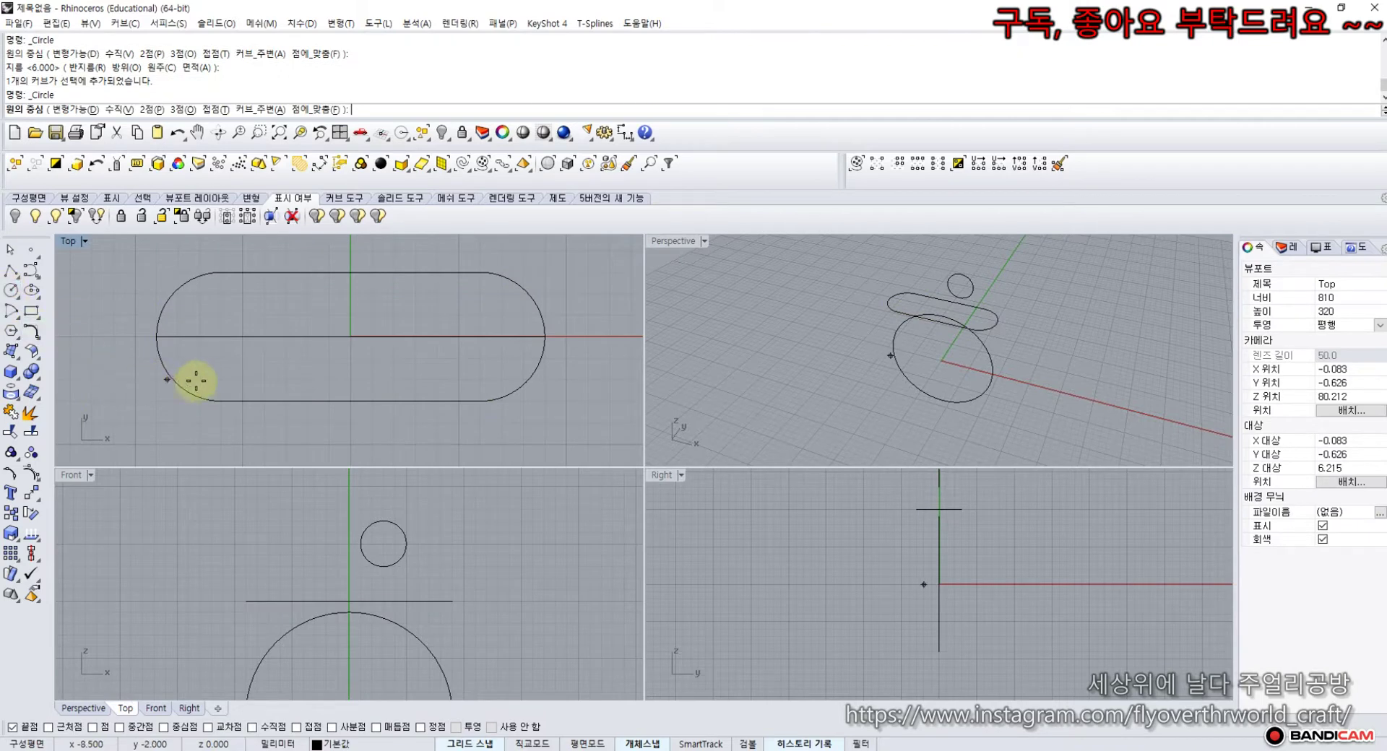
pyautogui.click(220, 336)
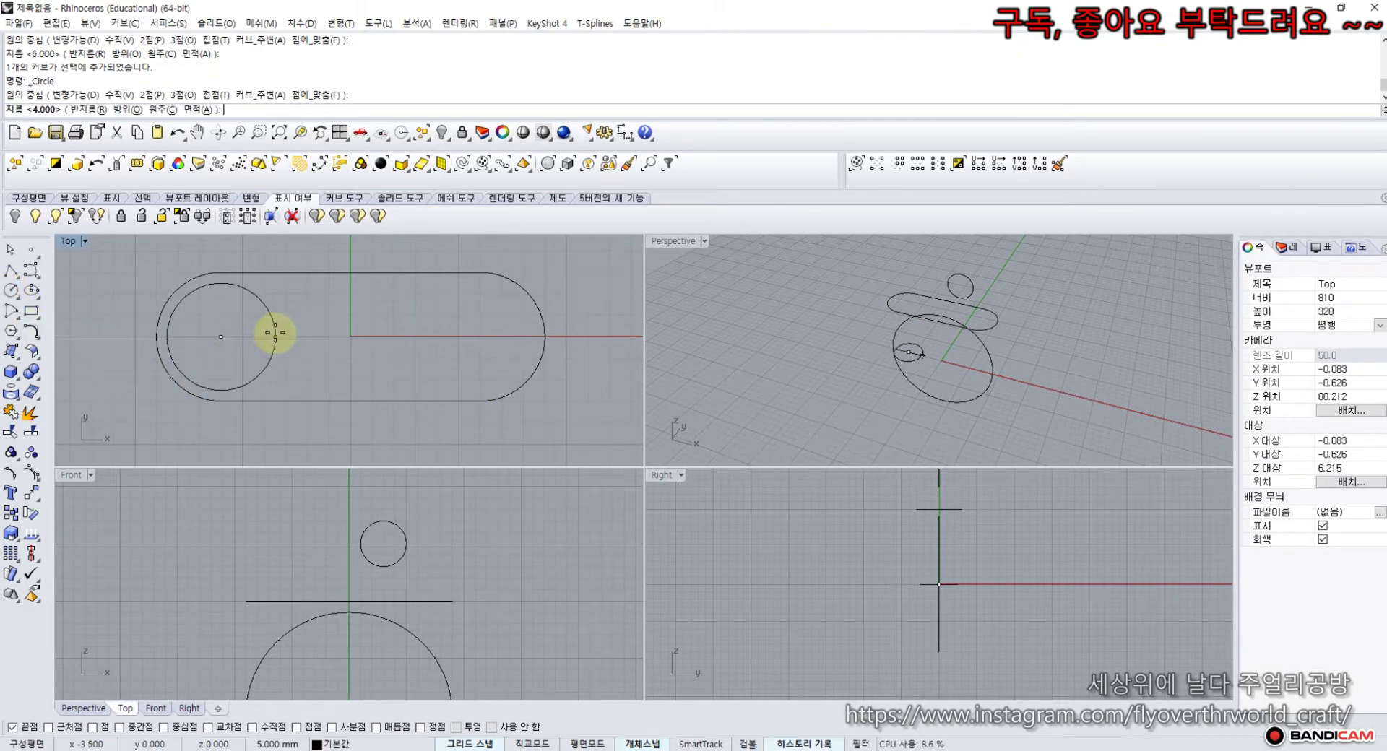
pyautogui.click(275, 333)
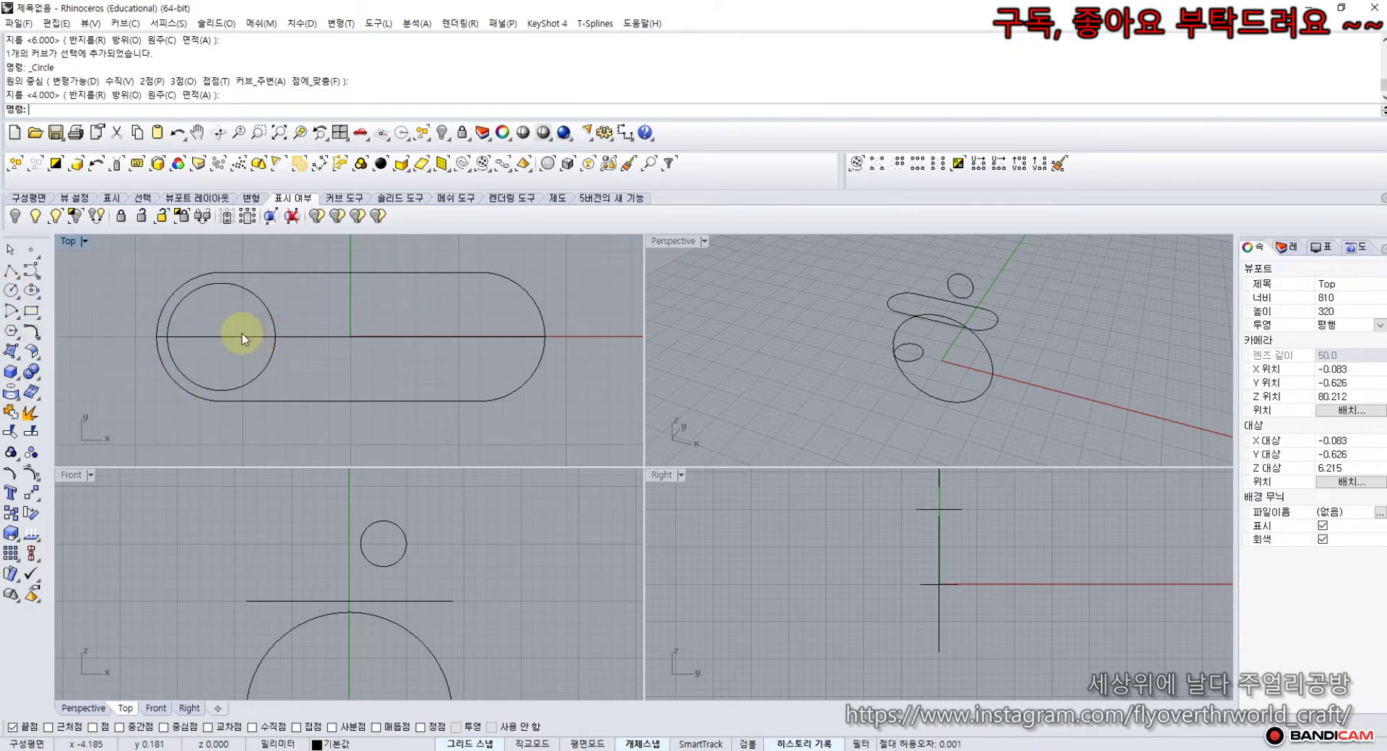
pyautogui.press('Return')
pyautogui.click(220, 335)
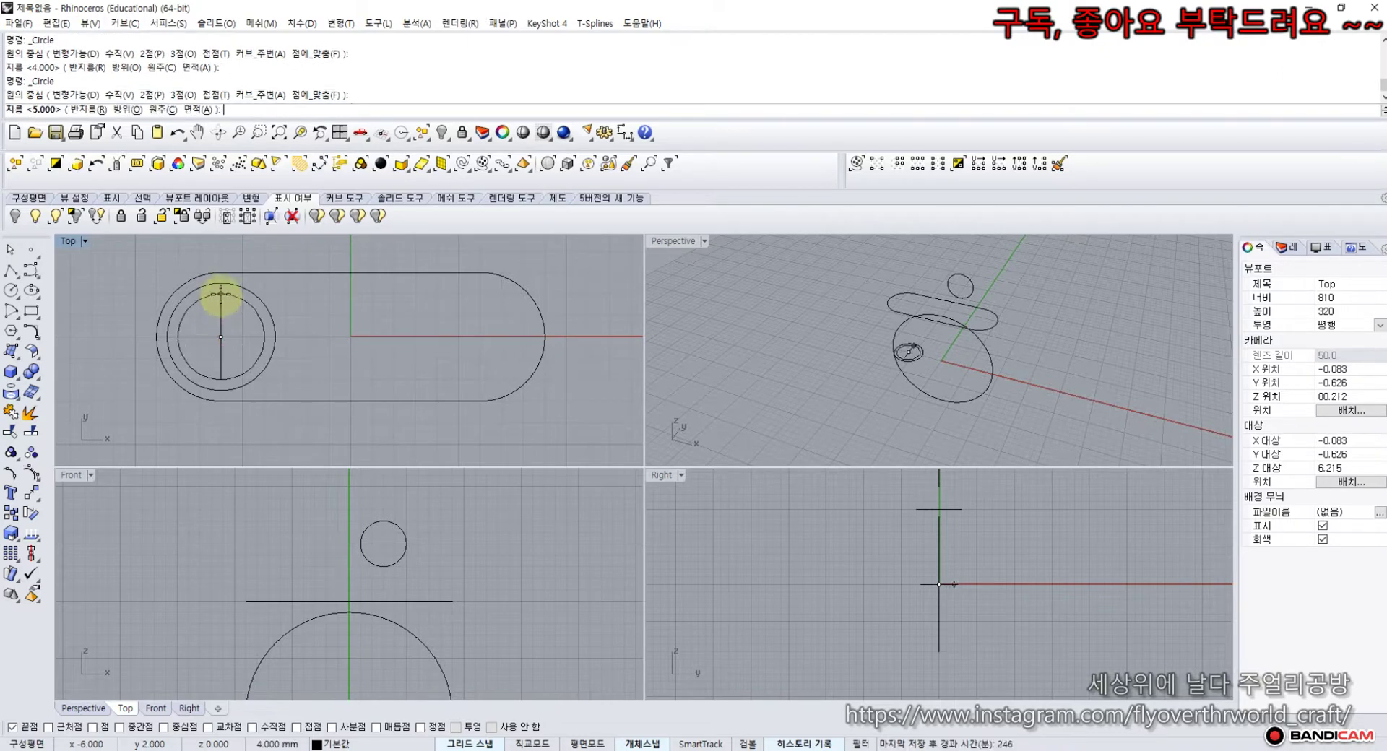
pyautogui.click(221, 297)
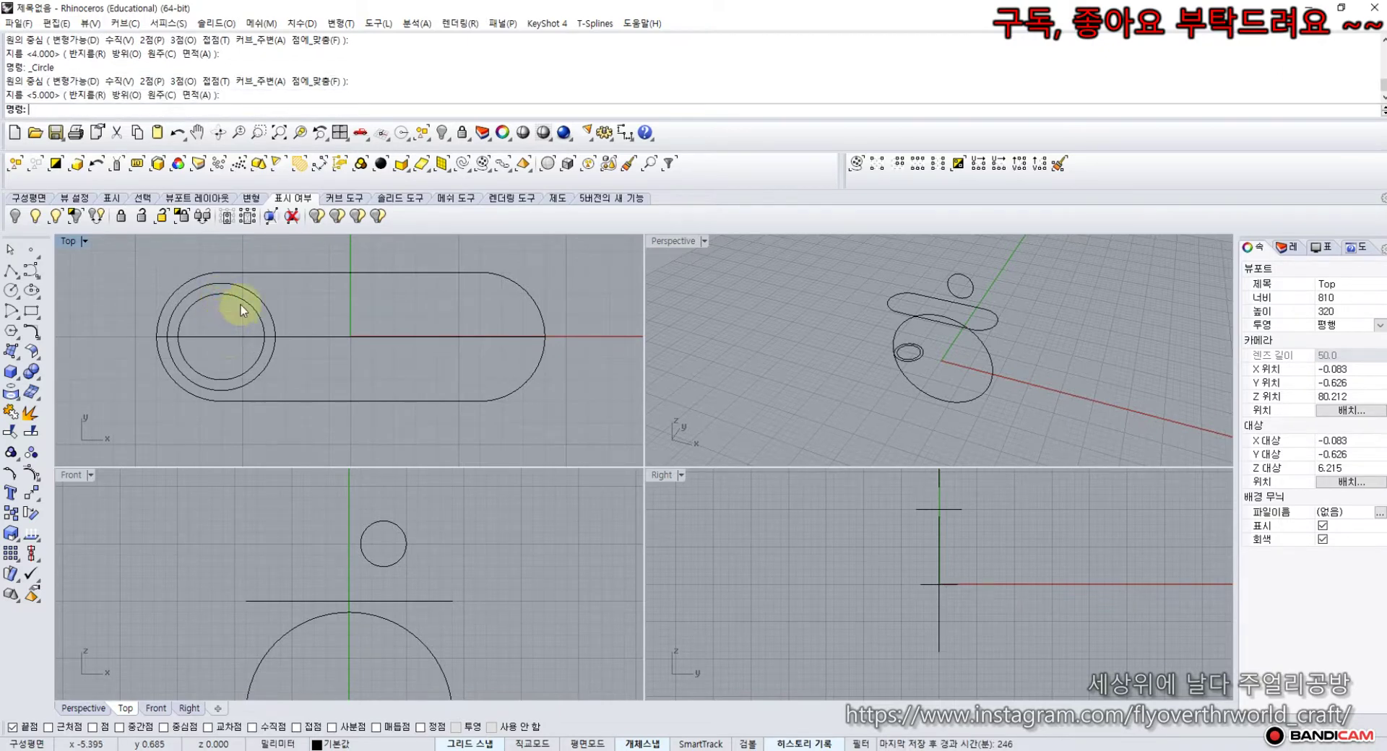
# - Draw a vertical line about 8 mm long through the centre of the two concentric circles
pyautogui.click(9, 272)
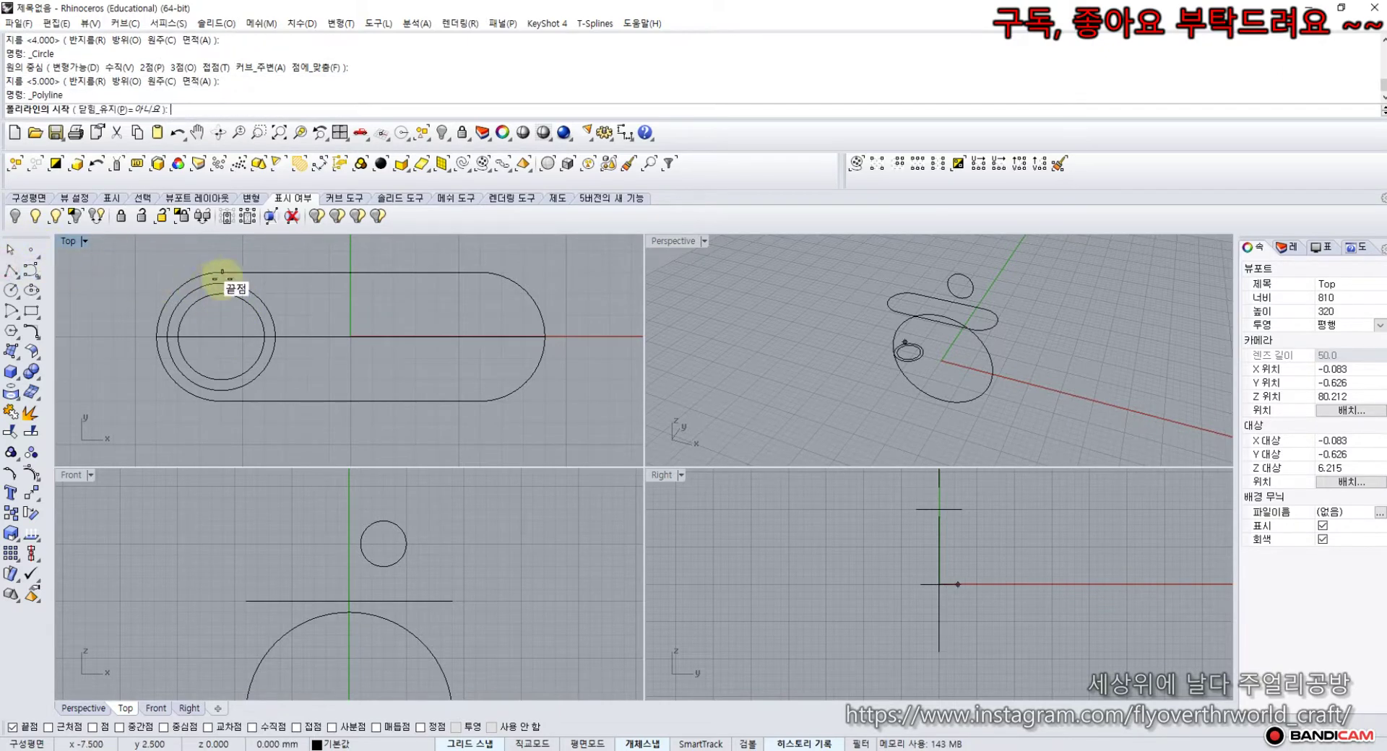
pyautogui.click(221, 250)
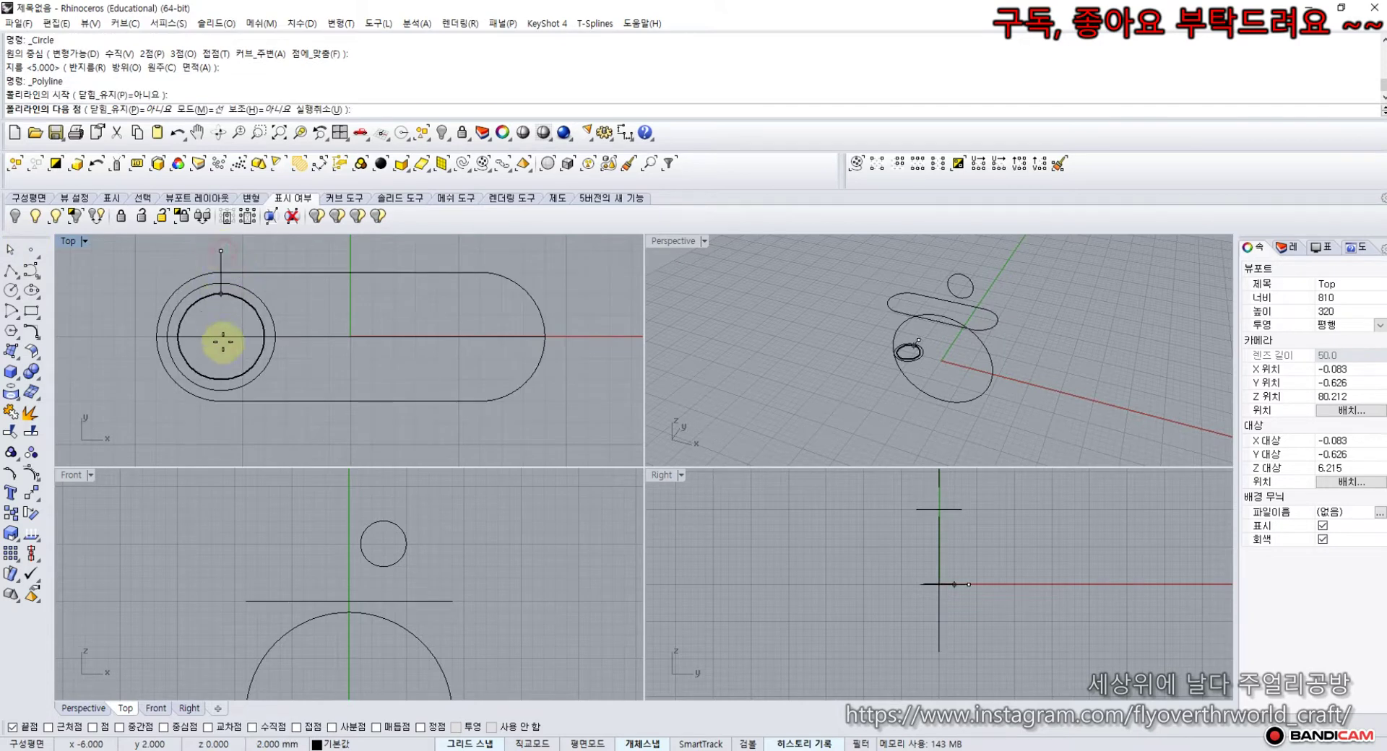
pyautogui.click(223, 417)
pyautogui.press('Return')
# - Trim the right halves of both concentric circles and the line's excess parts, leaving a closed C-shaped band
pyautogui.moveTo(286, 272); pyautogui.dragTo(206, 317)
pyautogui.hotkey('ctrl', 'z')
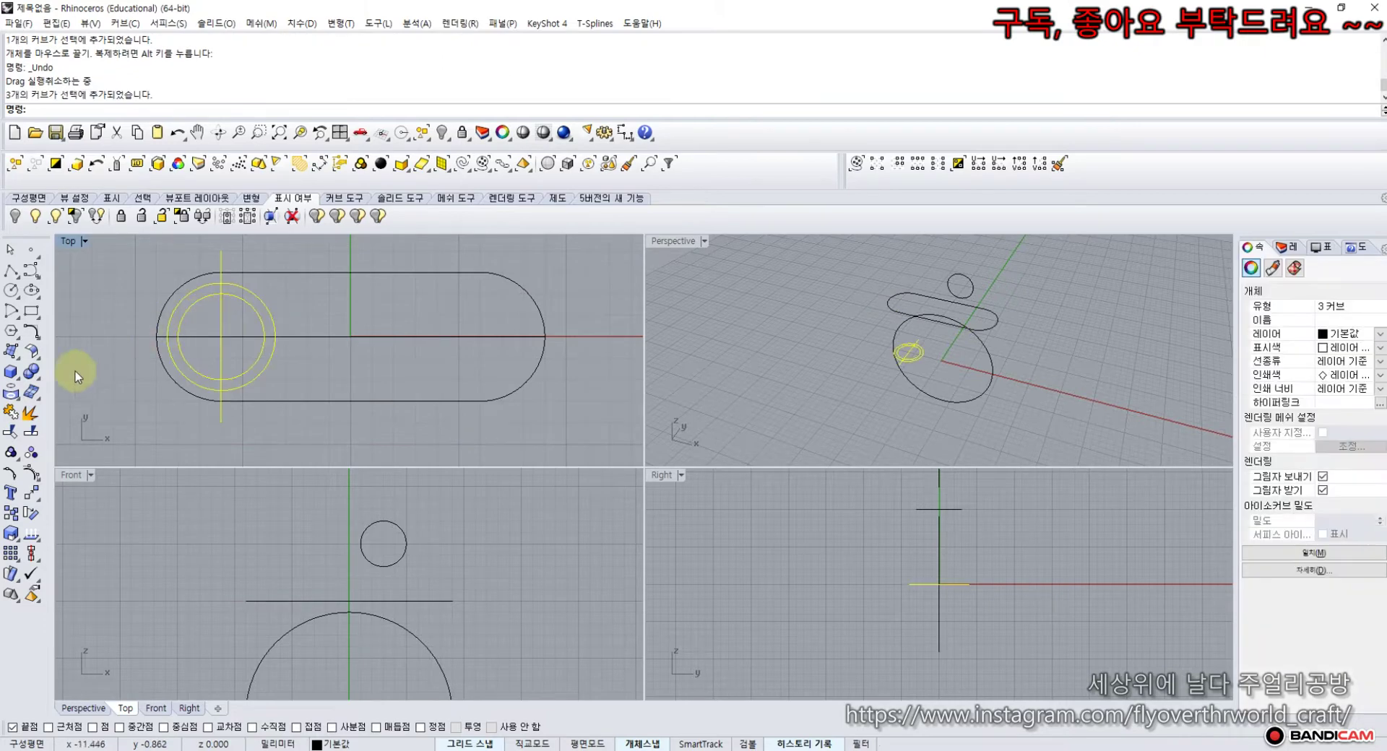
pyautogui.click(16, 435)
pyautogui.click(252, 291)
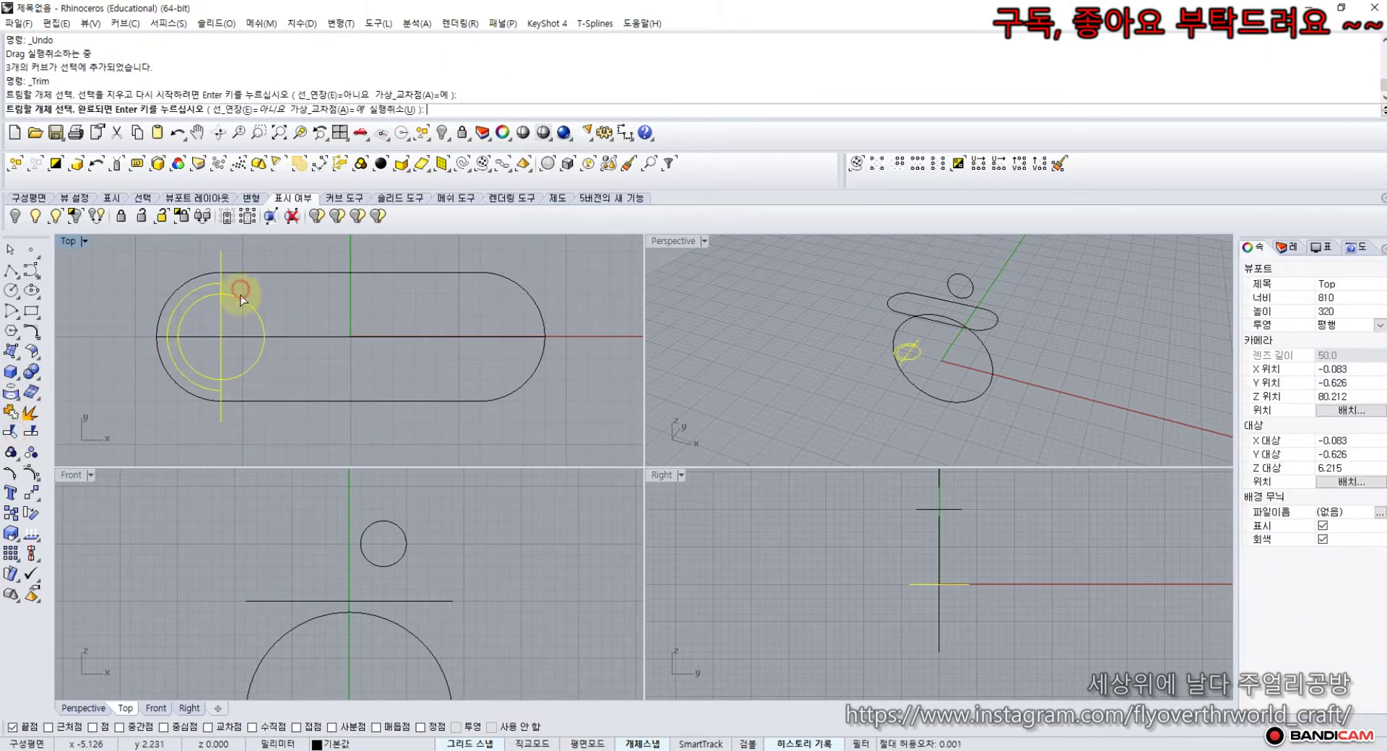
pyautogui.click(242, 299)
pyautogui.click(224, 249)
pyautogui.click(220, 302)
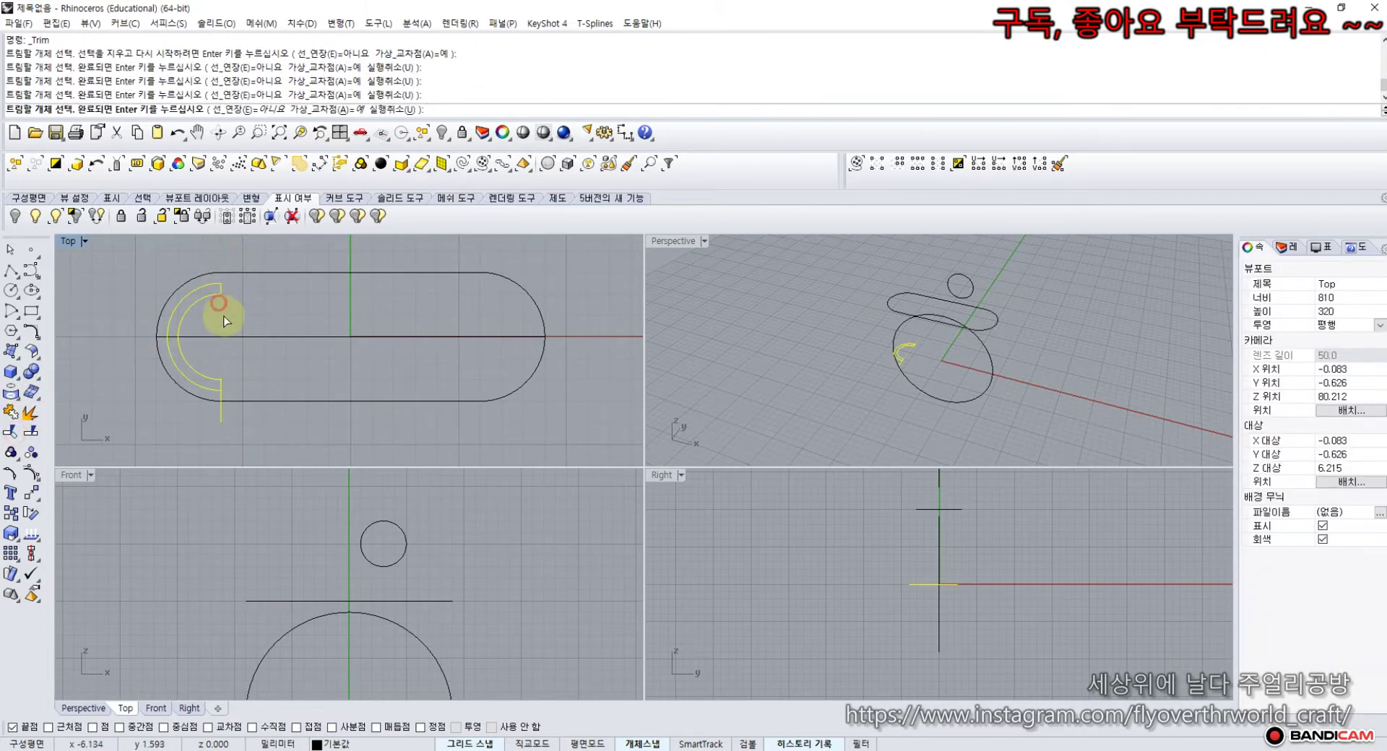
pyautogui.click(222, 418)
pyautogui.press('Escape')
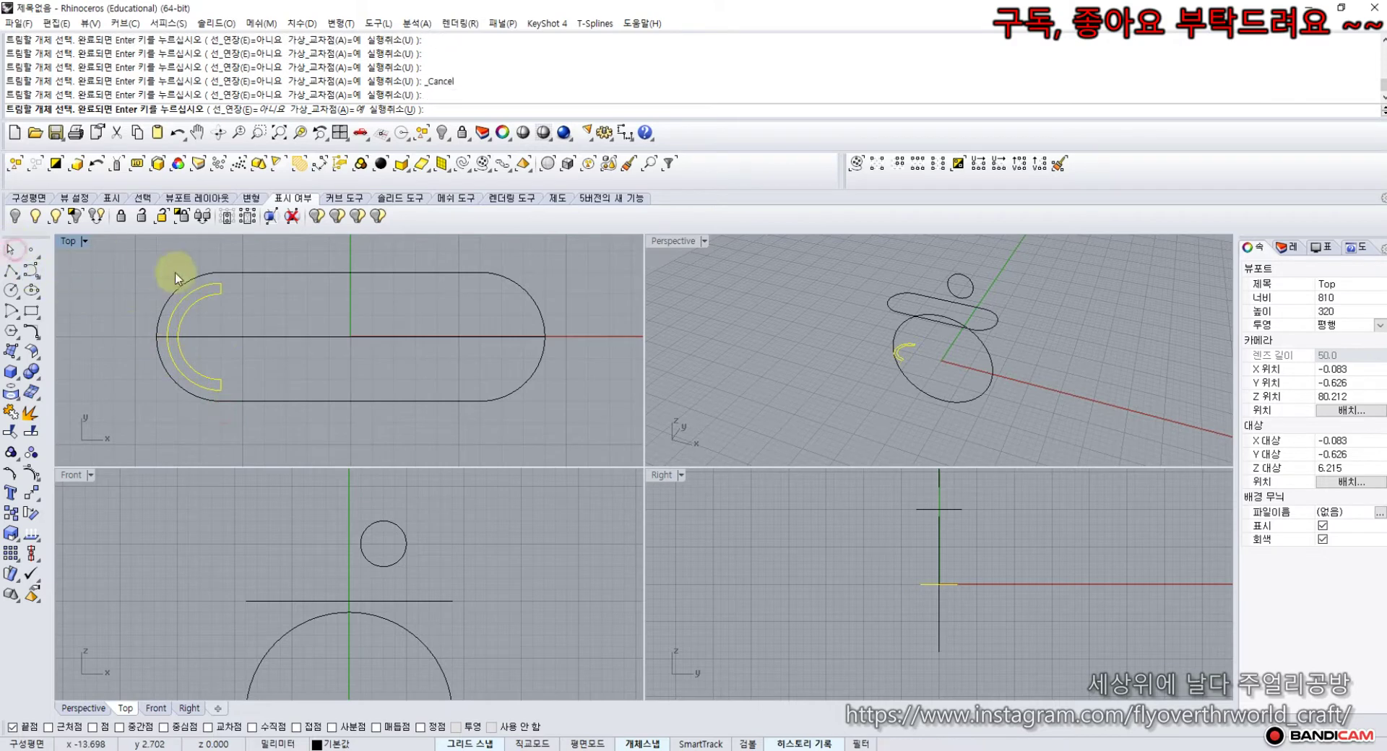
# - Delete the two short line segments that close the ends of the concentric arcs
pyautogui.scroll(3, 221, 289)
pyautogui.click(223, 289)
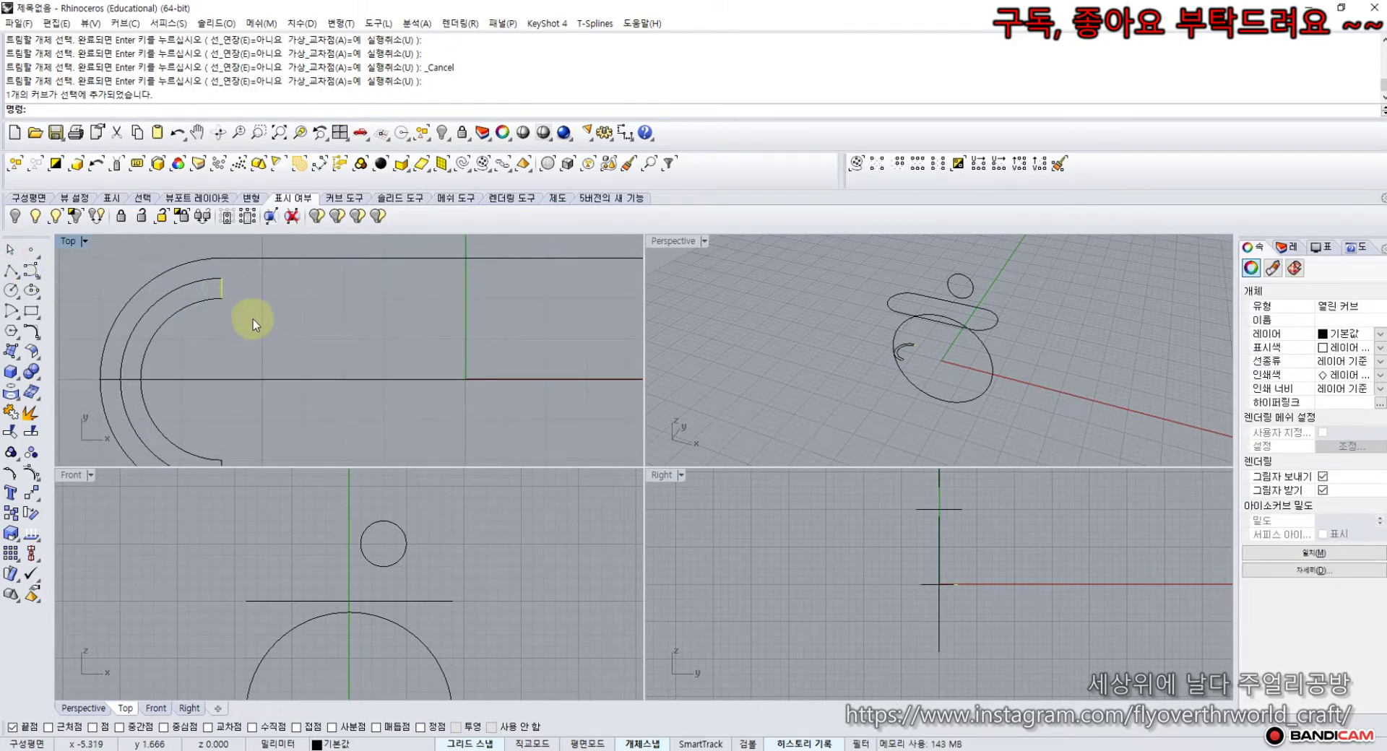
pyautogui.press('Delete')
pyautogui.scroll(-3, 250, 348)
pyautogui.click(233, 430)
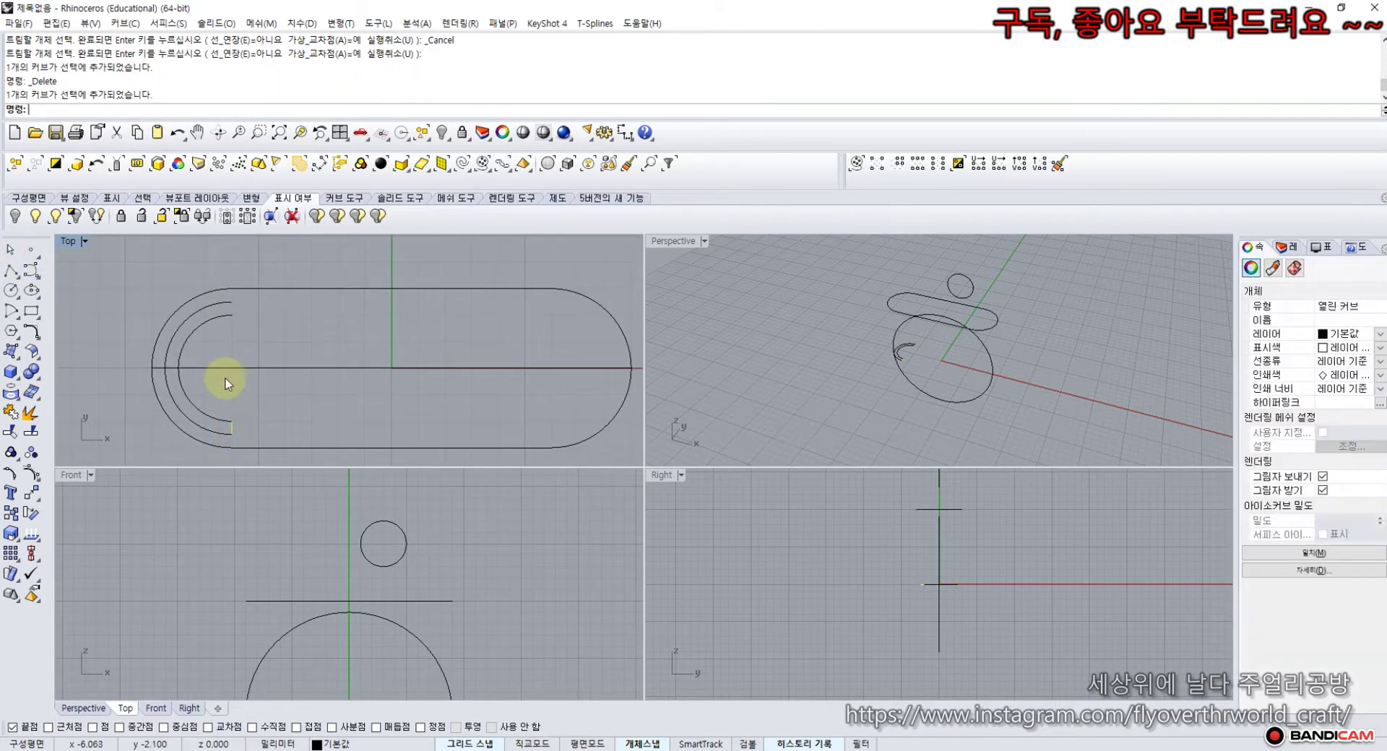
pyautogui.press('Delete')
# - Draw a small diameter-defined circle across the open gap at each end of the two concentric arcs in the Top view
pyautogui.scroll(2, 198, 315)
pyautogui.click(12, 292)
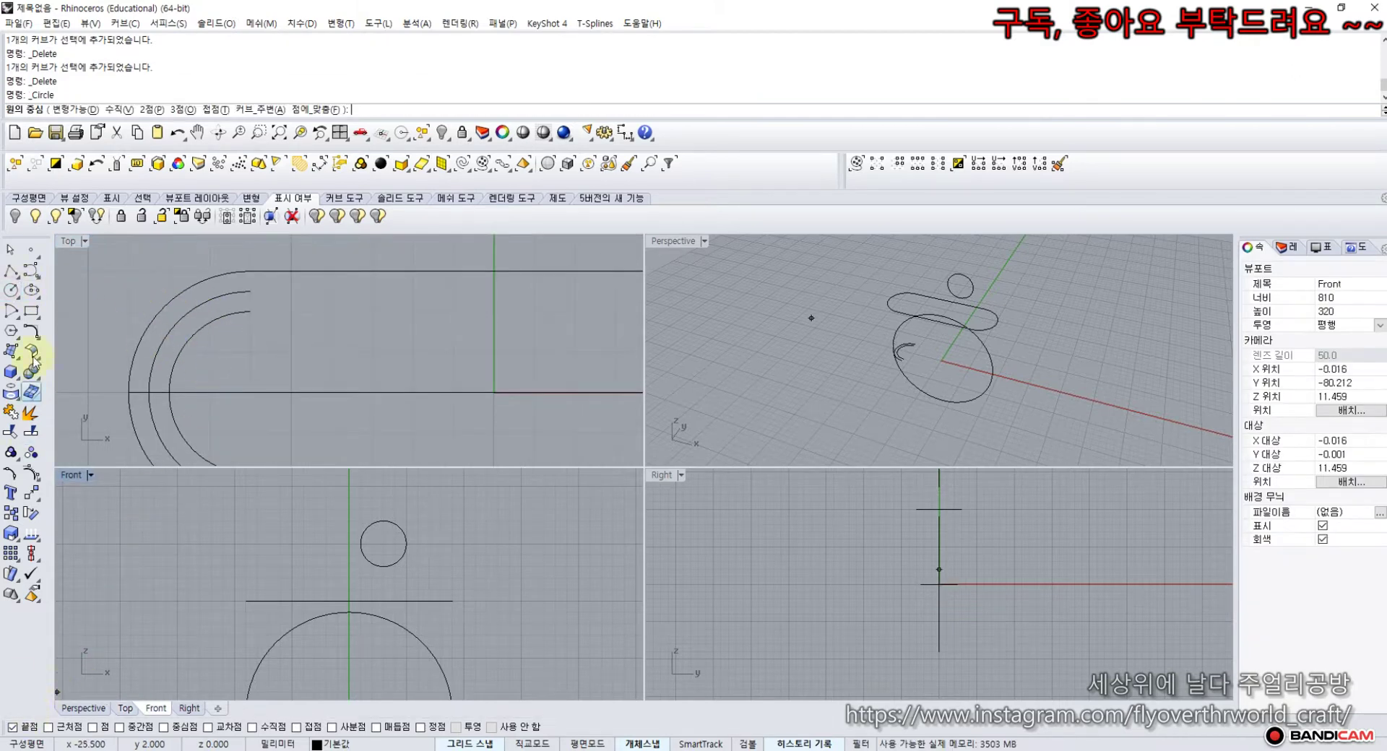
pyautogui.click(13, 293)
pyautogui.click(50, 302)
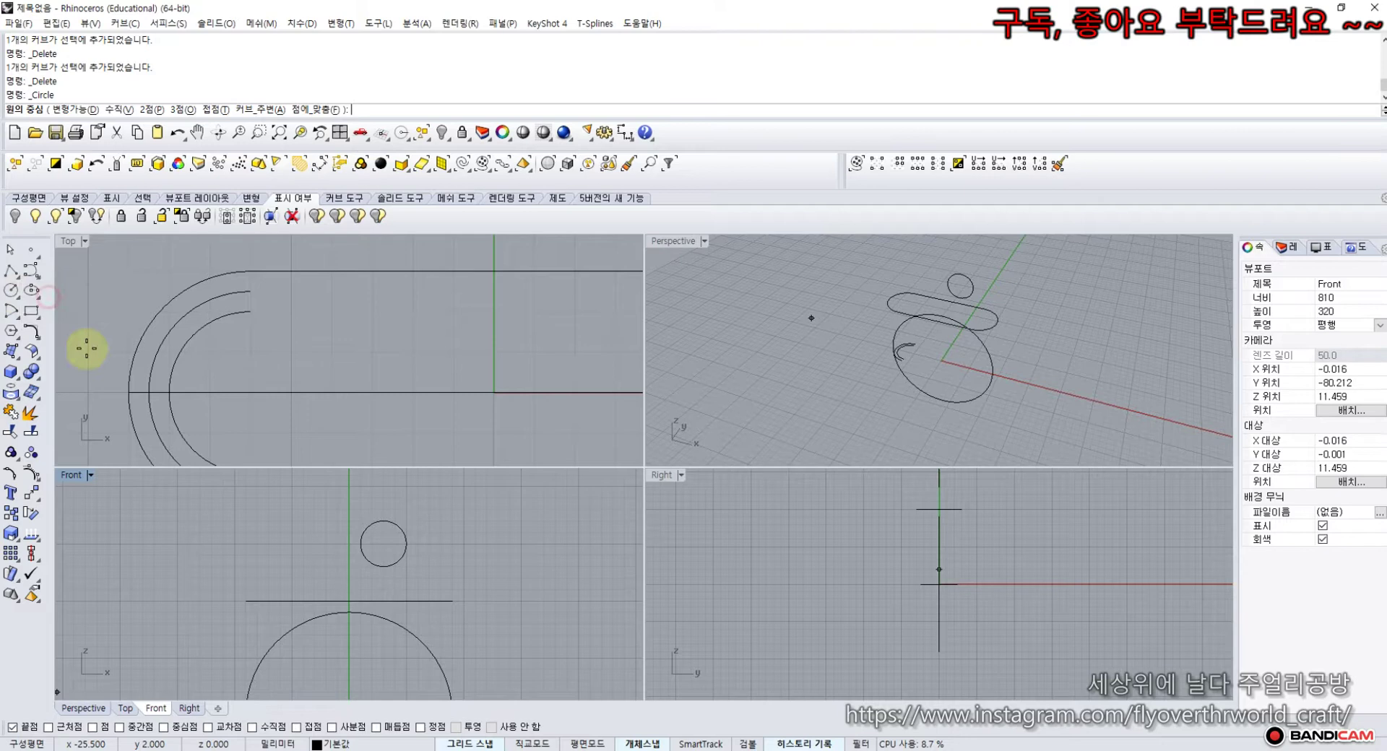
pyautogui.click(250, 301)
pyautogui.click(252, 309)
pyautogui.scroll(-3, 273, 392)
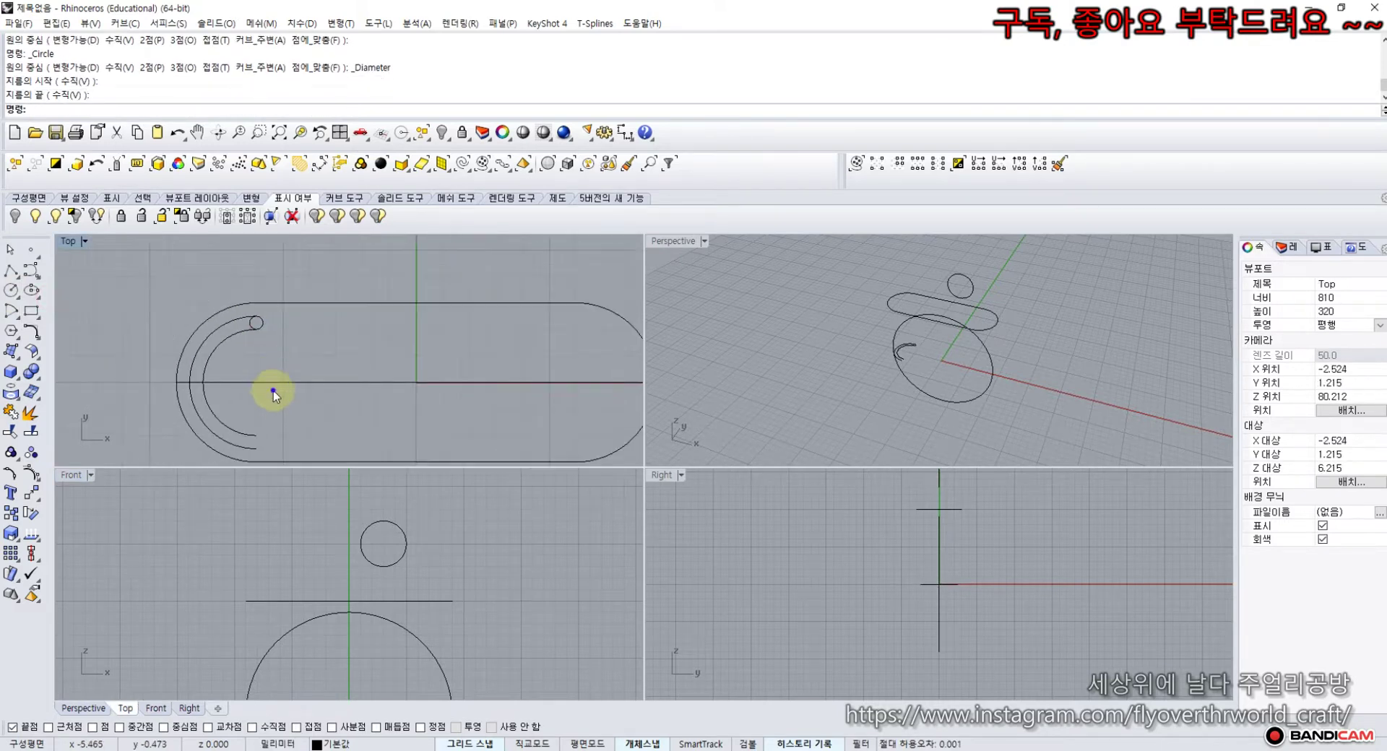
pyautogui.press('Return')
pyautogui.click(271, 374)
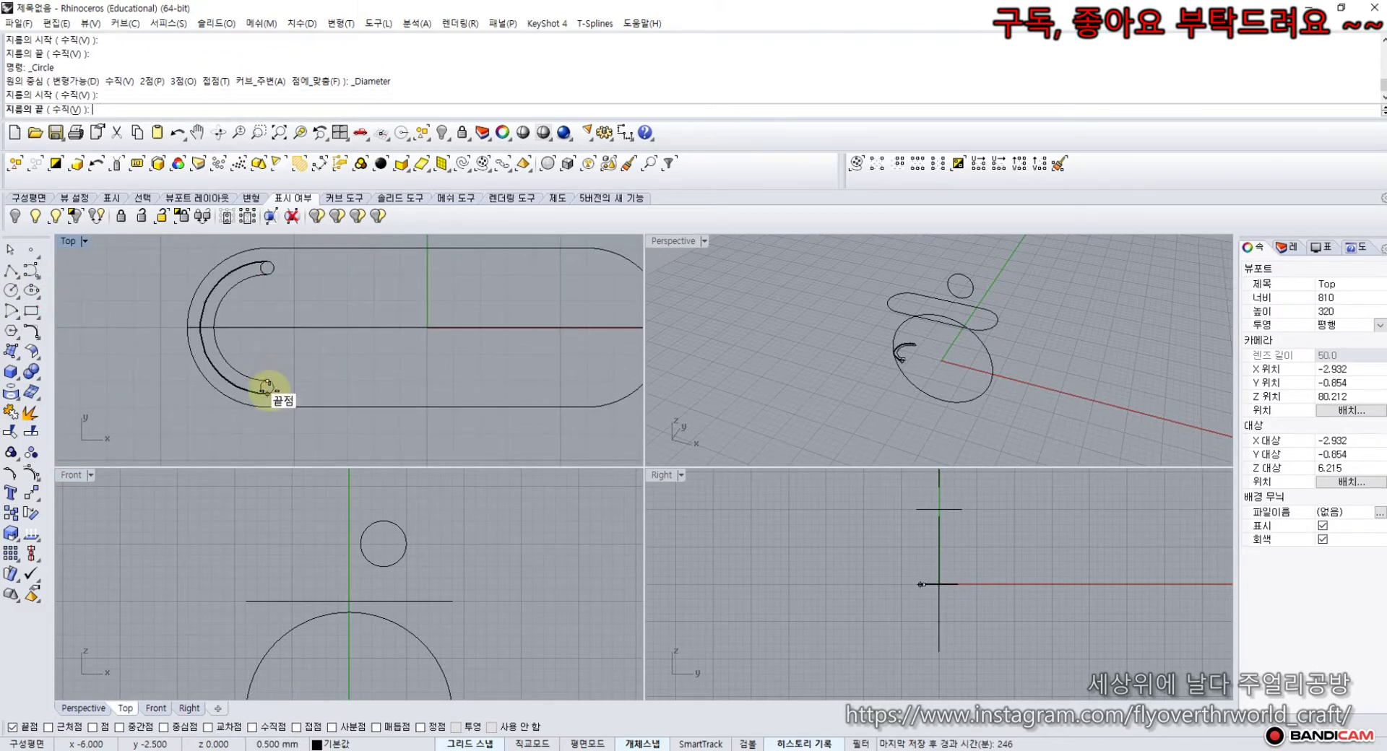
pyautogui.click(268, 390)
# - Trim away the inner halves of both end circles and join the arcs and round caps into one closed C-shaped curve
pyautogui.moveTo(276, 377); pyautogui.dragTo(276, 369, button='right')
pyautogui.moveTo(276, 368); pyautogui.dragTo(240, 410)
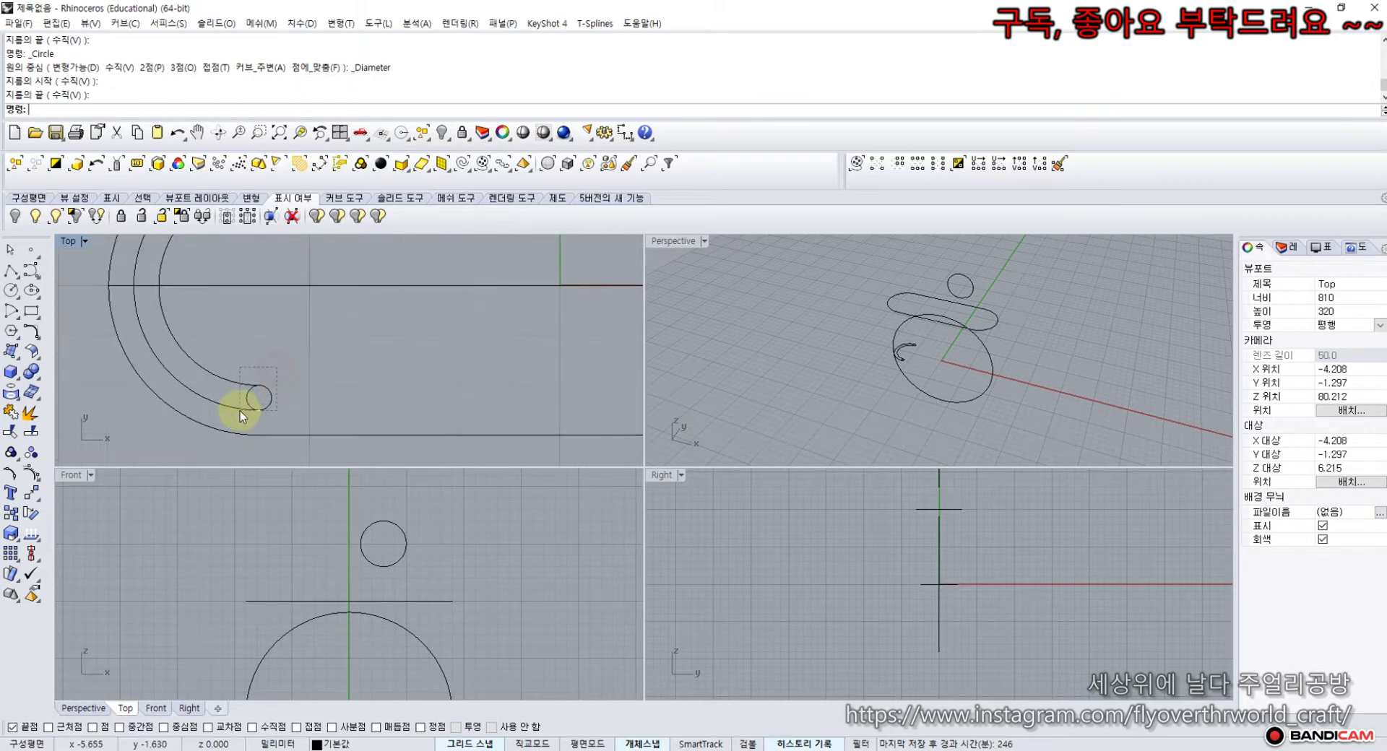
pyautogui.keyDown('shift'); pyautogui.click(261, 266); pyautogui.keyUp('shift')
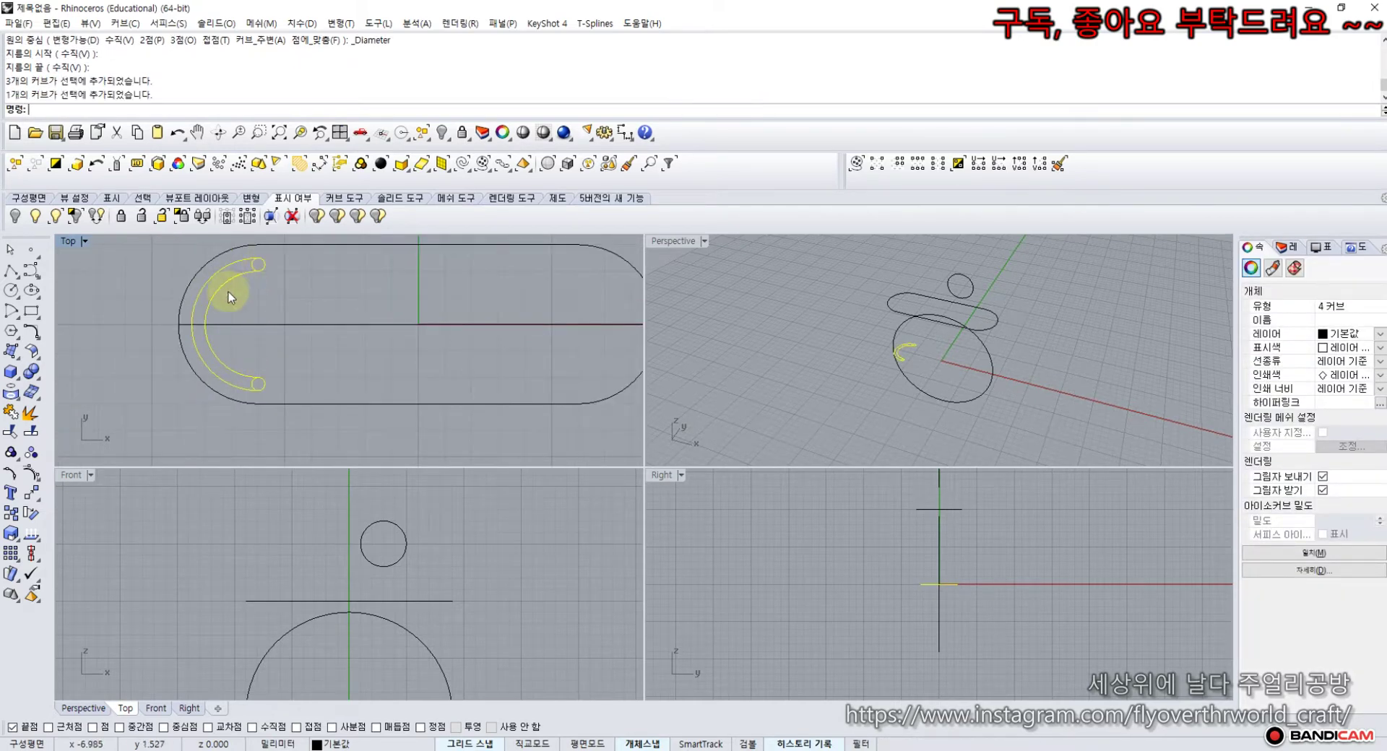
pyautogui.click(22, 427)
pyautogui.scroll(2, 253, 263)
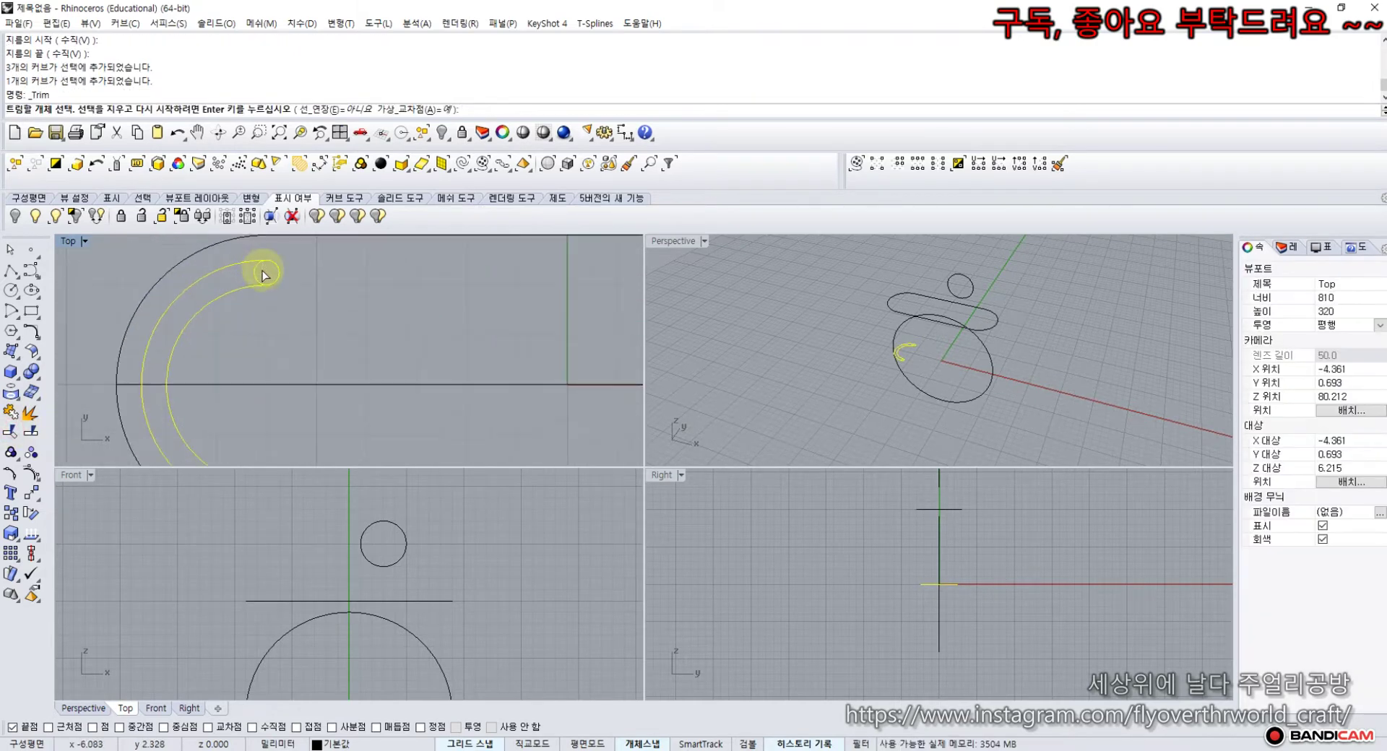
pyautogui.click(249, 270)
pyautogui.scroll(-3, 262, 356)
pyautogui.scroll(2, 258, 384)
pyautogui.click(258, 384)
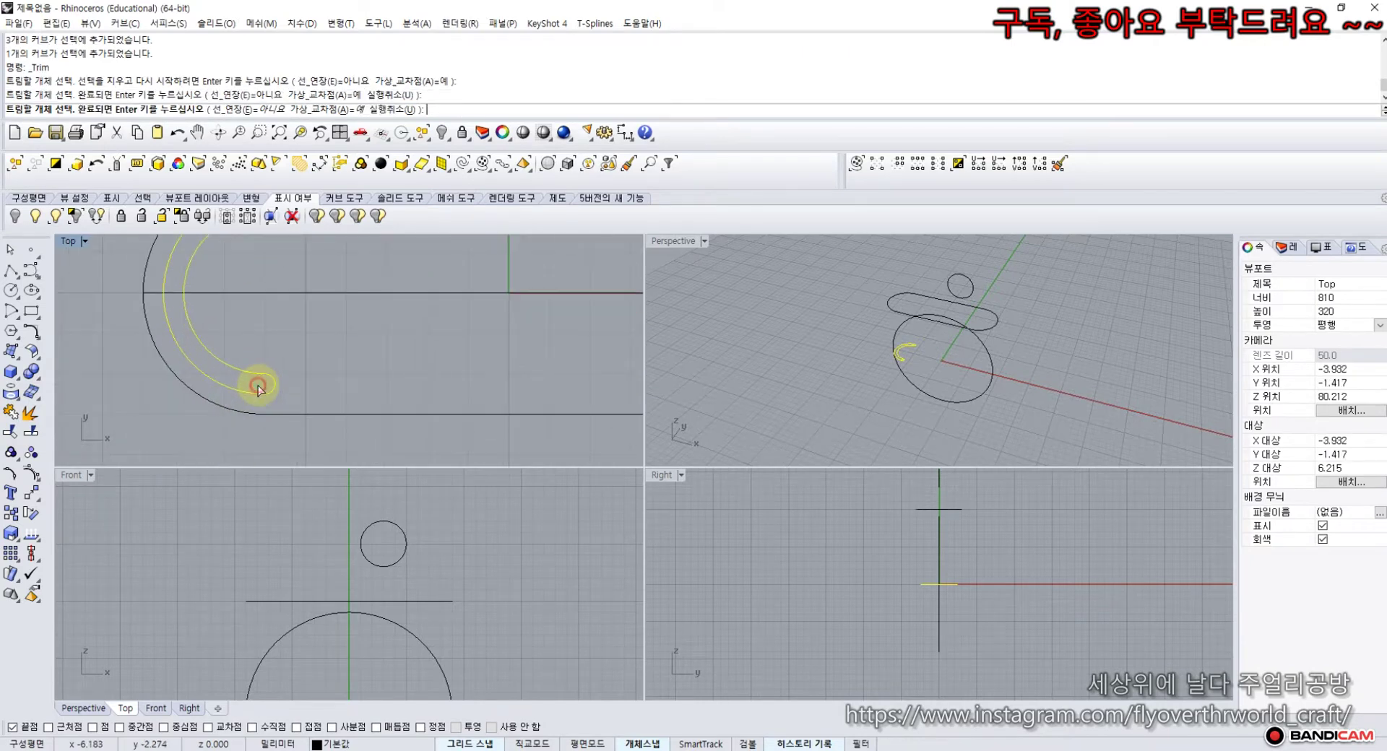
pyautogui.click(11, 414)
pyautogui.scroll(-3, 276, 372)
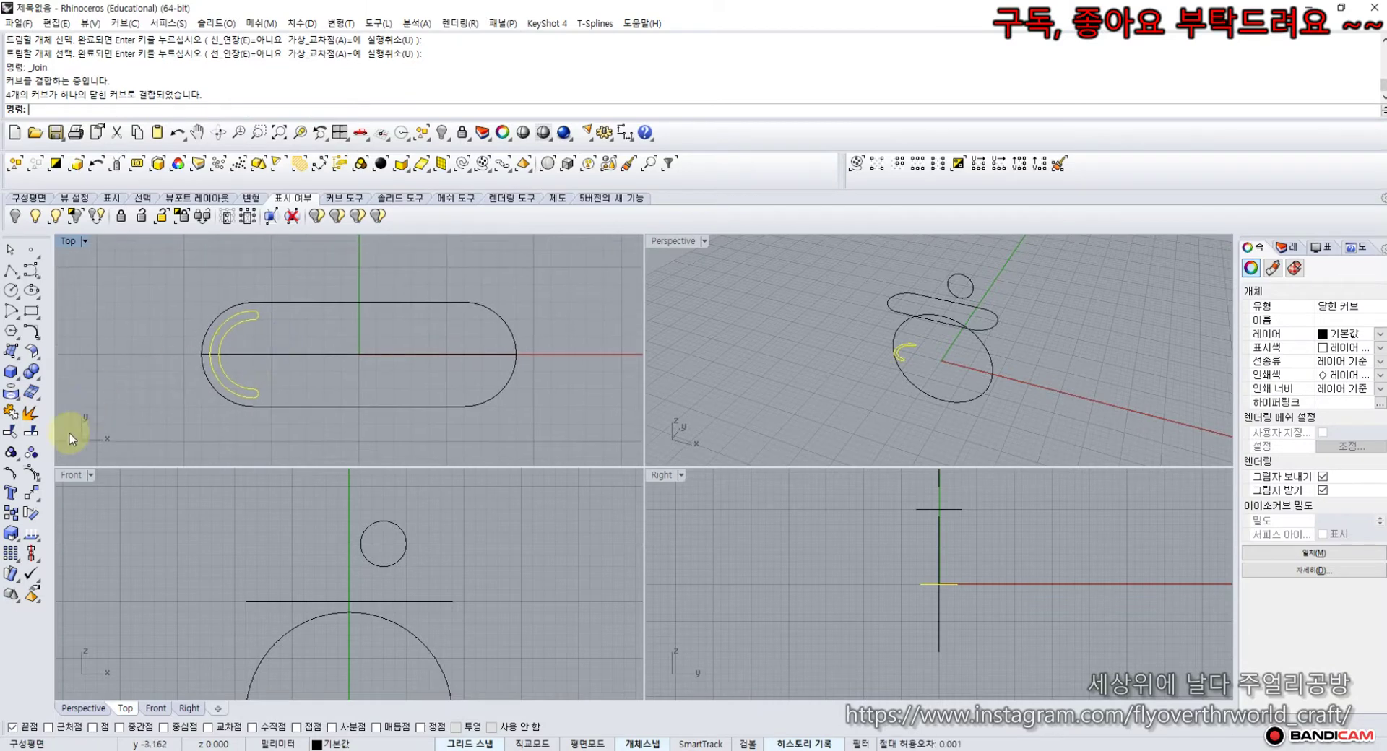
# - Mirror a copy of the closed C-shaped curve across a vertical axis at x -5.5 in the Top view
pyautogui.click(32, 494)
pyautogui.click(156, 497)
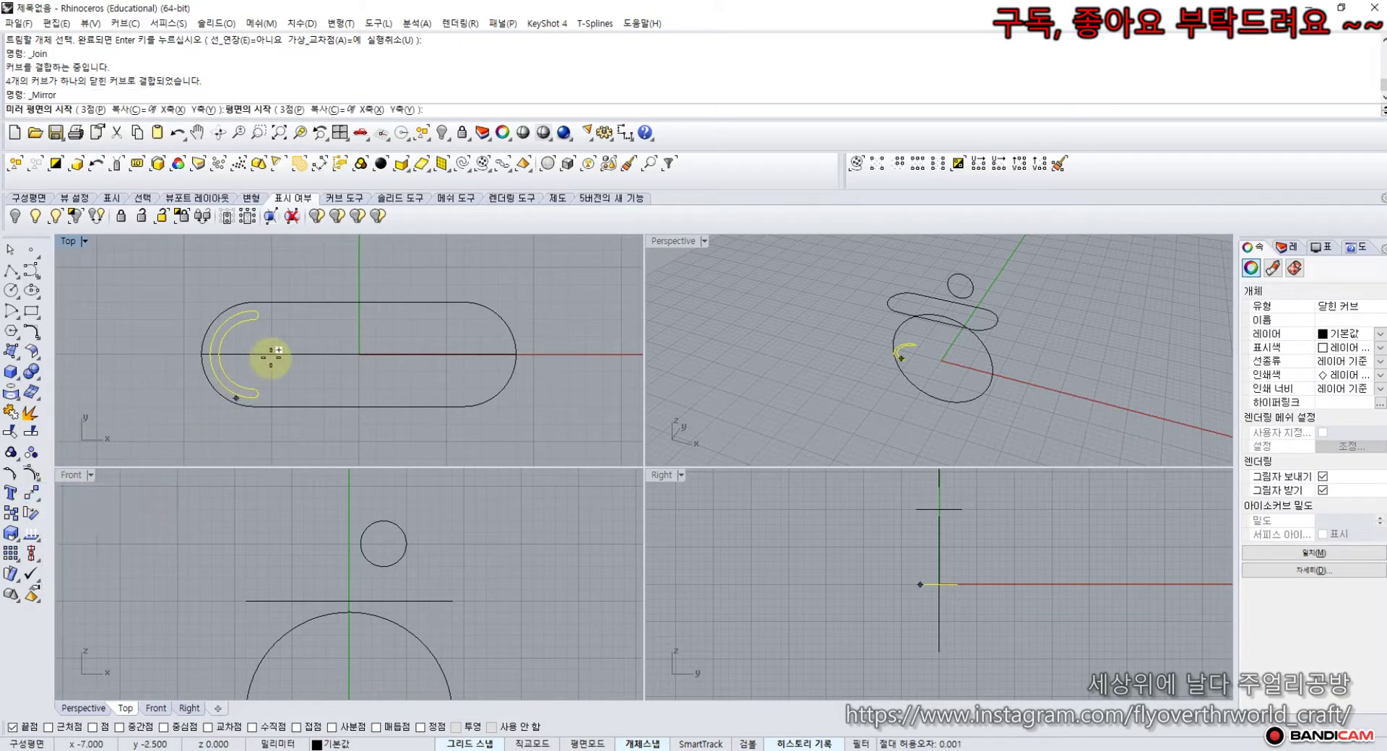
pyautogui.scroll(2, 275, 335)
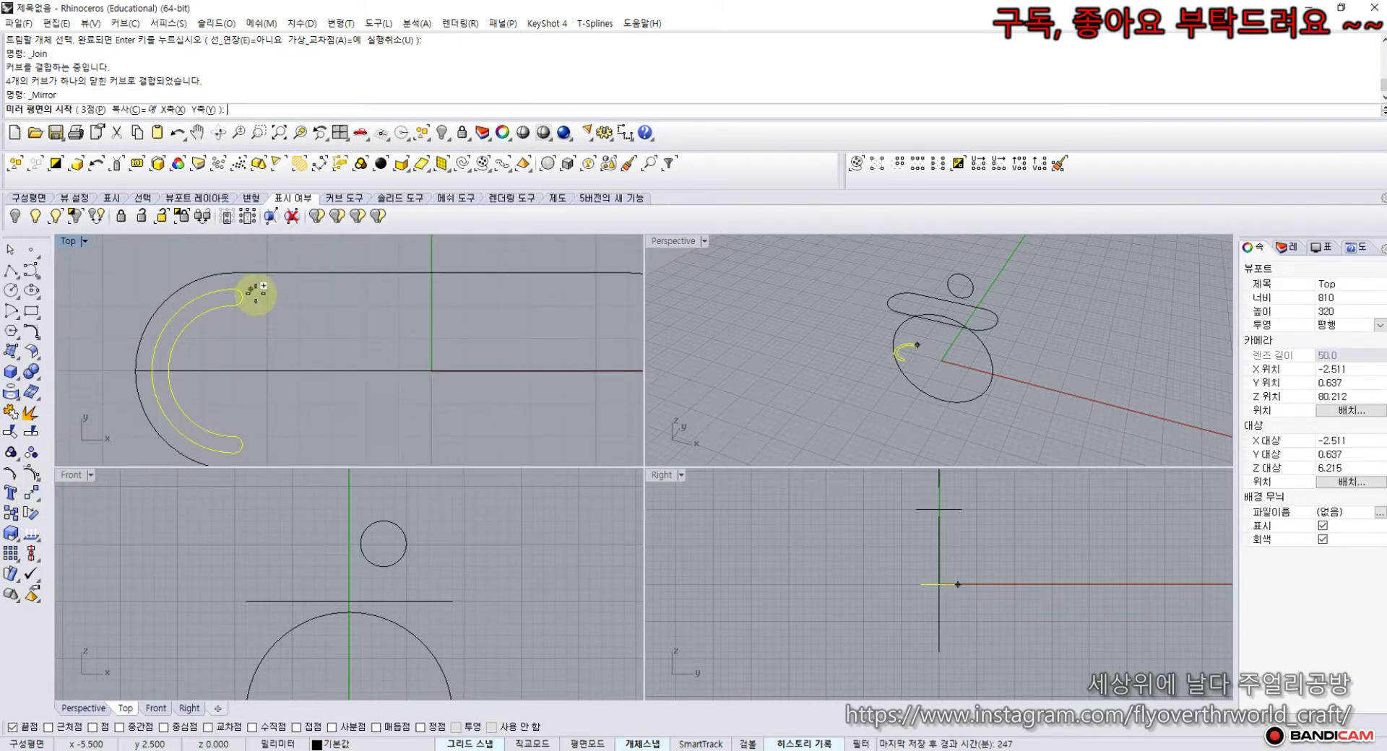
pyautogui.click(254, 291)
pyautogui.click(252, 309)
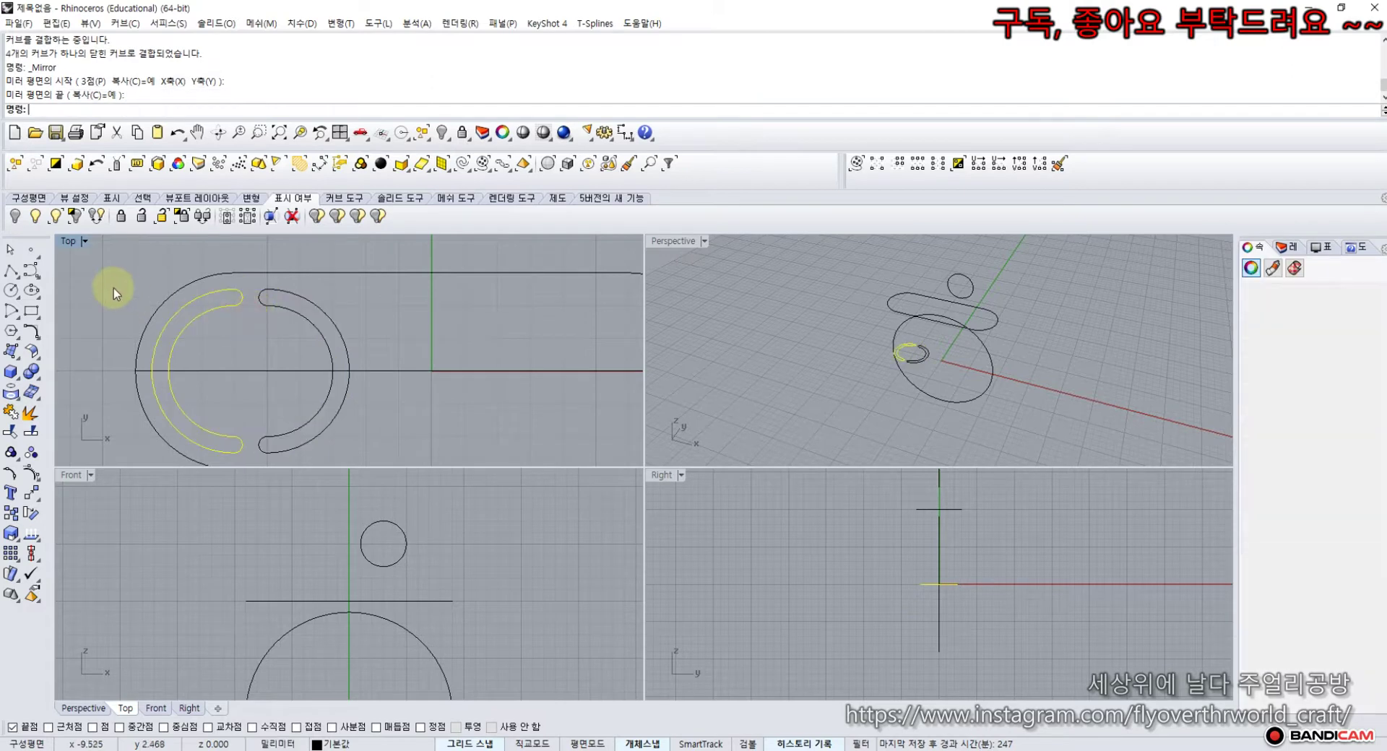
# - Draw a 3 mm diameter circle centred at x -5.5, y 0 between the two facing C-shaped curves
pyautogui.click(11, 287)
pyautogui.click(250, 371)
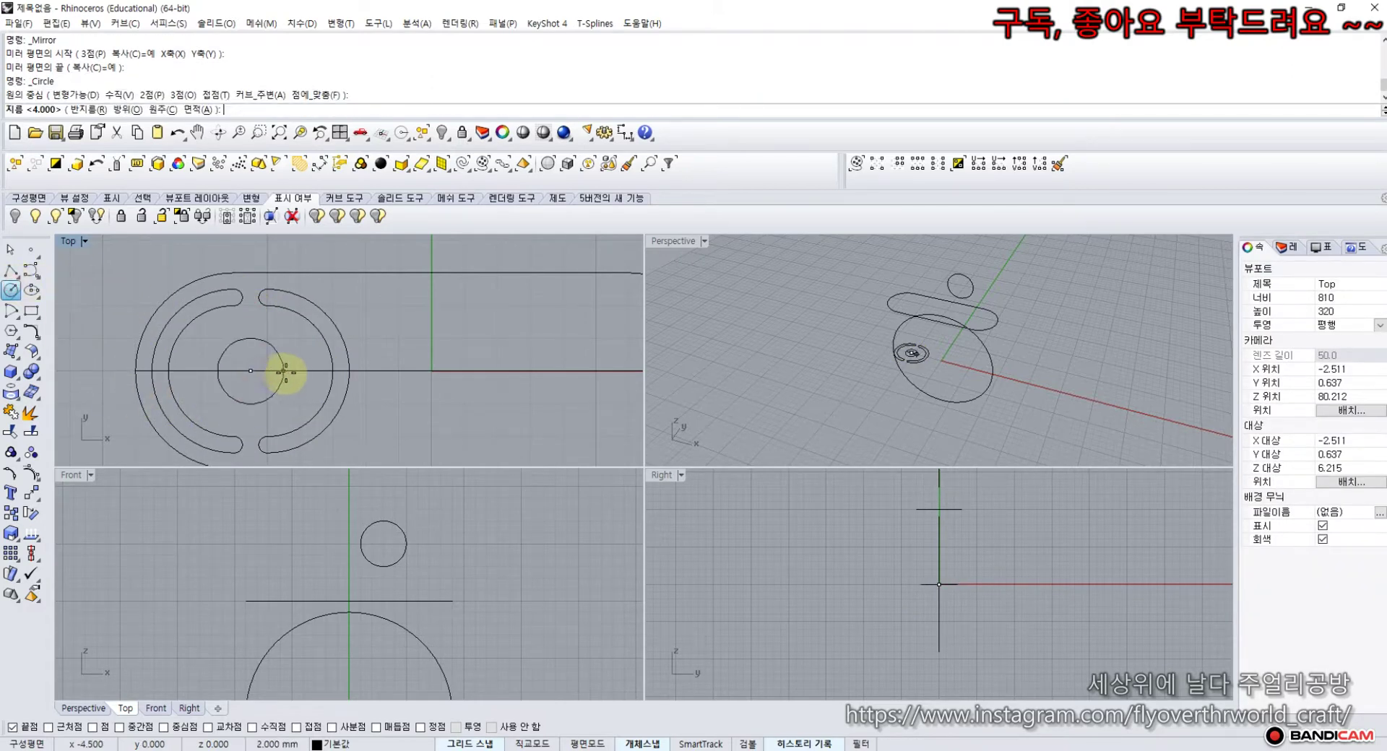
pyautogui.click(306, 373)
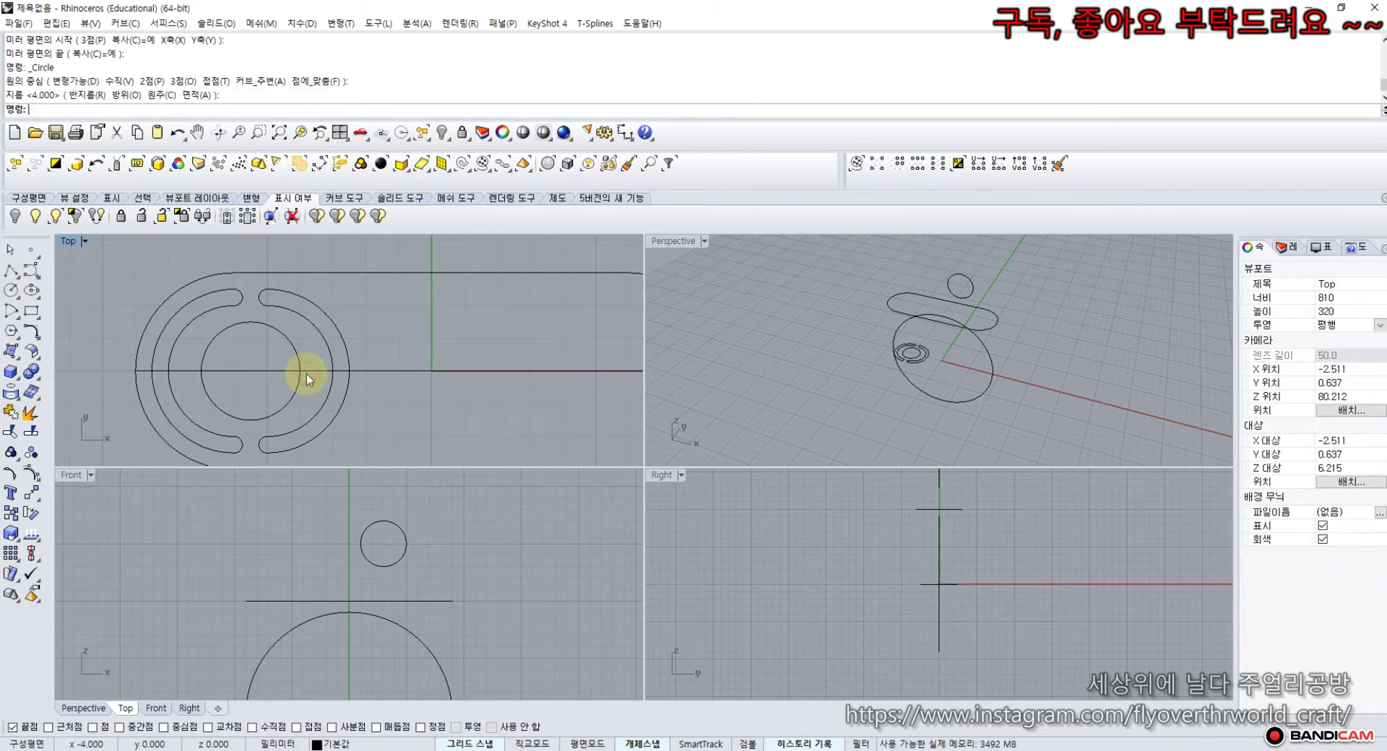
pyautogui.scroll(-2, 405, 383)
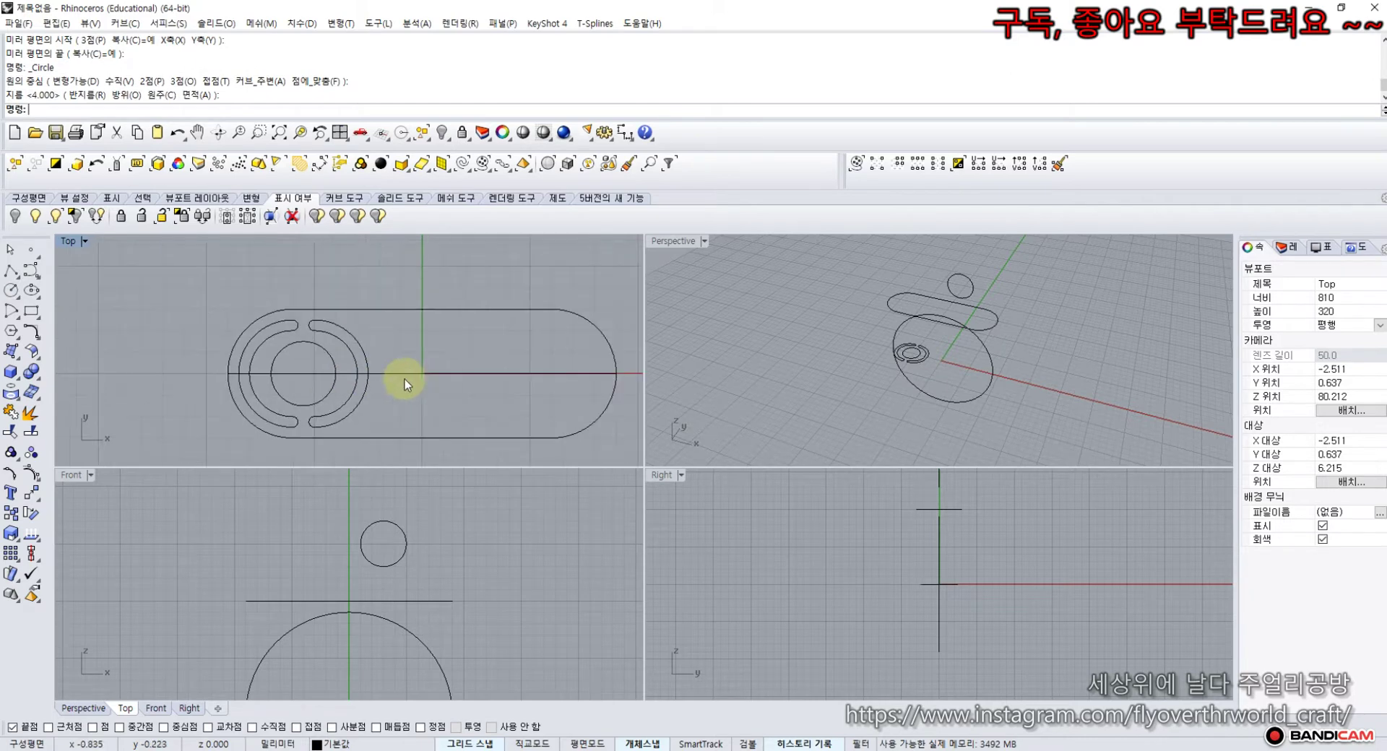
# - Move both C-shaped curves and the circle inside them about 0.5 mm towards the slot's centre
pyautogui.click(390, 523)
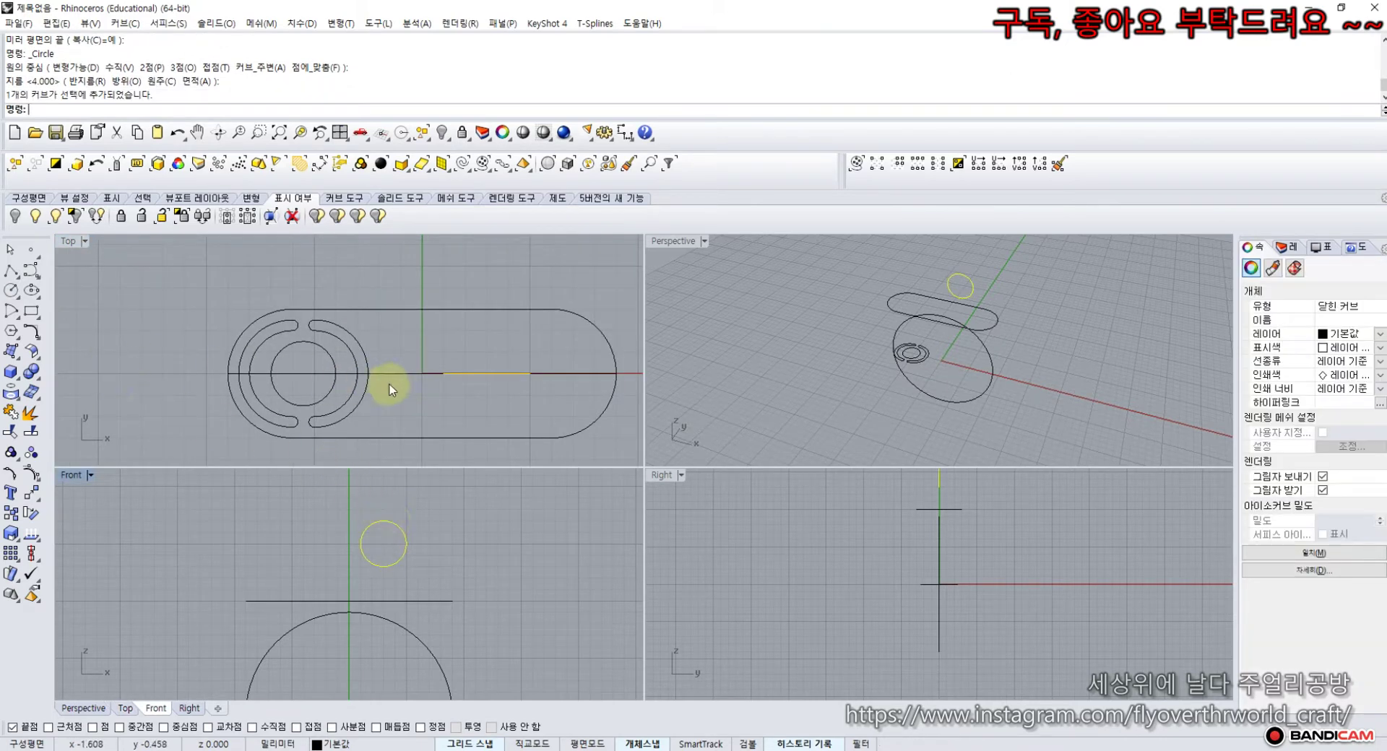
pyautogui.moveTo(397, 366)
pyautogui.mouseDown(button='right')
pyautogui.moveTo(381, 356)
pyautogui.moveTo(391, 351)
pyautogui.mouseUp(button='right')
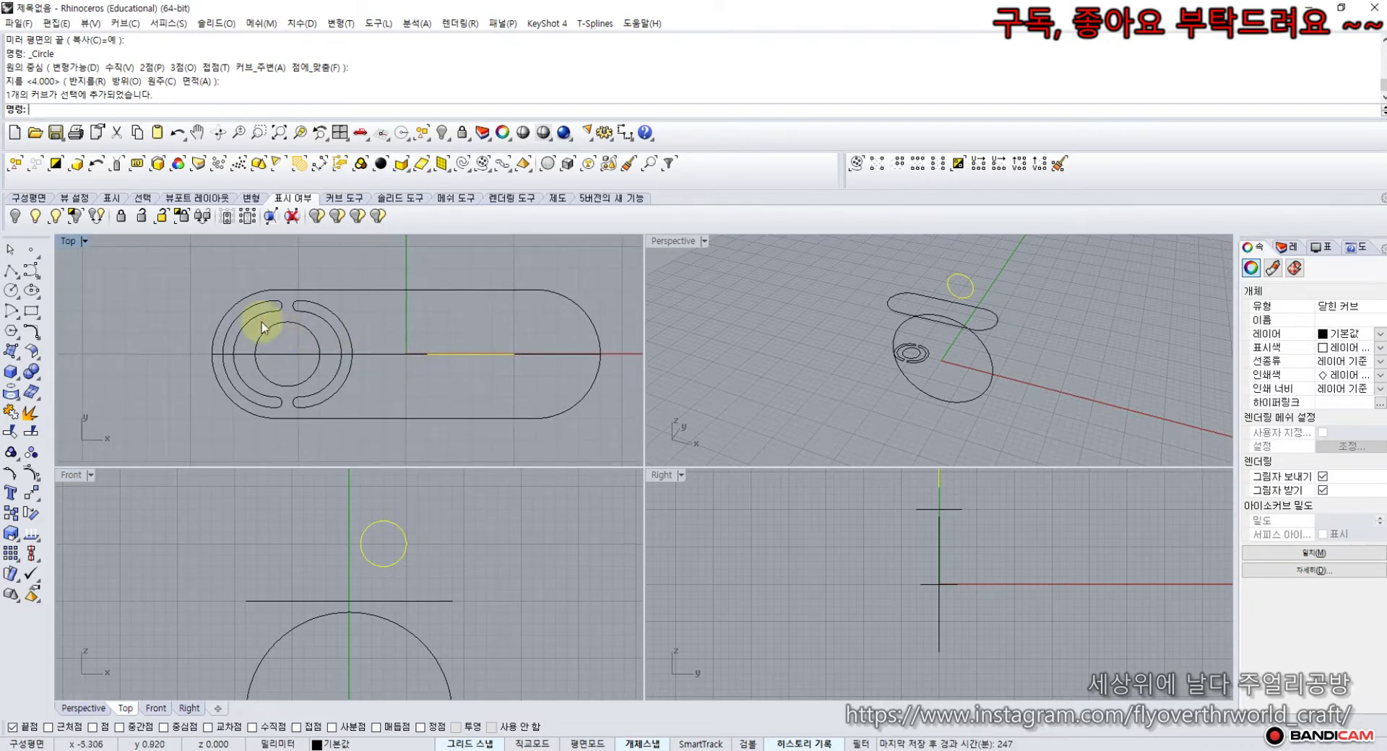
pyautogui.click(194, 299)
pyautogui.moveTo(194, 299); pyautogui.dragTo(371, 425)
pyautogui.moveTo(318, 351); pyautogui.dragTo(328, 356)
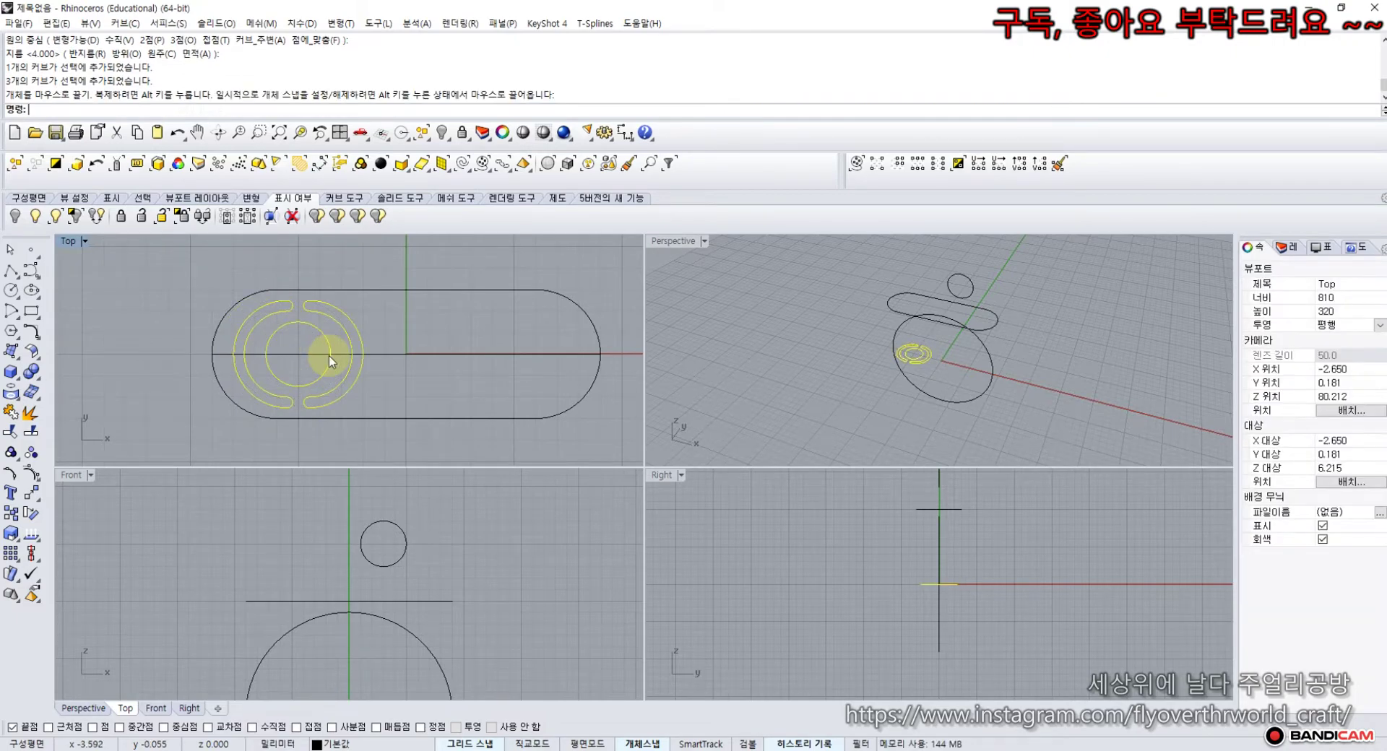
pyautogui.click(172, 318)
pyautogui.moveTo(799, 403)
pyautogui.mouseDown(button='right')
pyautogui.moveTo(881, 401)
pyautogui.moveTo(842, 355)
pyautogui.moveTo(811, 396)
pyautogui.mouseUp(button='right')
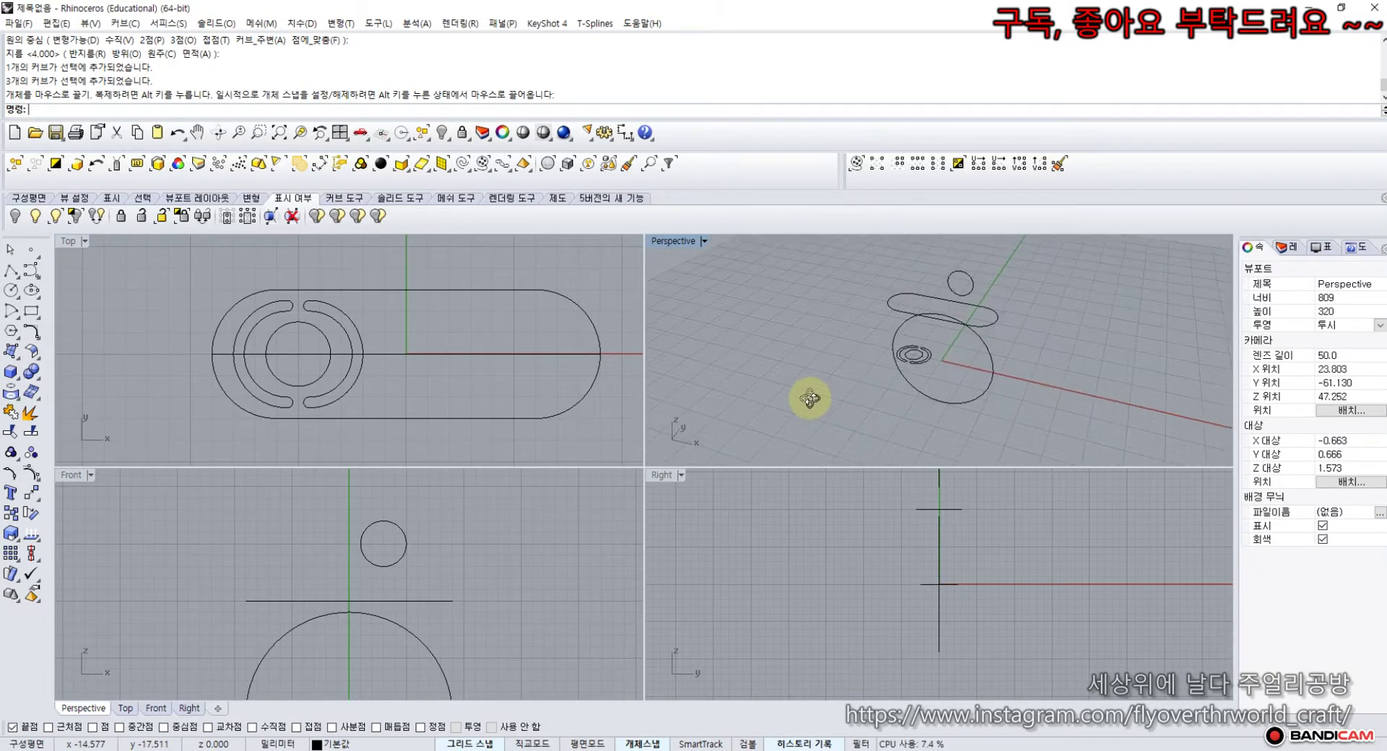
pyautogui.click(427, 353)
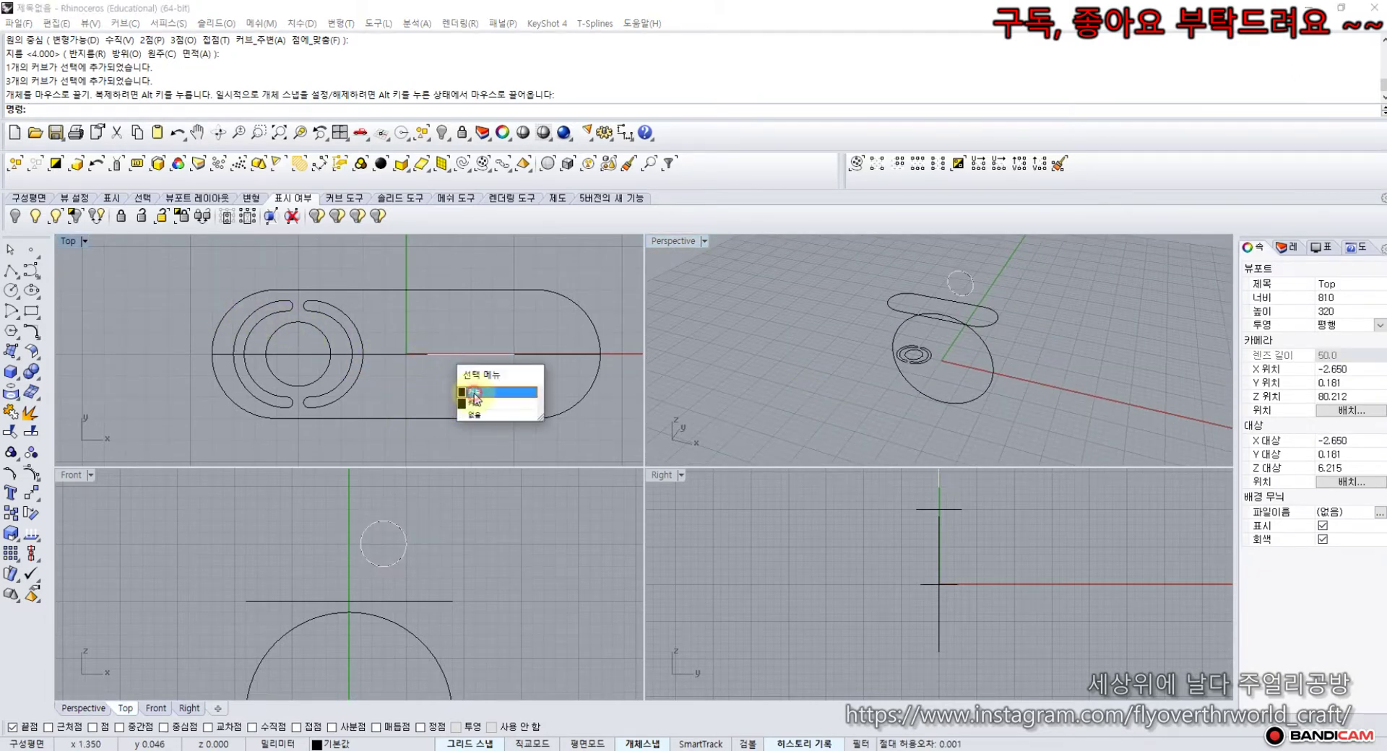
pyautogui.click(475, 394)
pyautogui.press('Delete')
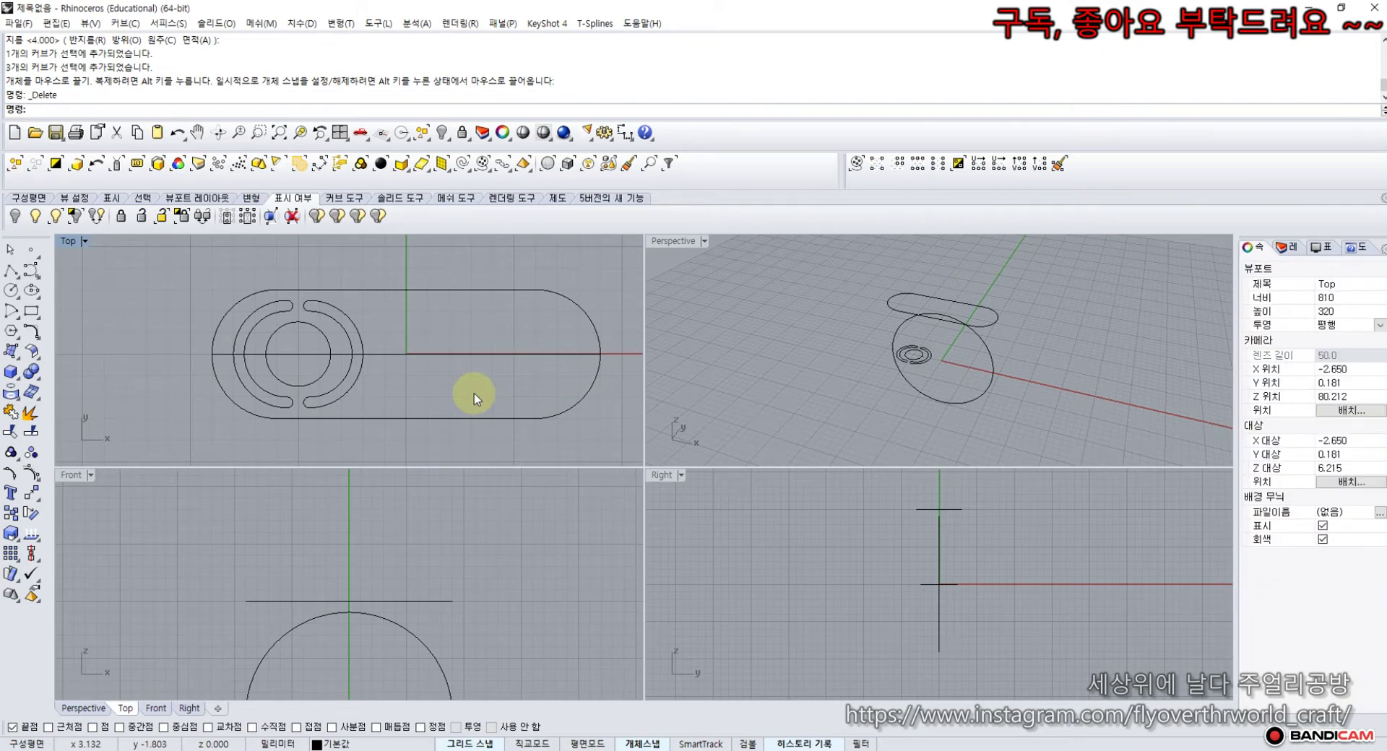
pyautogui.hotkey('ctrl', 'z')
# - Extrude the small circle above the slot about 1 mm with the Solid option enabled to form a disc
pyautogui.click(400, 526)
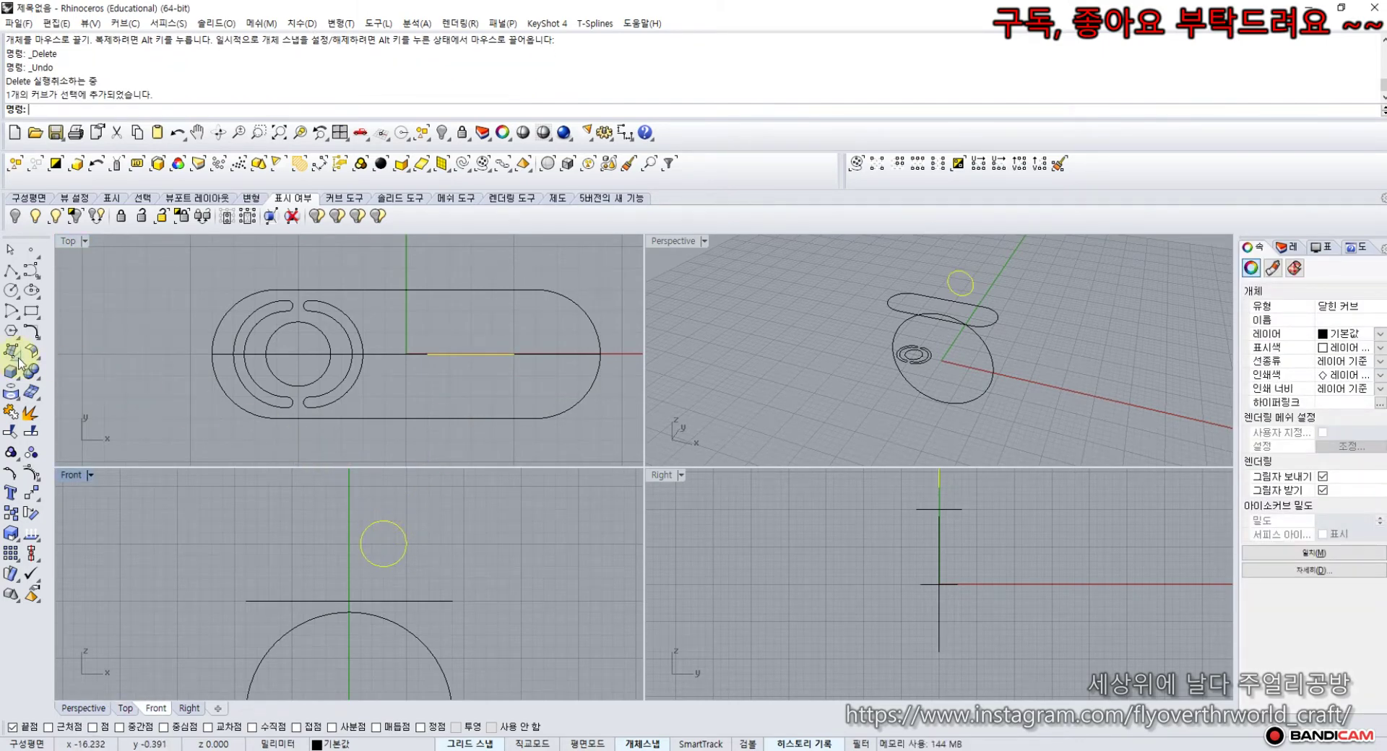
pyautogui.click(19, 360)
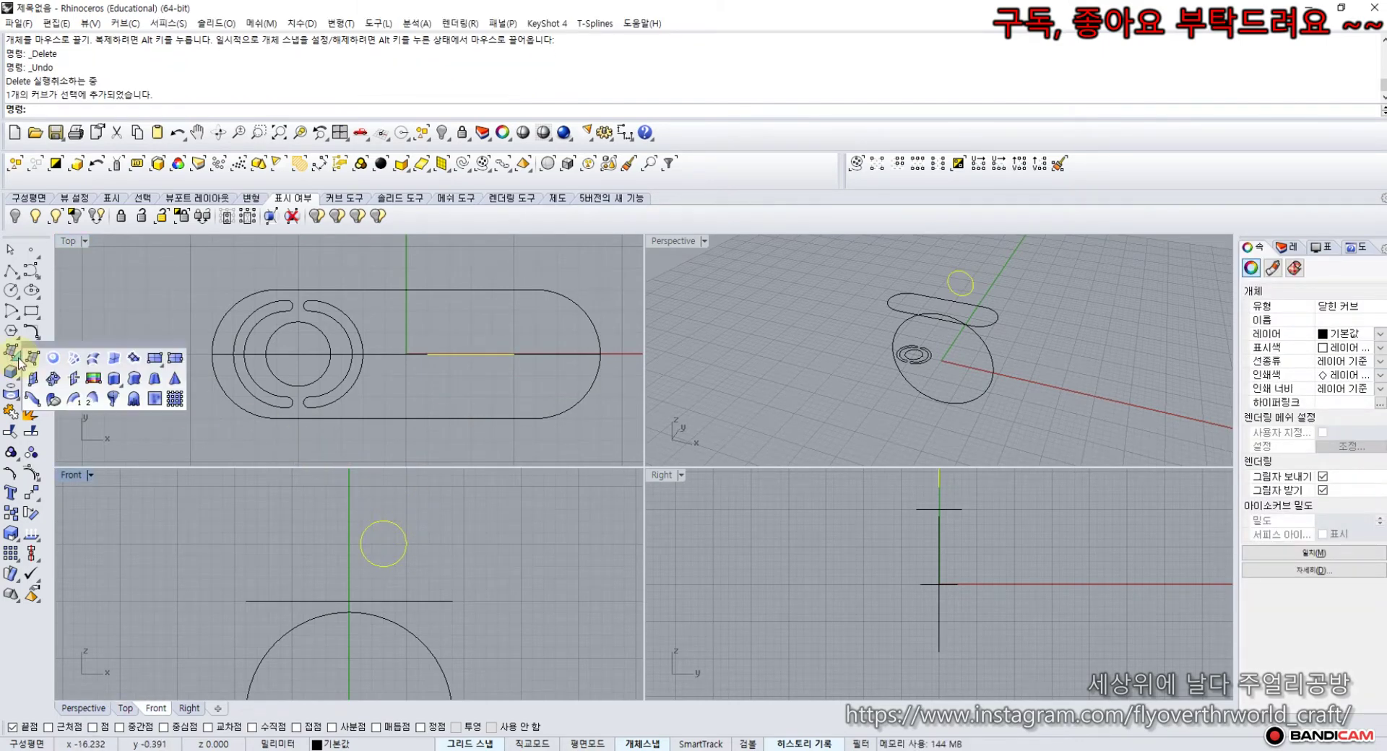
pyautogui.click(114, 378)
pyautogui.click(204, 110)
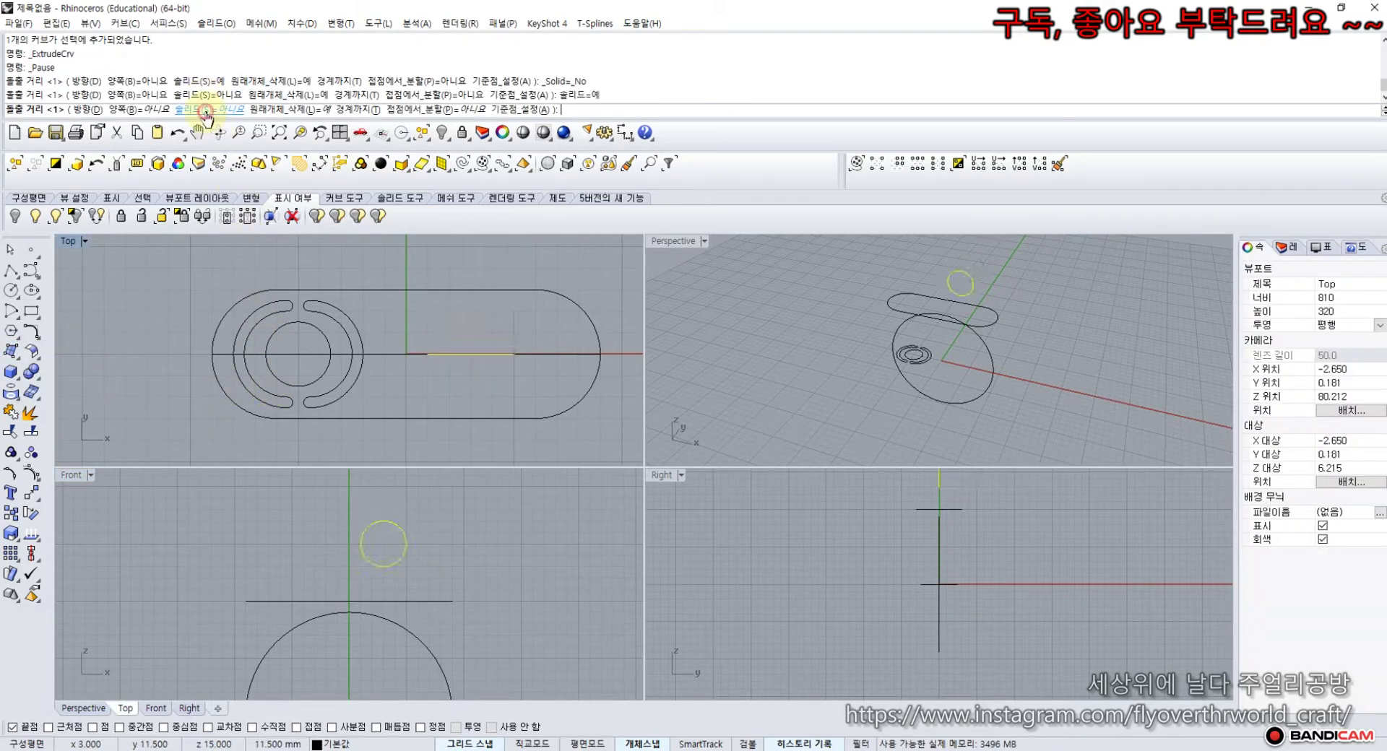
pyautogui.click(411, 323)
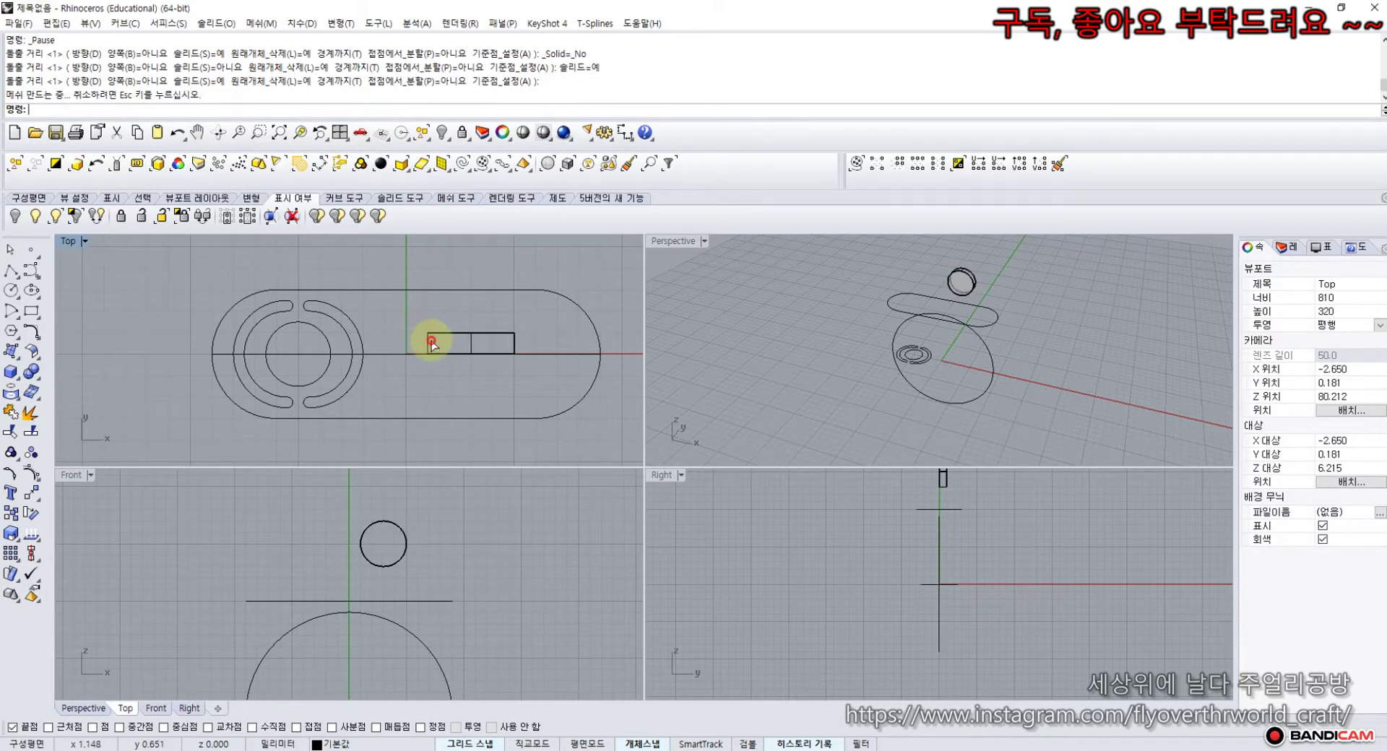
# - Move the solid disc about 1 mm in the positive Y direction and mirror a copy across the X axis
pyautogui.moveTo(431, 344); pyautogui.dragTo(426, 321)
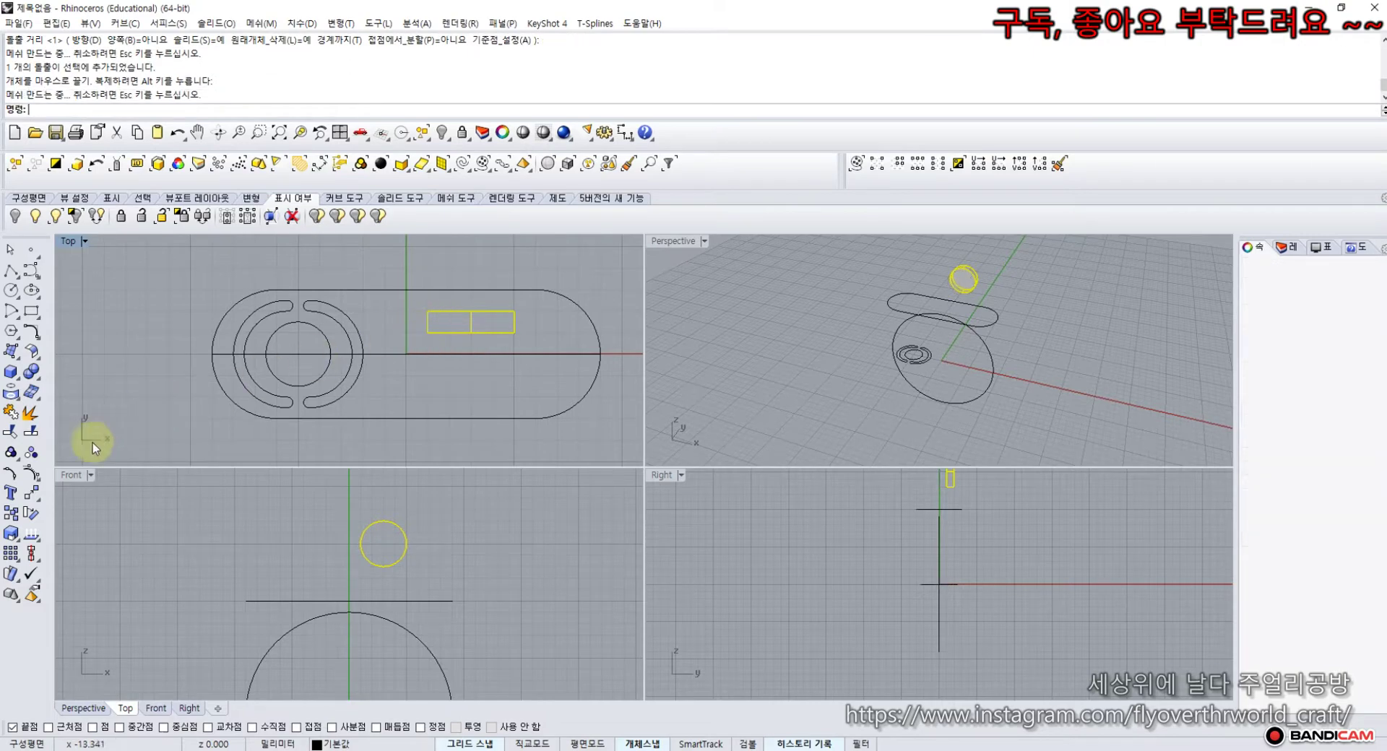
pyautogui.click(31, 492)
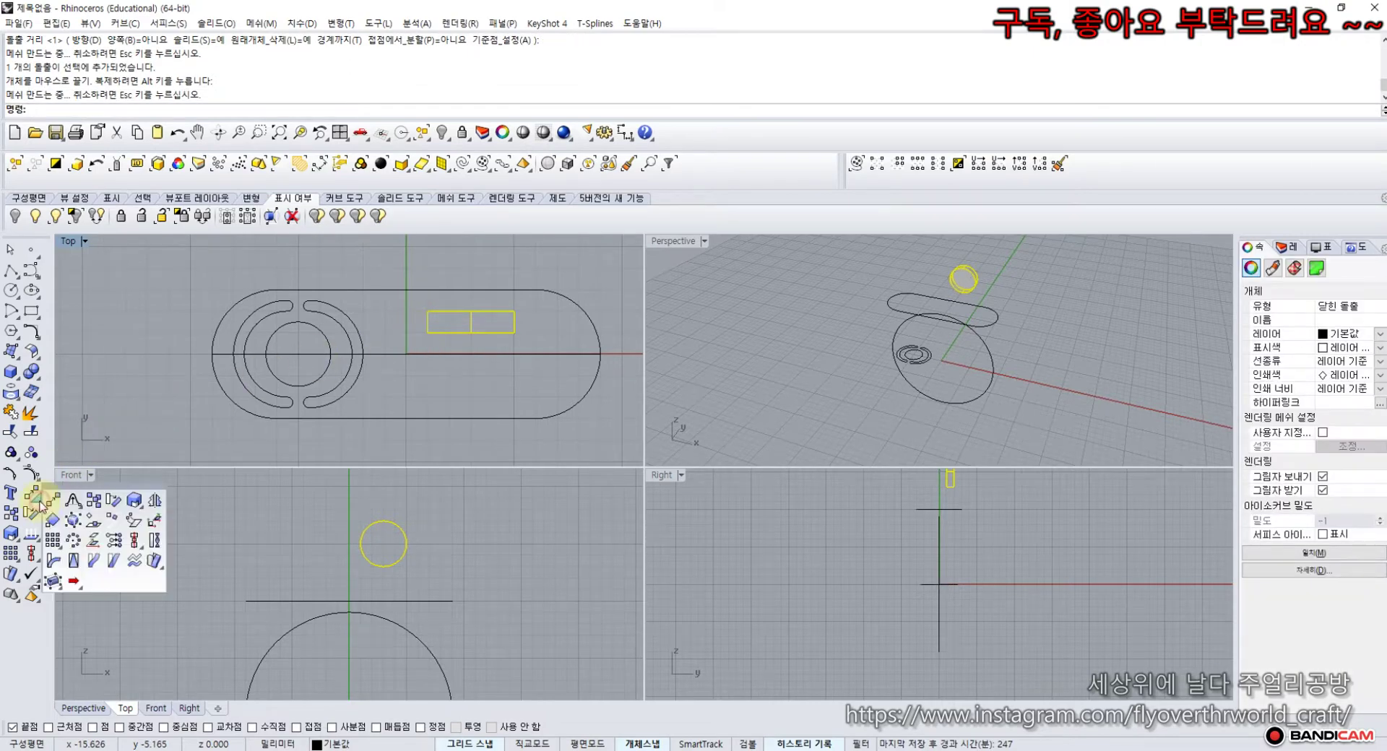
pyautogui.click(153, 501)
pyautogui.click(406, 354)
pyautogui.click(459, 354)
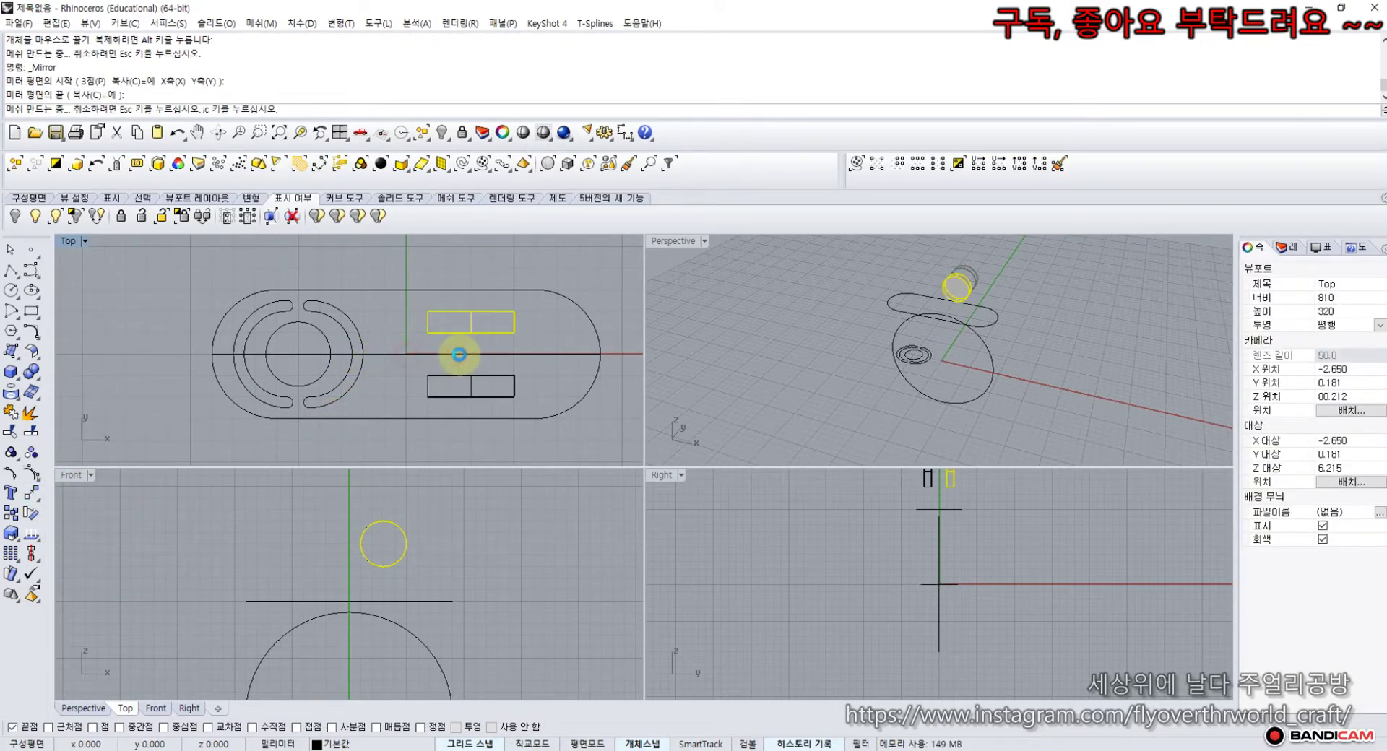
pyautogui.click(805, 319)
pyautogui.moveTo(804, 319); pyautogui.dragTo(836, 319, button='right')
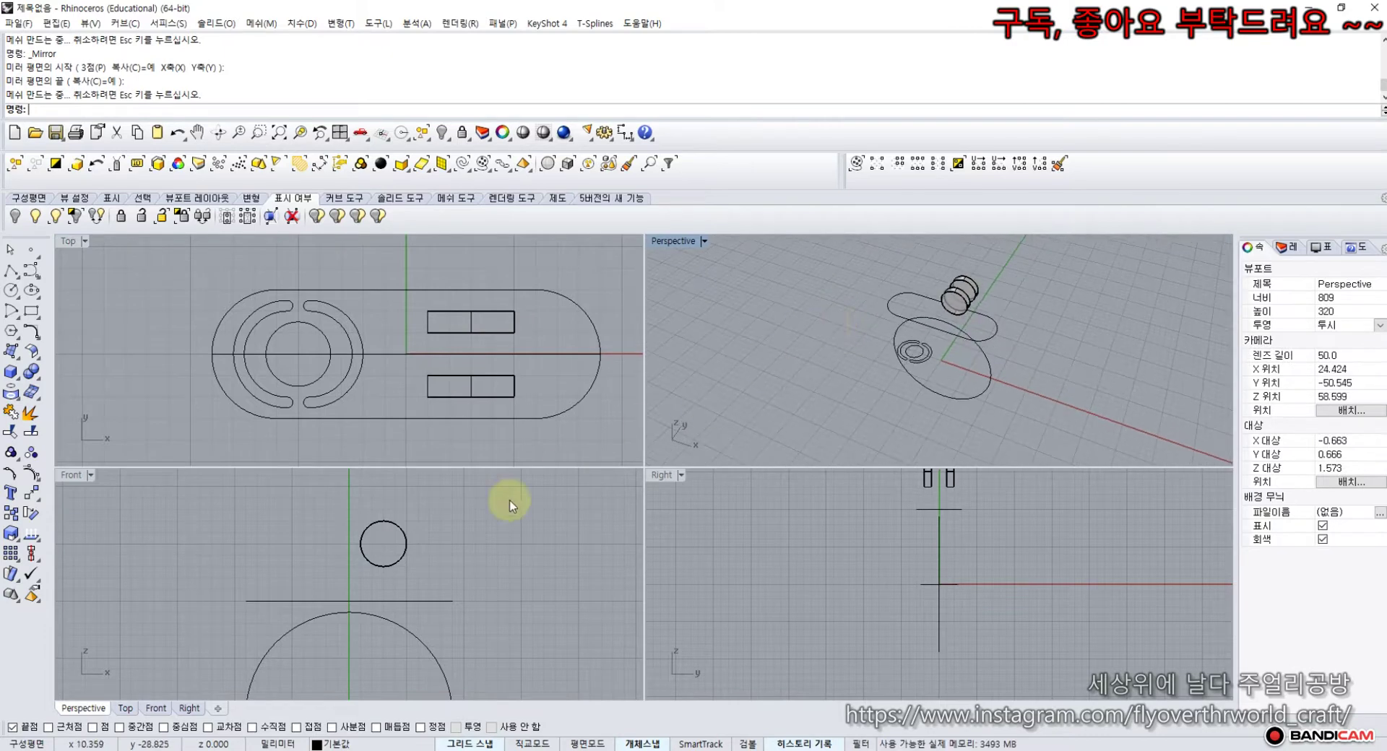
# - Draw a vertical line about 7 mm long at x 4 in the Top view, crossing both discs and the slot outline
pyautogui.click(251, 601)
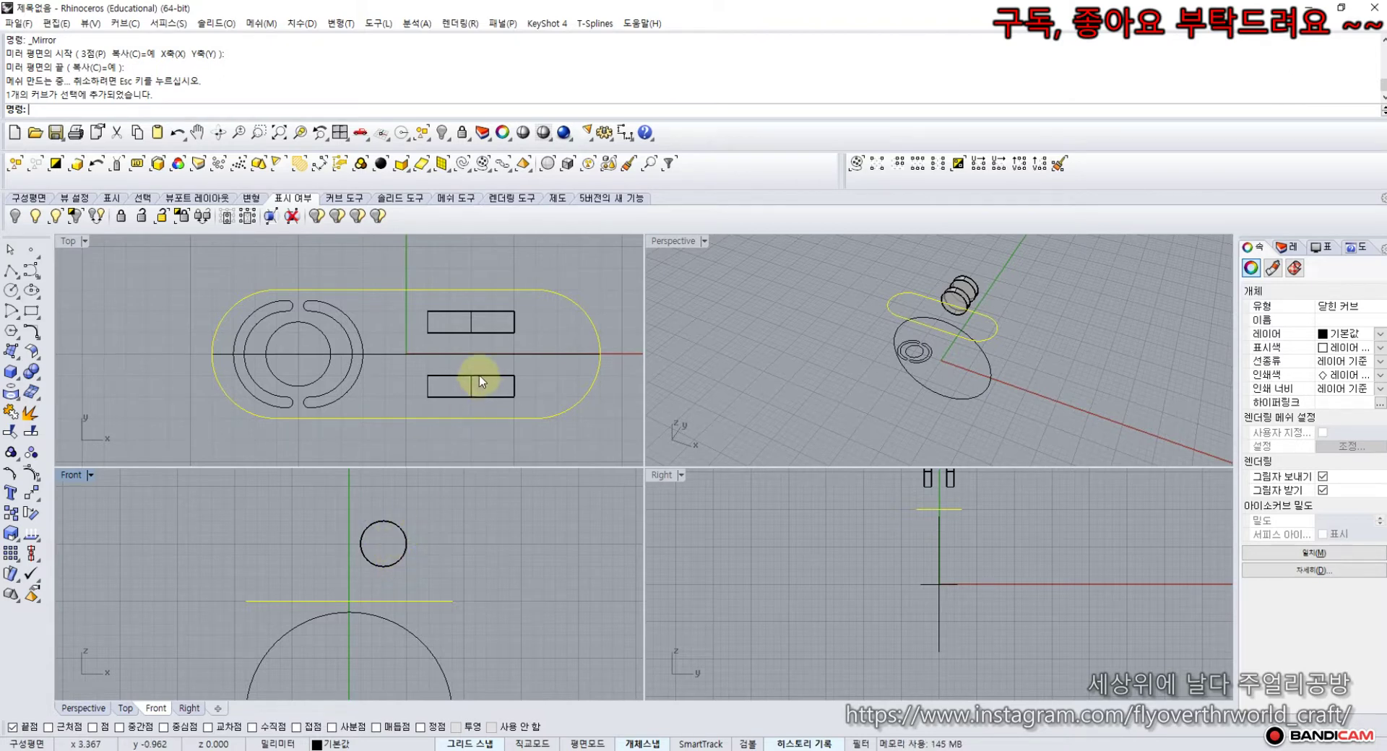
pyautogui.click(11, 271)
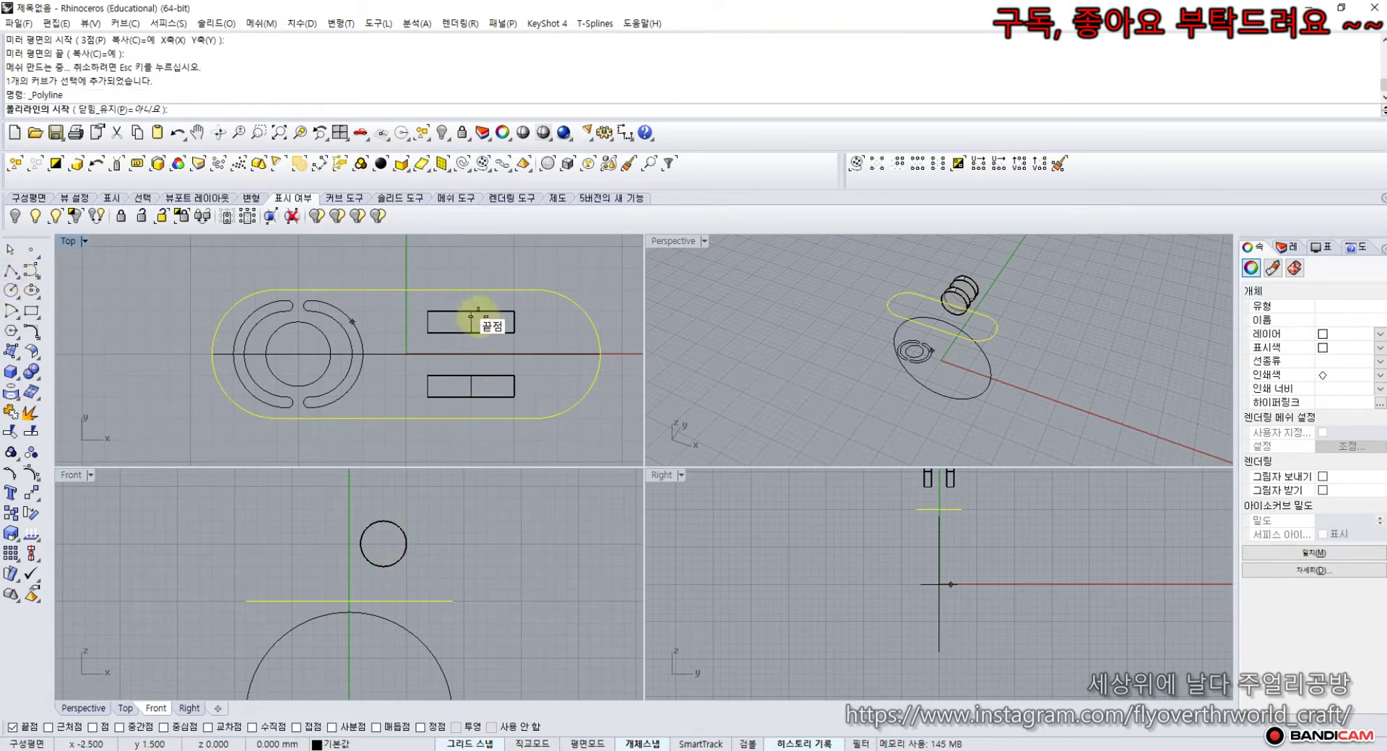
pyautogui.click(492, 279)
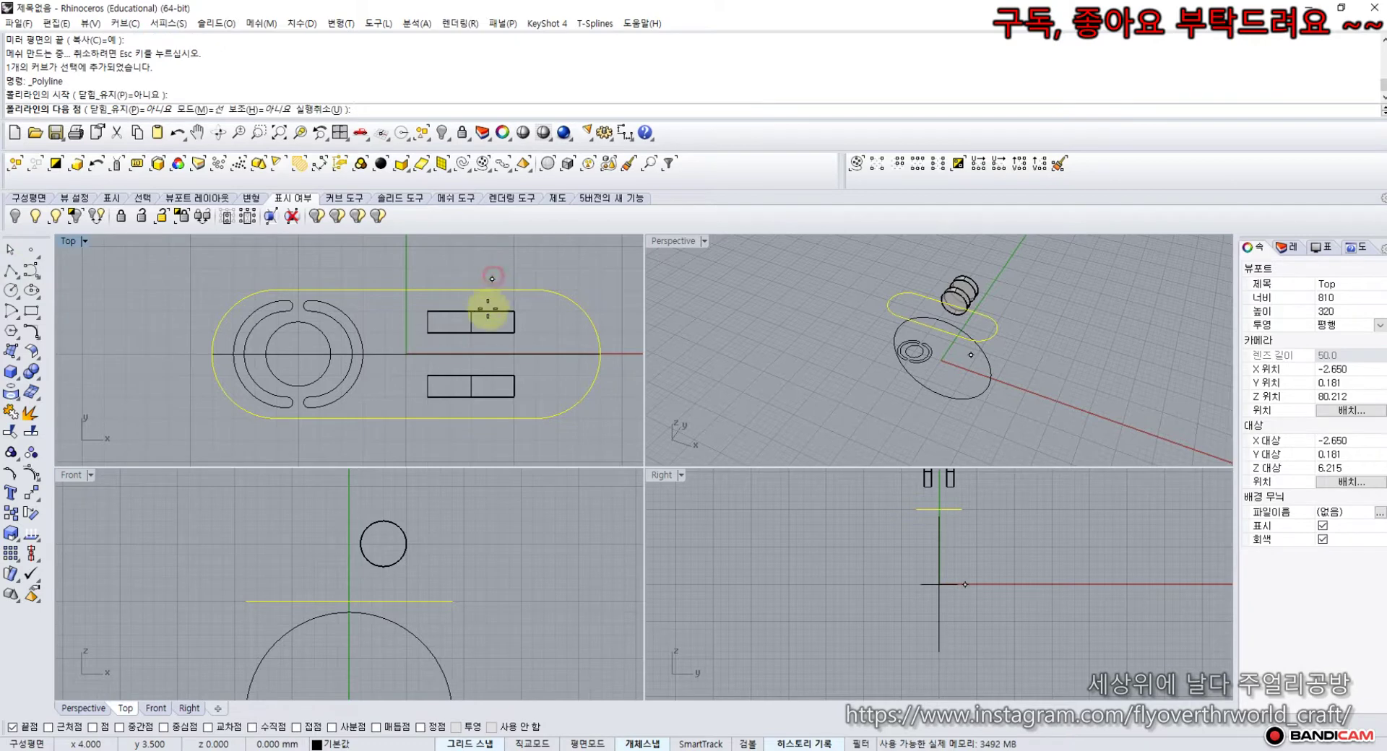
pyautogui.click(492, 429)
pyautogui.rightClick(494, 429)
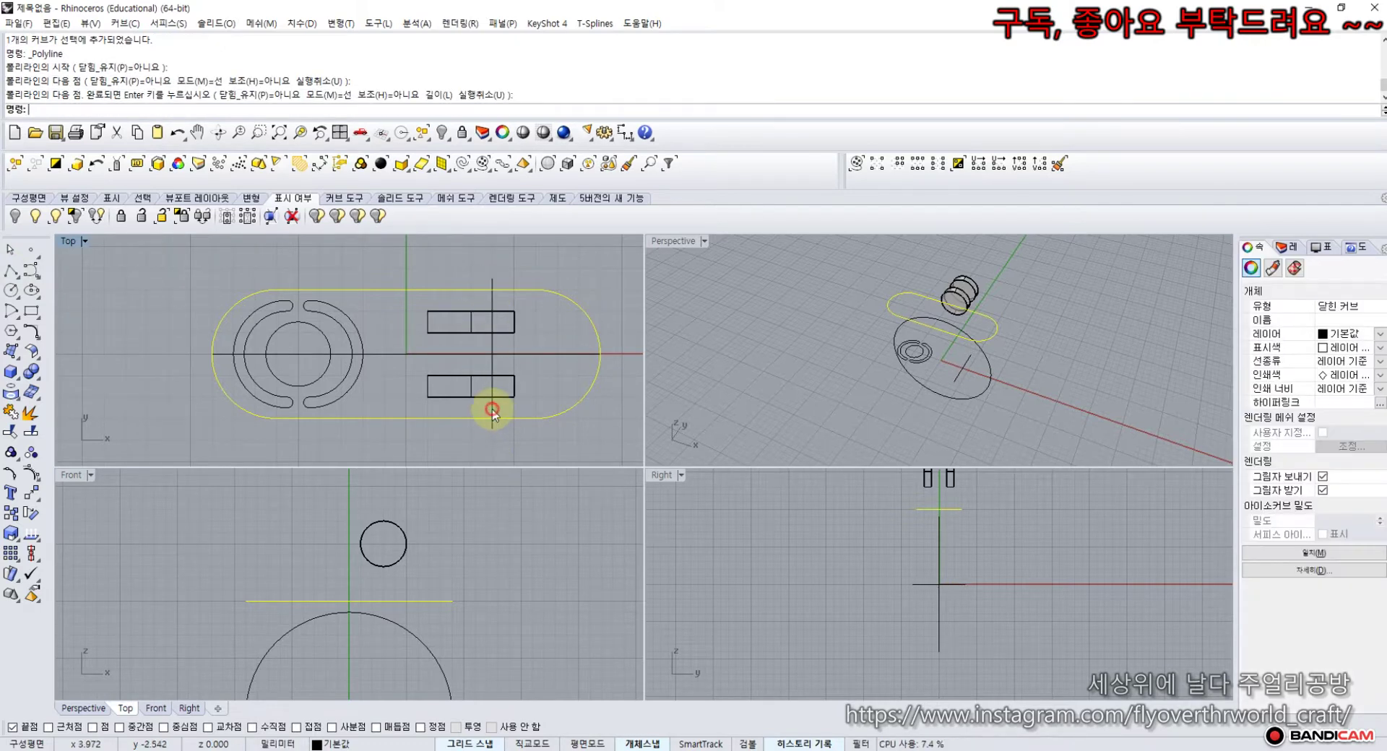
# - Move the new line up about 11.5 mm in the Front view, to just above the slot outline's height
pyautogui.scroll(-5, 448, 545)
pyautogui.scroll(5, 429, 605)
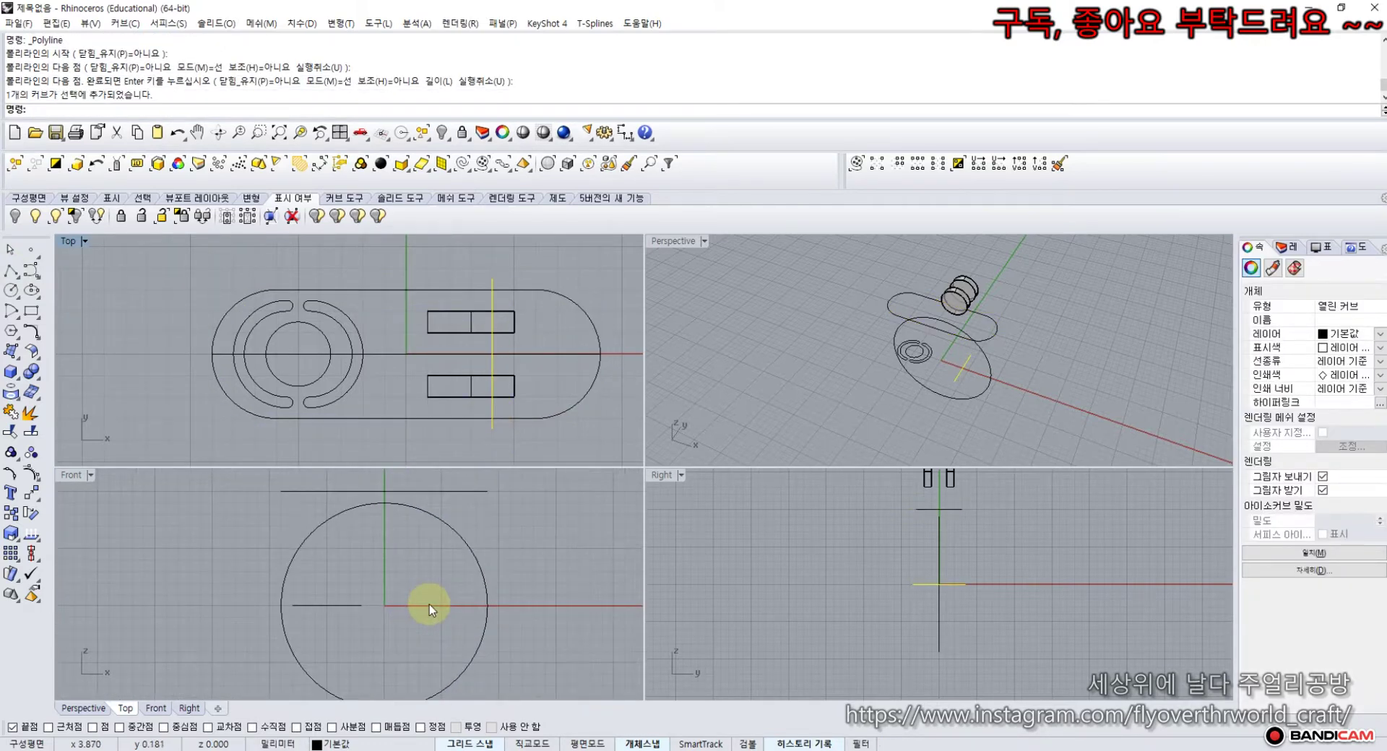
pyautogui.moveTo(431, 604); pyautogui.dragTo(433, 479)
pyautogui.scroll(5, 433, 479)
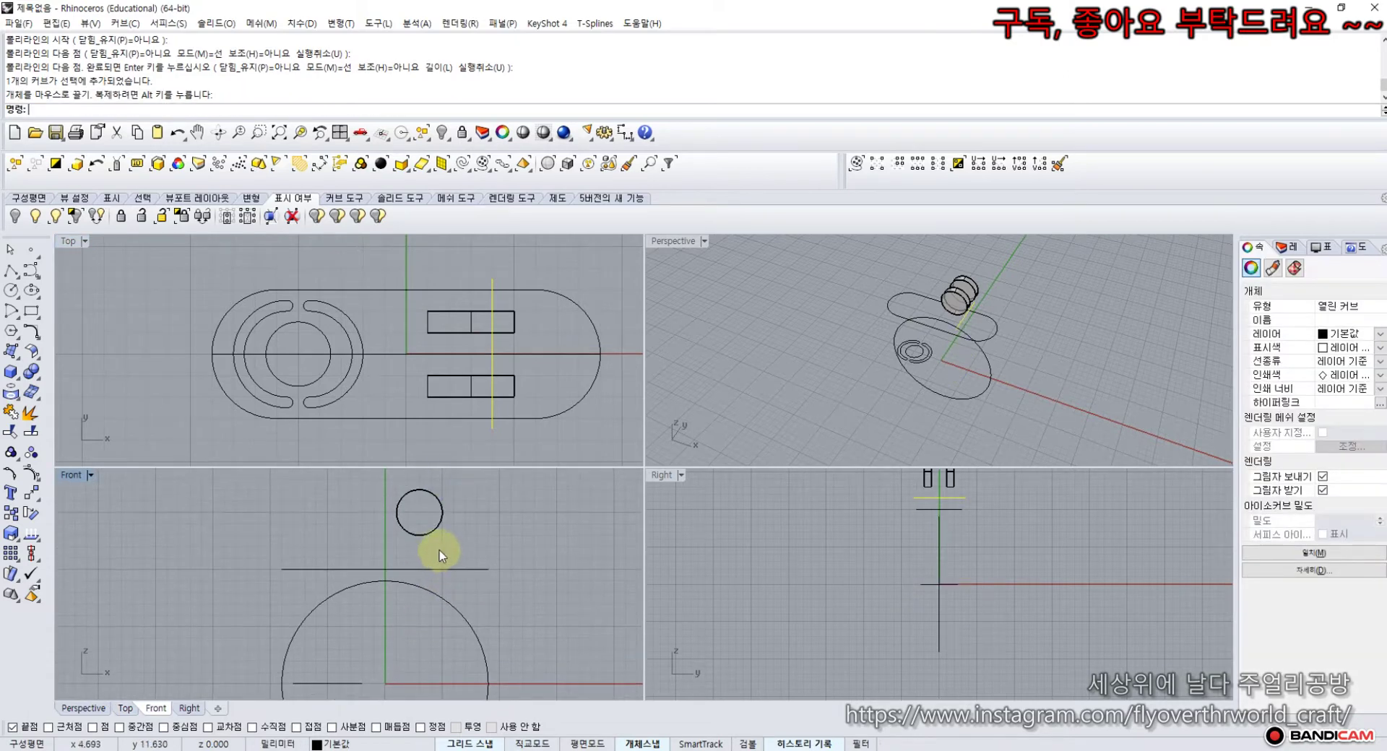
# - Try to split the slot outline with the vertical line crossing it in the Top view
pyautogui.scroll(-3, 430, 523)
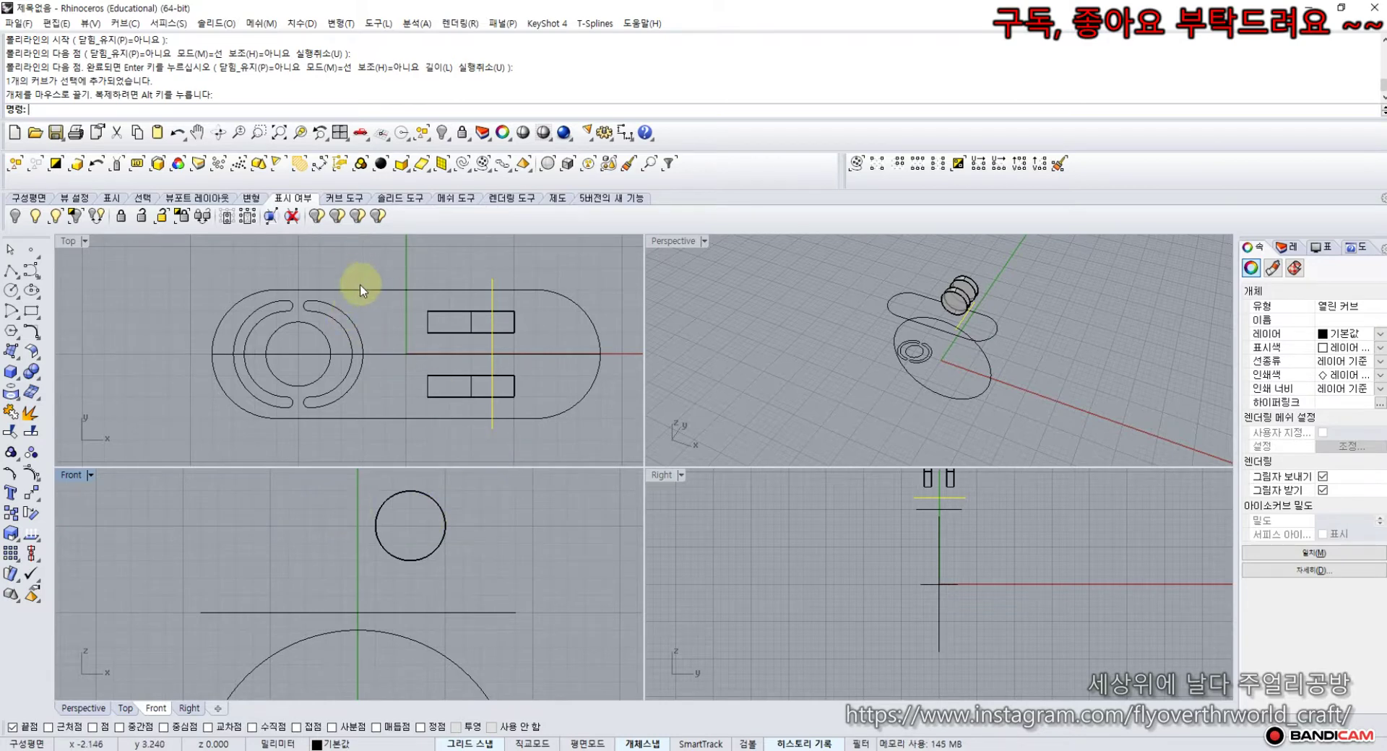
pyautogui.click(338, 273)
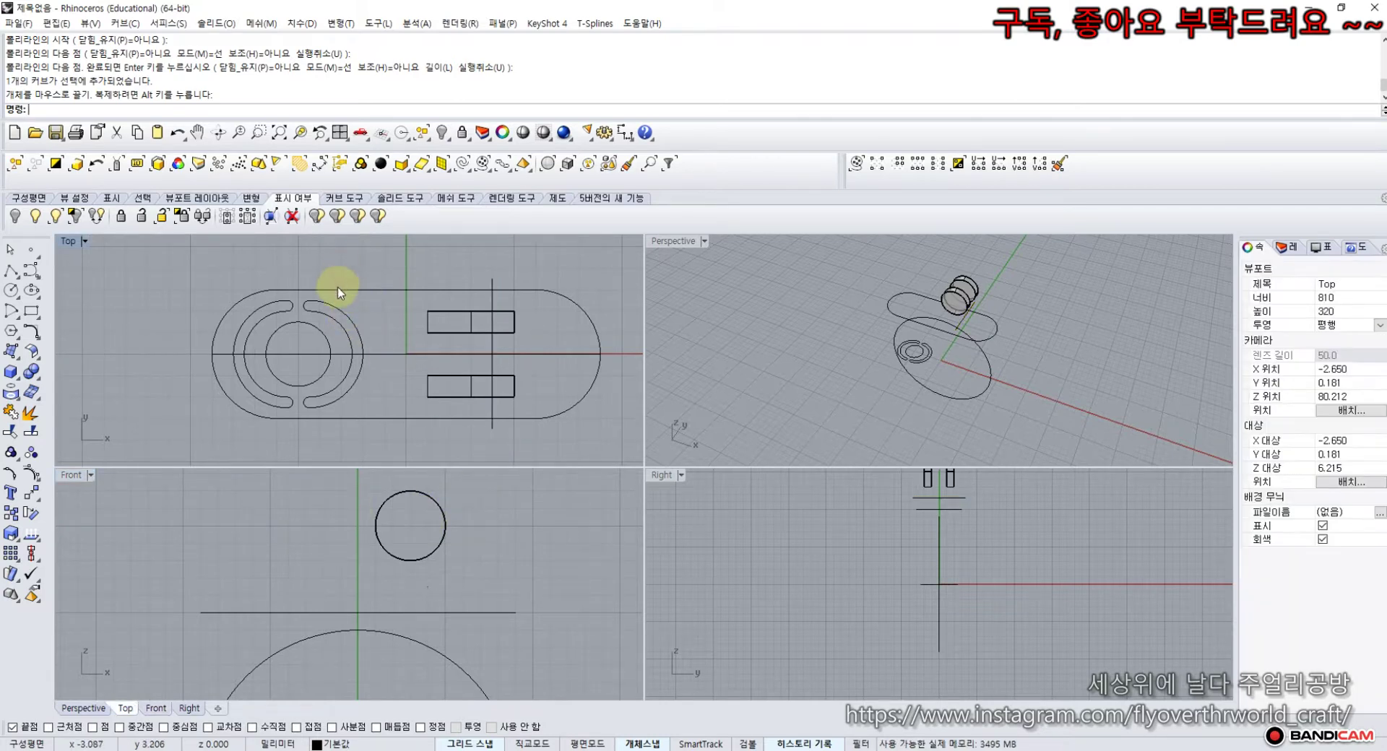
pyautogui.click(337, 291)
pyautogui.click(29, 412)
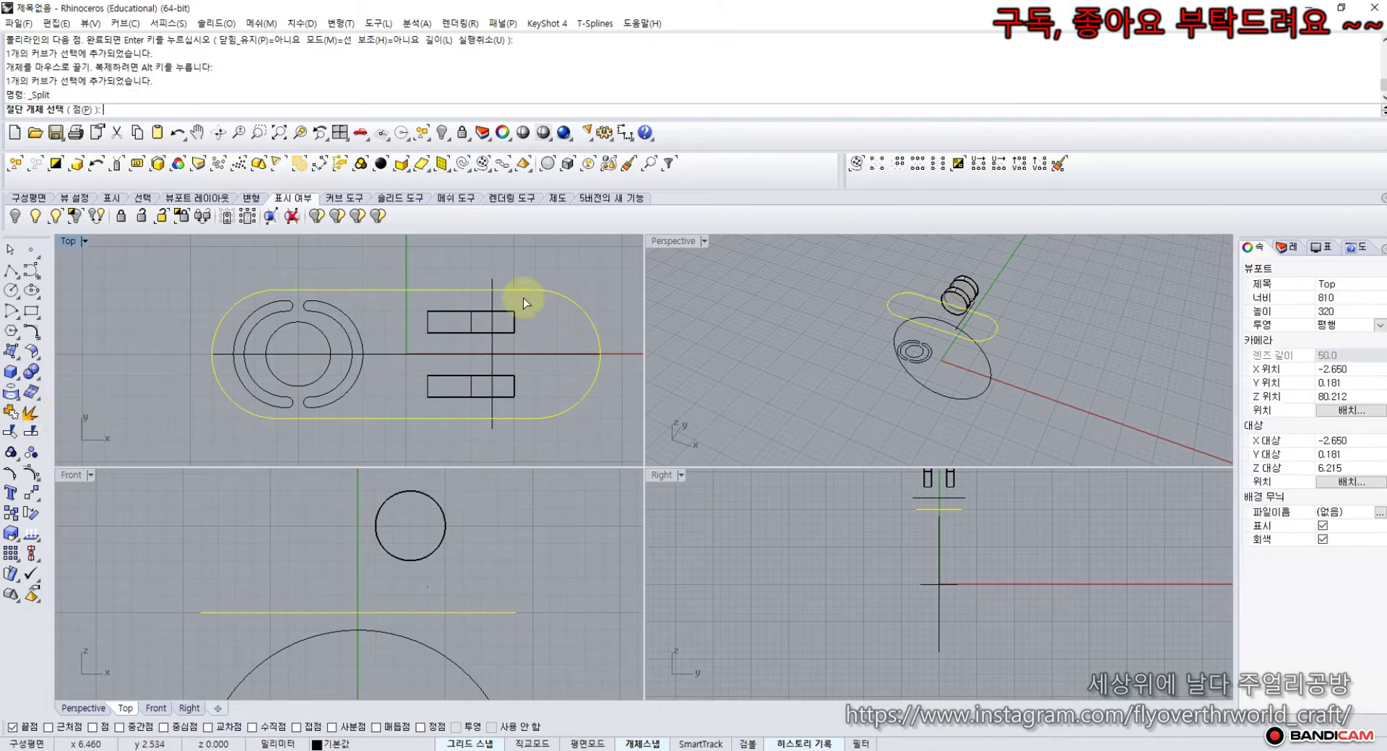
pyautogui.click(492, 300)
pyautogui.press('Return')
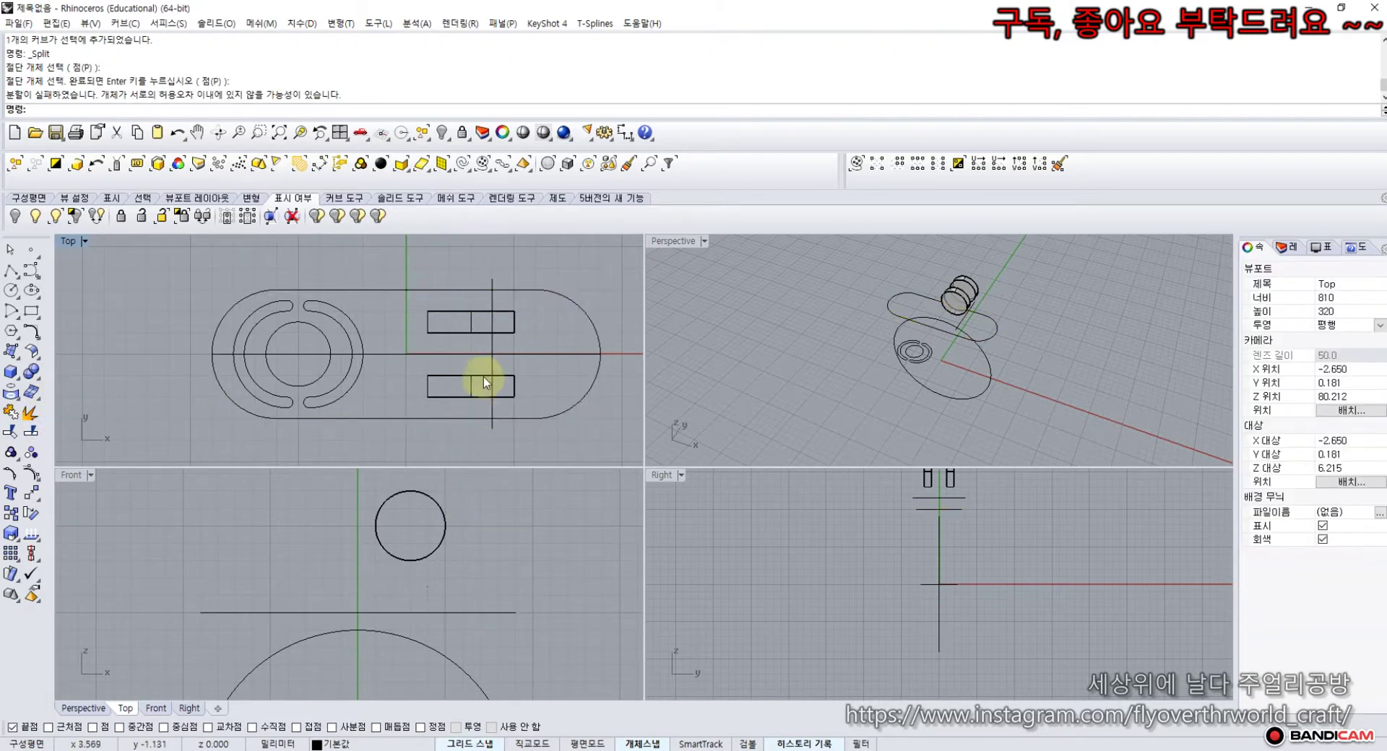
# - Lower the vertical cutting line in the Front view to the height of the slot outline
pyautogui.click(492, 419)
pyautogui.scroll(2, 430, 583)
pyautogui.moveTo(420, 568); pyautogui.dragTo(418, 614)
# - Split the slot outline into two parts, using the vertical line as the cutting object
pyautogui.click(424, 272)
pyautogui.click(396, 289)
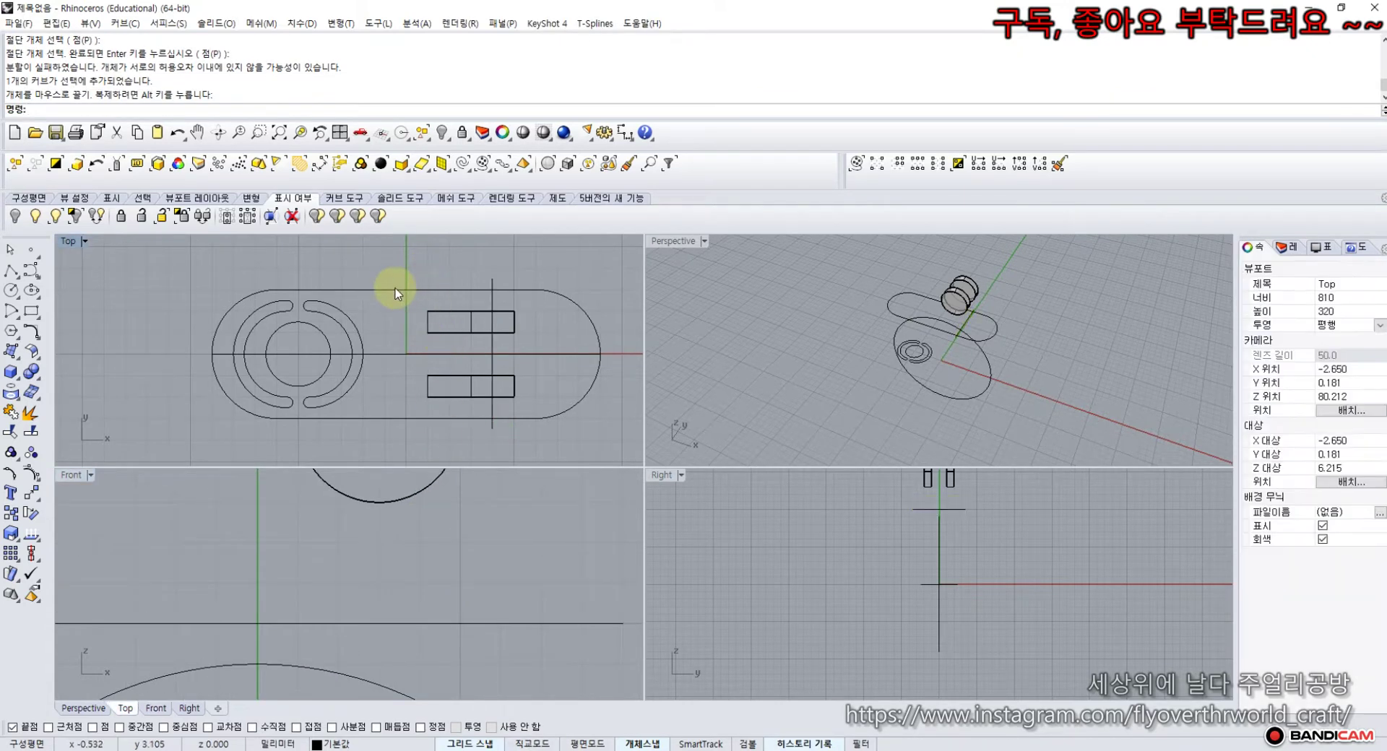
pyautogui.click(30, 433)
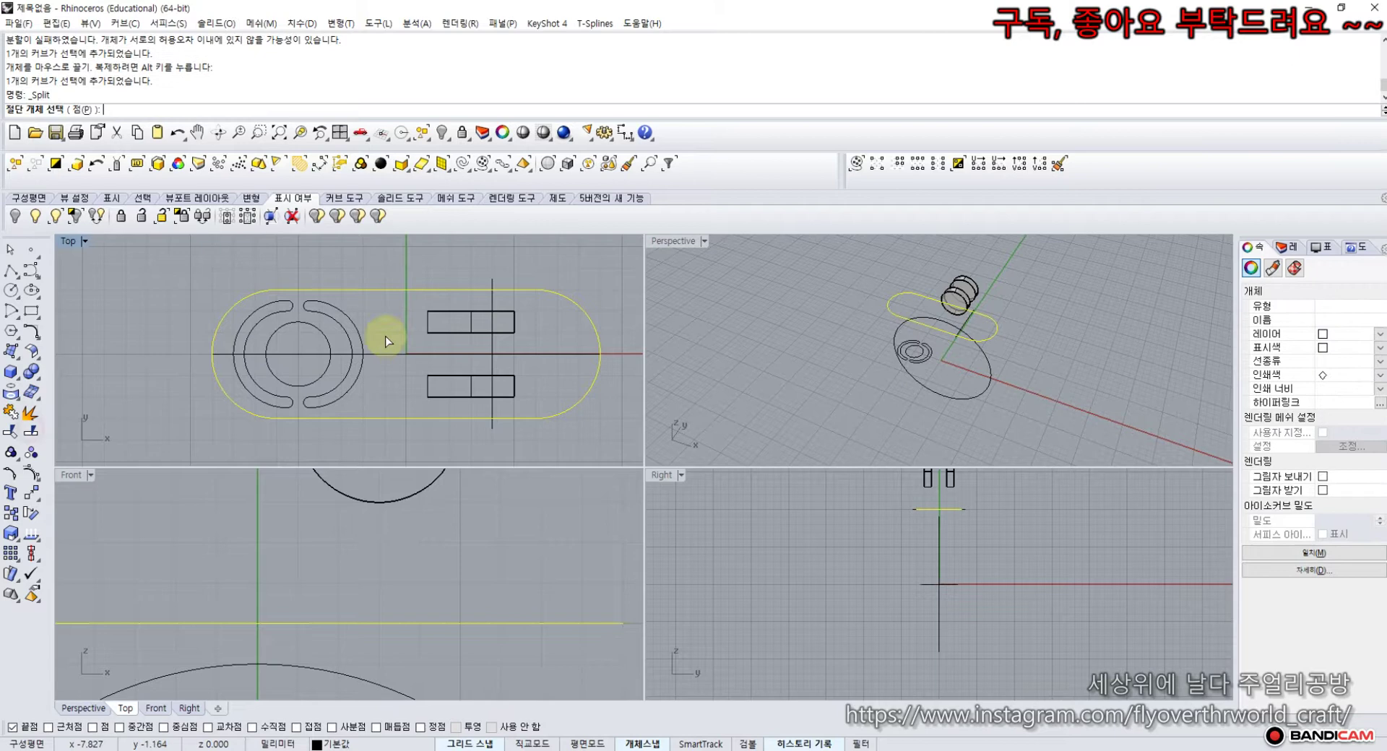
pyautogui.click(490, 301)
pyautogui.rightClick(462, 264)
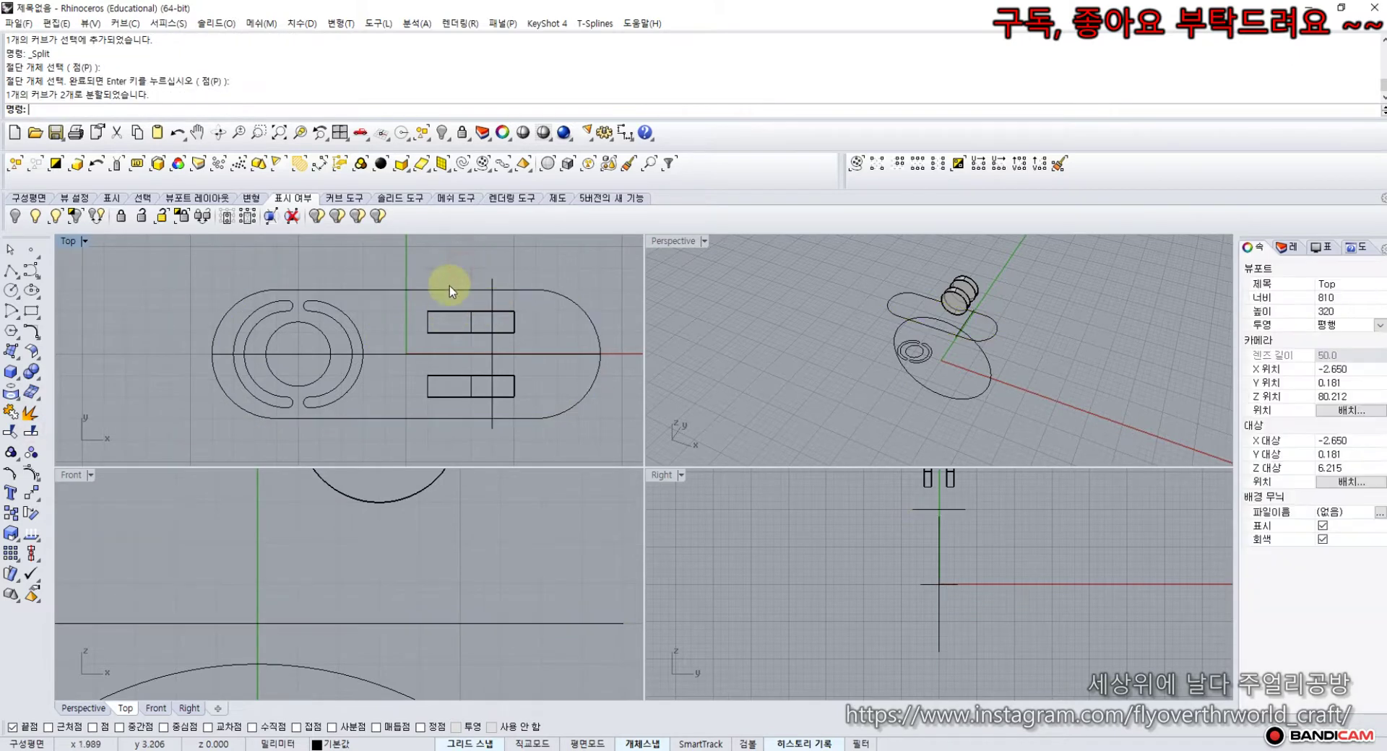
# - Close the longer part of the split outline around the C-shaped cutouts with a straight polyline between its endpoints and join both curves
pyautogui.click(239, 286)
pyautogui.click(10, 273)
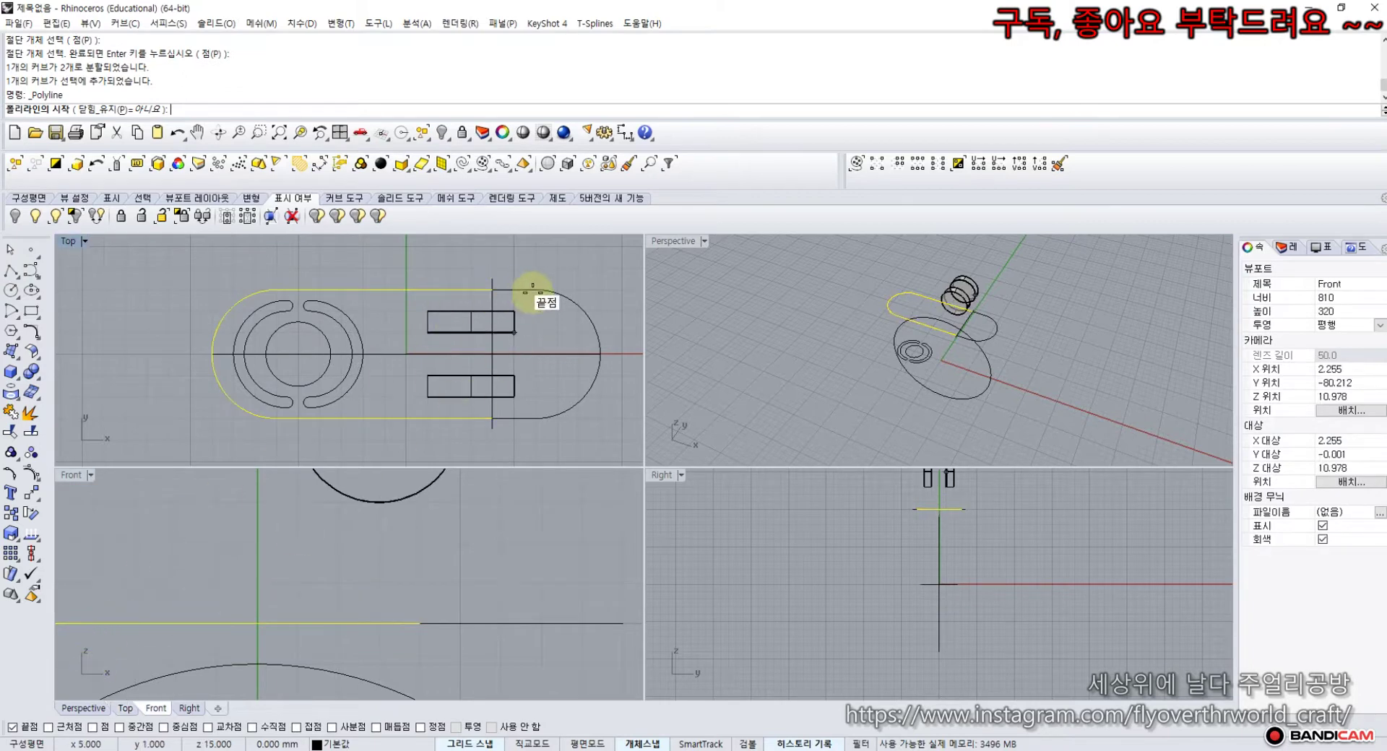
pyautogui.click(492, 291)
pyautogui.click(492, 418)
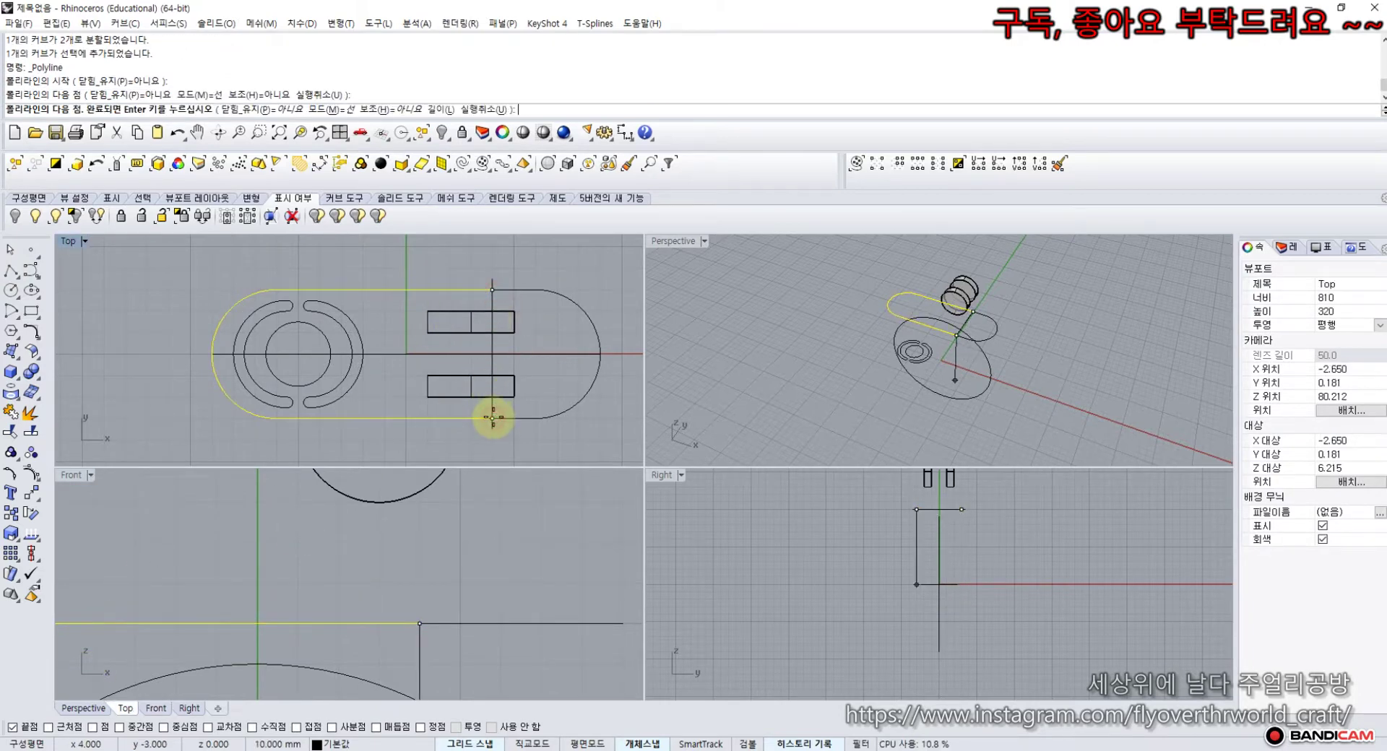
pyautogui.press('Return')
pyautogui.click(496, 379)
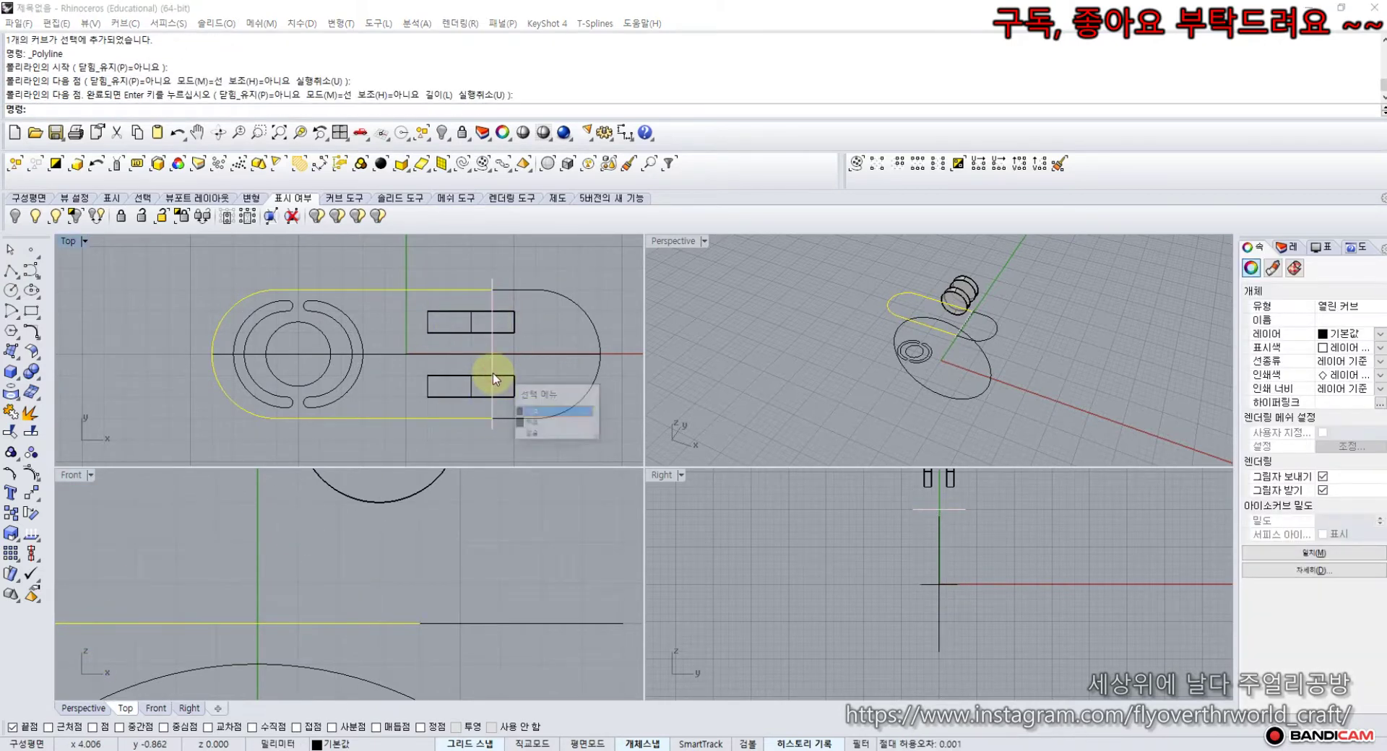
pyautogui.click(531, 433)
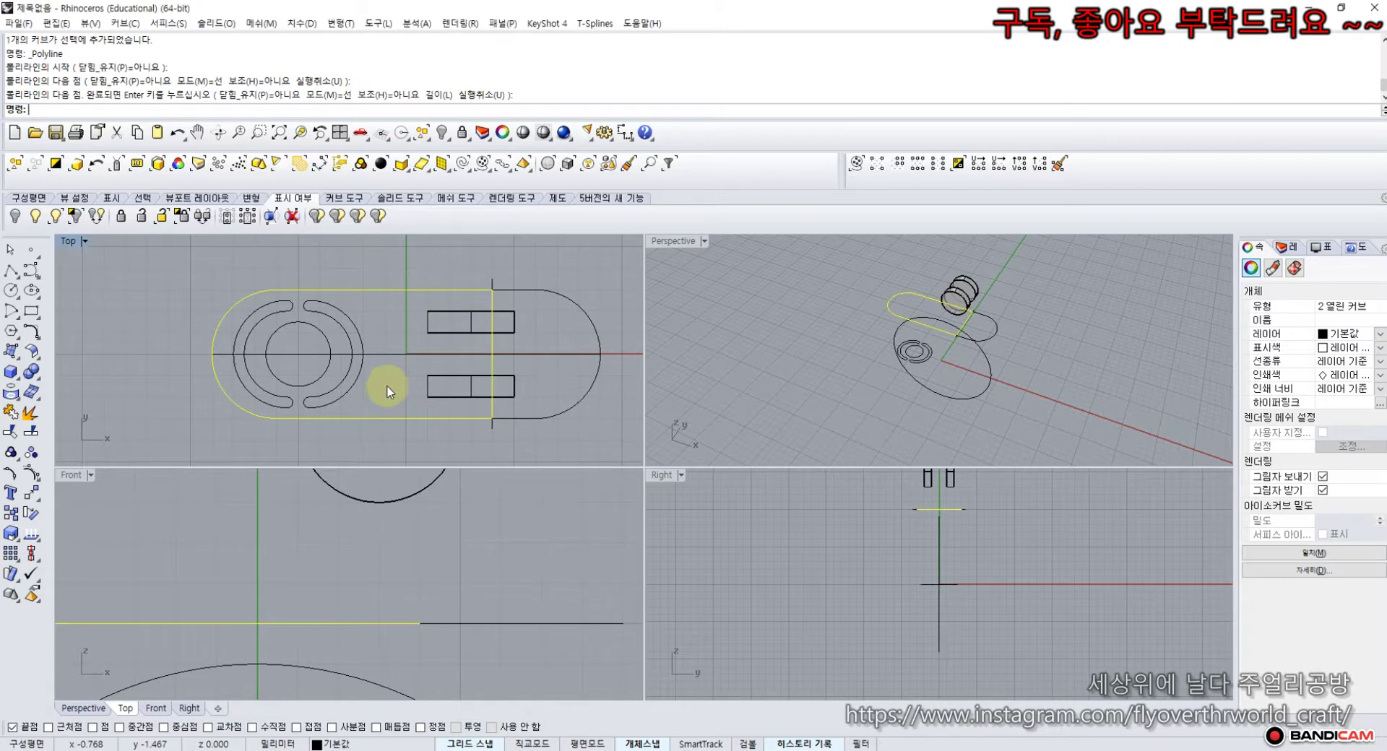
pyautogui.click(10, 413)
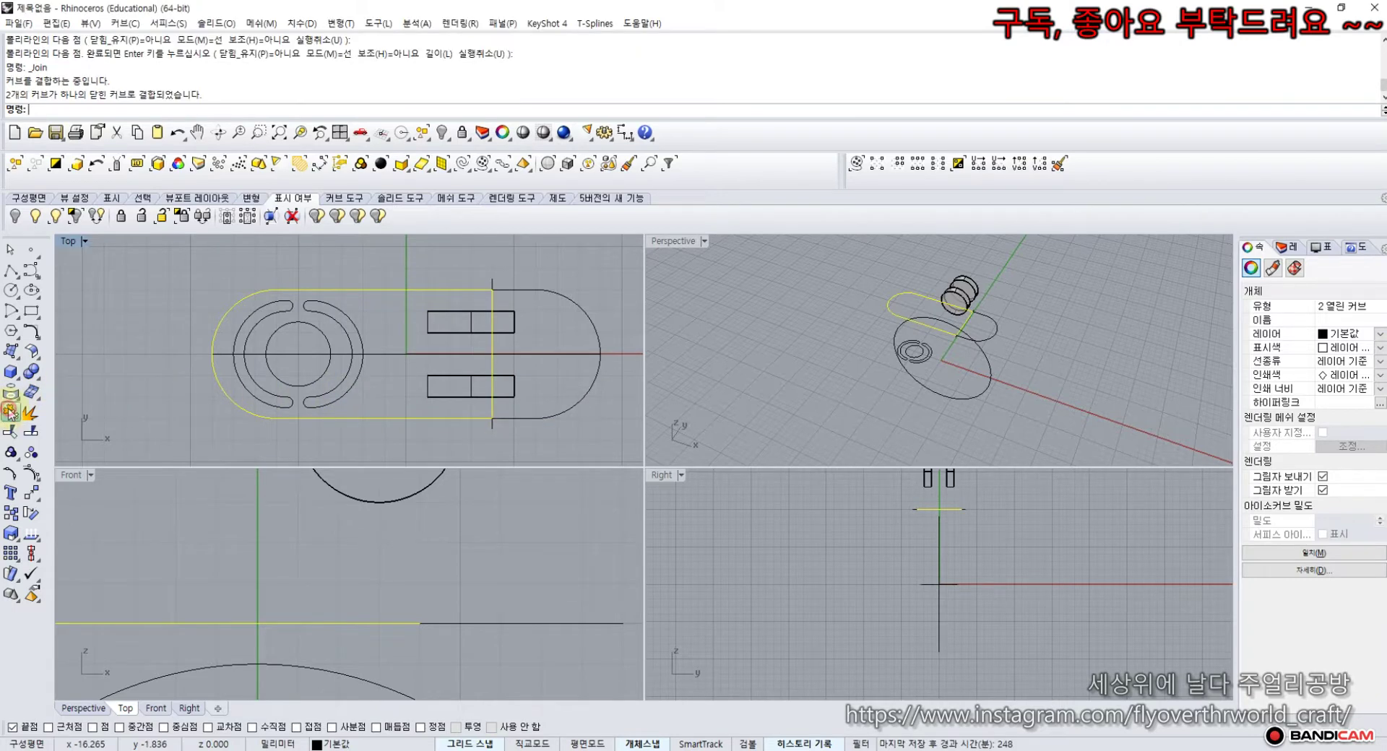
# - Close the shorter rounded end of the split outline with a straight polyline between its endpoints and join both curves
pyautogui.click(531, 291)
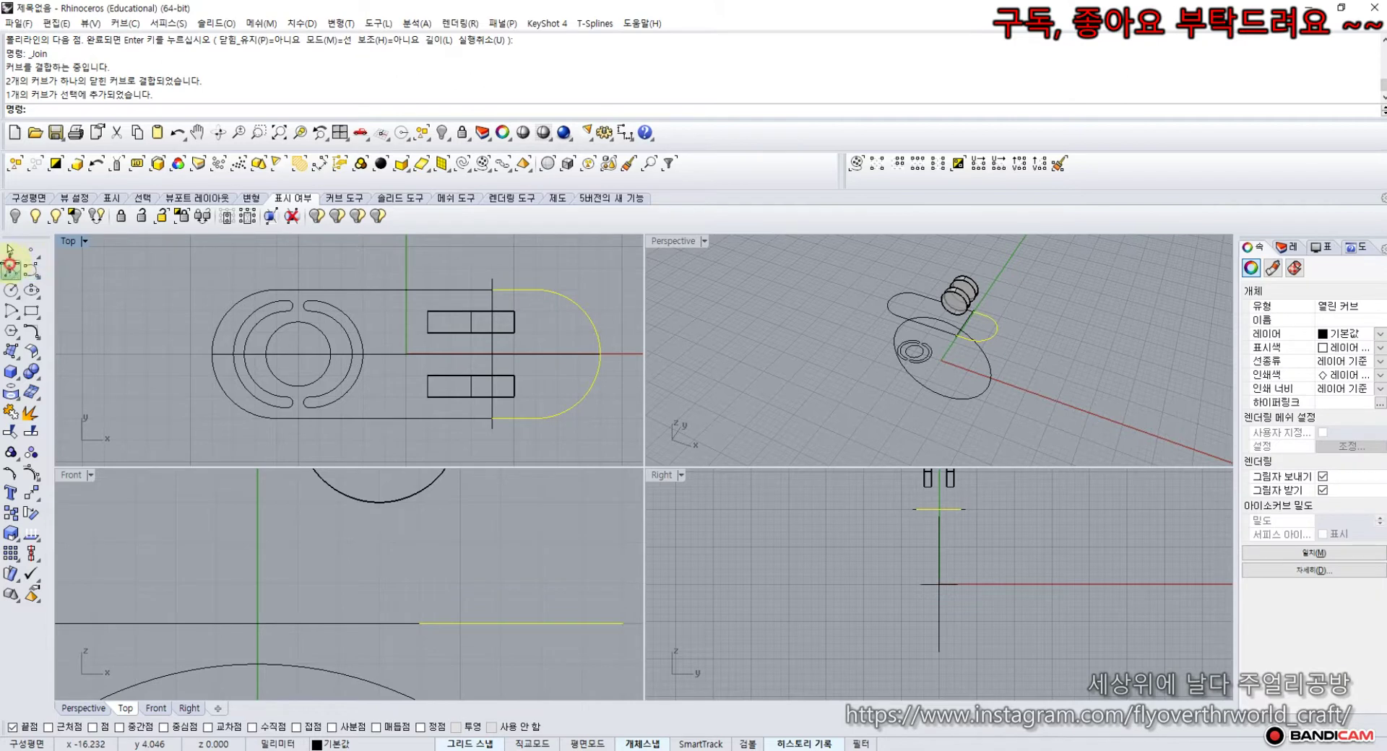
pyautogui.click(10, 267)
pyautogui.click(494, 292)
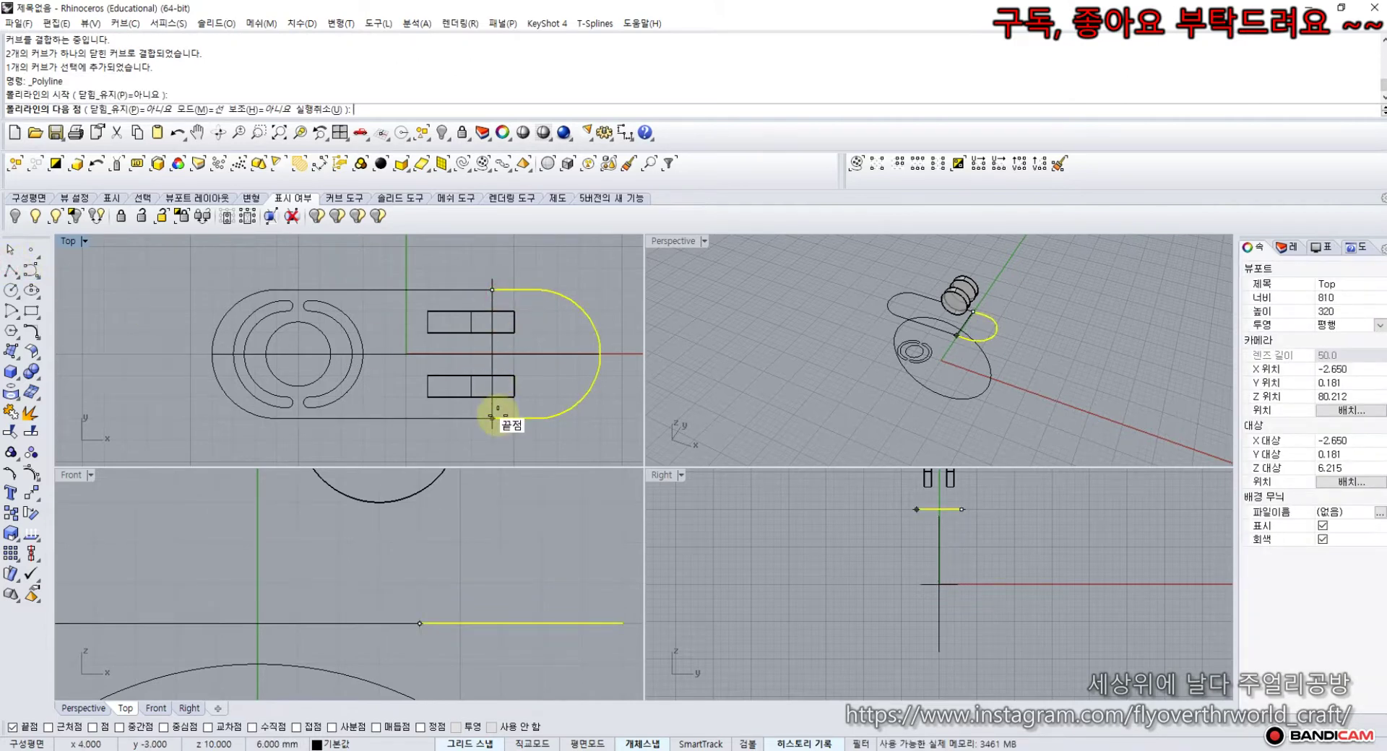
pyautogui.click(494, 417)
pyautogui.press('Return')
pyautogui.click(496, 355)
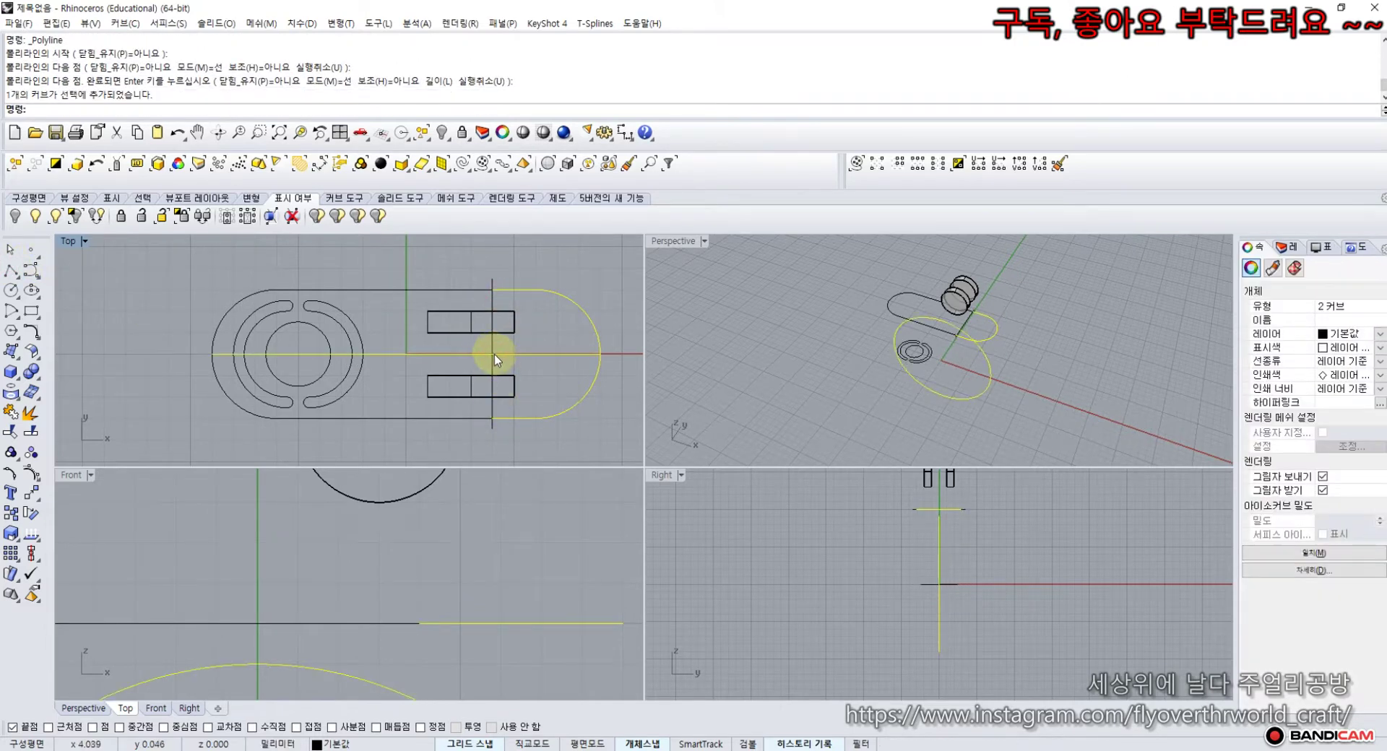
pyautogui.keyDown('ctrl'); pyautogui.click(494, 354); pyautogui.keyUp('ctrl')
pyautogui.click(496, 351)
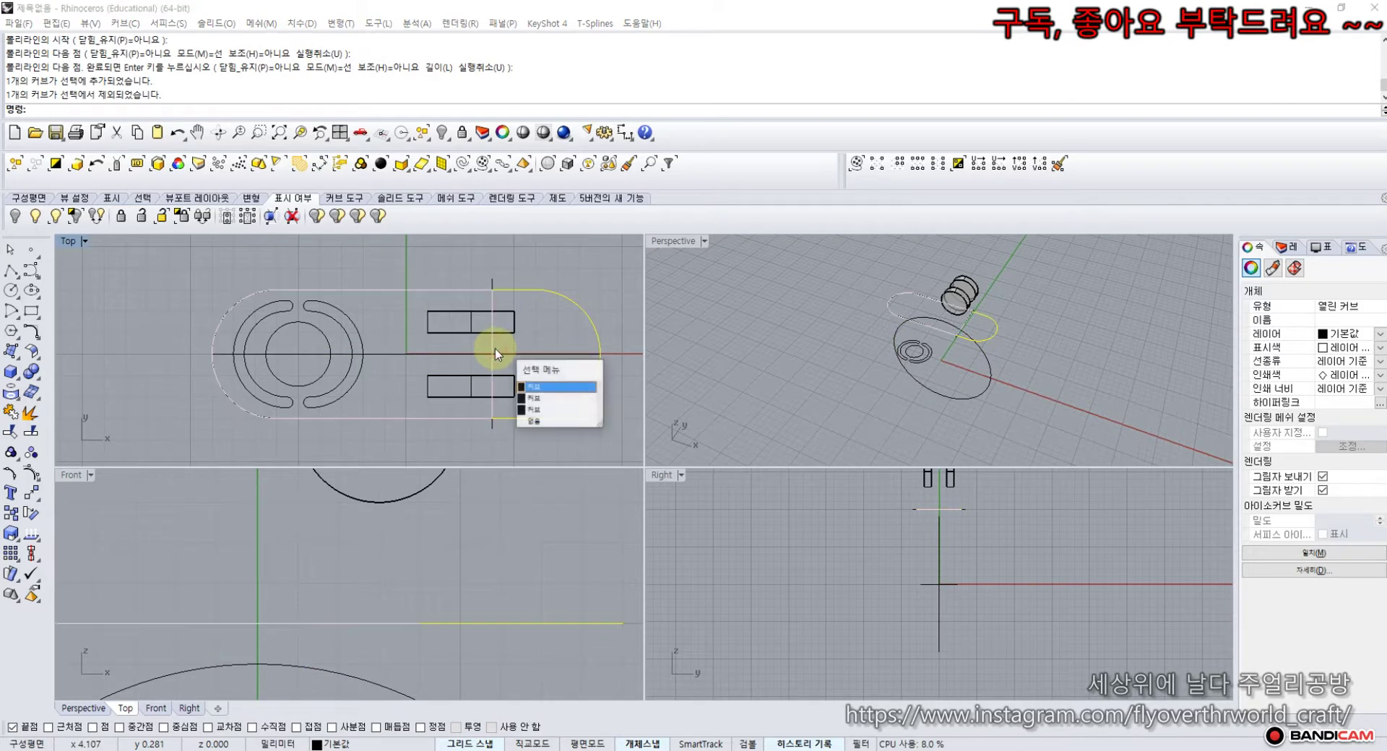
pyautogui.click(538, 409)
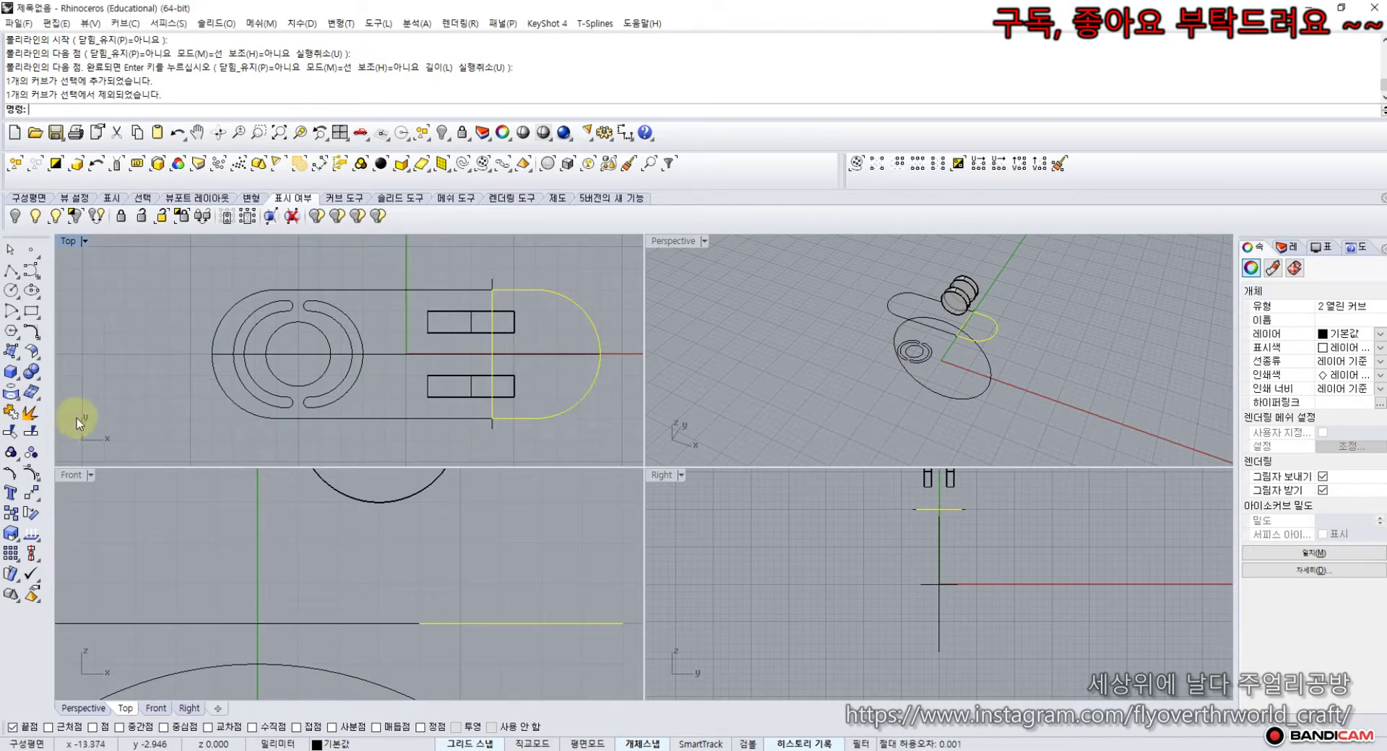
pyautogui.click(12, 414)
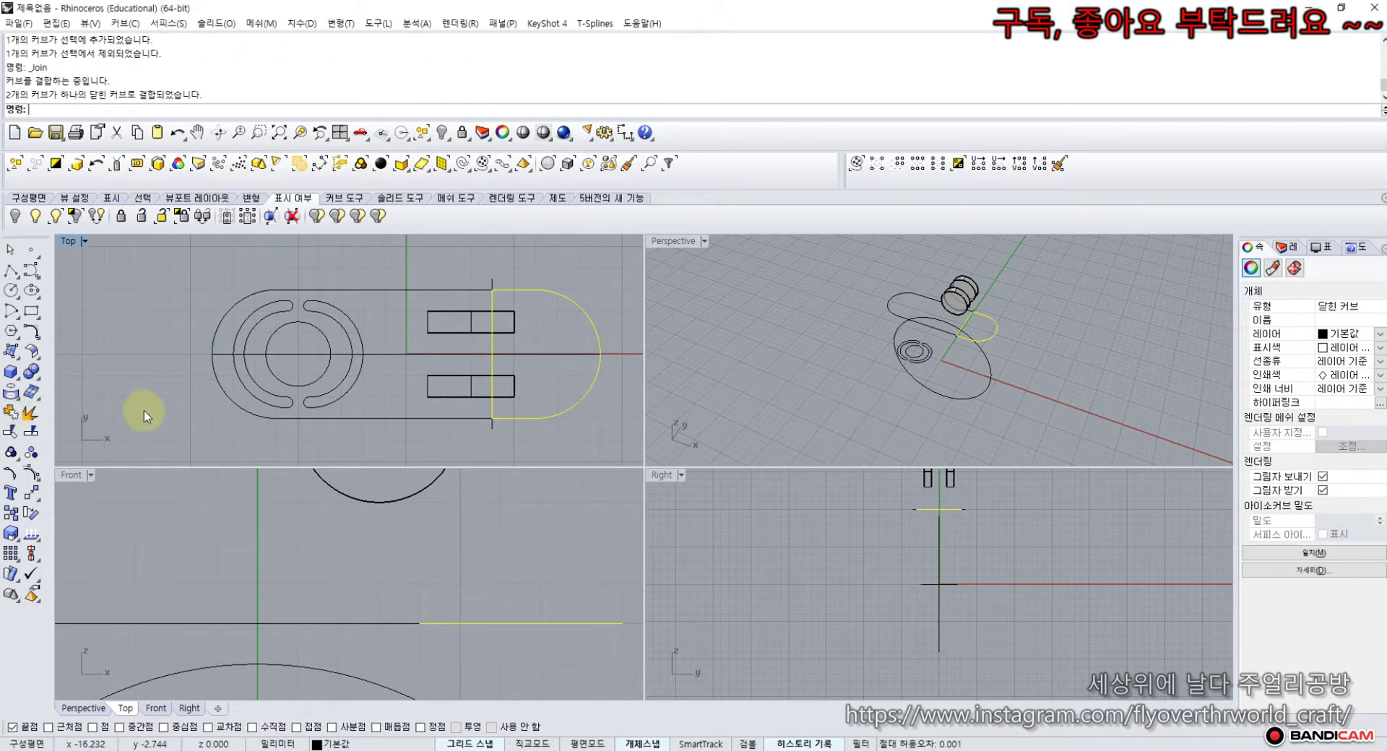
# - Move the longer closed outline down about 10 mm in the Front view to the X axis
pyautogui.click(392, 290)
pyautogui.scroll(-3, 310, 495)
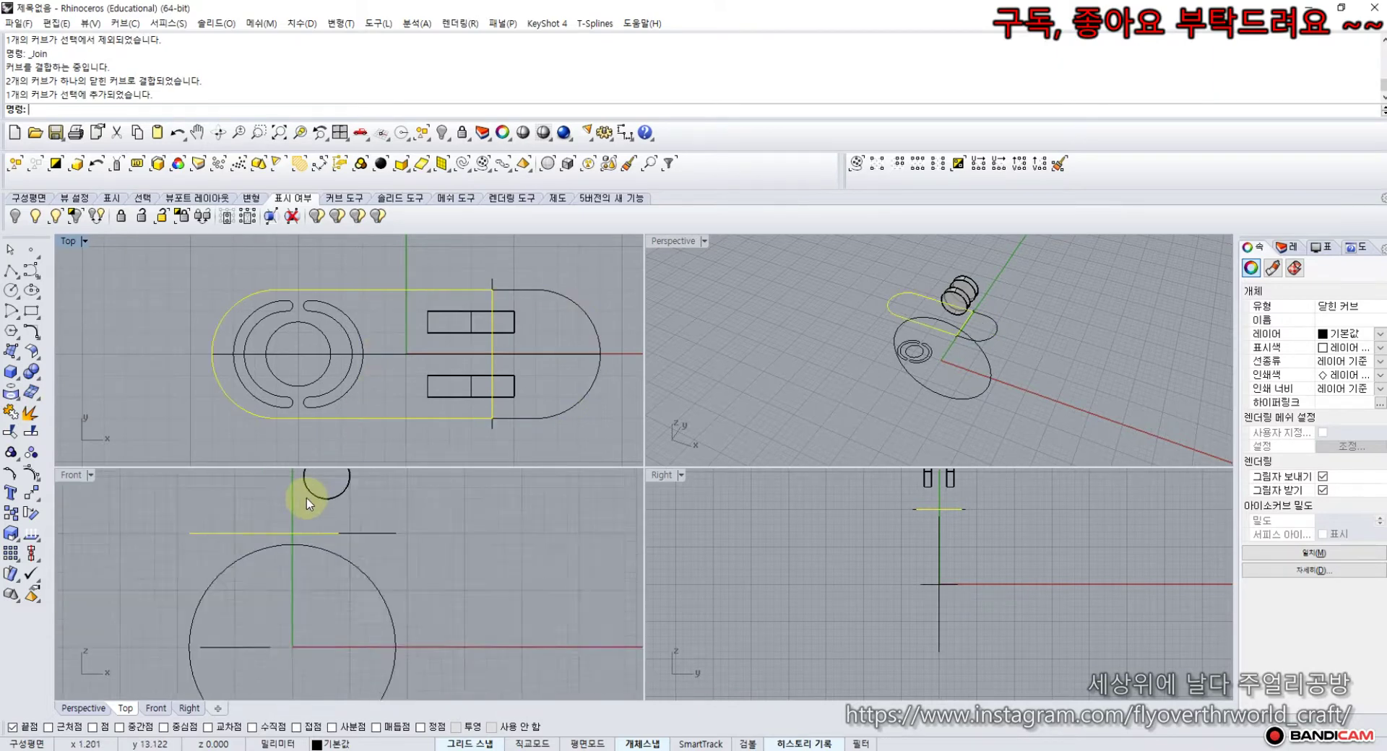
pyautogui.moveTo(265, 533); pyautogui.dragTo(257, 618)
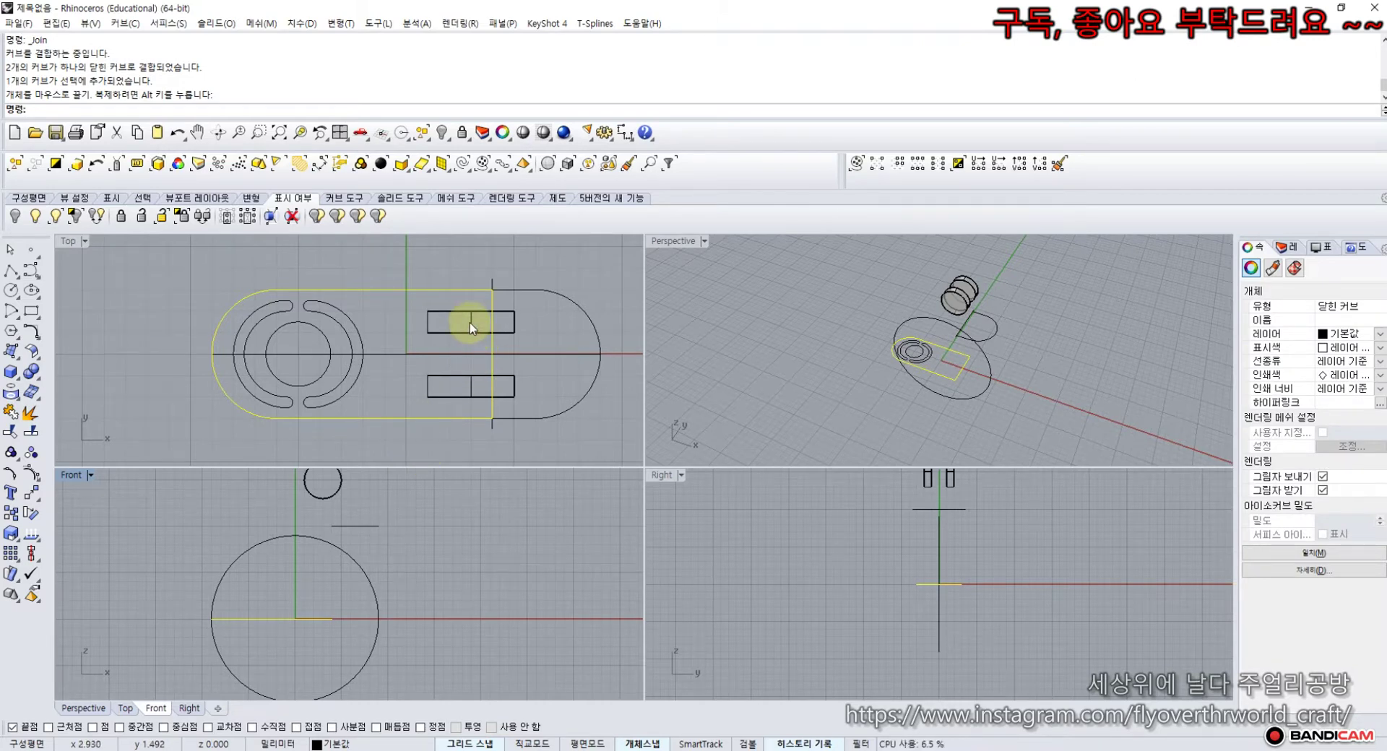
pyautogui.click(139, 354)
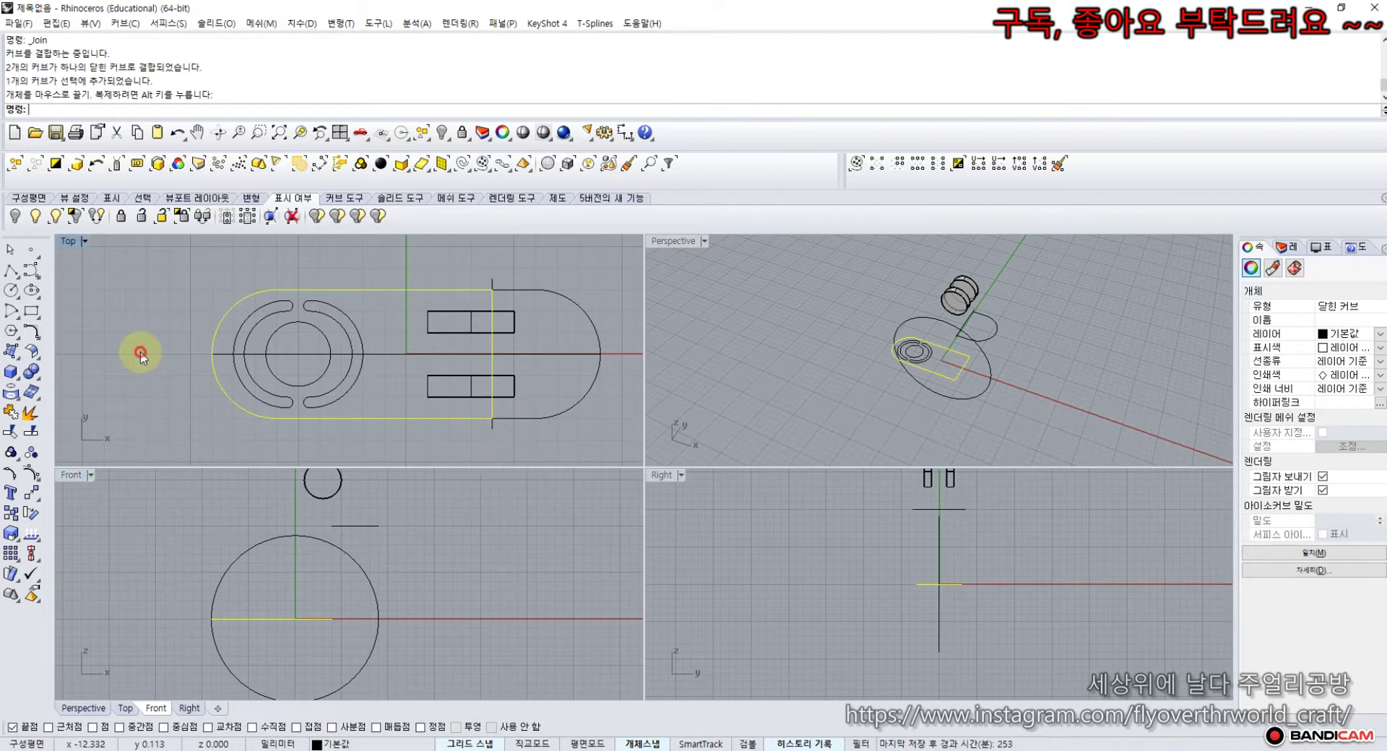
# - Extrude the longer closed outline 16 mm upward with the Solid option off
pyautogui.click(412, 291)
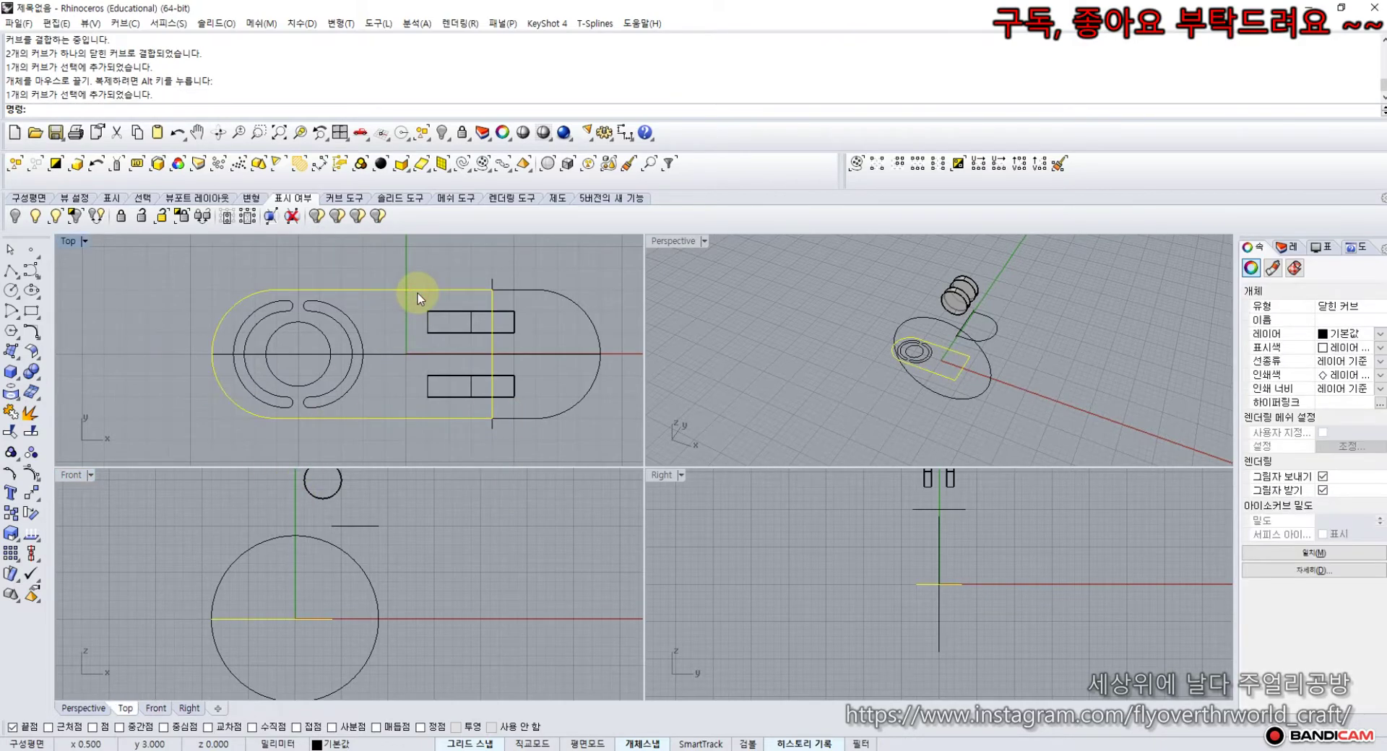
pyautogui.click(20, 361)
pyautogui.click(110, 380)
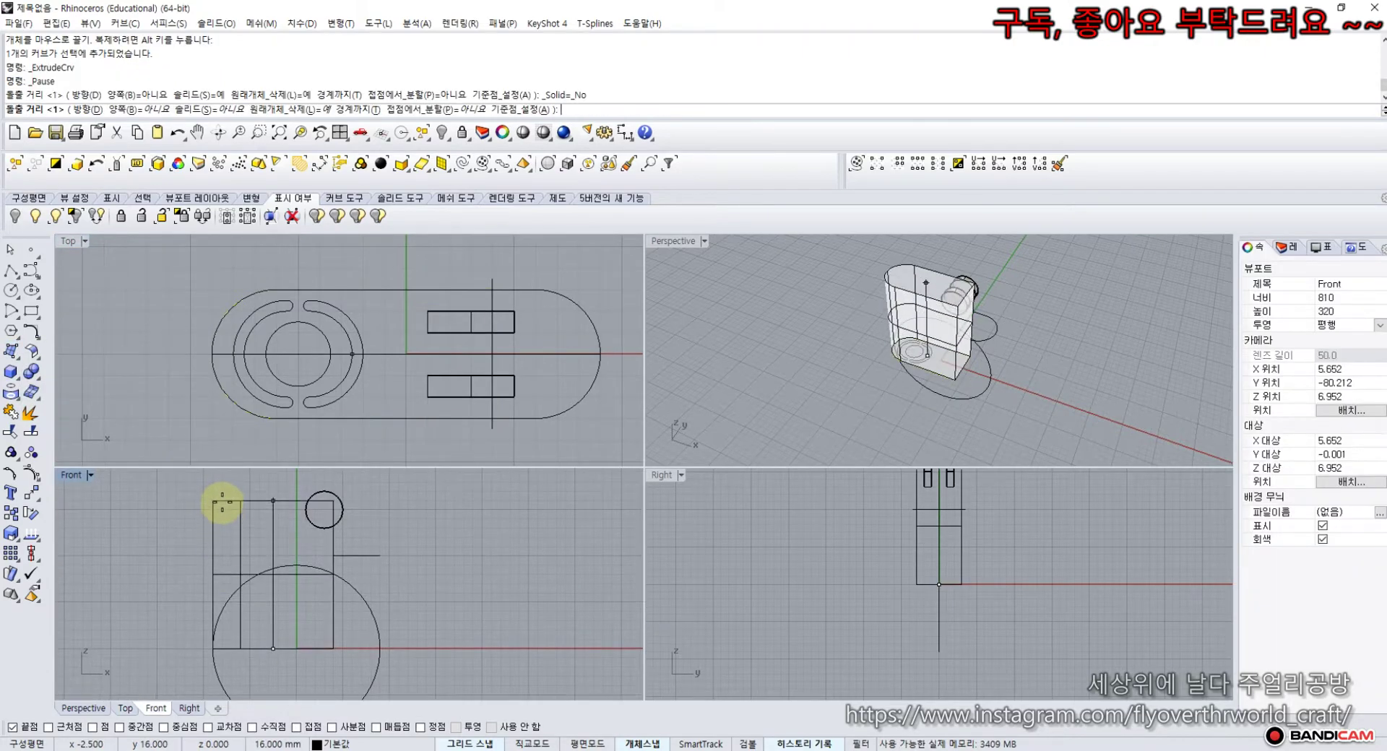
pyautogui.click(223, 501)
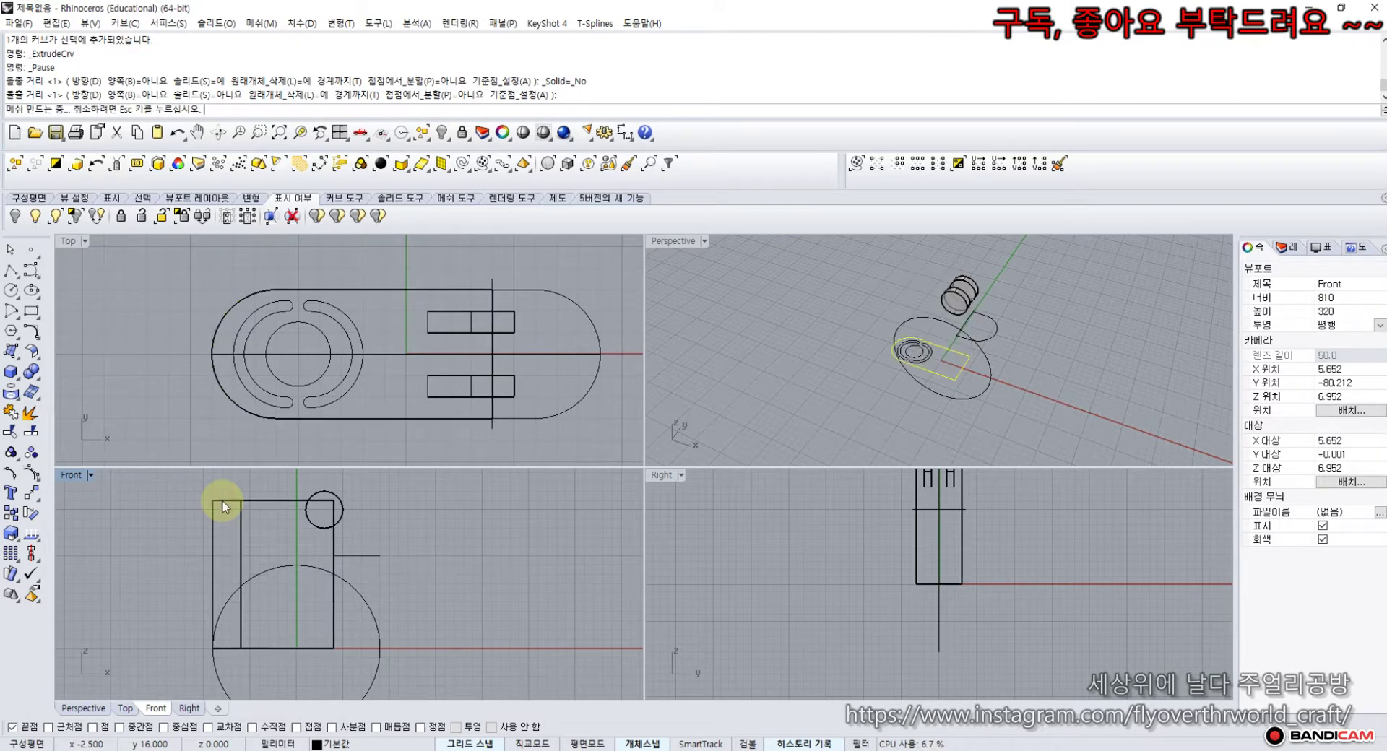
# - Cap the open ends of the extruded outline to make a closed solid
pyautogui.moveTo(822, 295); pyautogui.dragTo(890, 294, button='right')
pyautogui.click(890, 295)
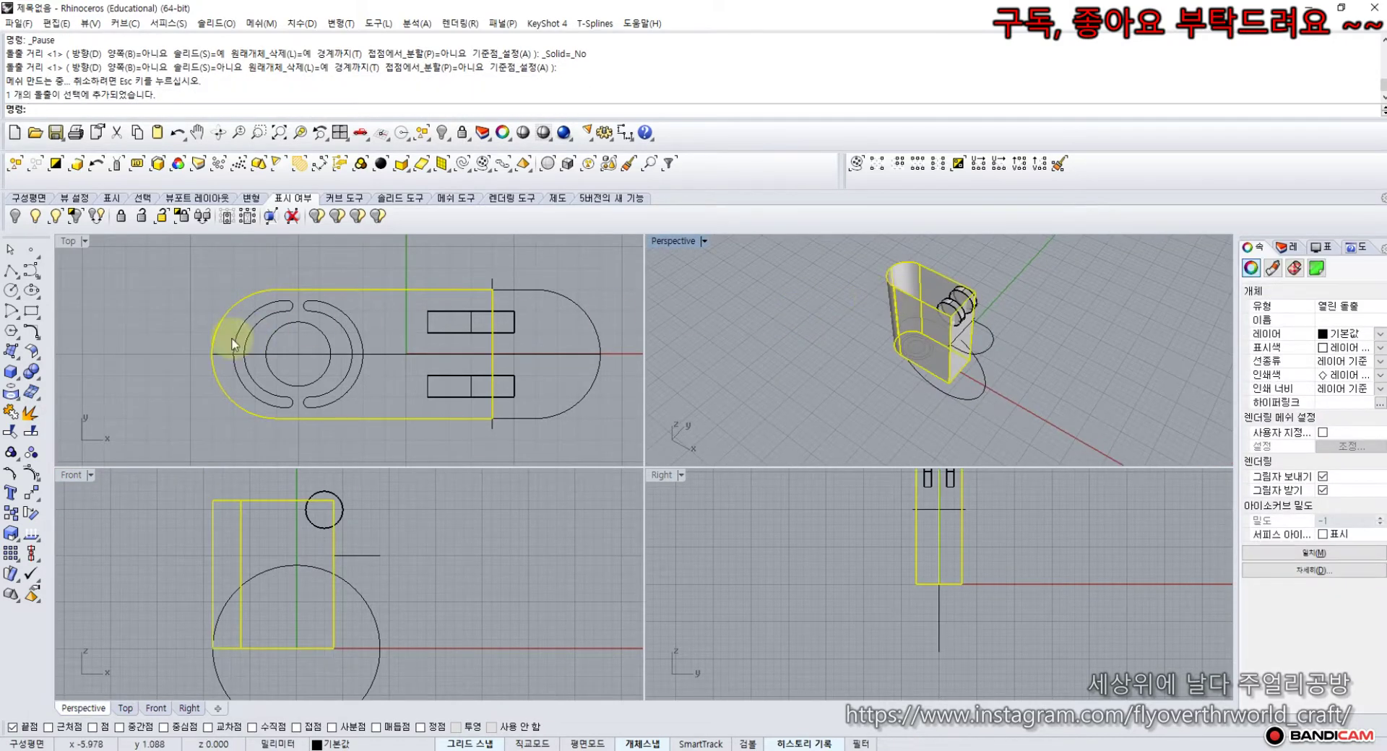
pyautogui.click(42, 385)
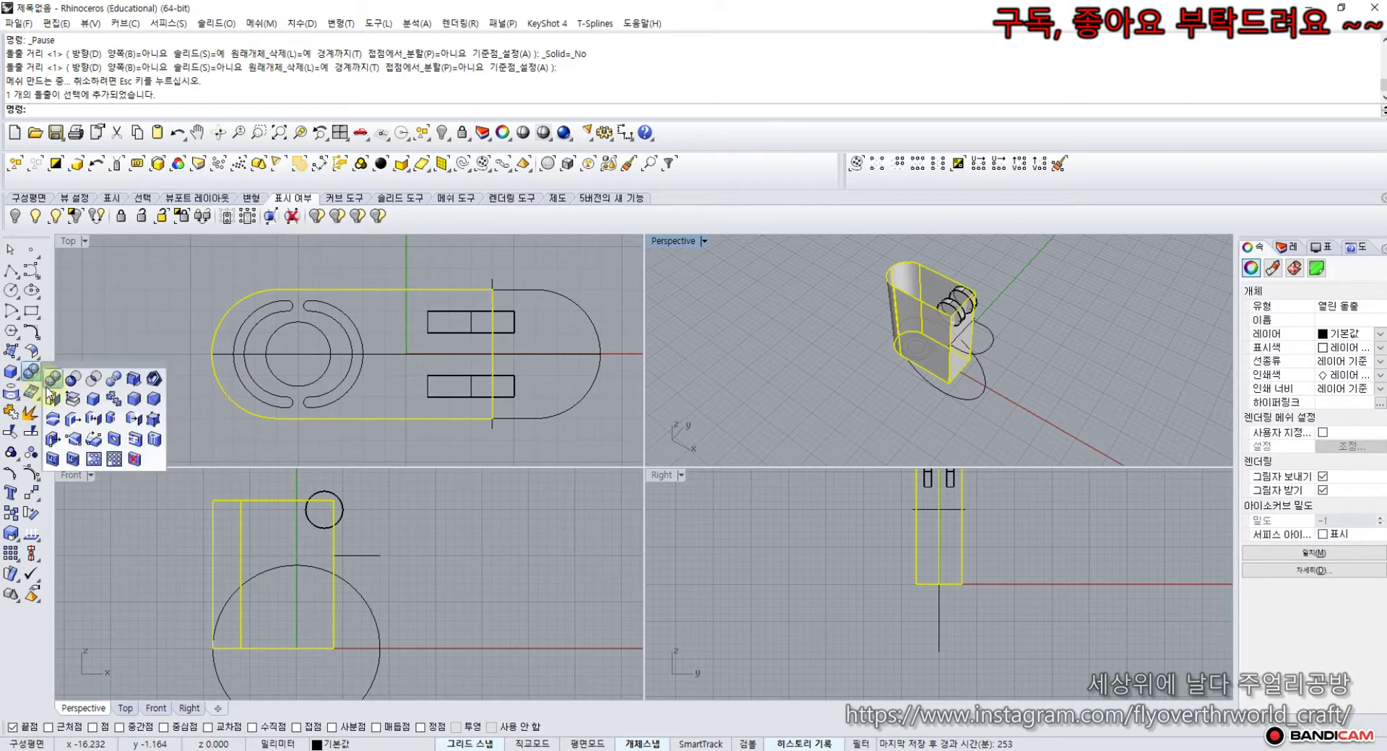
pyautogui.click(51, 396)
pyautogui.click(772, 350)
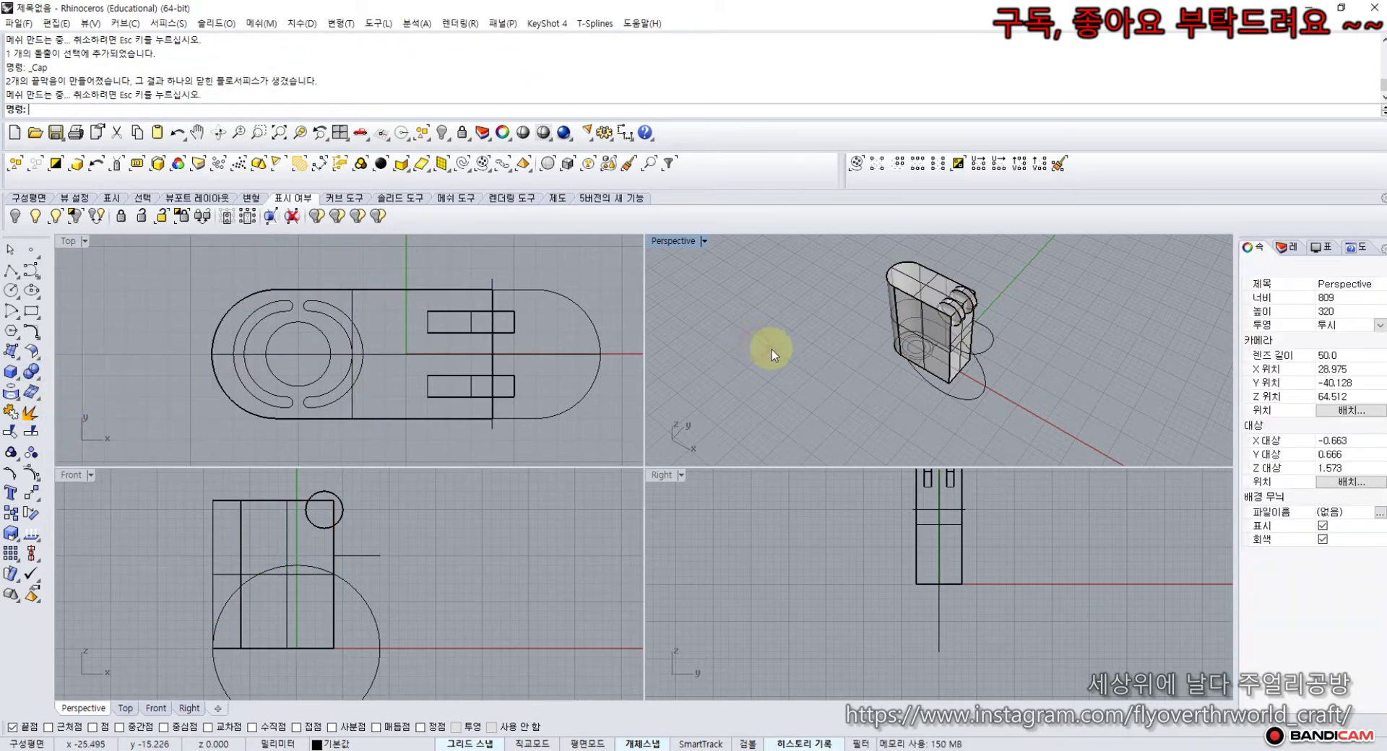
# - Turn on edit points for the shorter closed outline, move its straight edge about 3 mm in negative X to x 1, and turn the points off
pyautogui.moveTo(772, 350); pyautogui.dragTo(837, 383, button='right')
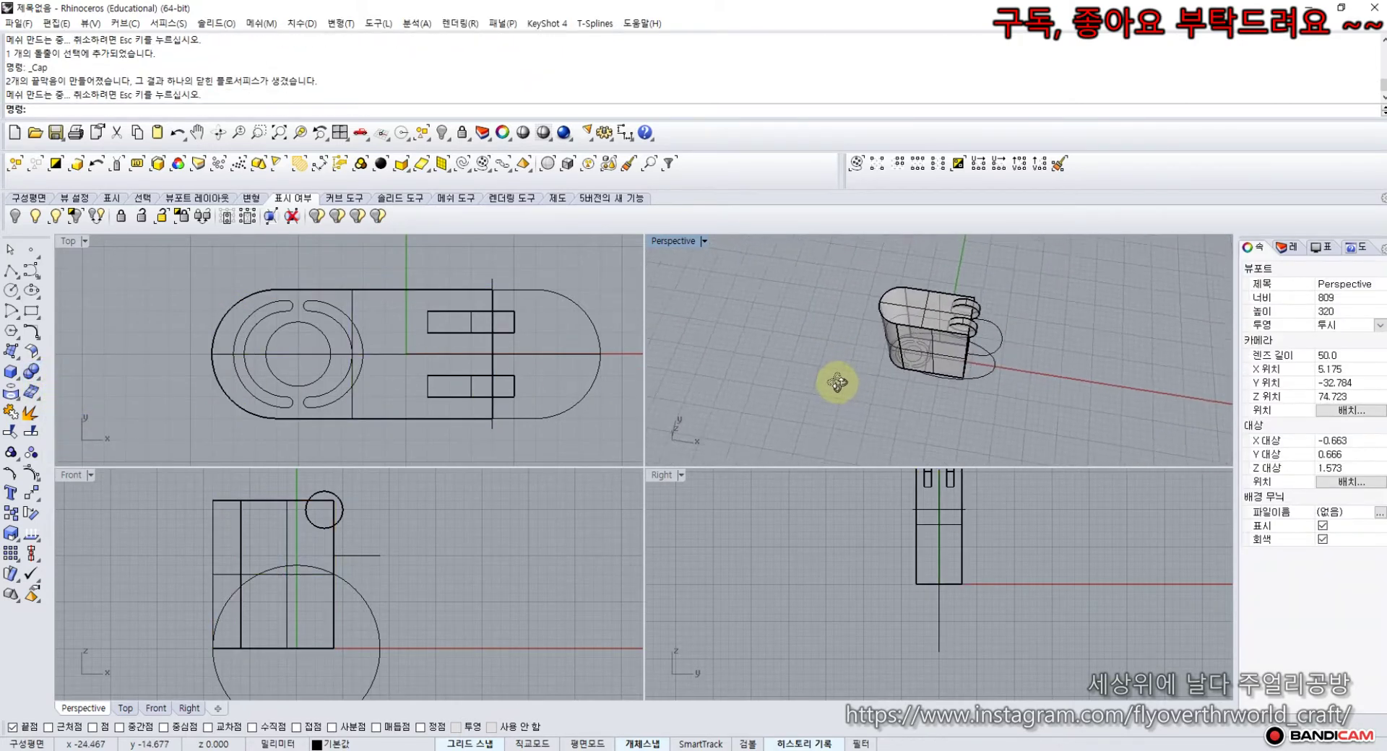
pyautogui.scroll(5, 969, 358)
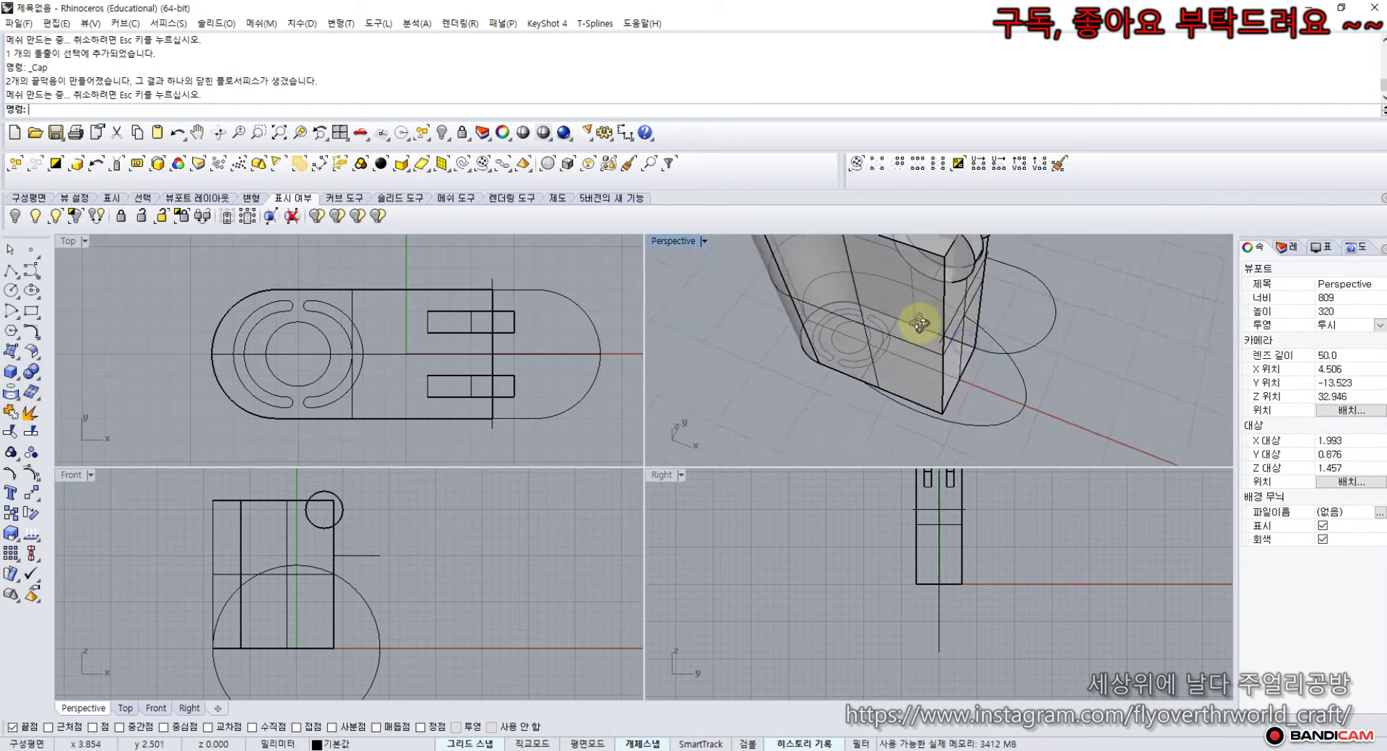
pyautogui.moveTo(920, 325); pyautogui.dragTo(924, 341, button='right')
pyautogui.click(984, 350)
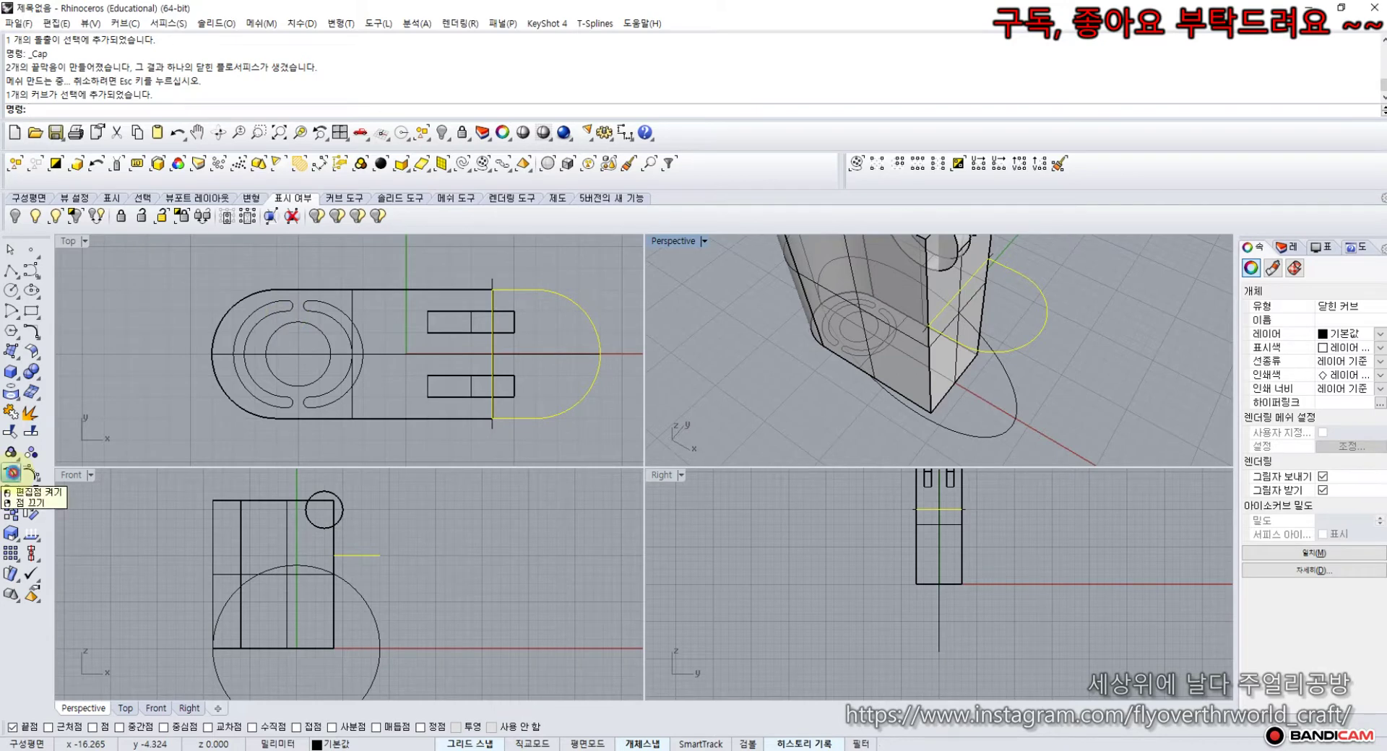
pyautogui.click(13, 475)
pyautogui.click(476, 280)
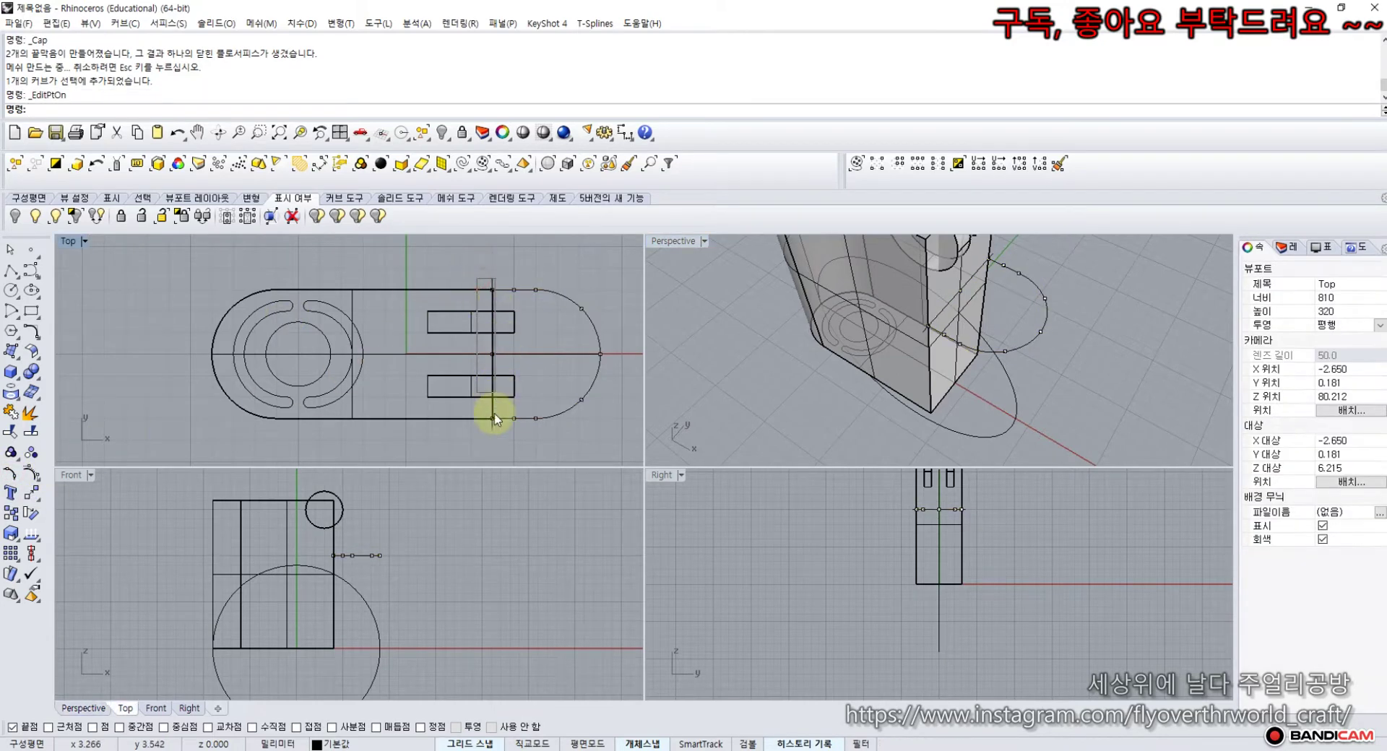
pyautogui.moveTo(498, 427); pyautogui.dragTo(448, 294)
pyautogui.scroll(4, 491, 291)
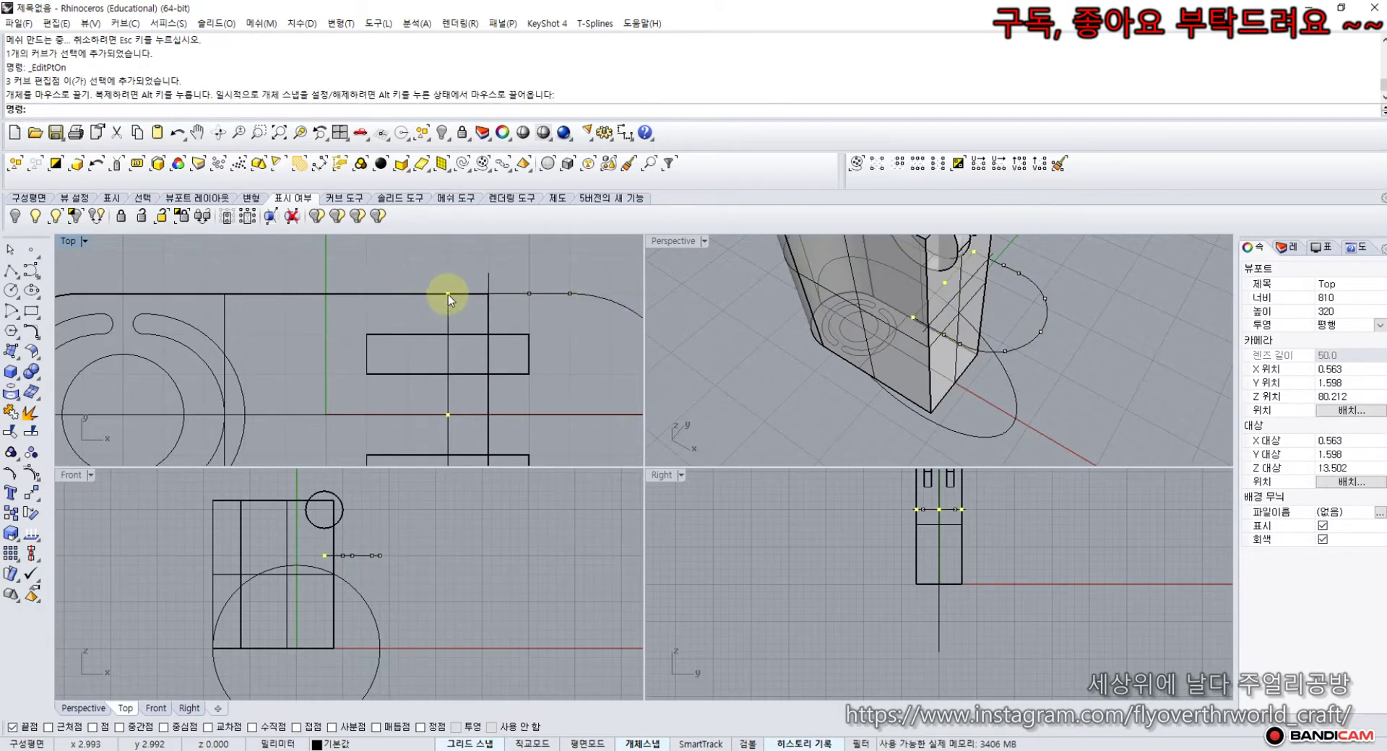
pyautogui.moveTo(448, 294); pyautogui.dragTo(370, 289)
pyautogui.scroll(-3, 372, 288)
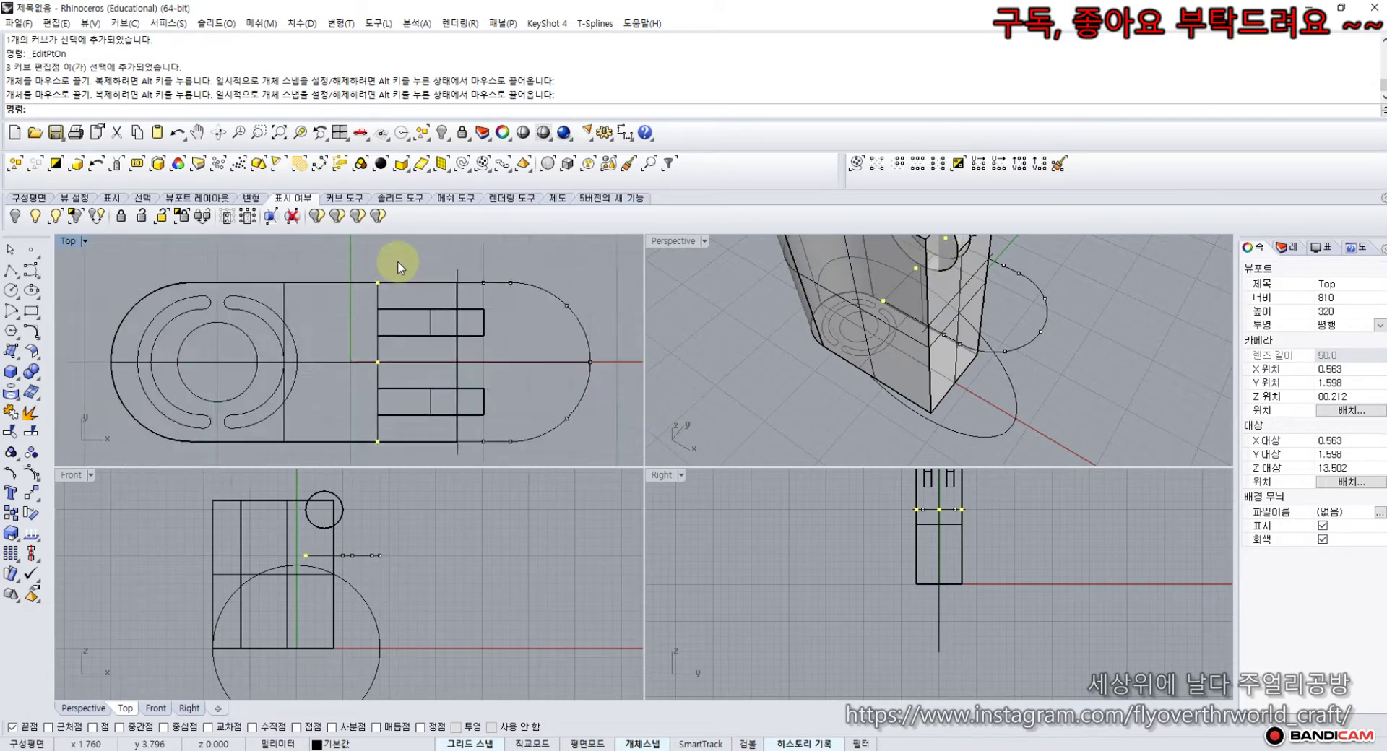
pyautogui.click(13, 254)
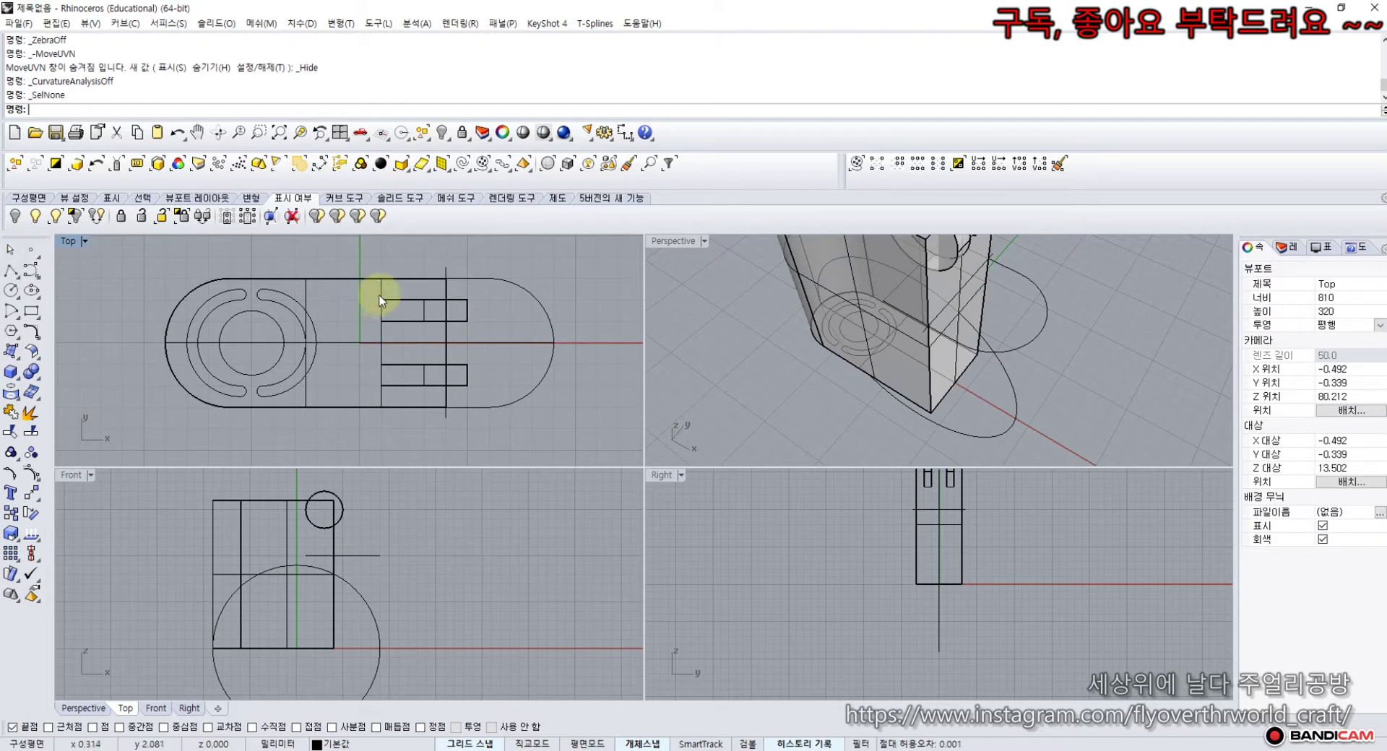
pyautogui.click(531, 289)
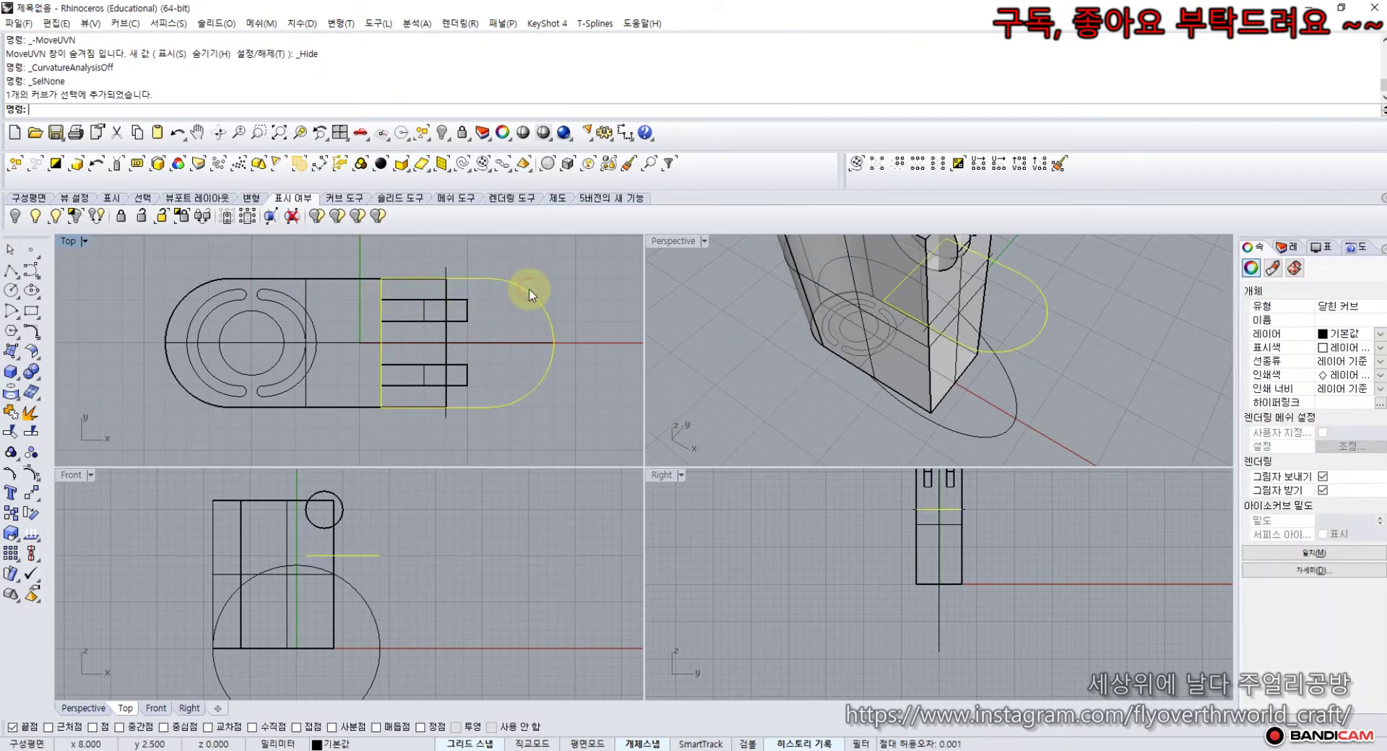
pyautogui.click(12, 351)
pyautogui.click(114, 378)
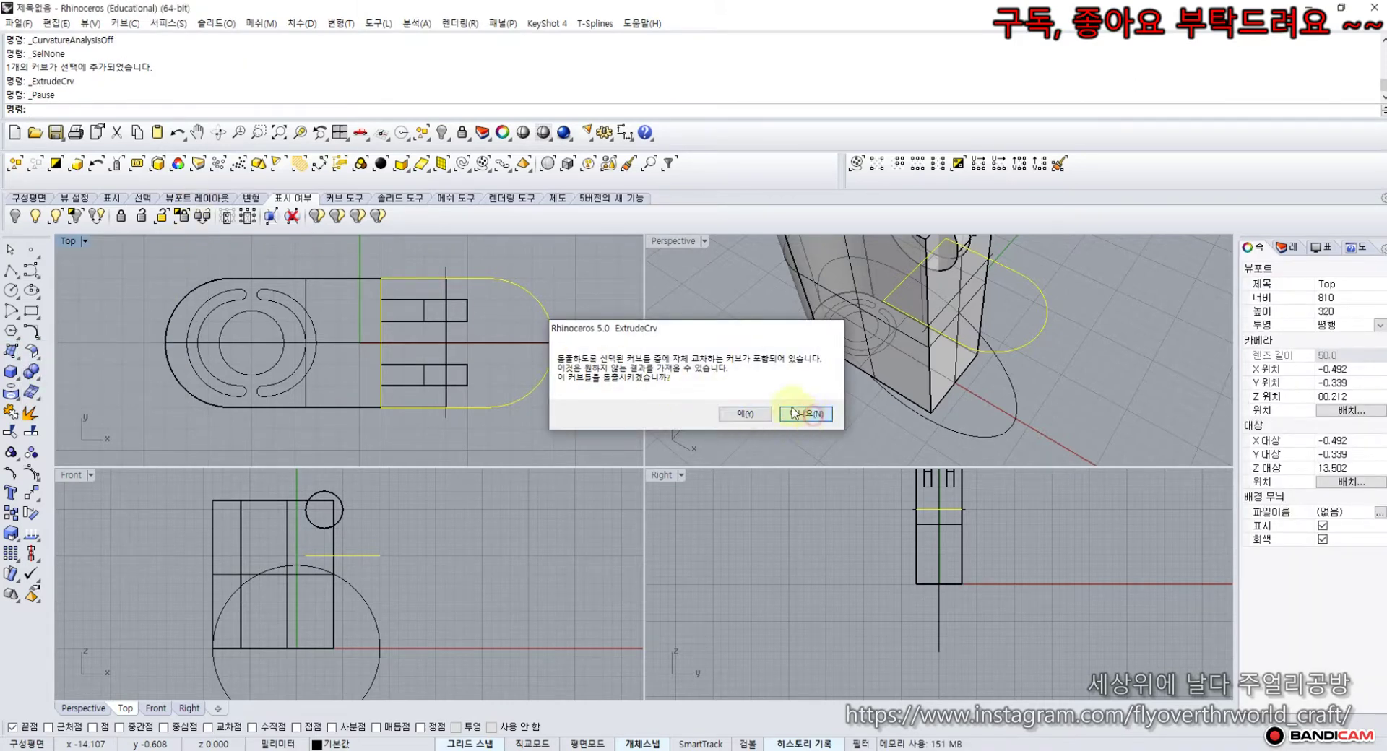
pyautogui.click(812, 416)
# - Try to trim the overlapping line end where the closed shorter outline's upper straight edge meets the arc in the Top view
pyautogui.click(554, 368)
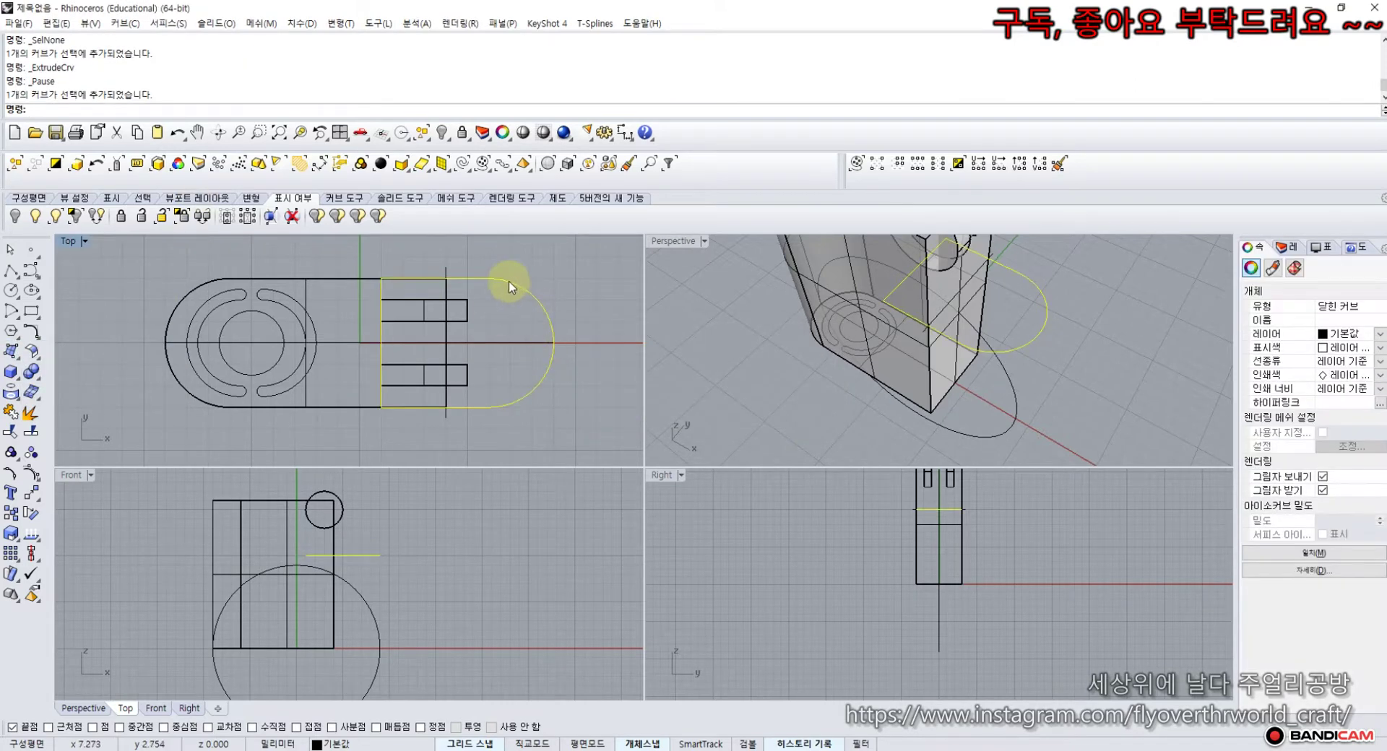
pyautogui.scroll(5, 491, 282)
pyautogui.scroll(3, 405, 271)
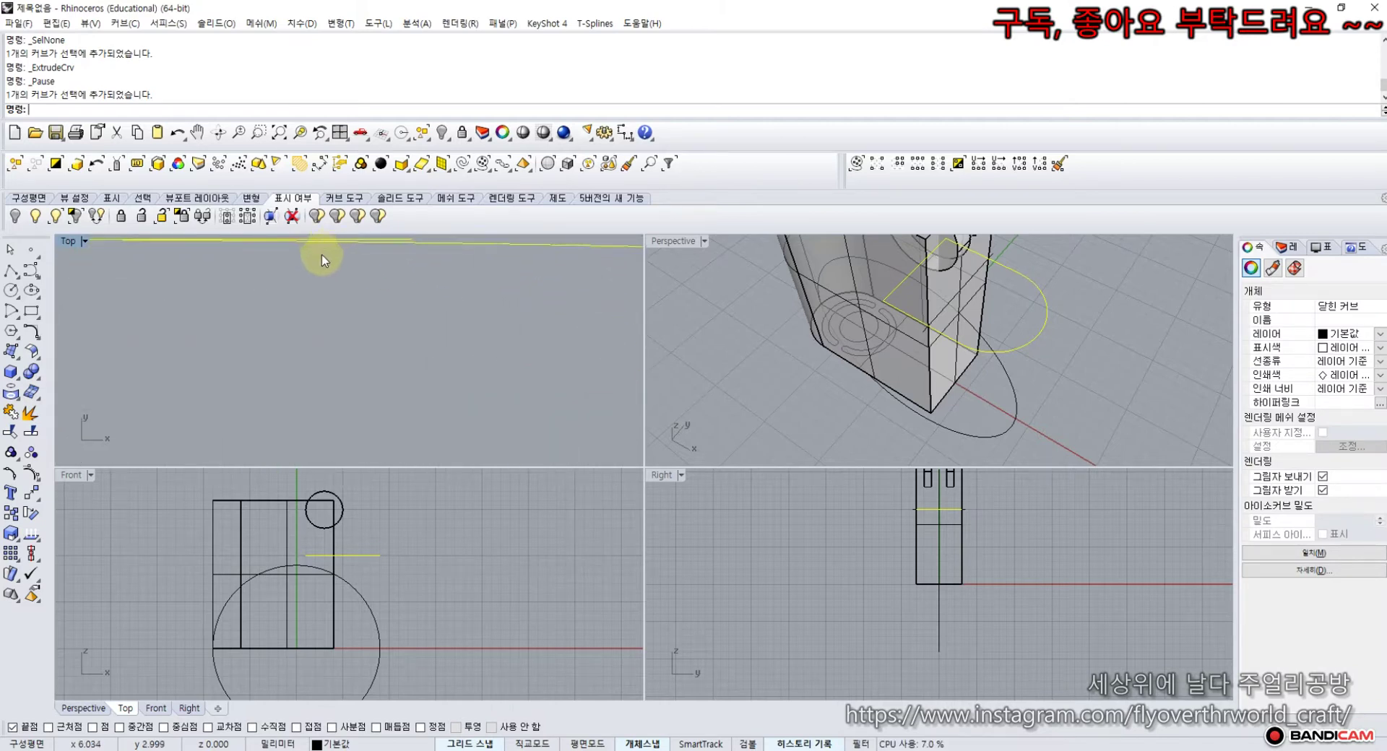
pyautogui.moveTo(284, 283); pyautogui.dragTo(265, 338, button='right')
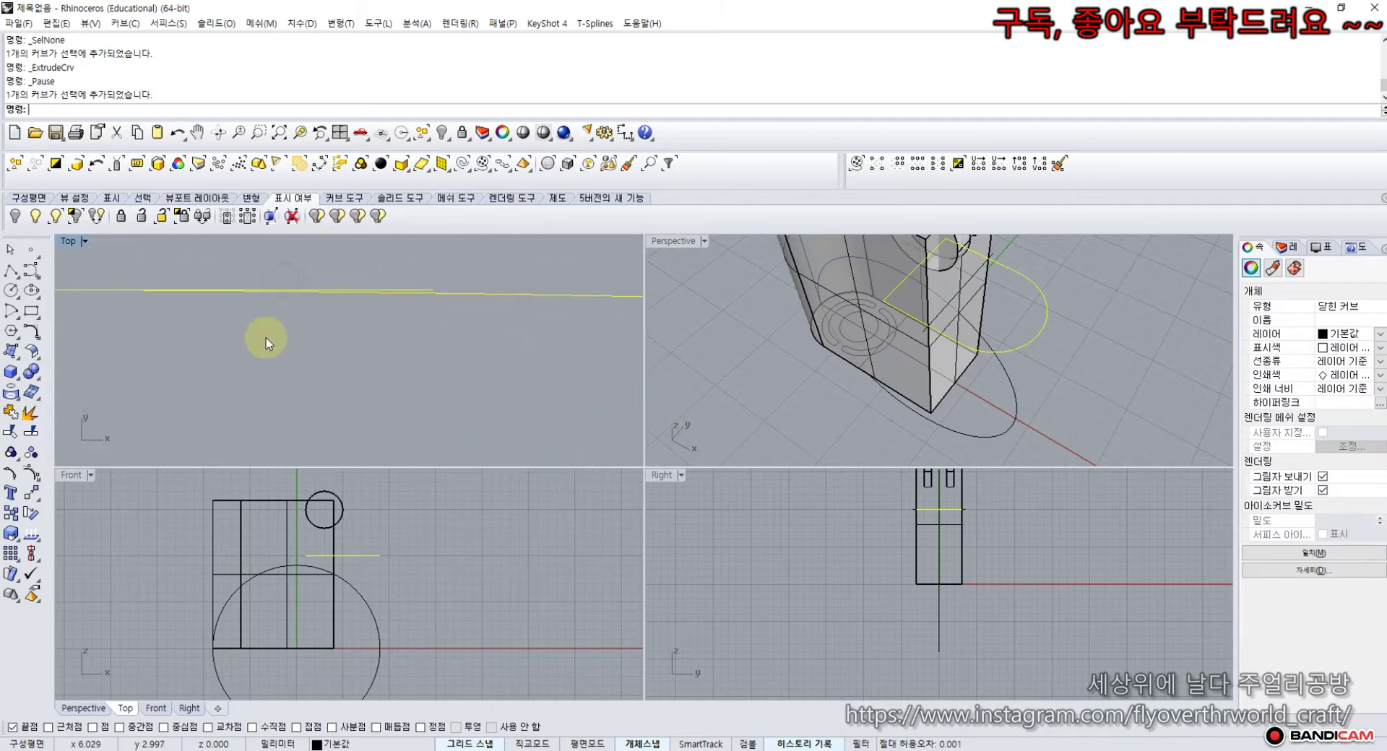
pyautogui.click(32, 429)
pyautogui.click(383, 290)
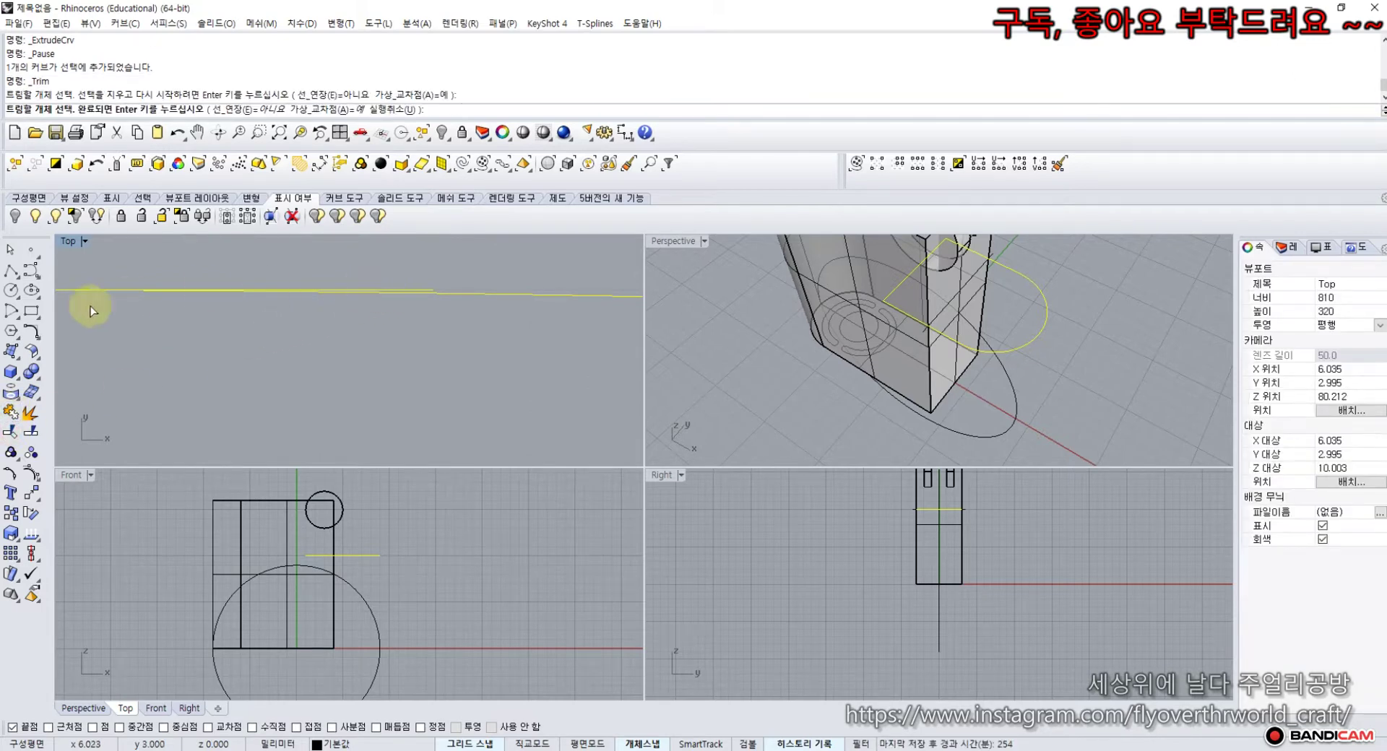
pyautogui.click(10, 249)
pyautogui.click(10, 431)
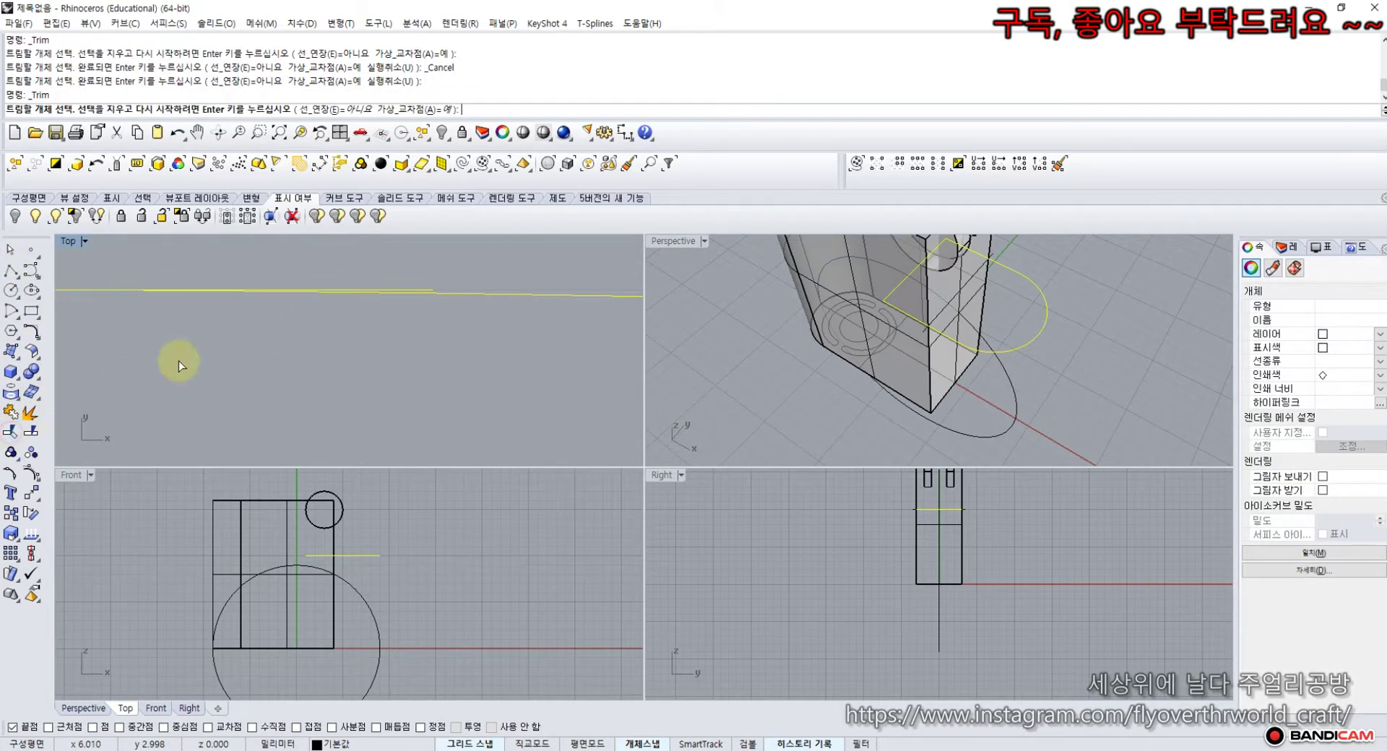
pyautogui.click(402, 289)
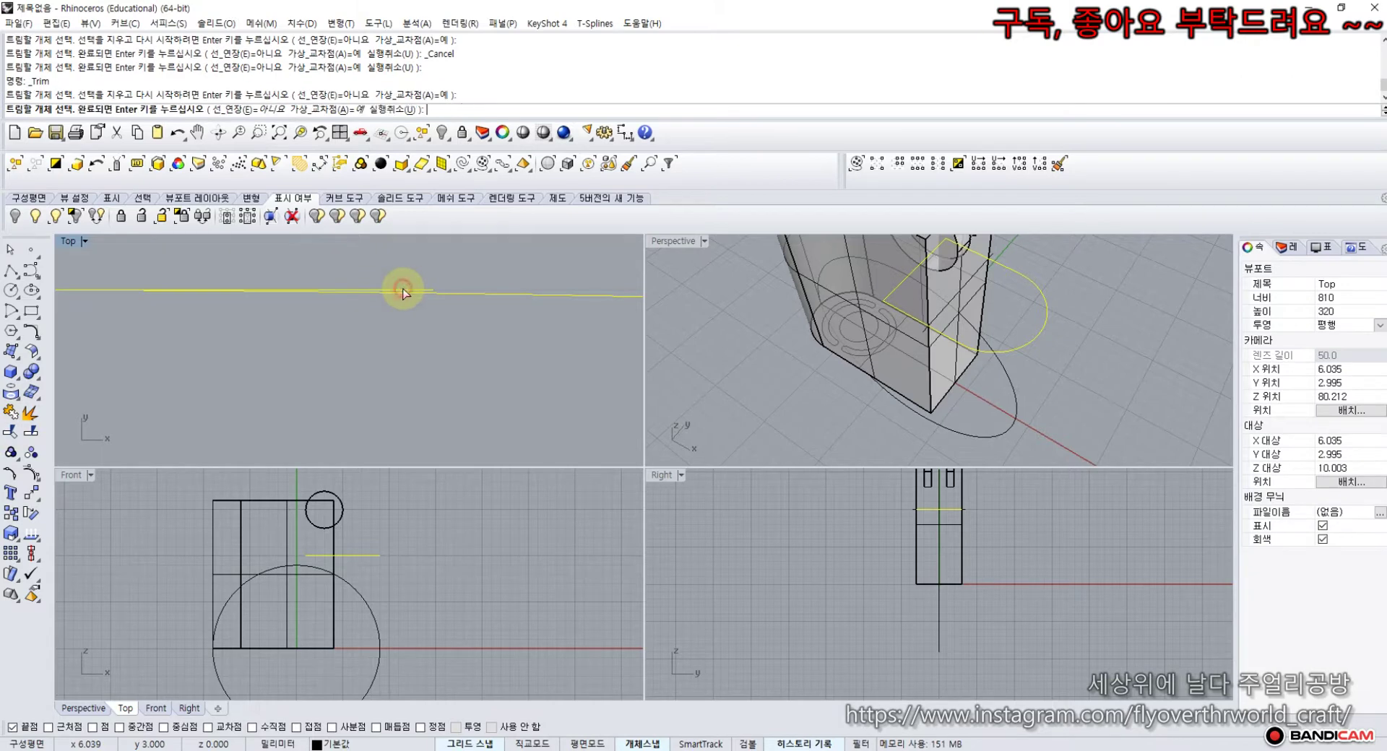
pyautogui.click(11, 249)
pyautogui.click(249, 253)
pyautogui.click(367, 296)
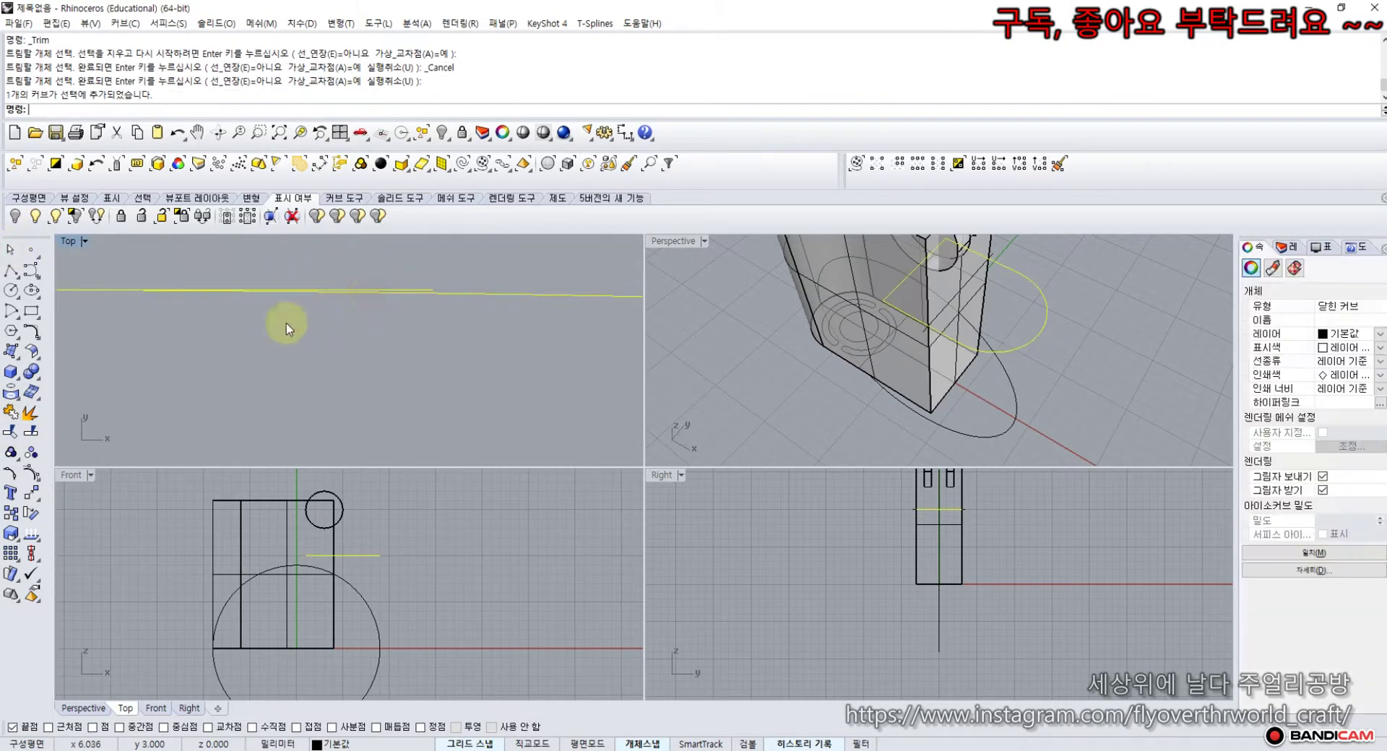
pyautogui.click(10, 432)
pyautogui.click(385, 289)
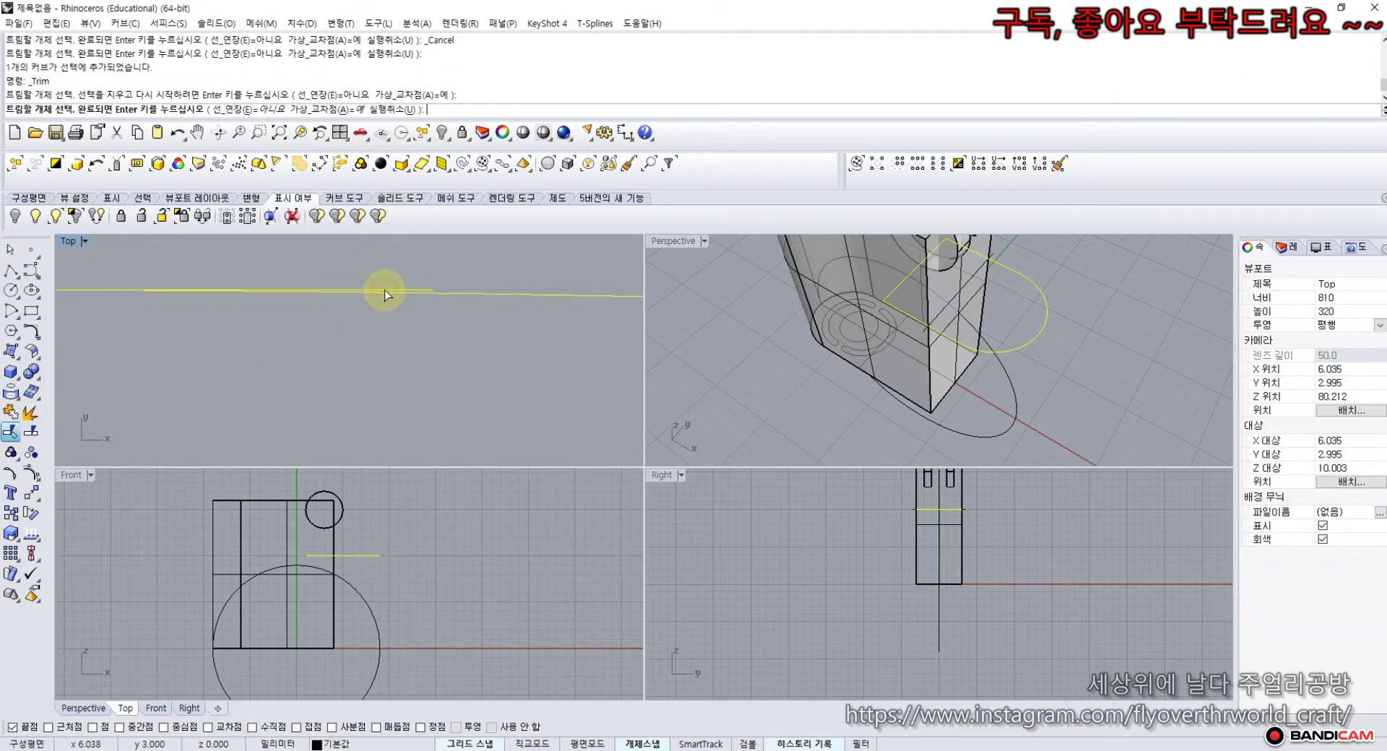
pyautogui.click(357, 301)
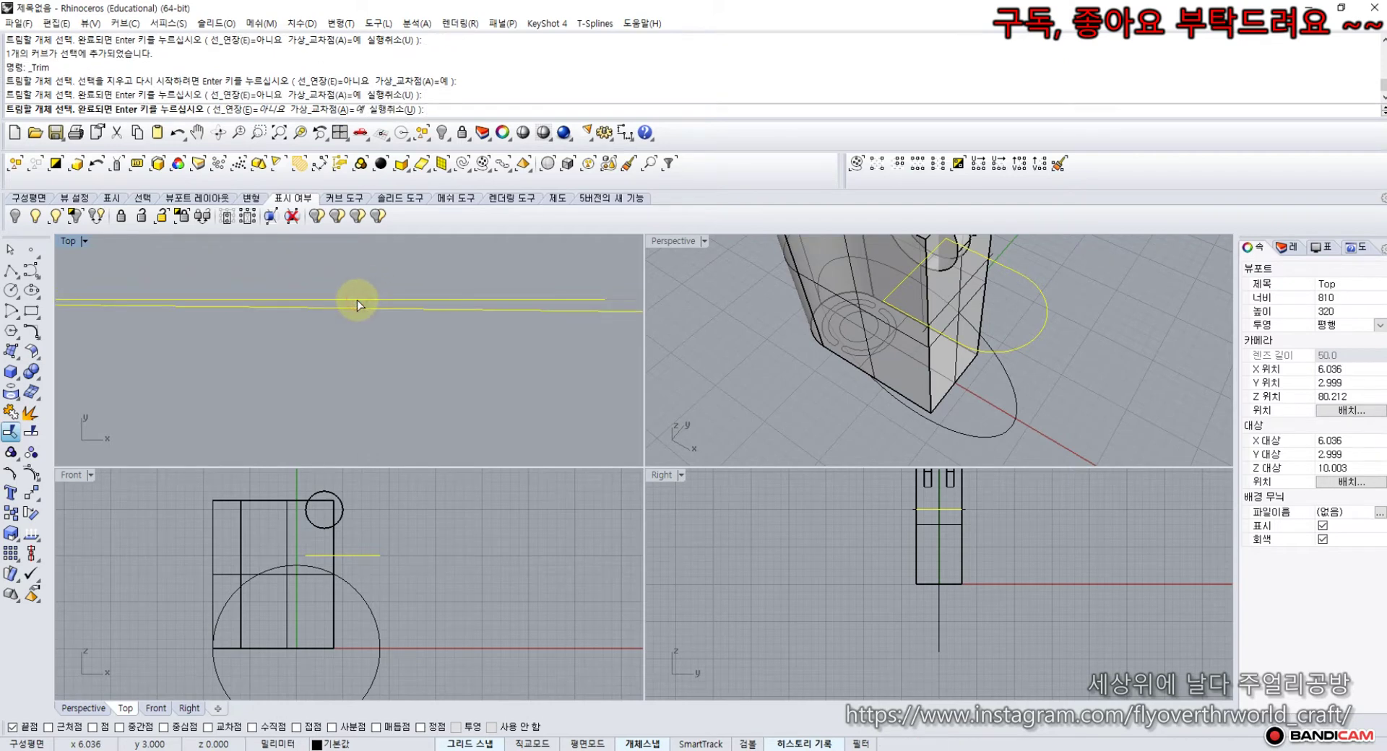
pyautogui.scroll(-10, 357, 299)
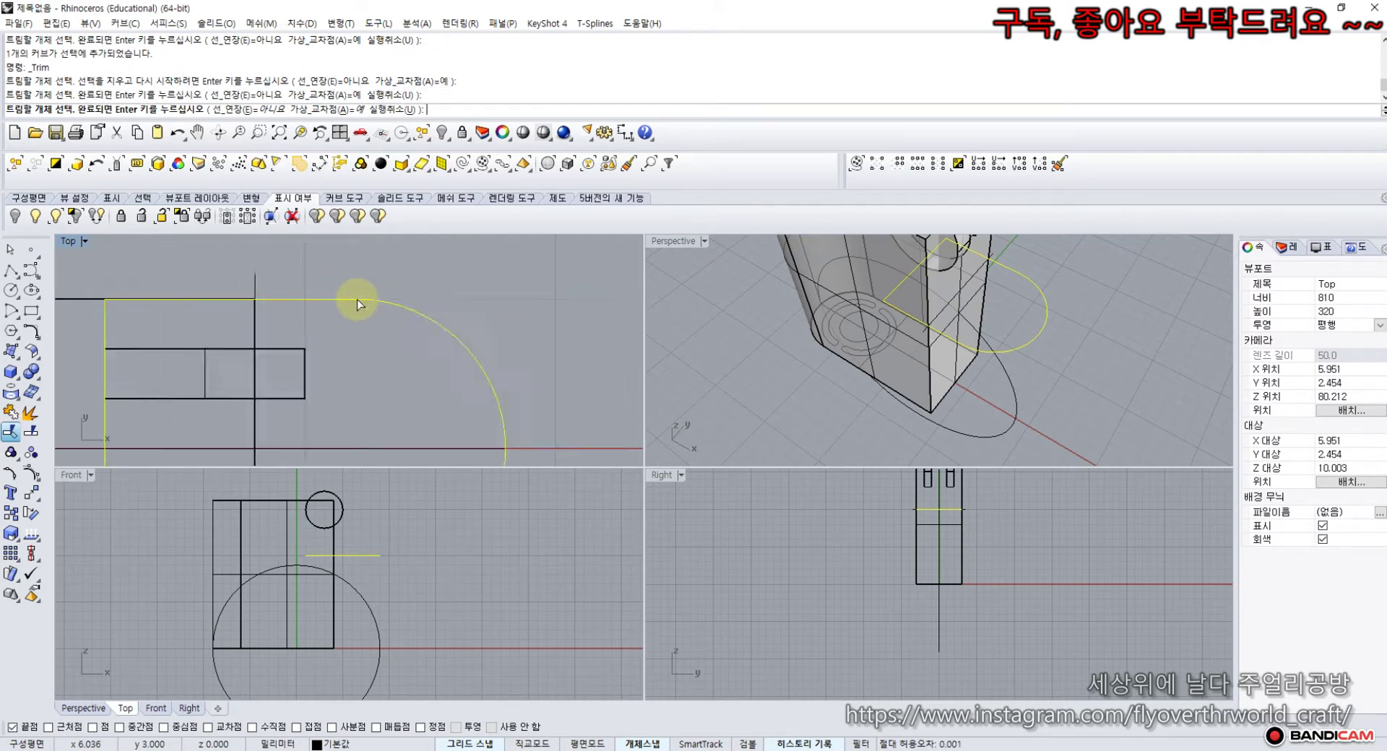
pyautogui.scroll(-4, 356, 299)
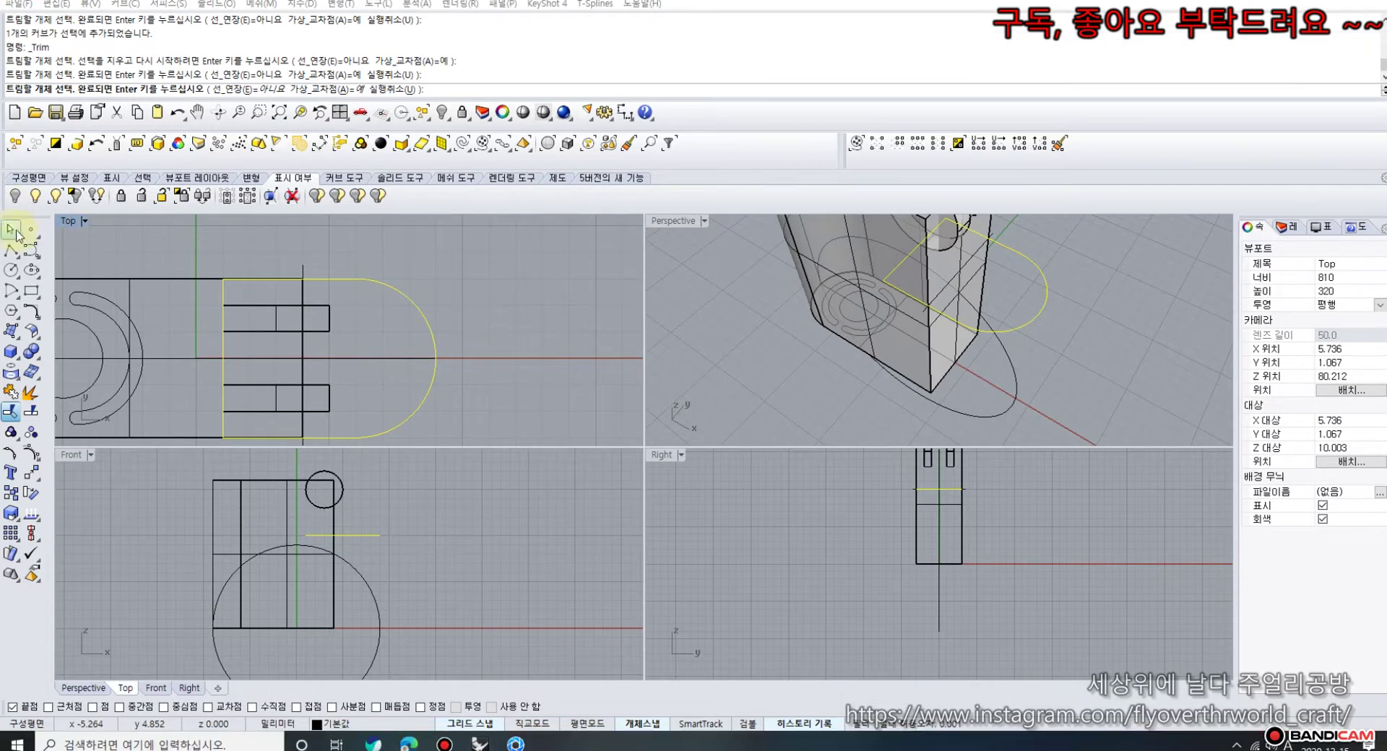
pyautogui.click(16, 235)
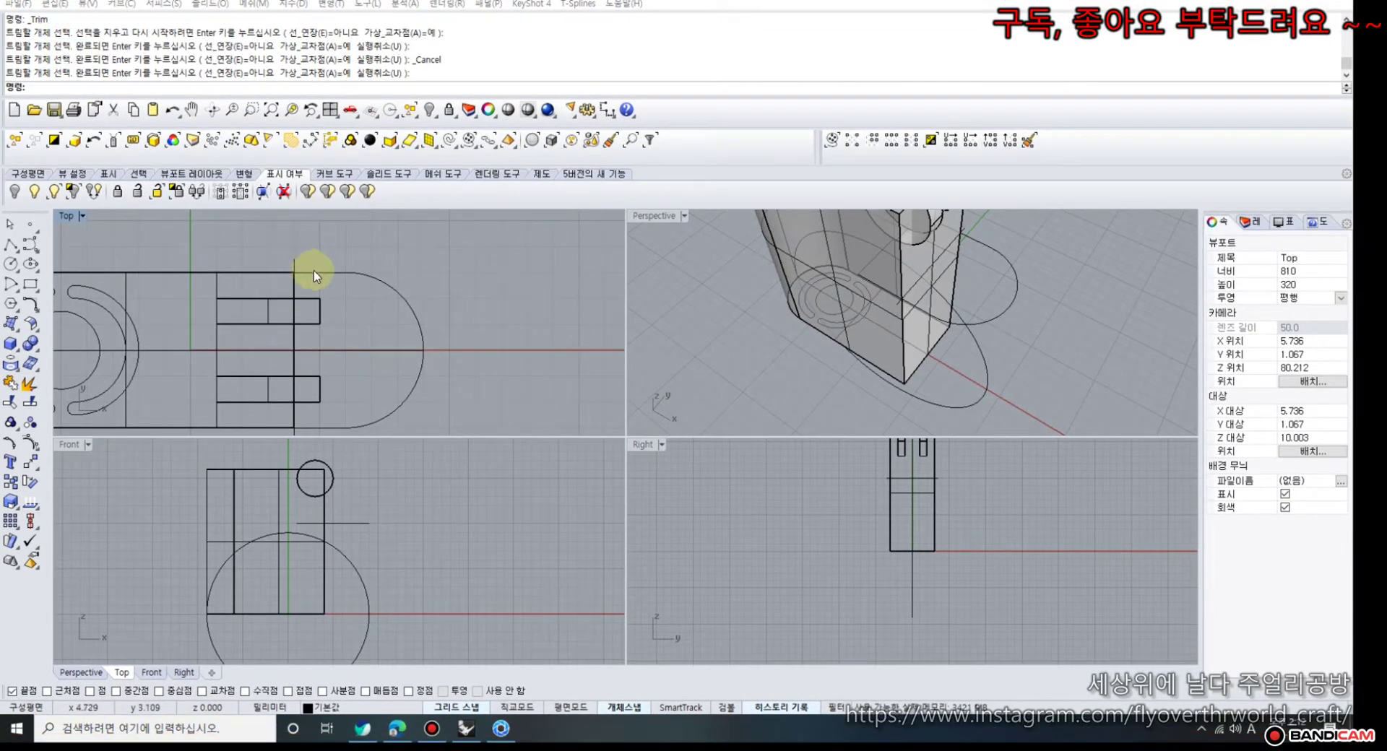
# - Explode the shorter outline into segments and trim the upper straight segment's end that overshoots the arc in the Top view
pyautogui.click(314, 273)
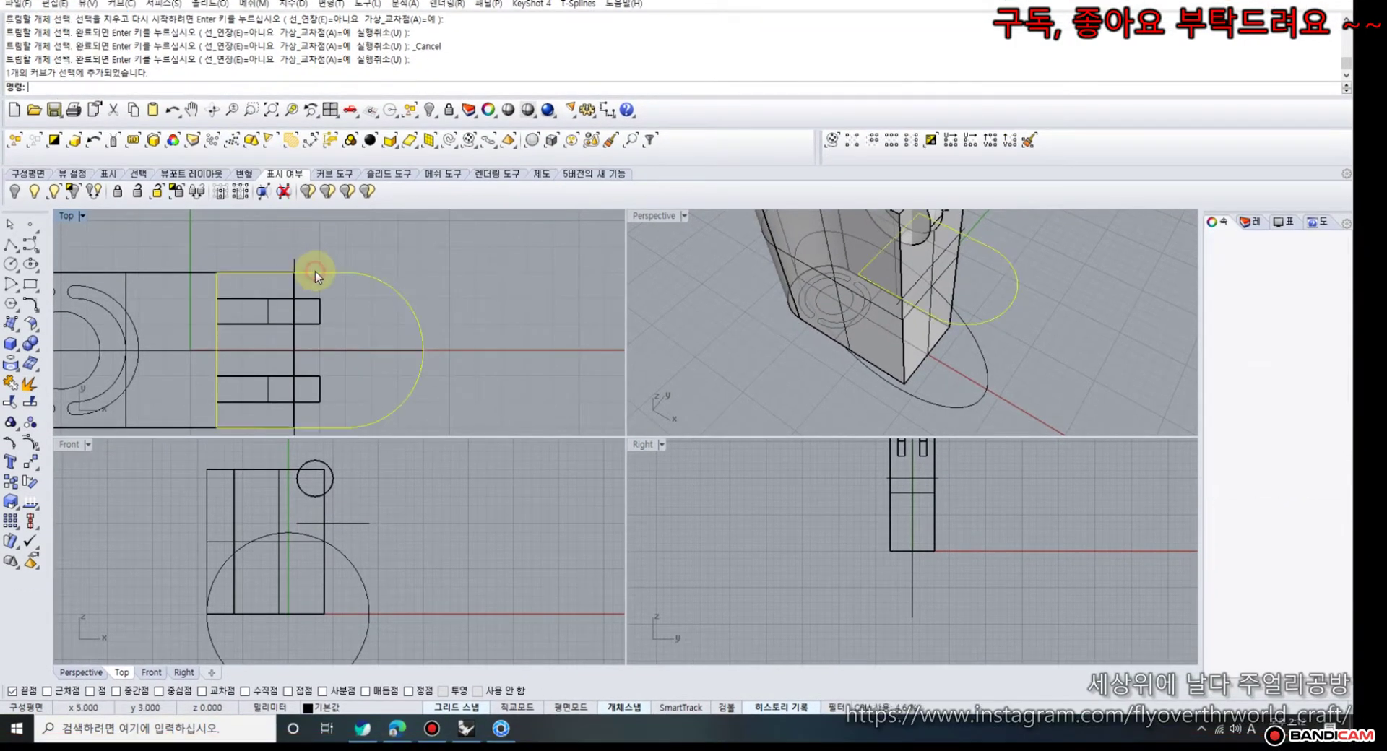
pyautogui.click(30, 394)
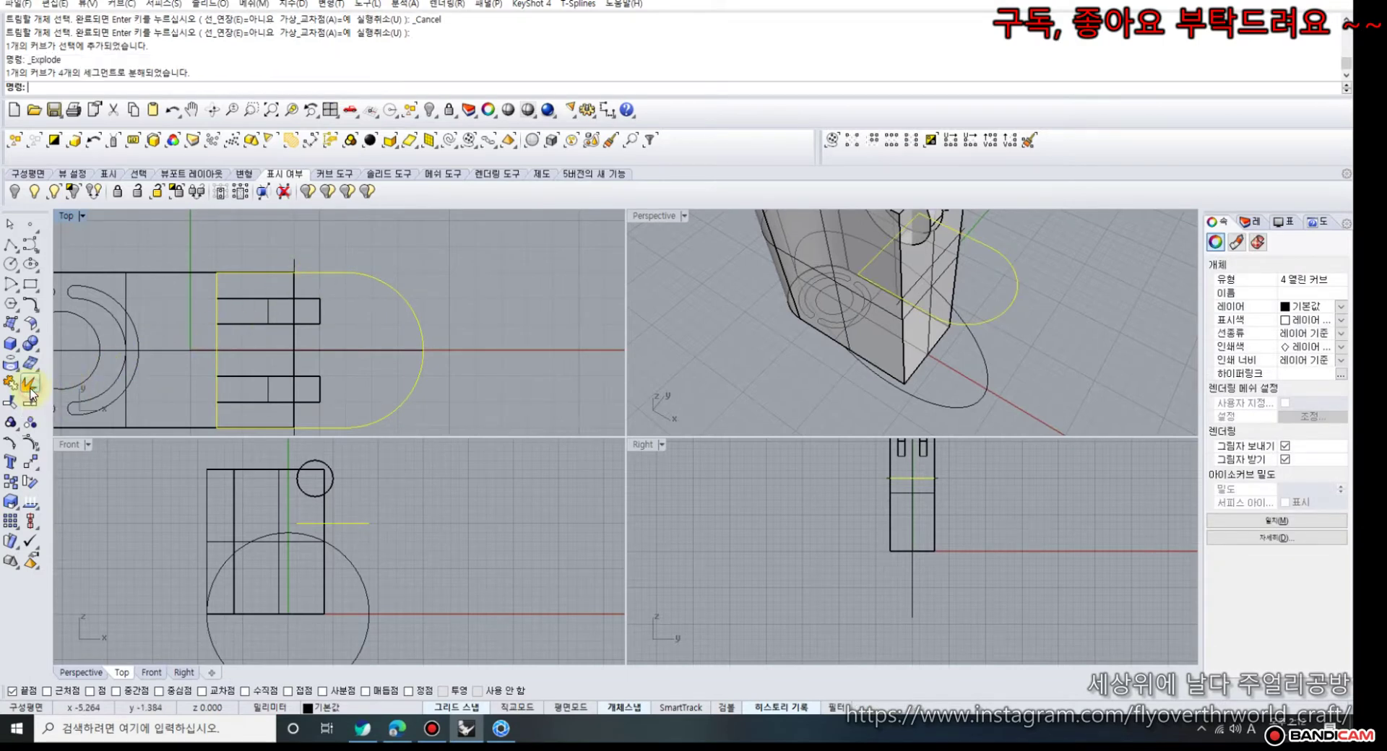
pyautogui.click(369, 281)
pyautogui.keyDown('ctrl'); pyautogui.keyDown('shift'); pyautogui.moveTo(370, 280); pyautogui.dragTo(203, 270, button='right'); pyautogui.keyUp('shift'); pyautogui.keyUp('ctrl')
pyautogui.click(203, 264)
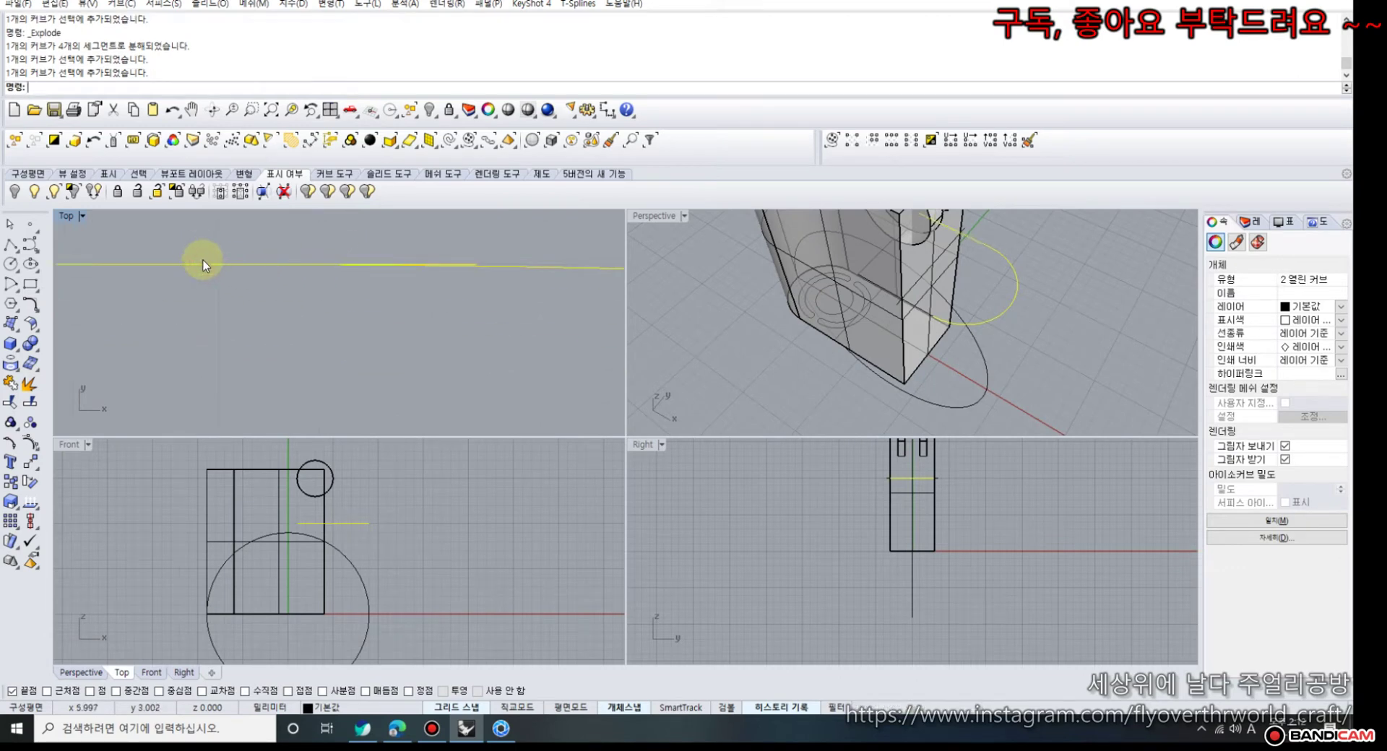
pyautogui.click(13, 400)
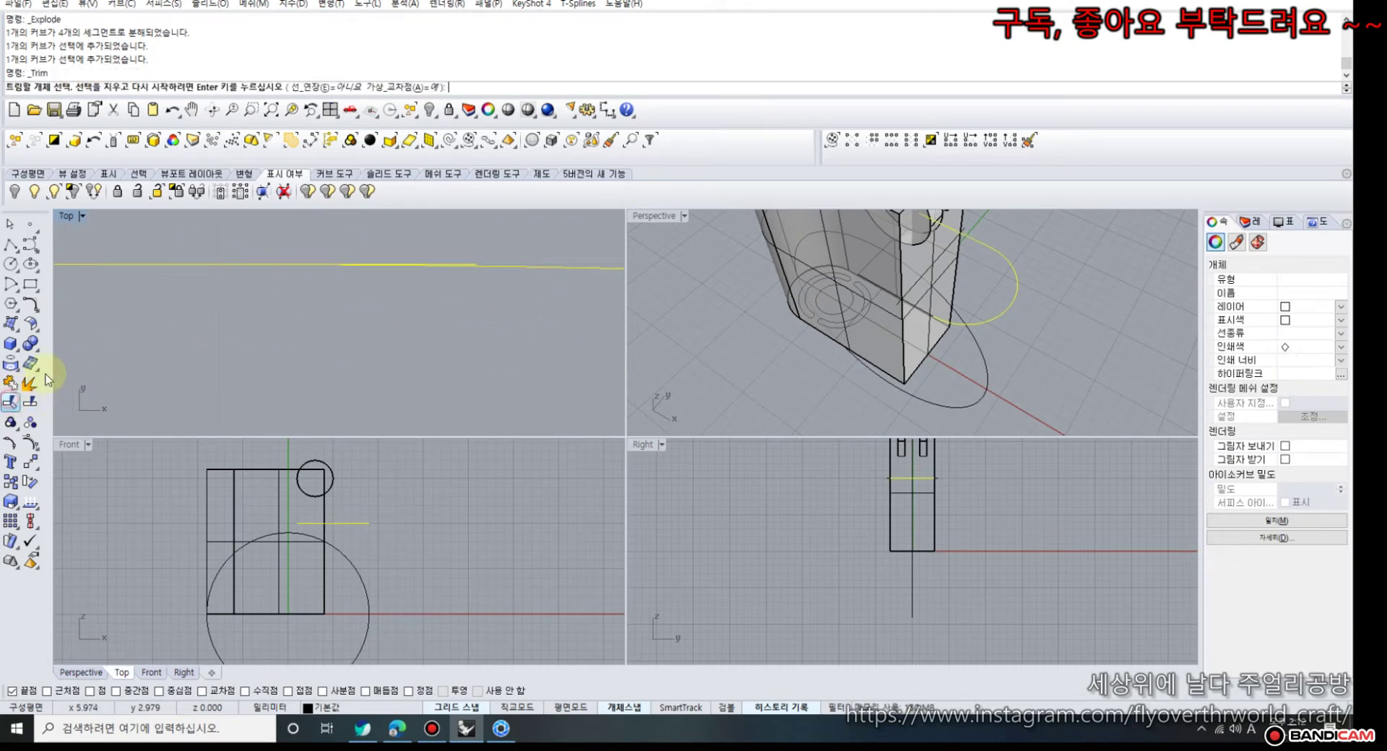
pyautogui.click(454, 269)
pyautogui.press('Home')
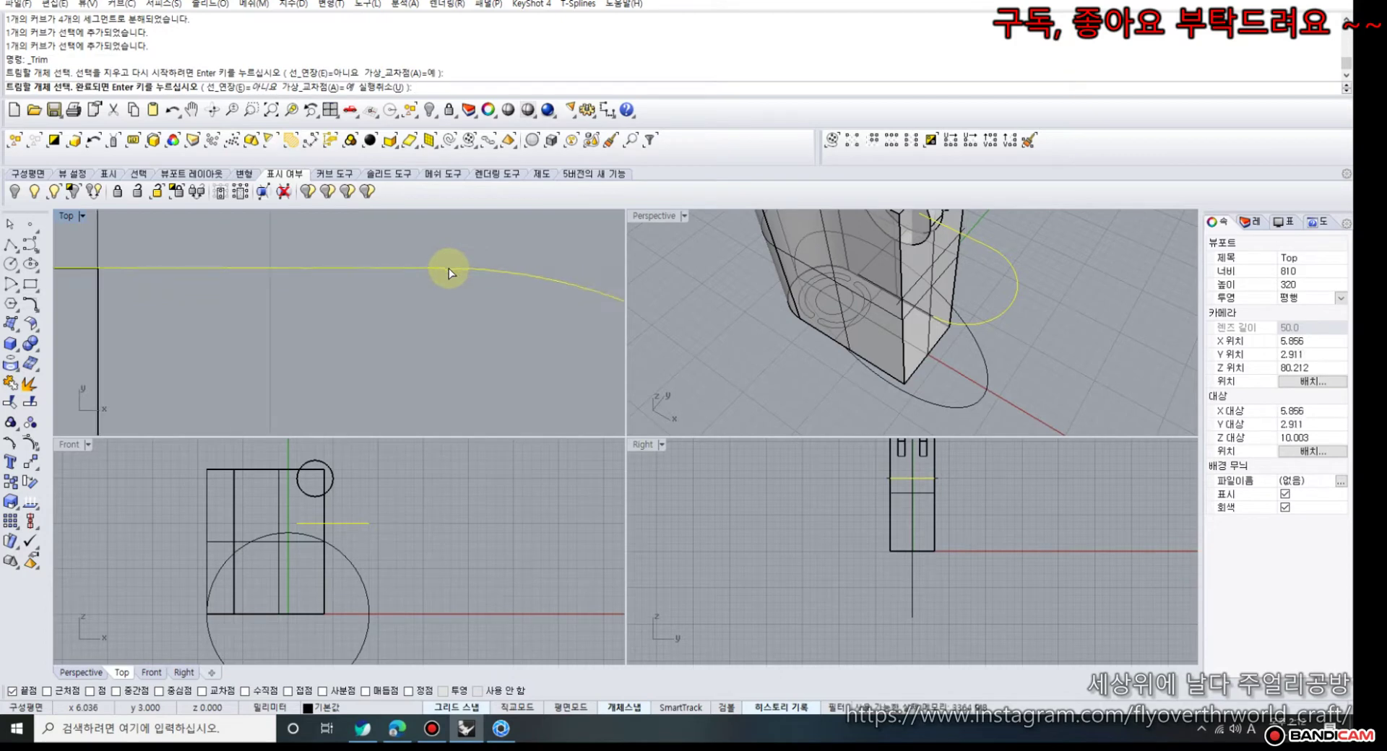
pyautogui.moveTo(461, 334)
pyautogui.mouseDown(button='right')
pyautogui.moveTo(449, 263)
pyautogui.moveTo(433, 310)
pyautogui.moveTo(446, 325)
pyautogui.moveTo(251, 248)
pyautogui.mouseUp(button='right')
pyautogui.click(7, 225)
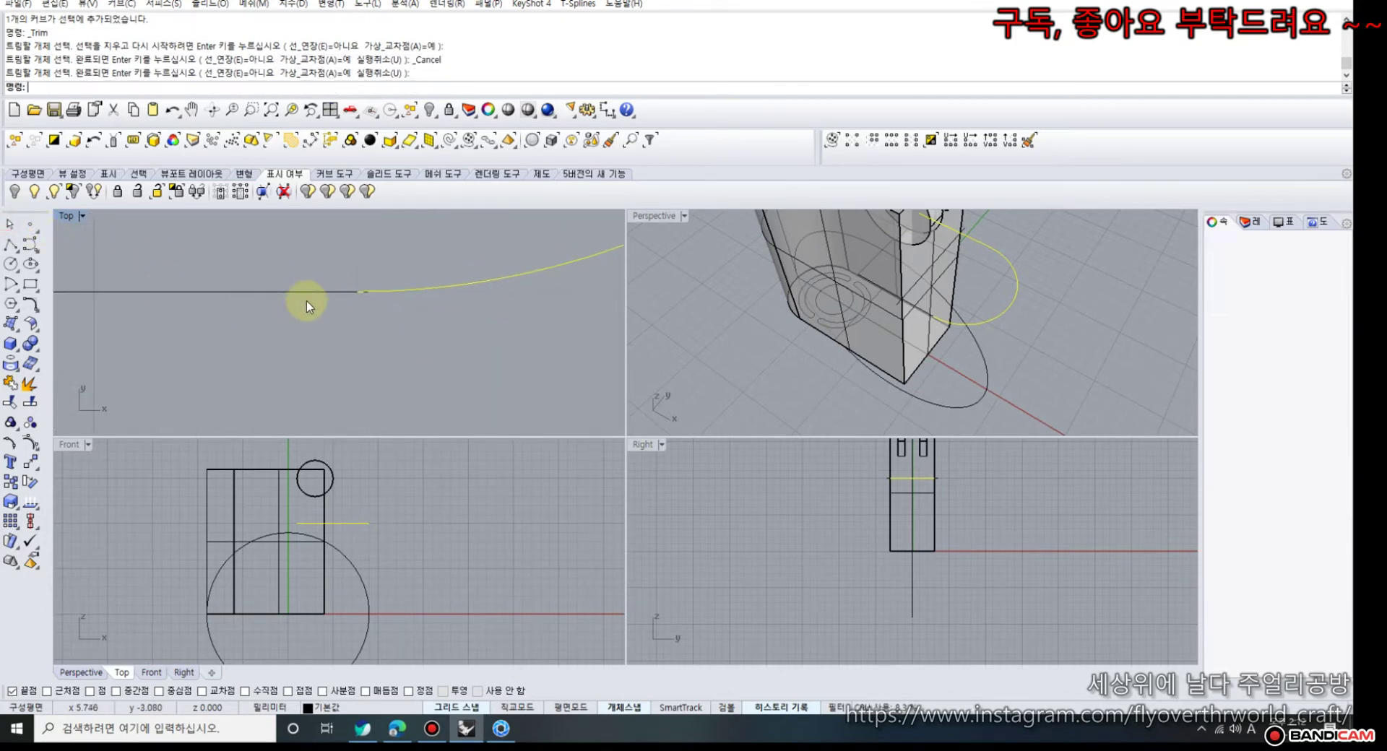
# - Trim the end of the shorter outline's lower straight segment that overshoots the arc
pyautogui.click(366, 299)
pyautogui.scroll(-2, 397, 296)
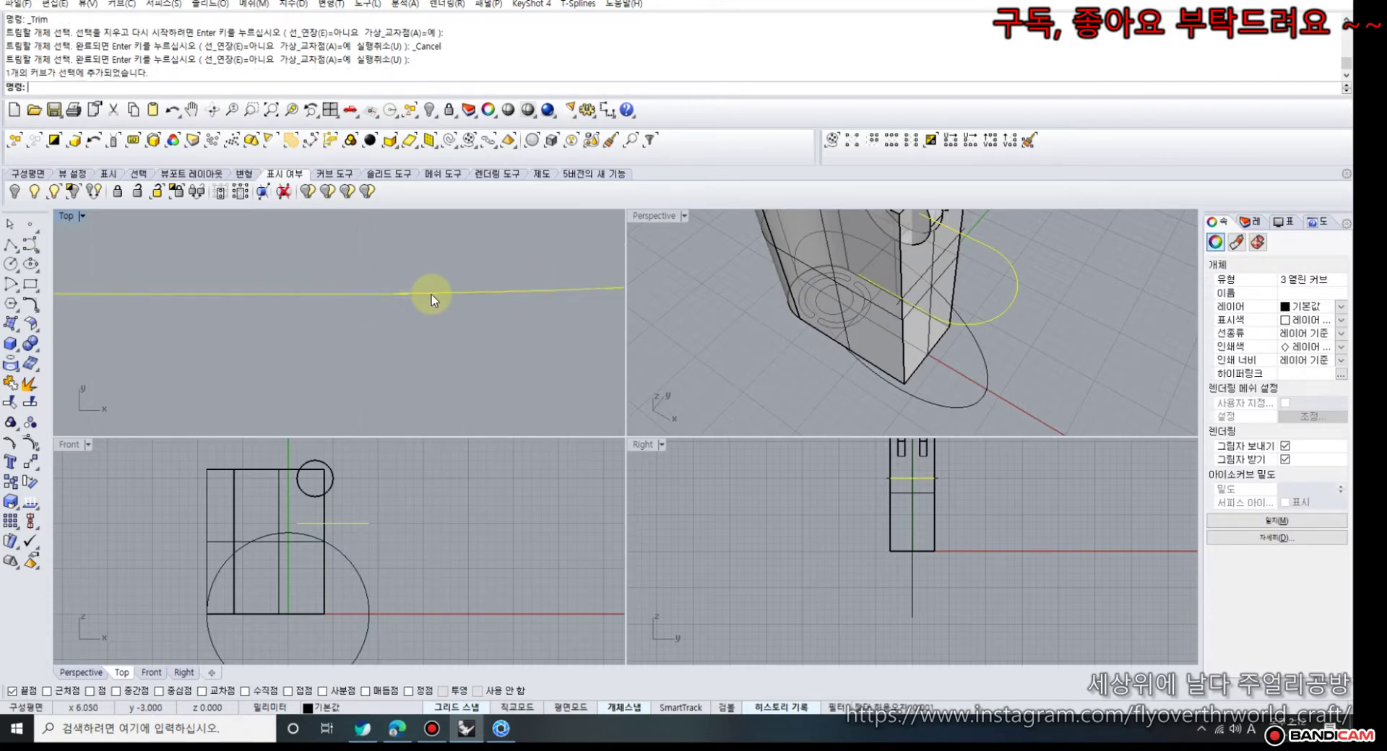
pyautogui.click(10, 401)
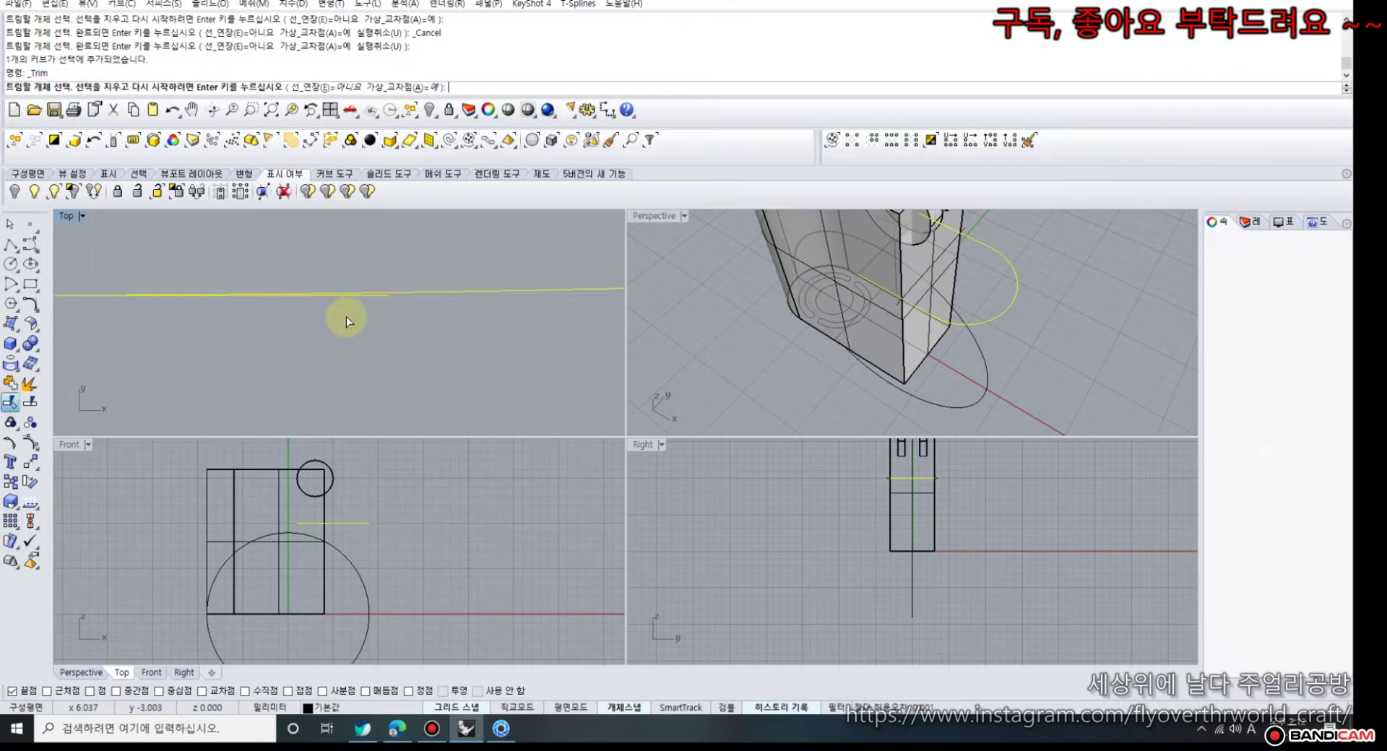
pyautogui.click(365, 297)
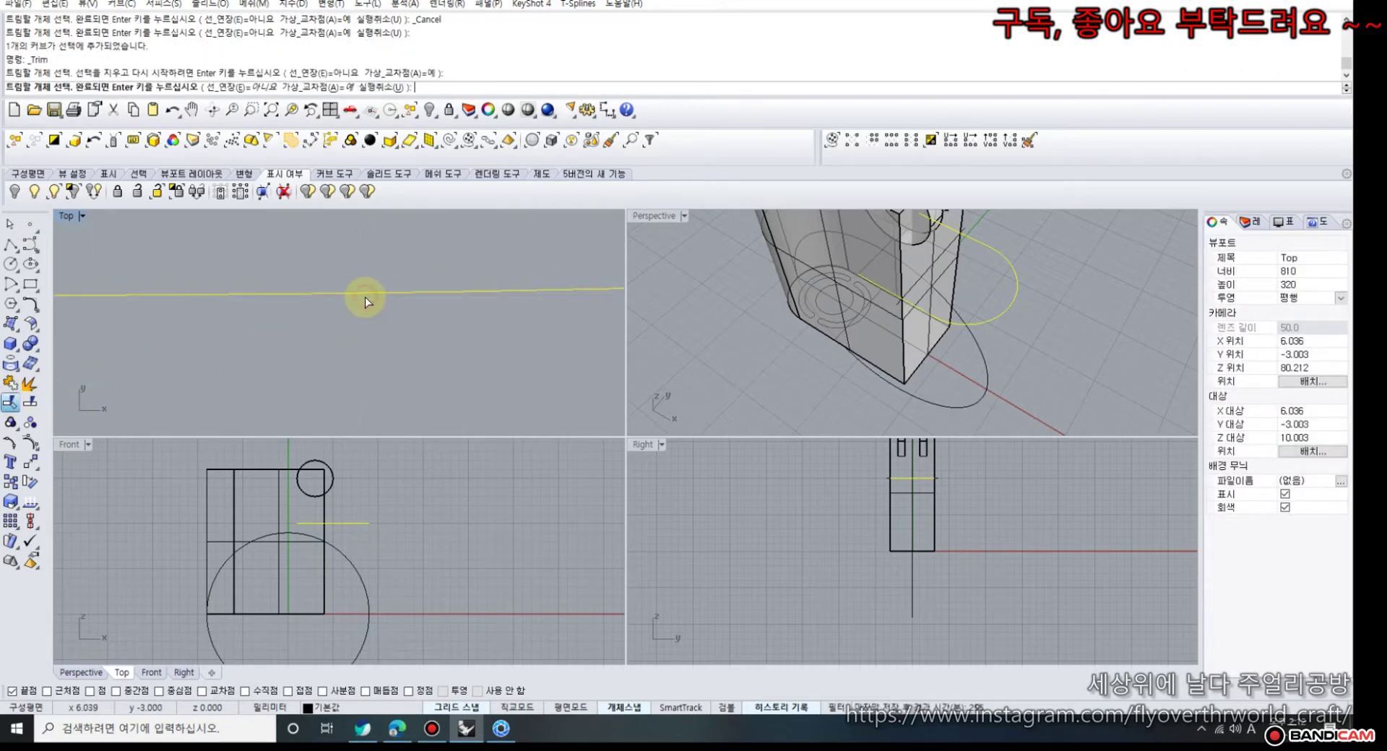
pyautogui.click(8, 225)
# - Join the shorter outline's two straight segments, arc and end line into one closed curve
pyautogui.scroll(-4, 289, 353)
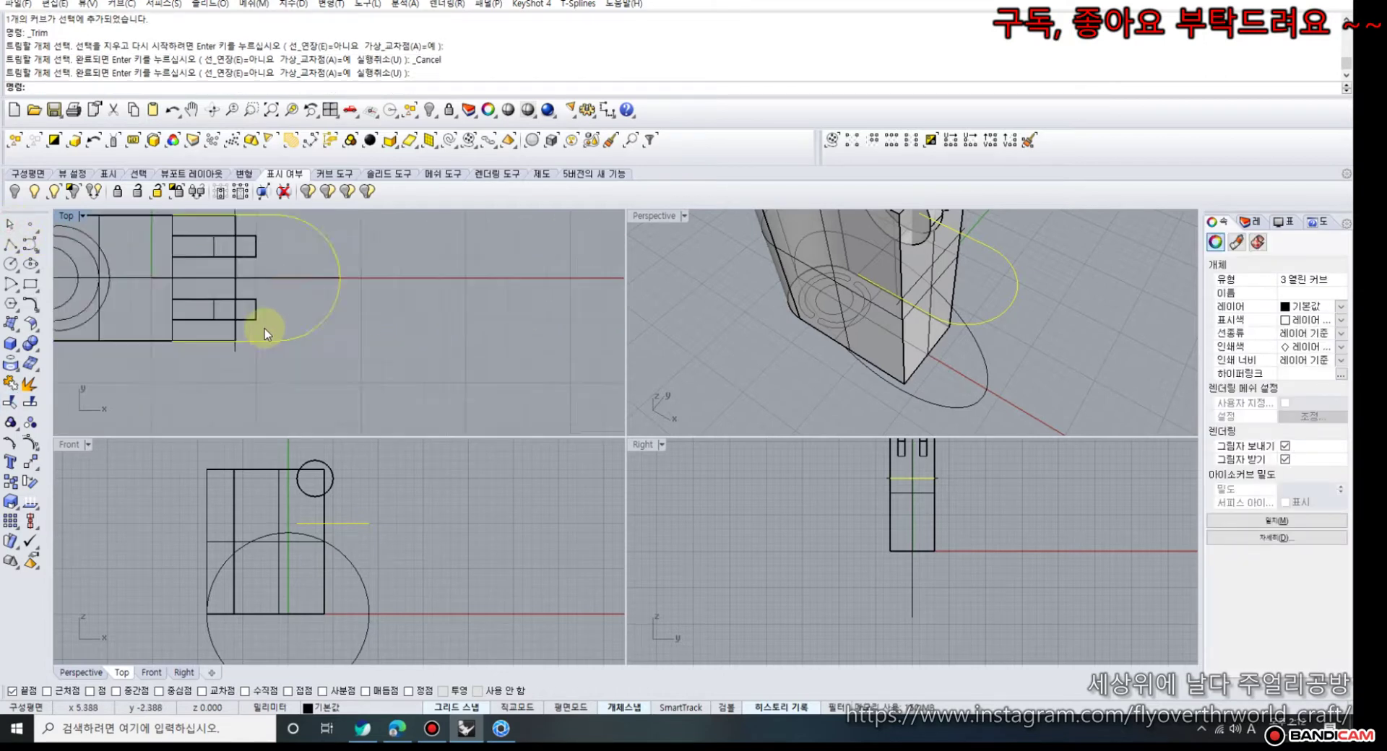
pyautogui.scroll(5, 265, 334)
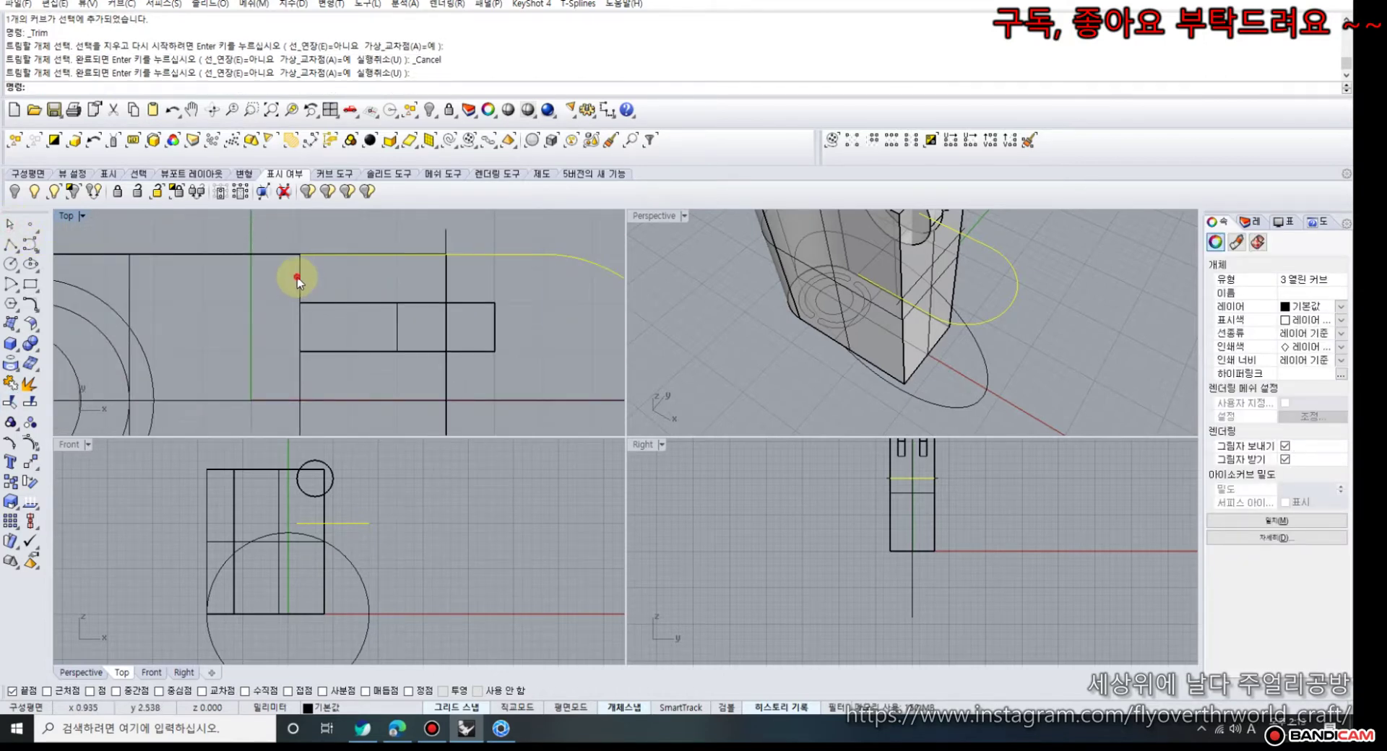
pyautogui.keyDown('shift'); pyautogui.click(297, 278); pyautogui.keyUp('shift')
pyautogui.click(11, 384)
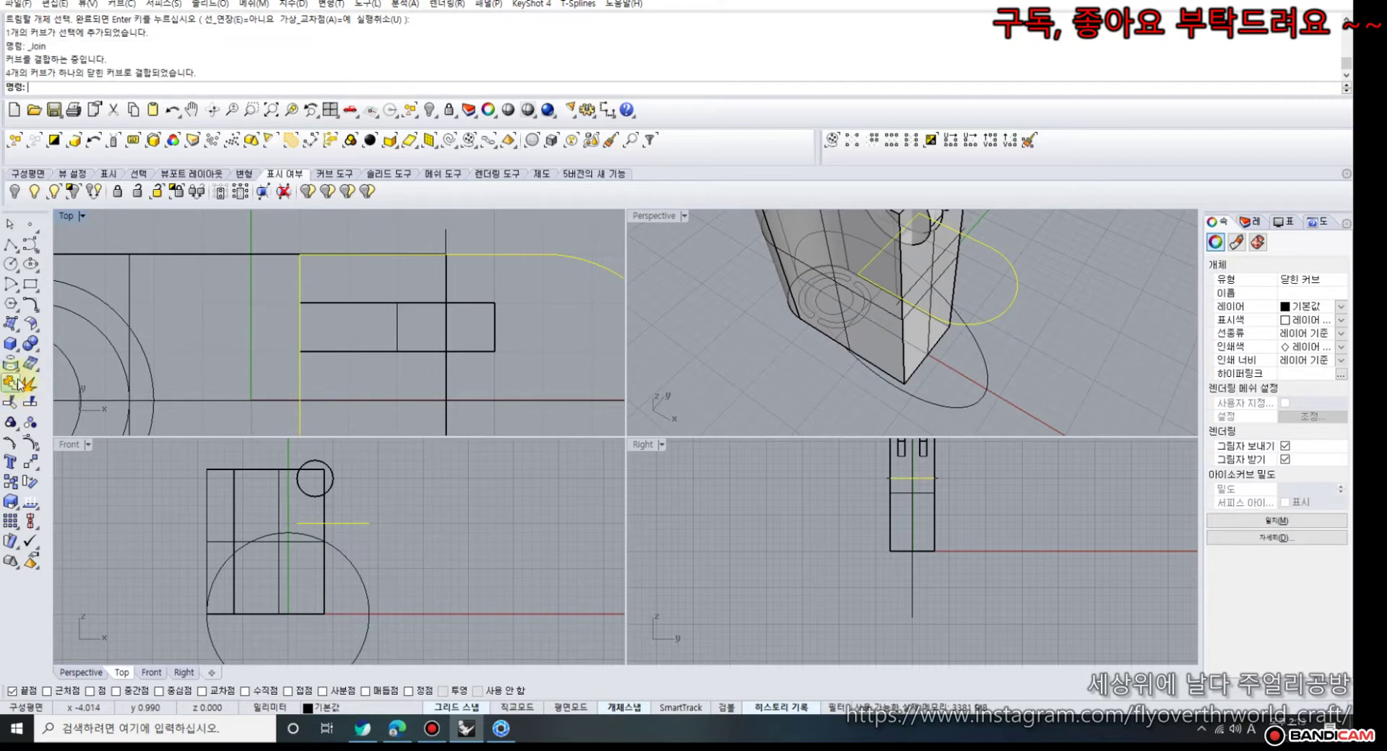
# - Move the shorter closed outline down about 10 mm to the X axis in the Front view and extrude it 10 mm upward as a solid
pyautogui.scroll(-6, 444, 311)
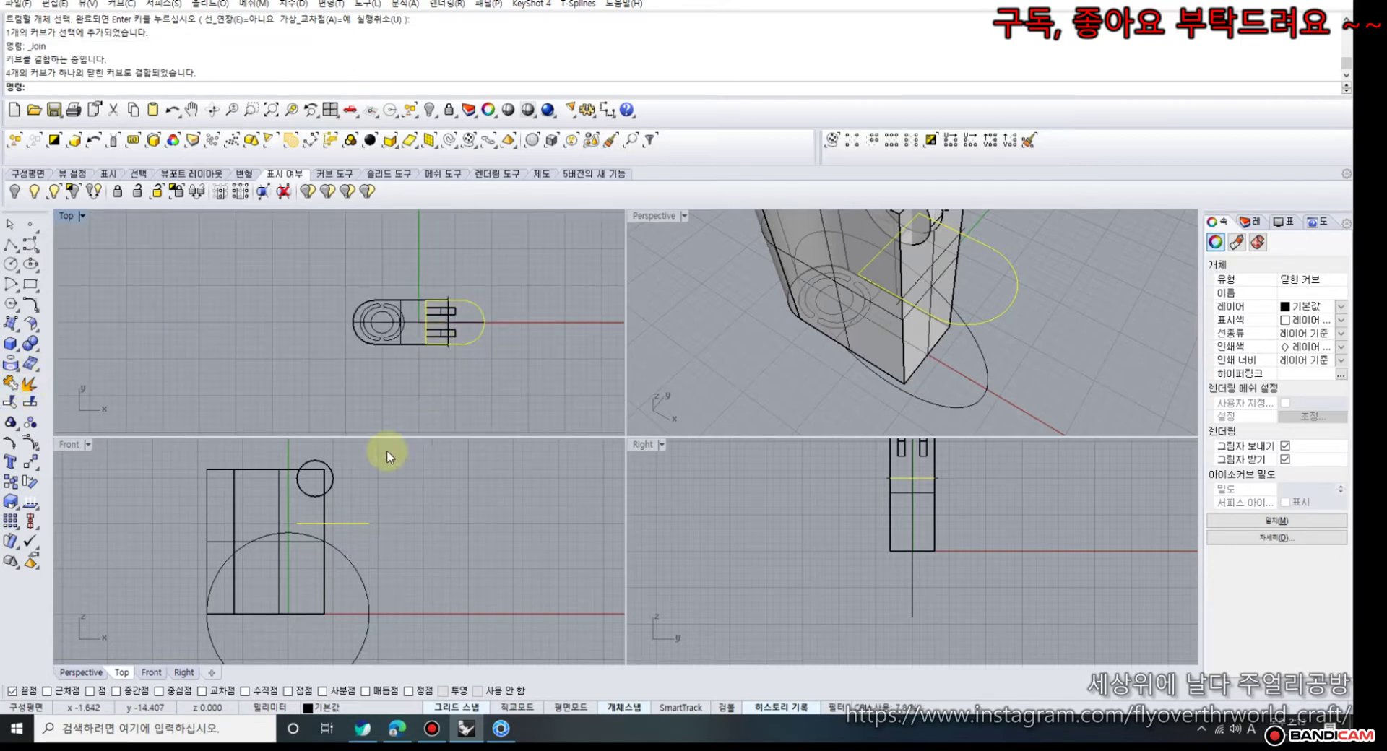
pyautogui.moveTo(340, 523); pyautogui.dragTo(336, 614)
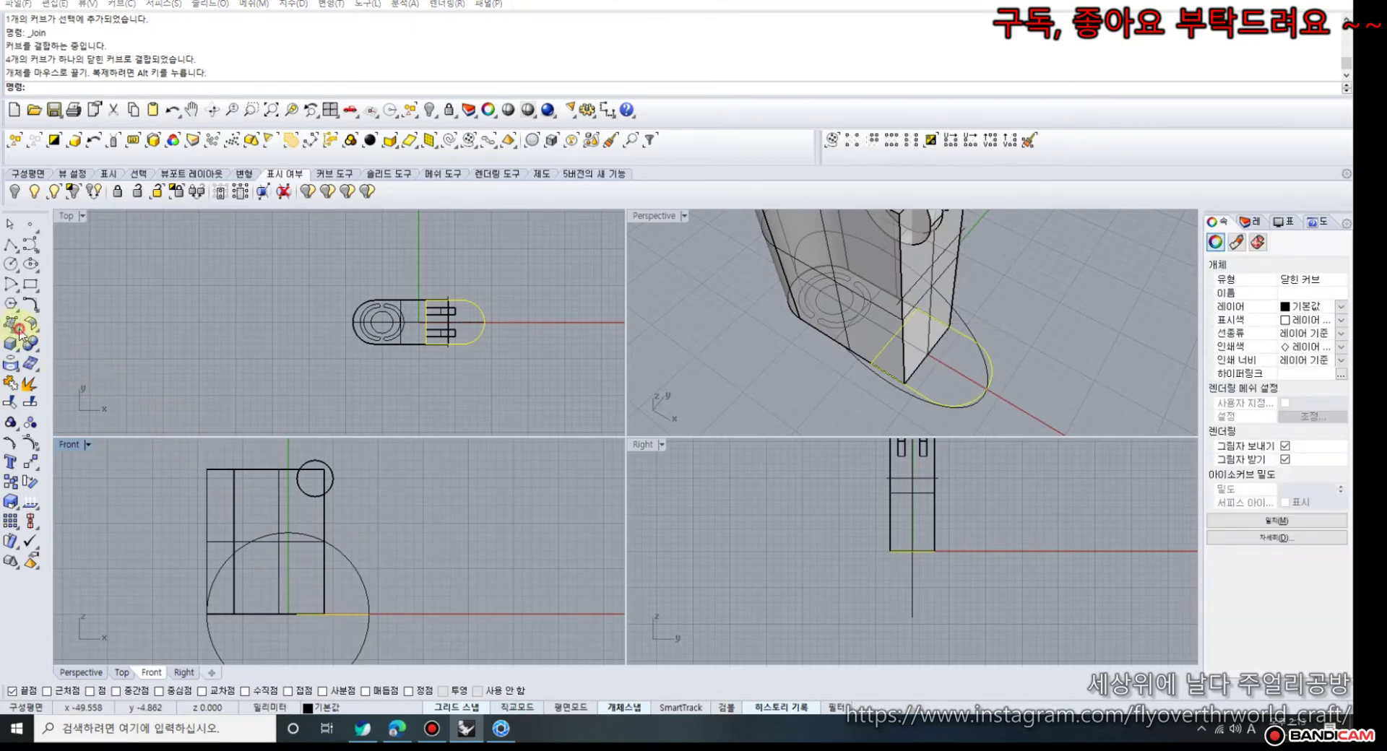
pyautogui.click(20, 334)
pyautogui.click(112, 351)
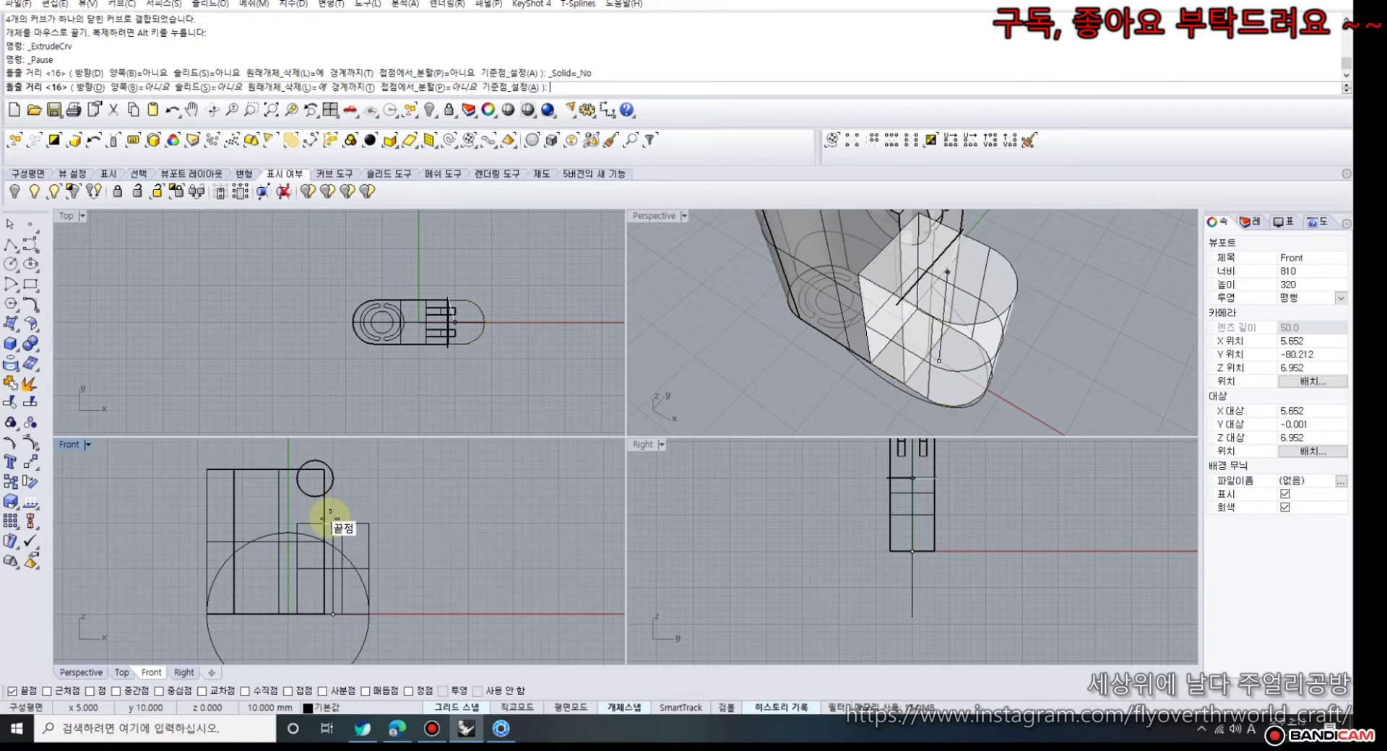
pyautogui.click(195, 87)
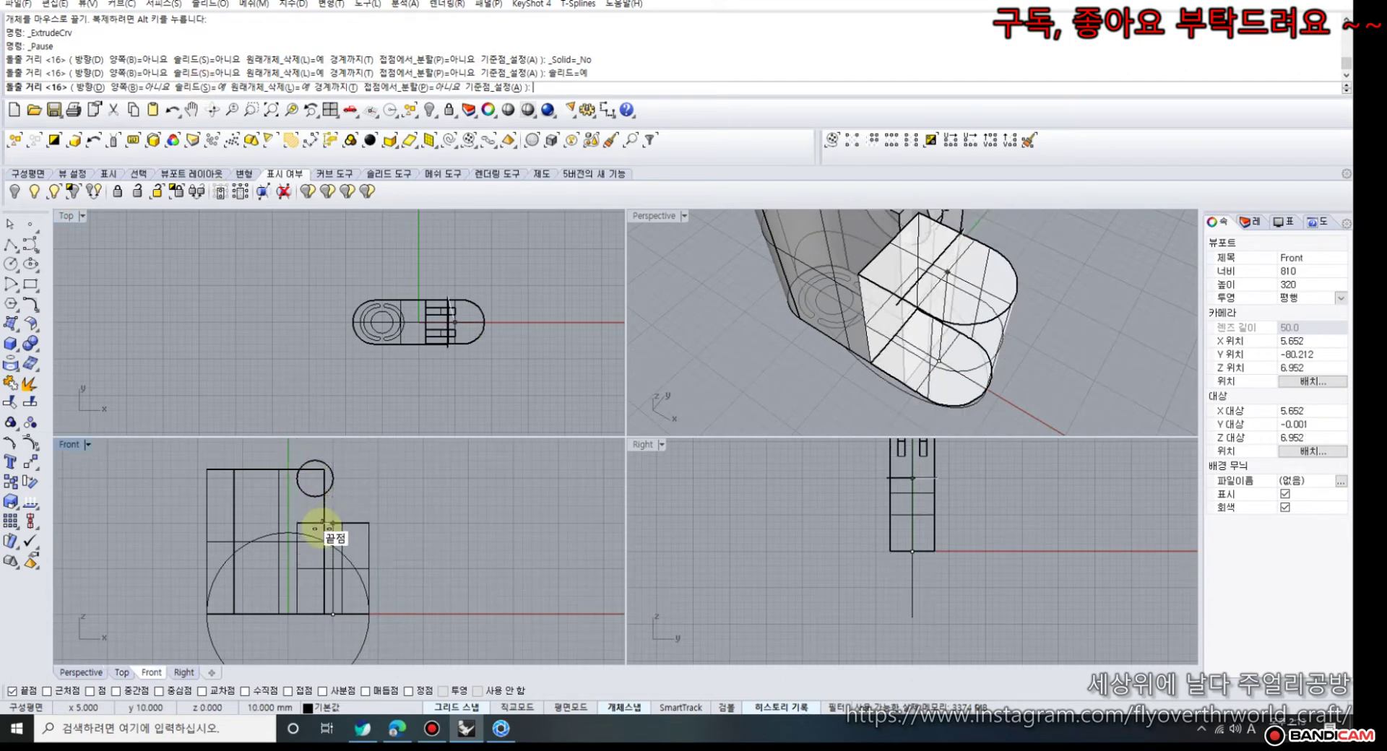
pyautogui.click(318, 525)
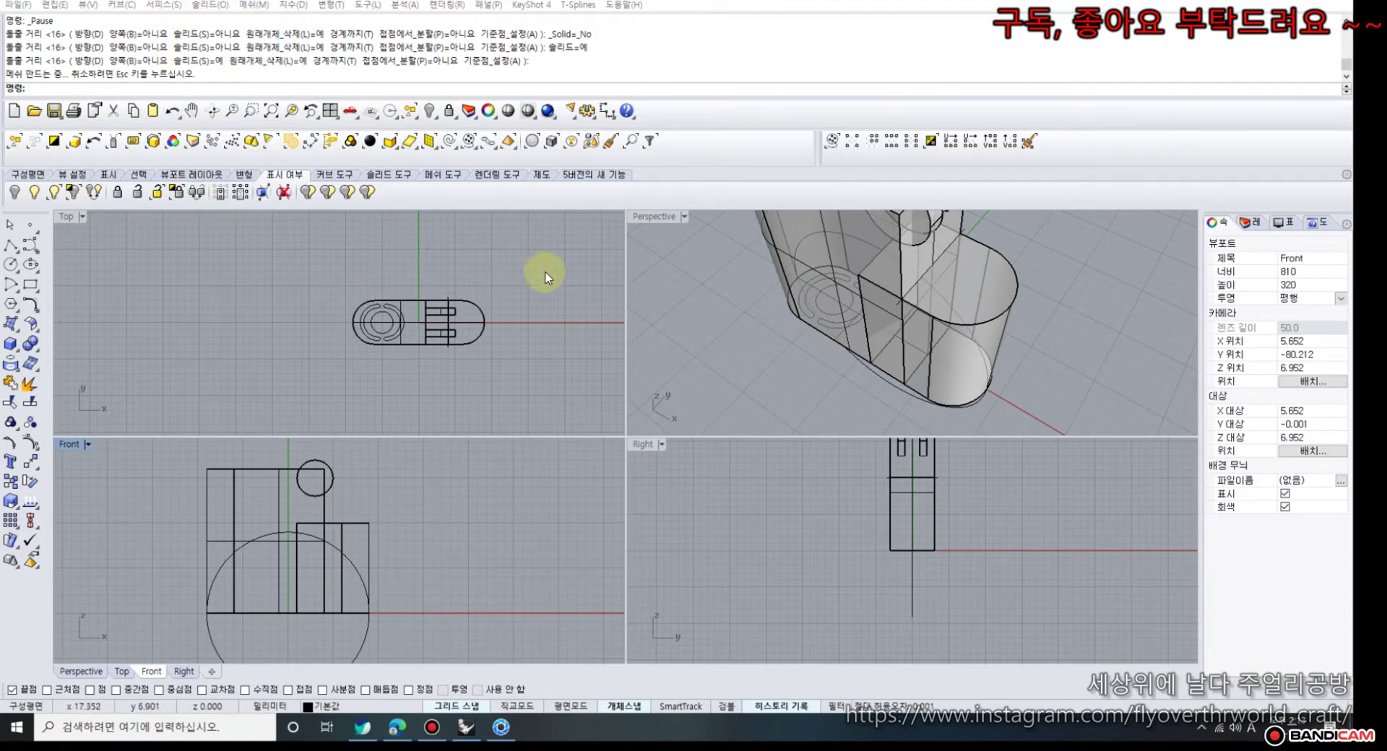
# - Fillet the two vertical edges at the straight end of the taller solid with a 0.5 mm radius
pyautogui.moveTo(730, 340); pyautogui.dragTo(789, 328, button='right')
pyautogui.scroll(4, 877, 304)
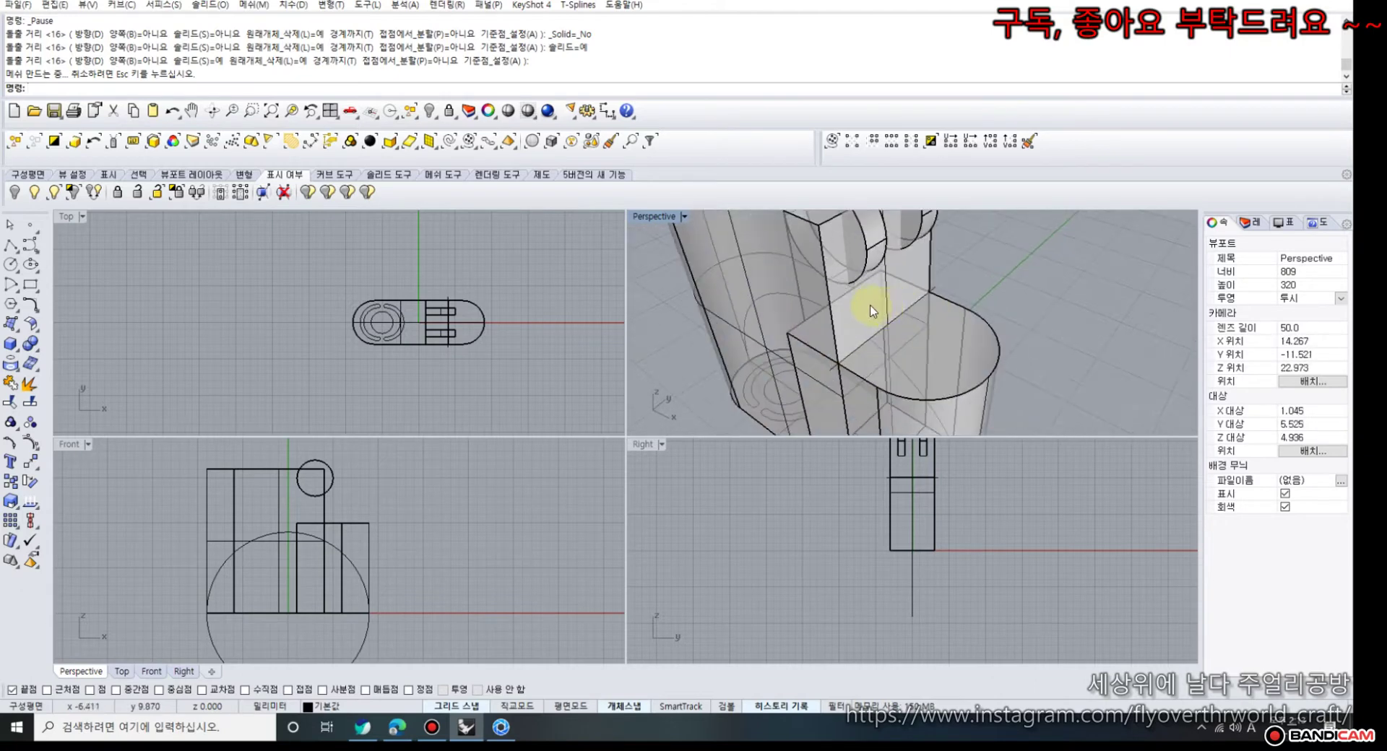
pyautogui.click(40, 351)
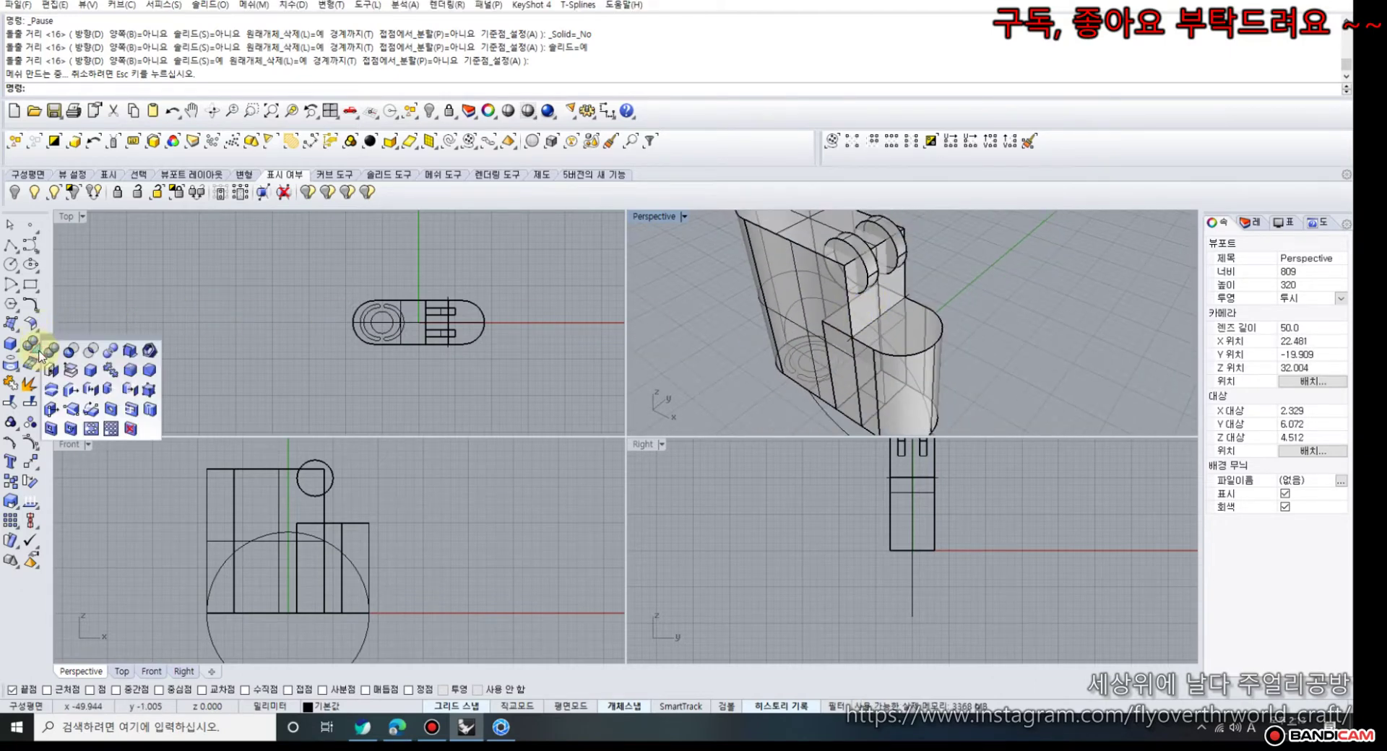
pyautogui.click(130, 370)
pyautogui.scroll(2, 430, 311)
pyautogui.scroll(4, 429, 311)
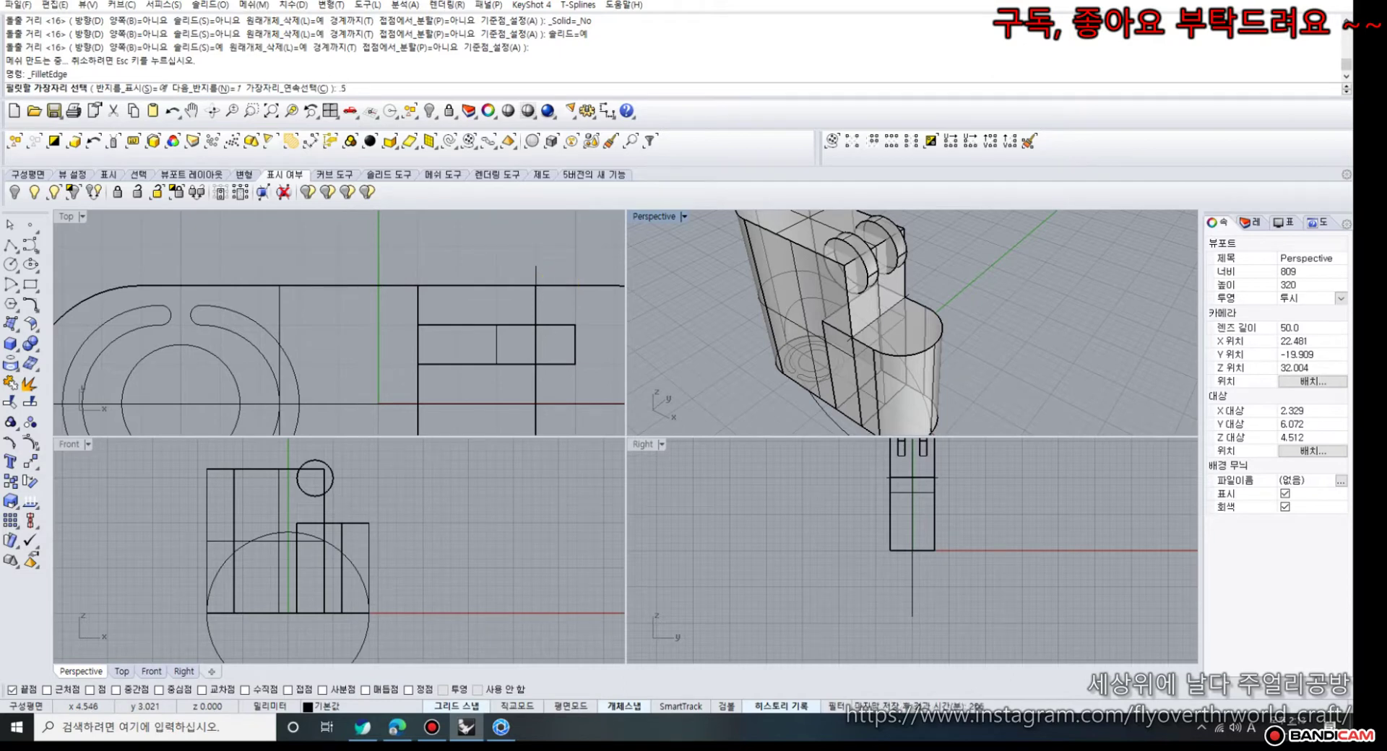
pyautogui.write('.5')
pyautogui.press('Return')
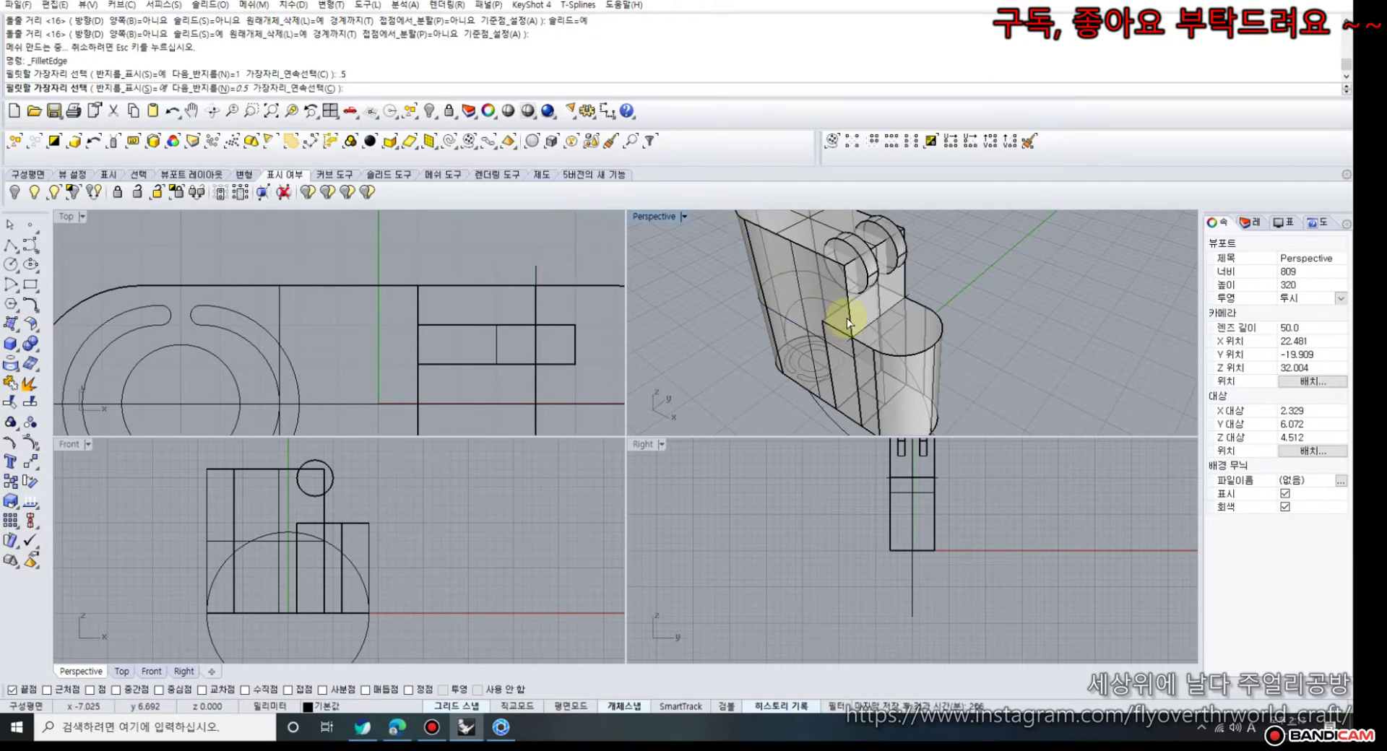
pyautogui.click(849, 323)
pyautogui.click(905, 286)
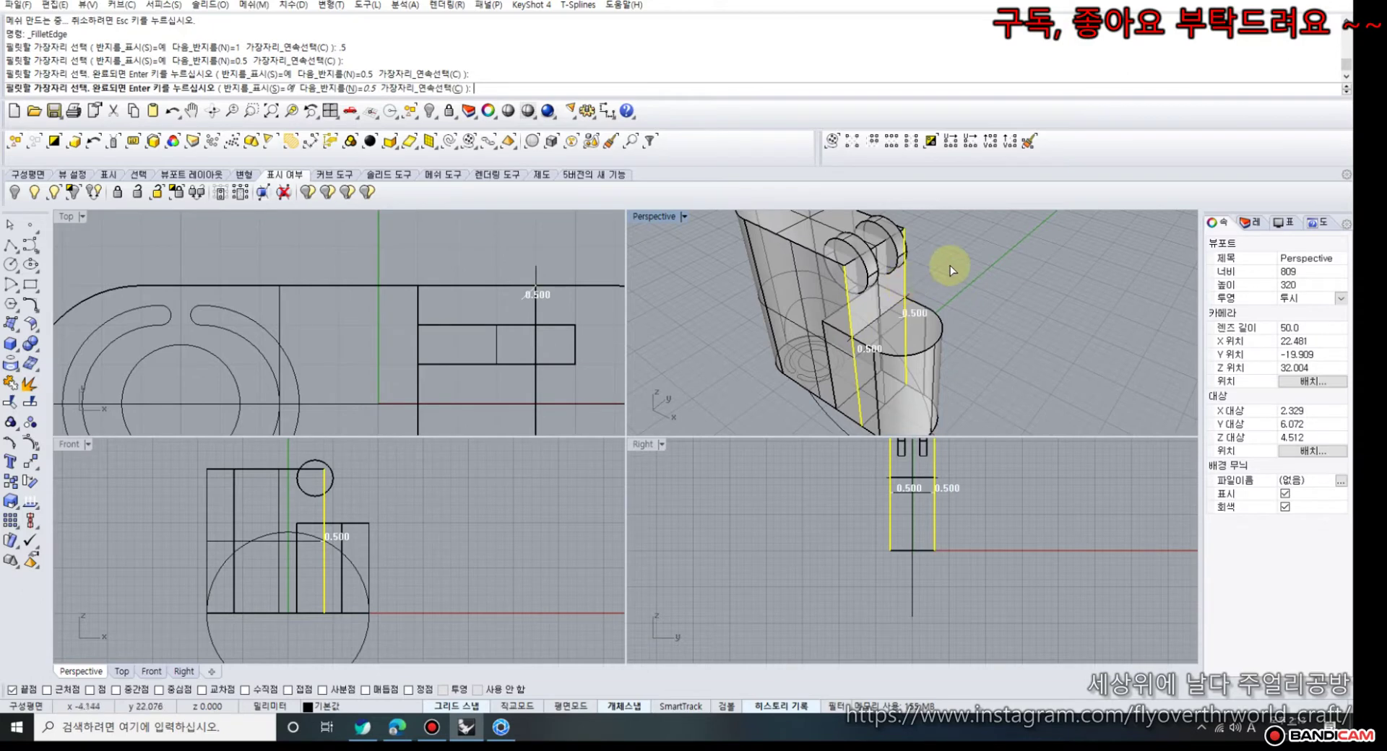
pyautogui.press('Return')
pyautogui.rightClick(951, 266)
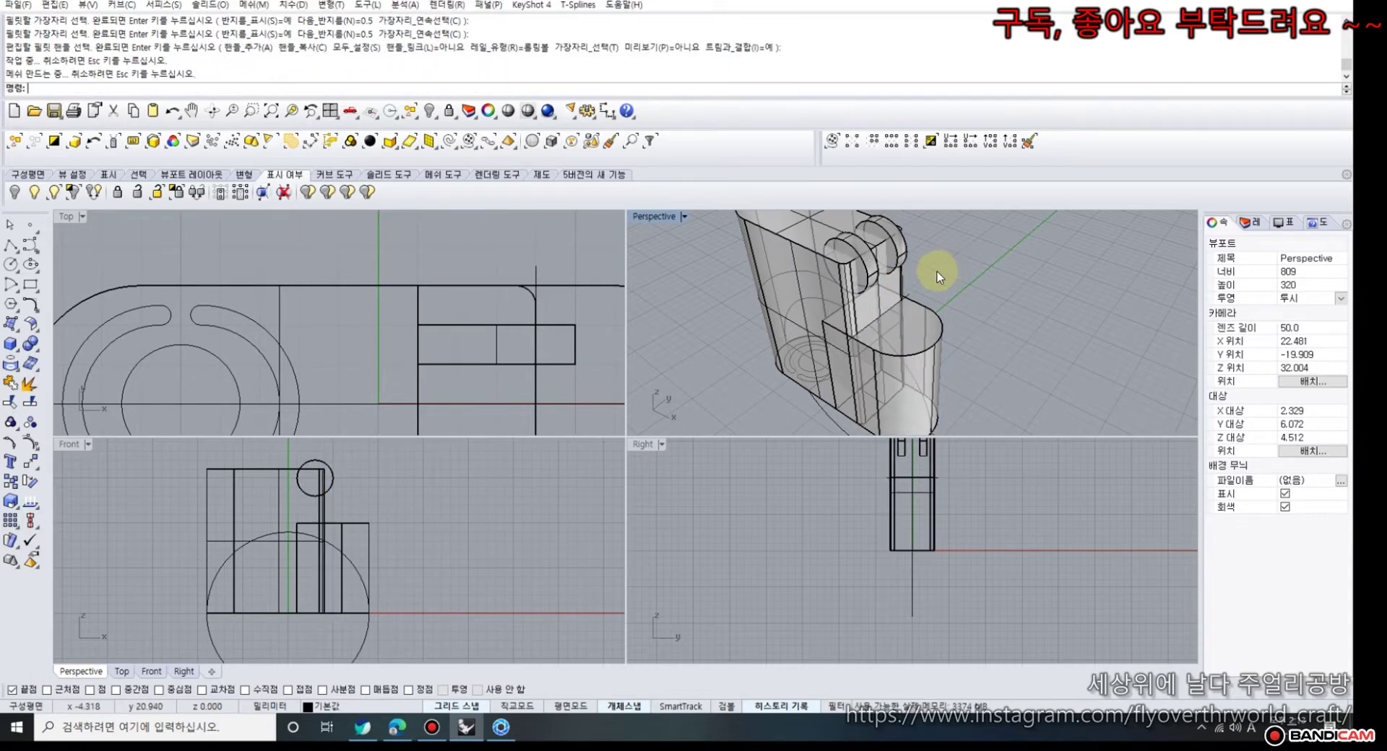
# - With snapping off, create a solid cylinder centred in the paired discs, about 2.7 mm in diameter, extending about 1.6 mm to both sides
pyautogui.moveTo(951, 266); pyautogui.dragTo(951, 392, button='right')
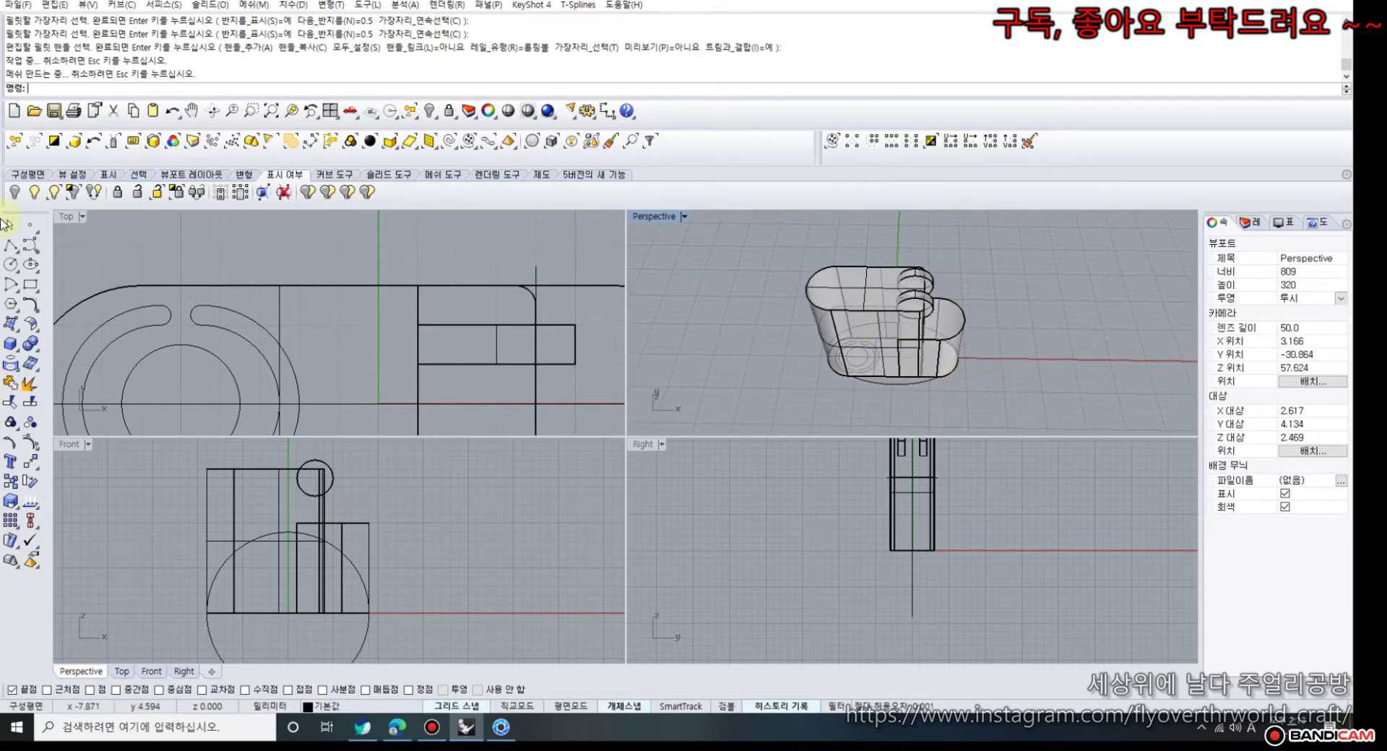
pyautogui.scroll(-5, 458, 312)
pyautogui.moveTo(460, 366); pyautogui.dragTo(366, 291, button='right')
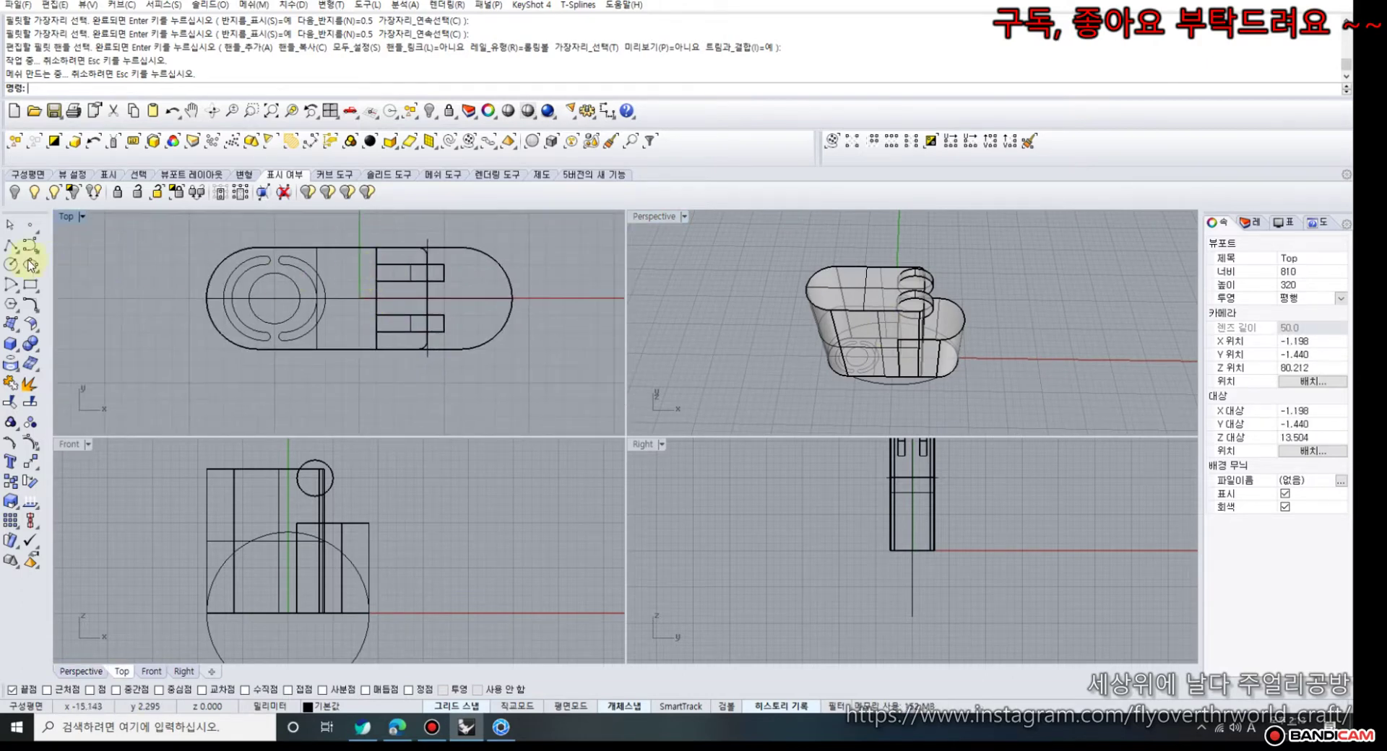
pyautogui.click(11, 345)
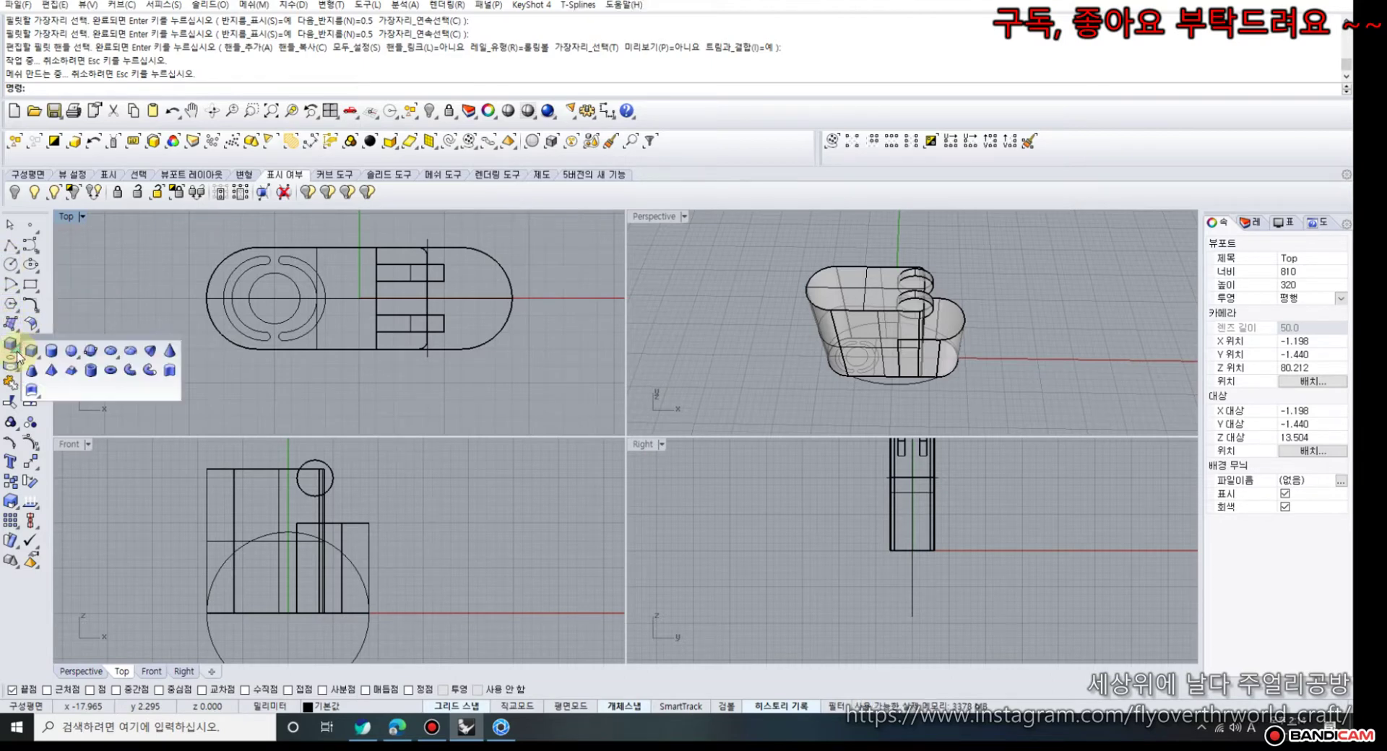
pyautogui.click(51, 352)
pyautogui.scroll(5, 298, 462)
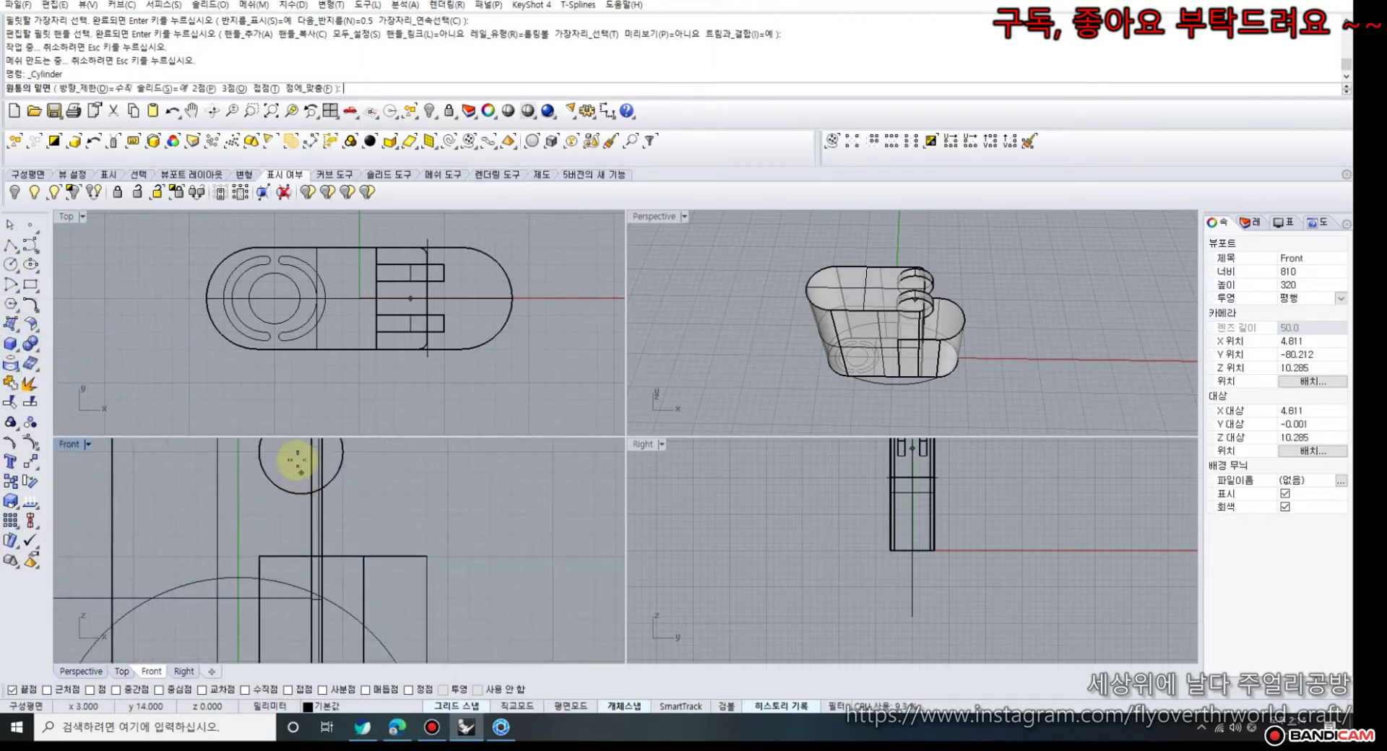
pyautogui.click(300, 455)
pyautogui.scroll(-3, 300, 457)
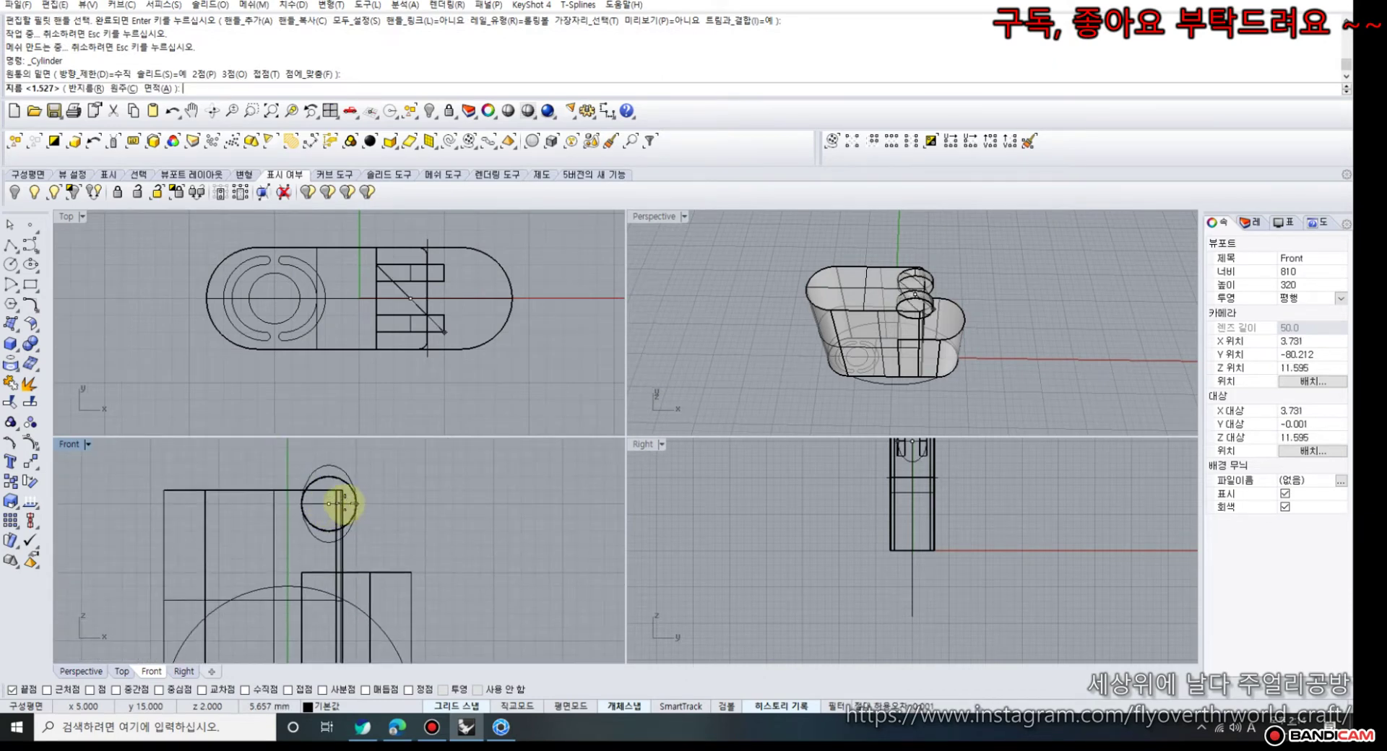
pyautogui.click(13, 692)
pyautogui.scroll(3, 321, 509)
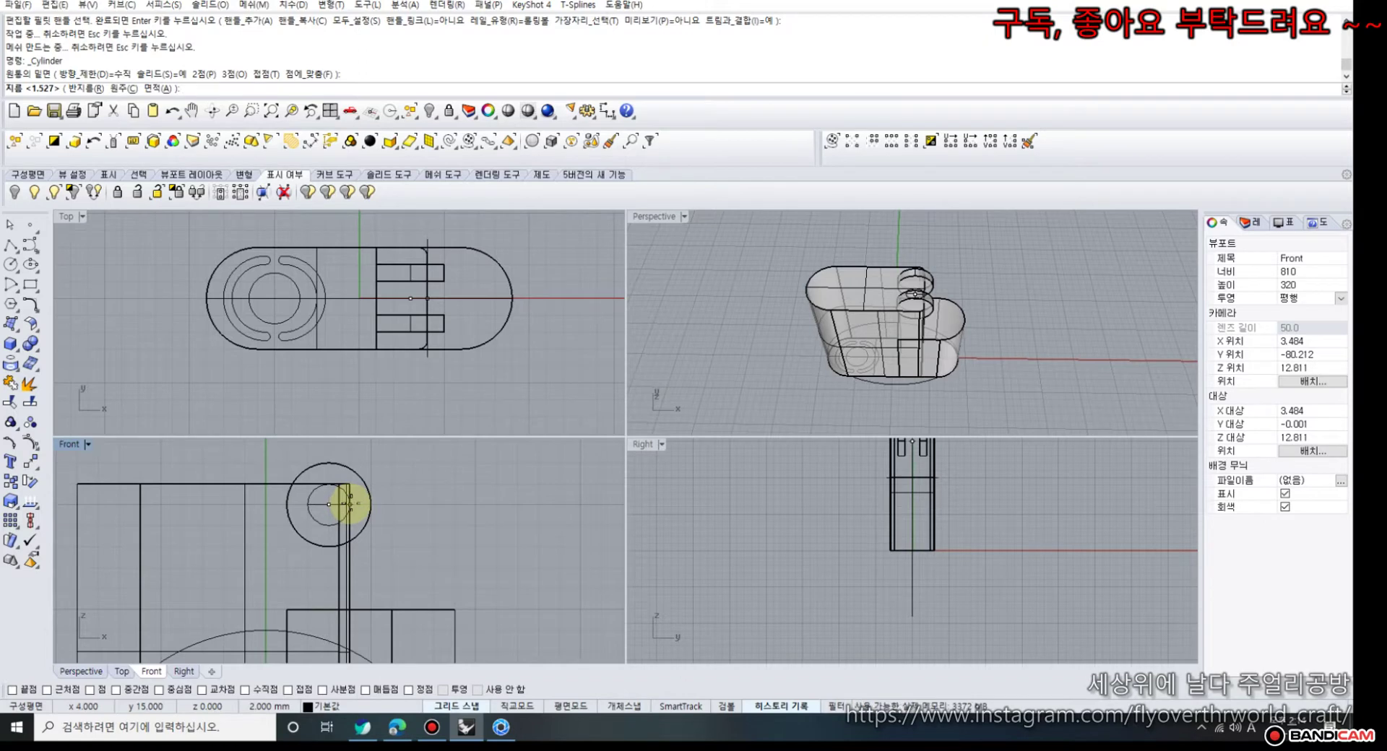
pyautogui.click(464, 709)
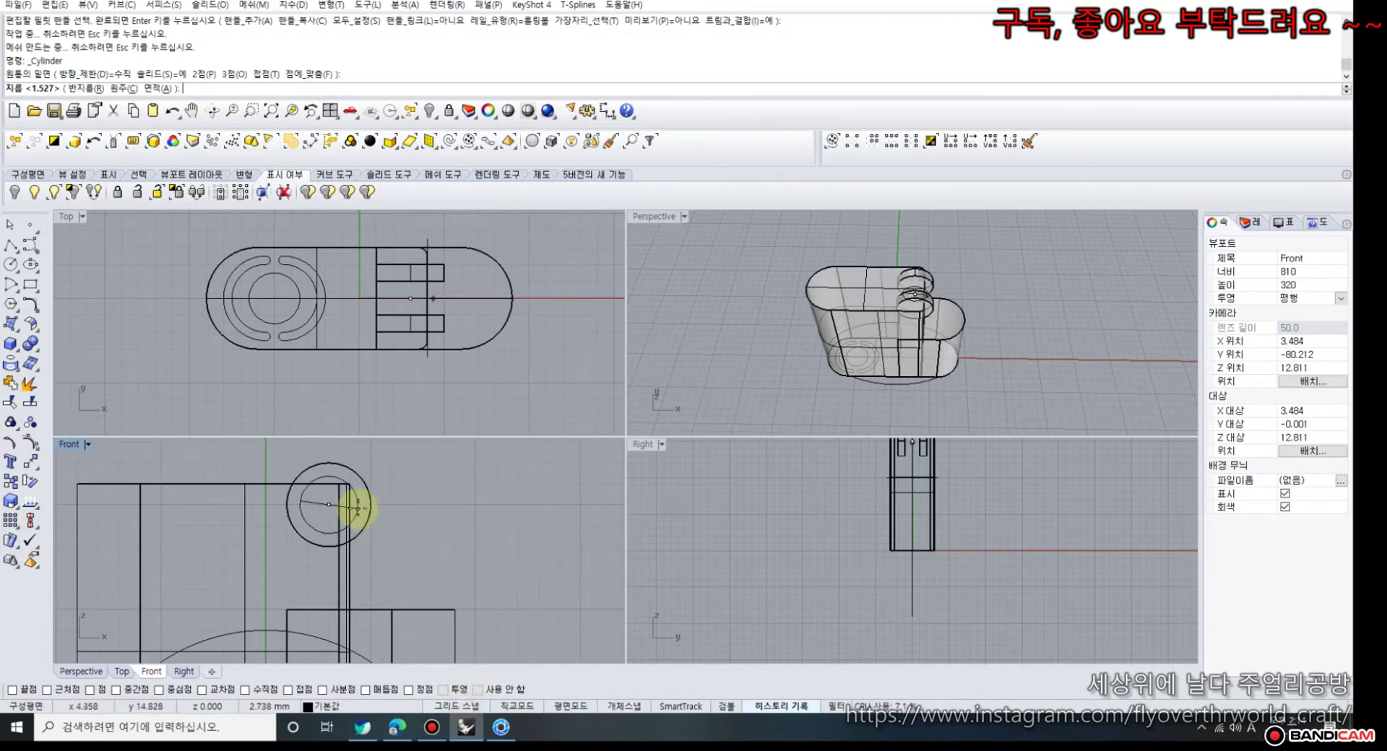
pyautogui.click(356, 507)
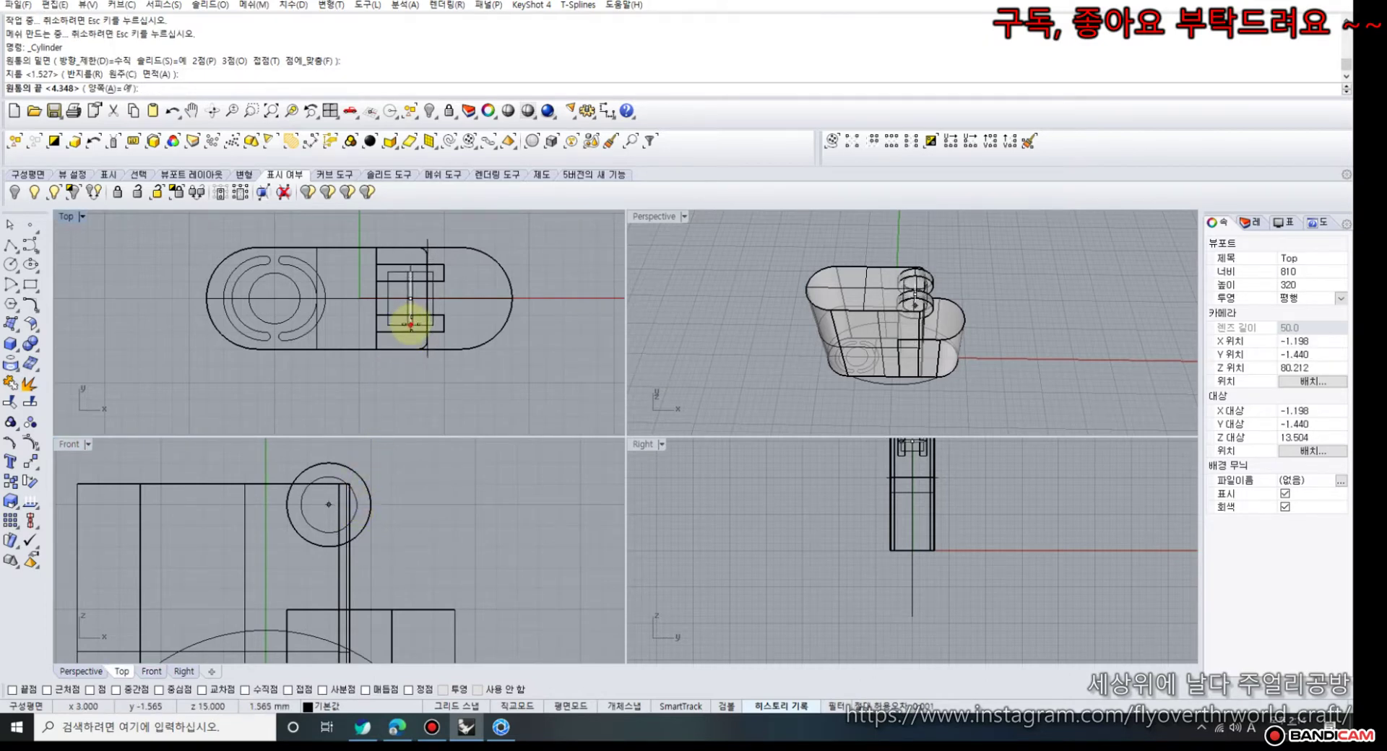
pyautogui.click(410, 325)
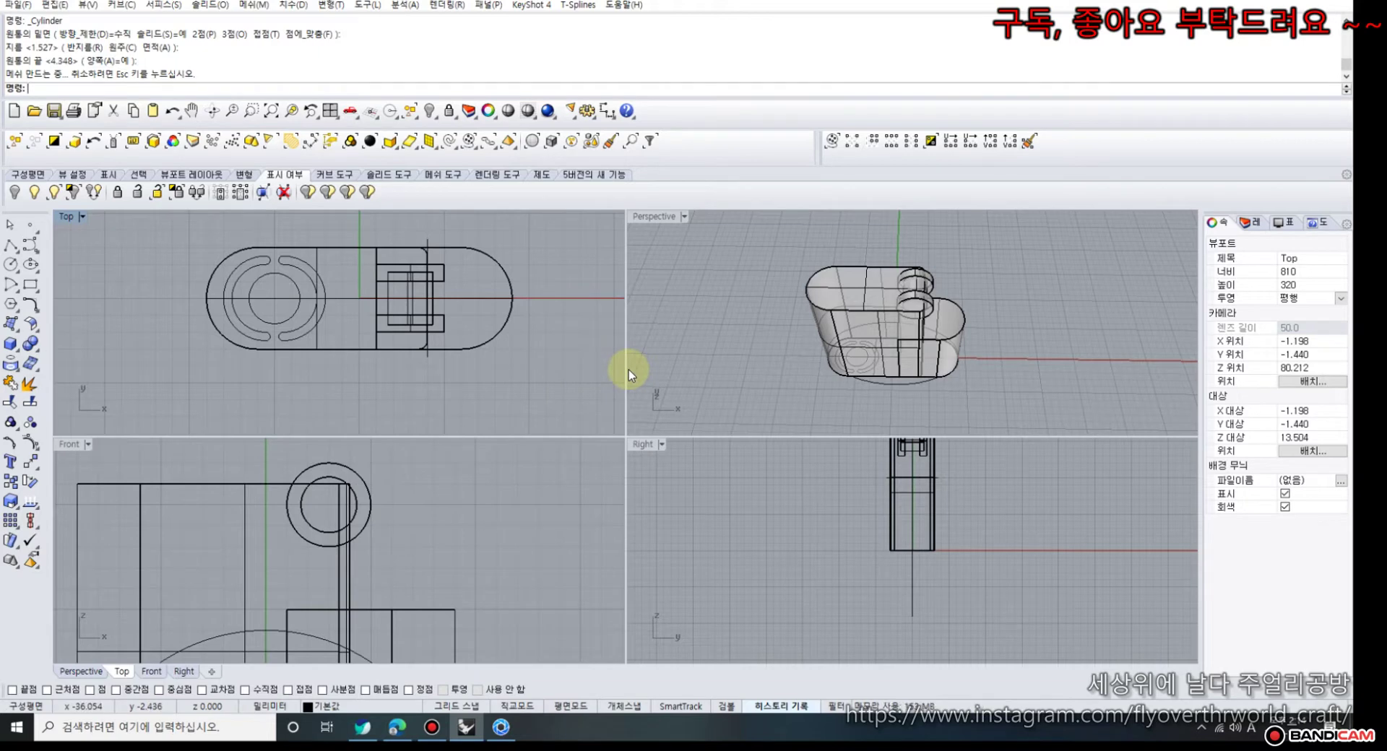
# - Group the connecting cylinder with the two discs
pyautogui.click(911, 278)
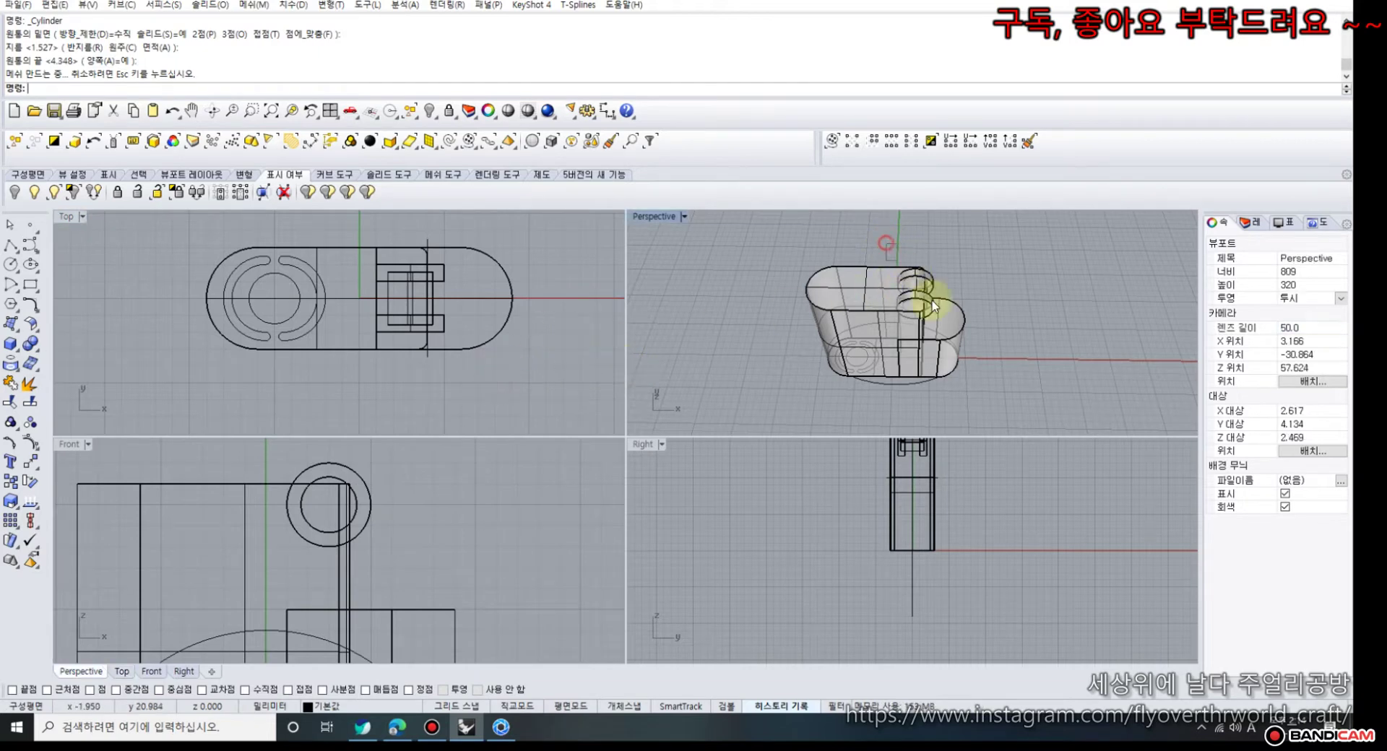
pyautogui.moveTo(364, 254); pyautogui.dragTo(451, 338)
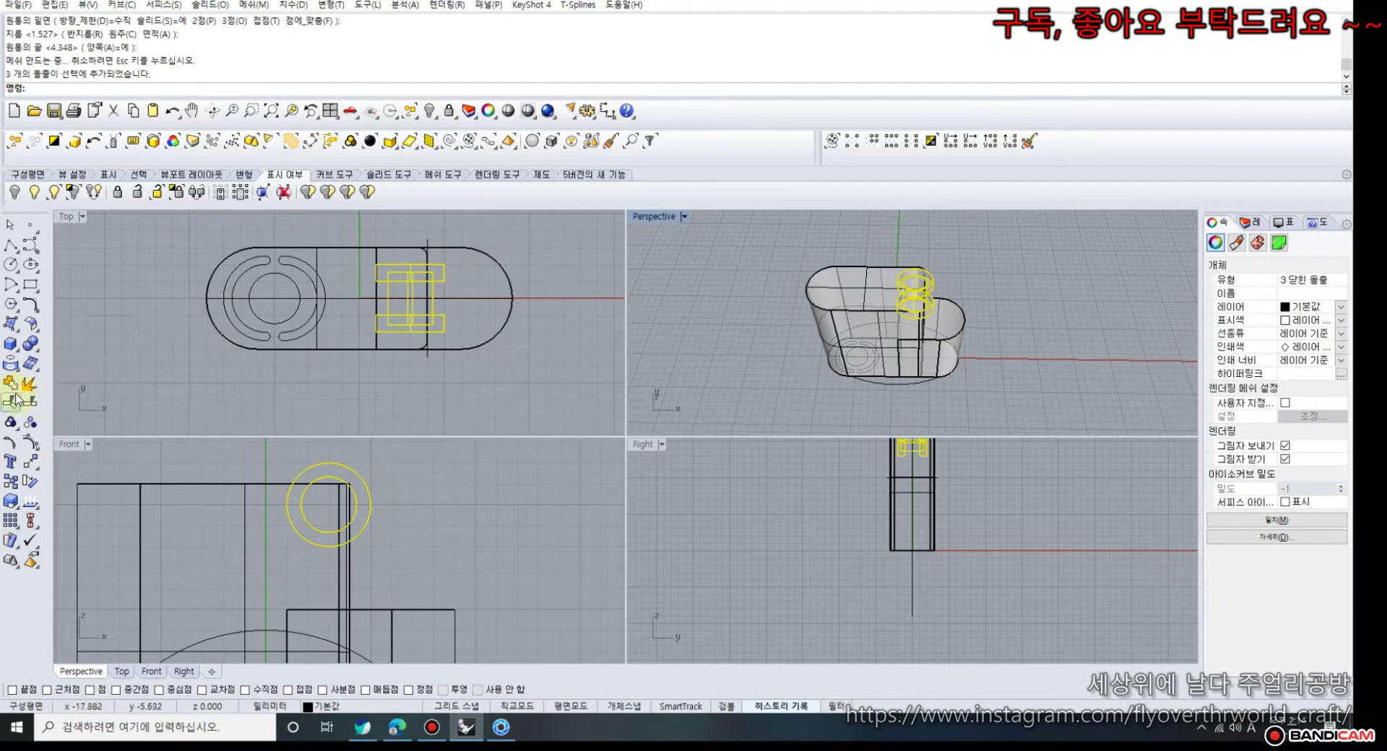
pyautogui.click(10, 425)
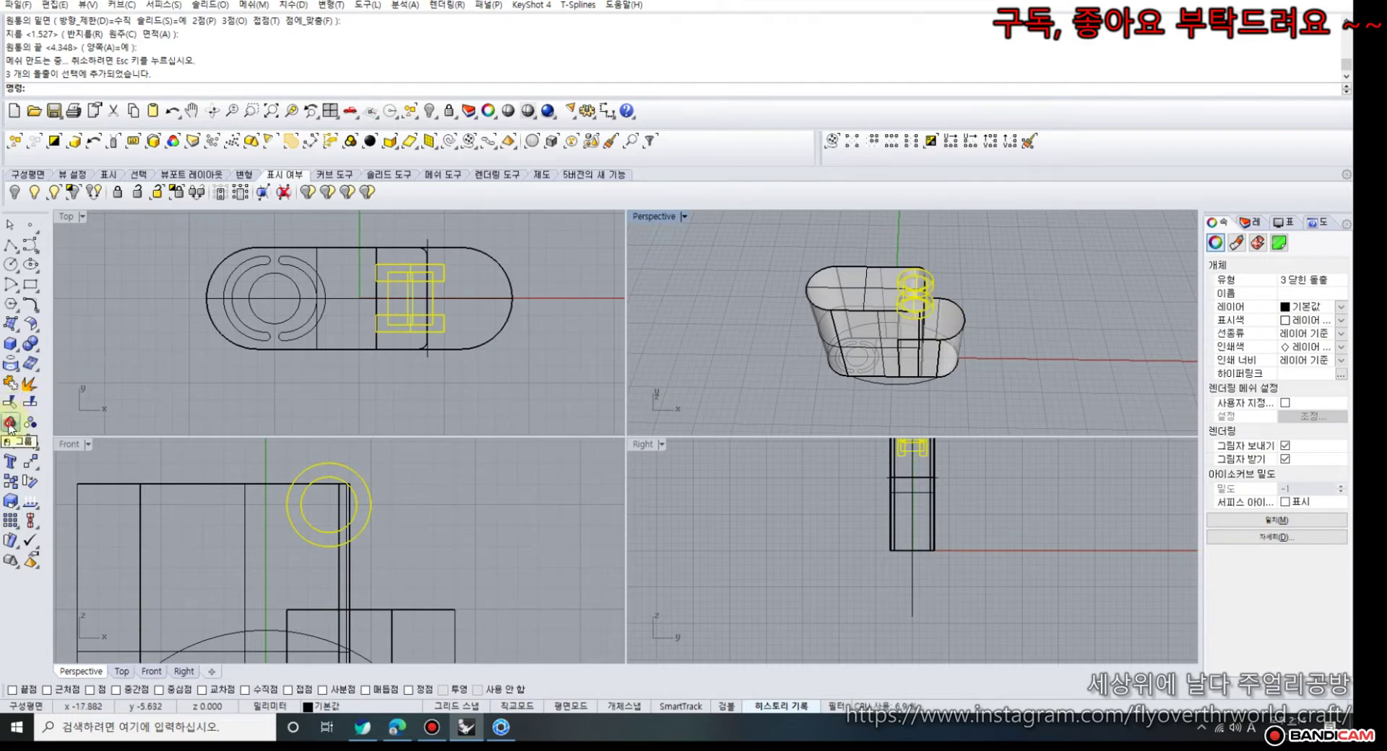
pyautogui.click(302, 393)
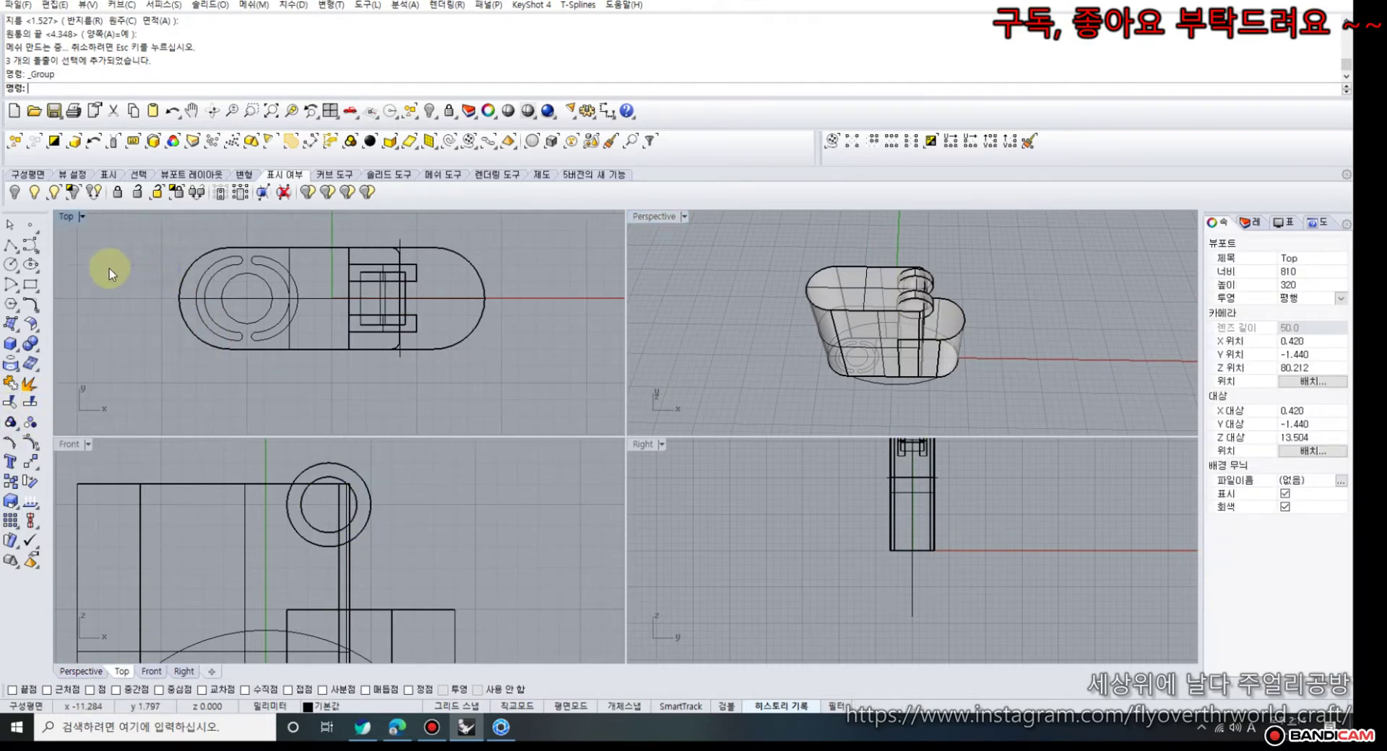
# - With grid snap on, draw a 6 by 5 mm rectangle around the grouped discs in the Top view, starting at X 0, Y 2.5
pyautogui.click(31, 285)
pyautogui.scroll(3, 408, 284)
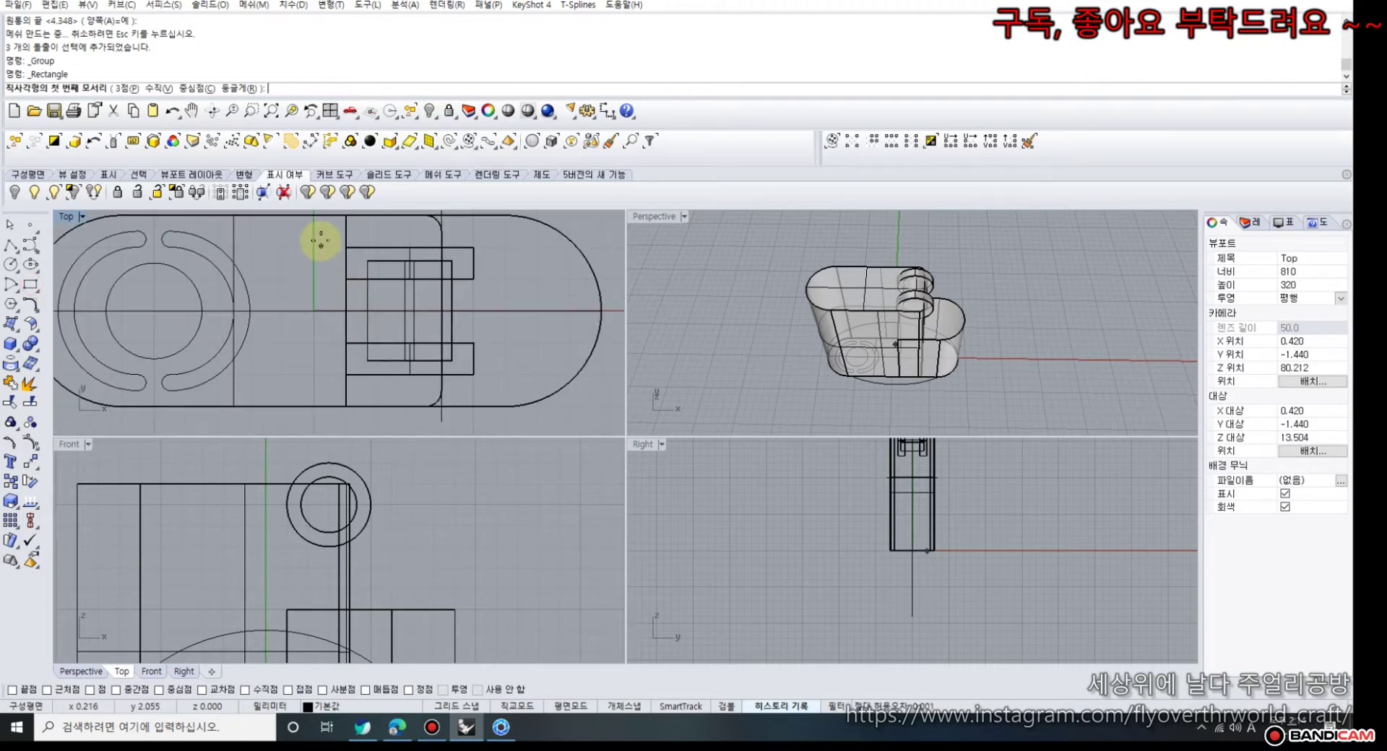
pyautogui.click(458, 593)
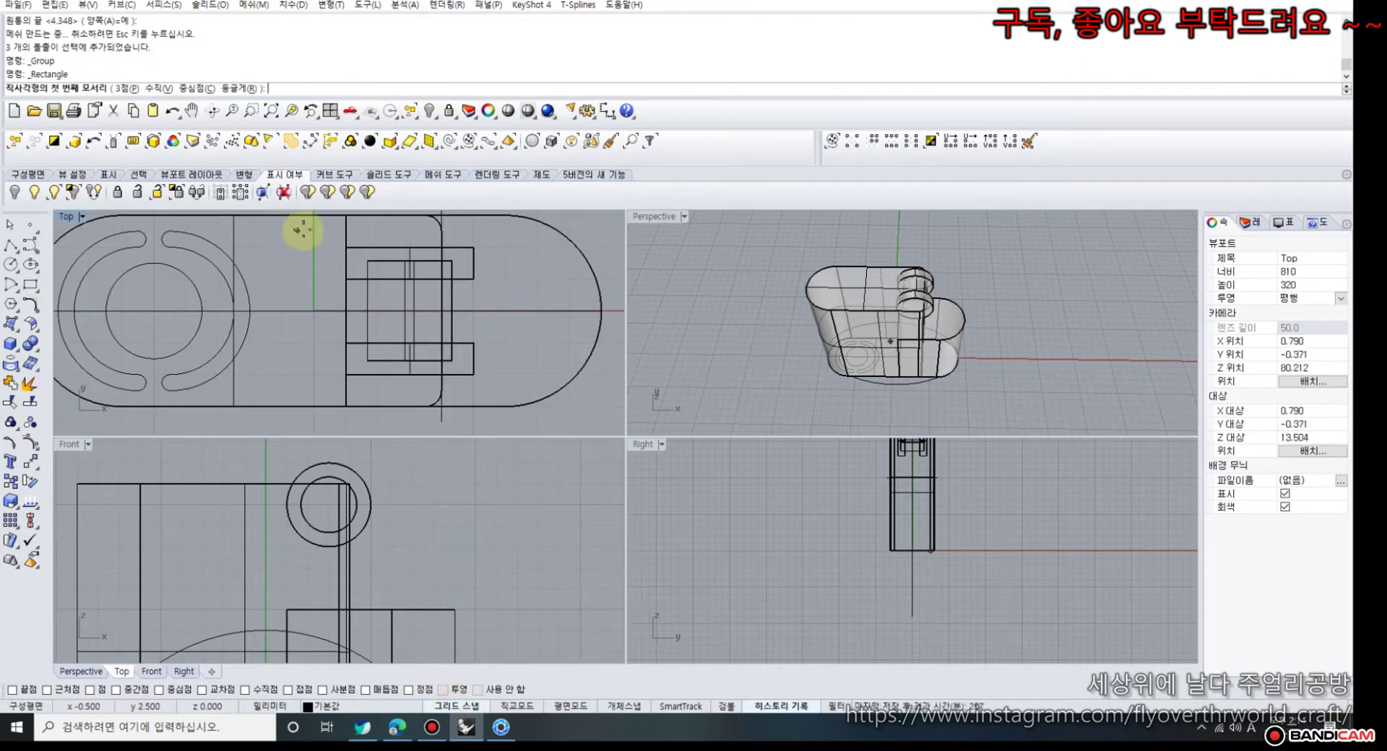
pyautogui.click(313, 231)
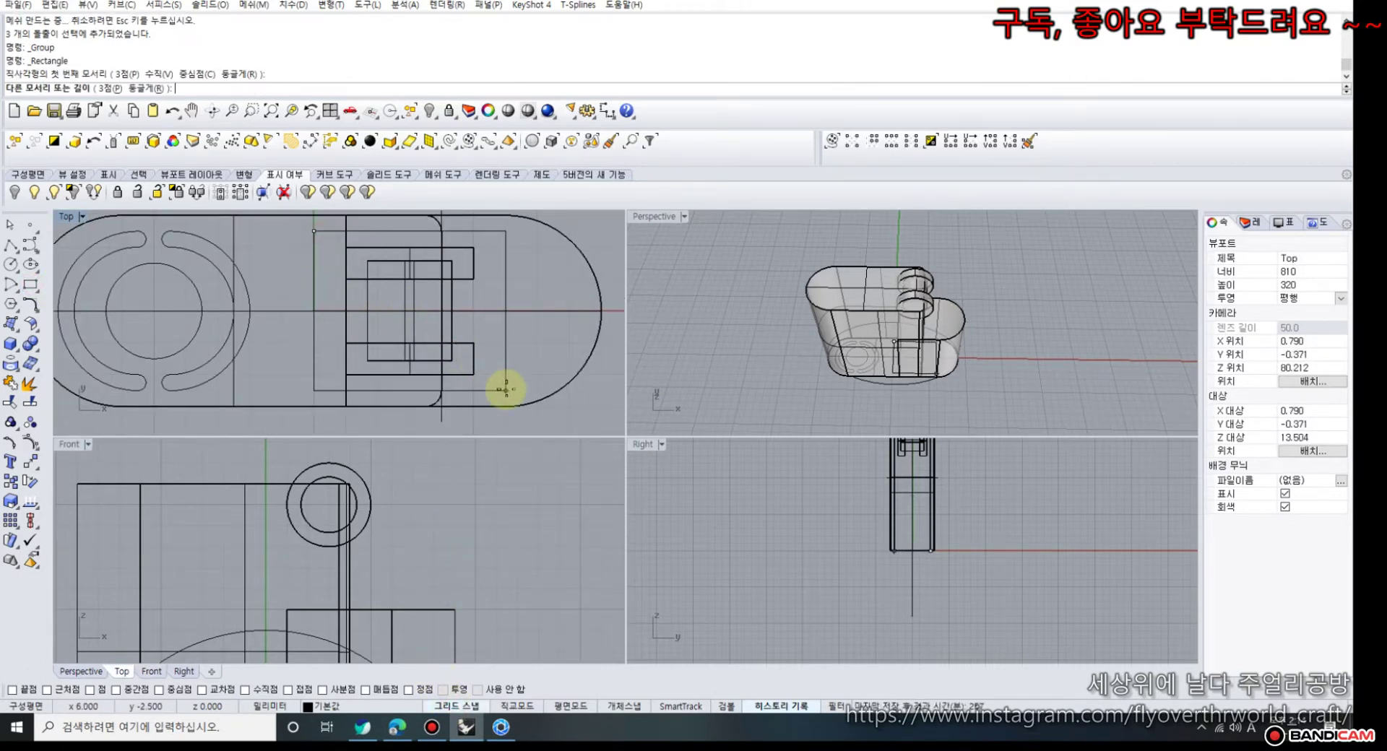
pyautogui.click(507, 389)
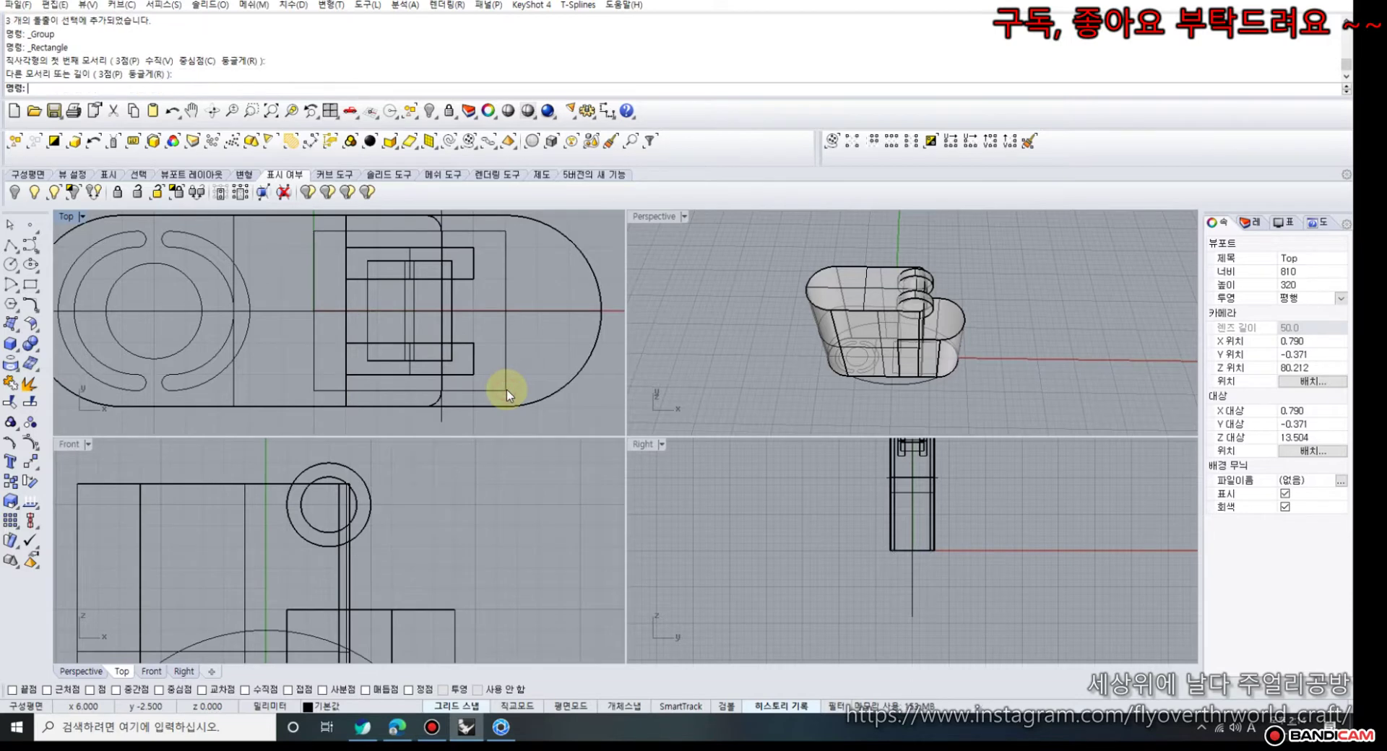
# - Move the rectangle up 10 mm in the Front view to the shorter solid's top and extrude it 8 mm upward as a solid
pyautogui.click(507, 337)
pyautogui.scroll(-5, 458, 466)
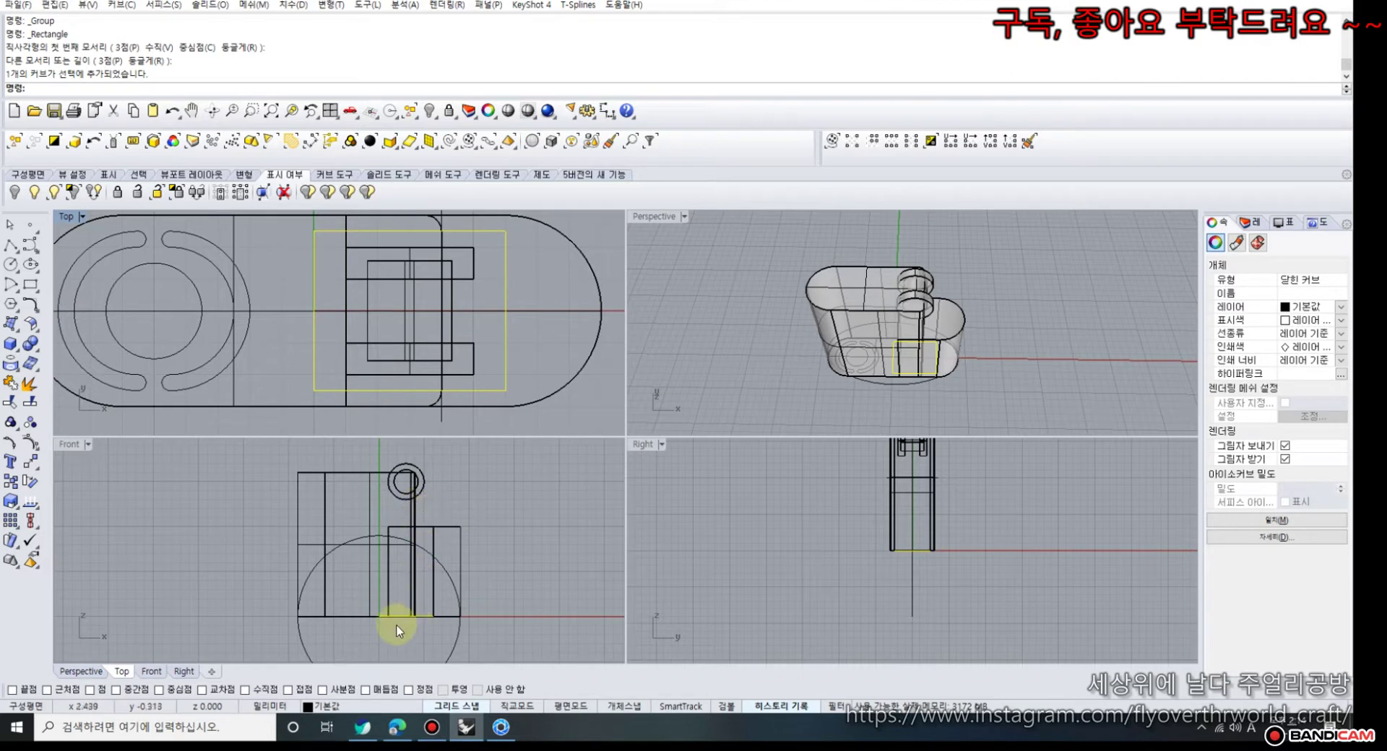
pyautogui.moveTo(405, 617); pyautogui.dragTo(408, 526)
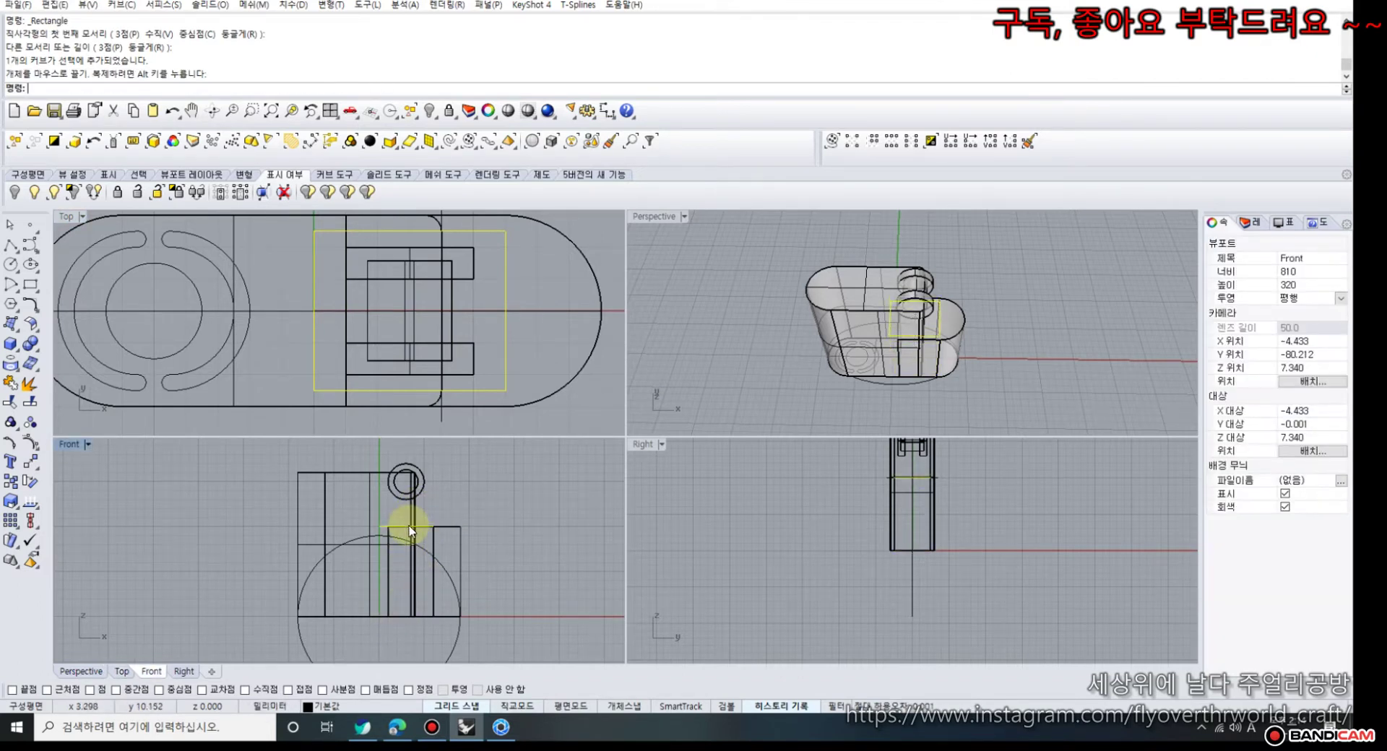
pyautogui.click(15, 340)
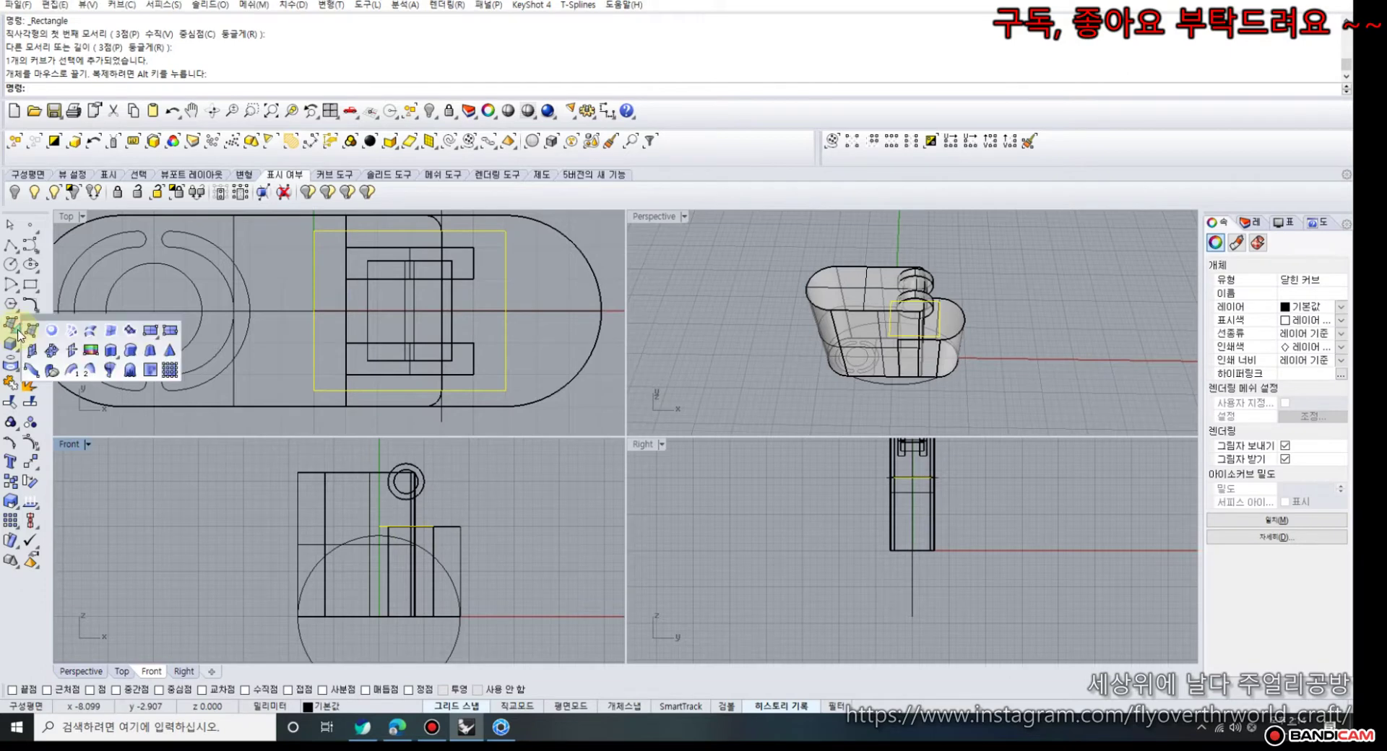
pyautogui.click(101, 354)
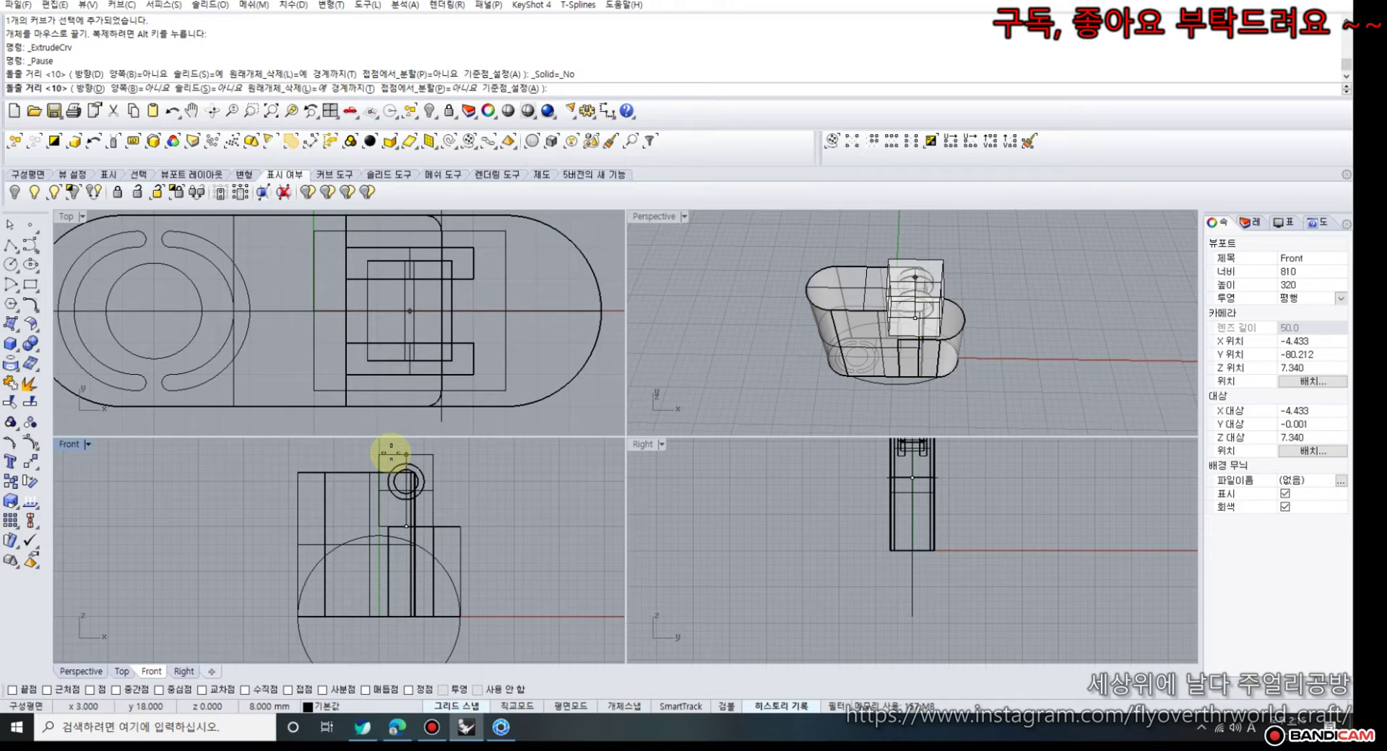
pyautogui.click(200, 88)
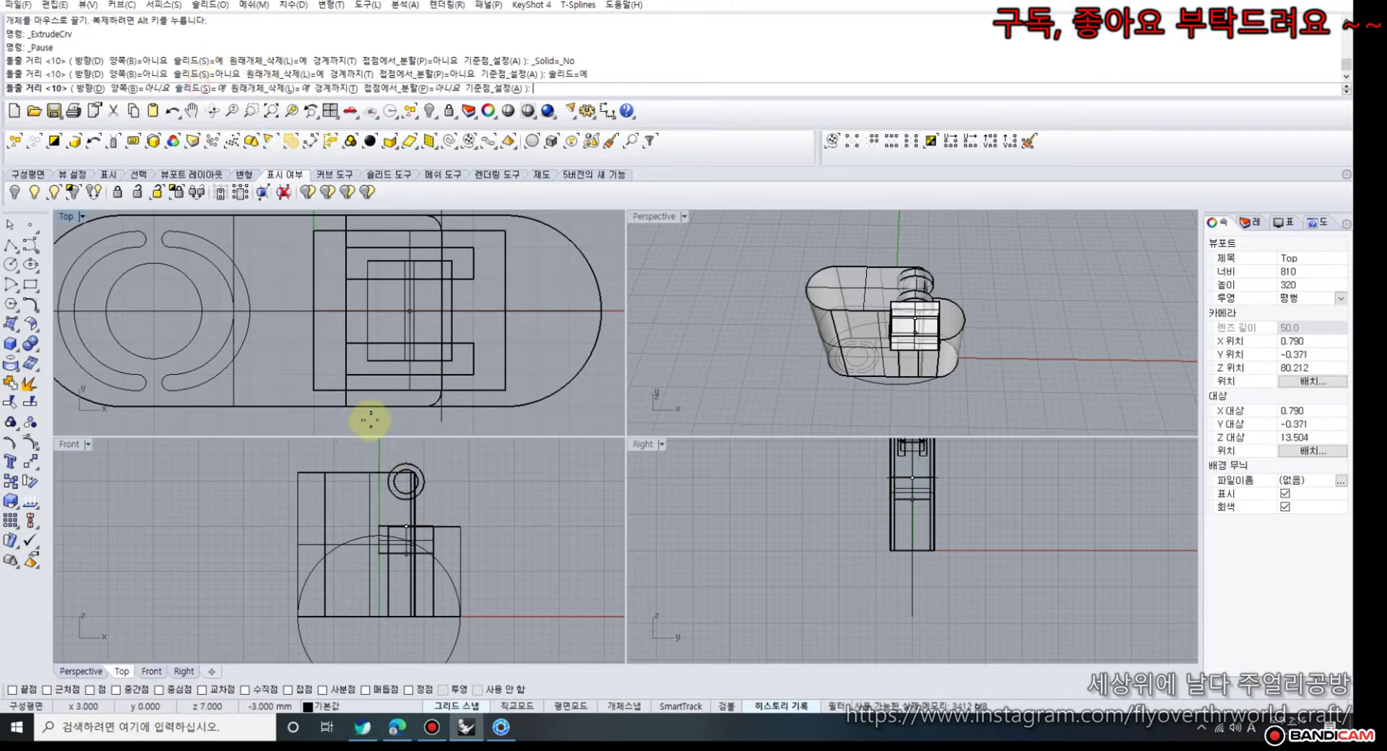
pyautogui.click(404, 455)
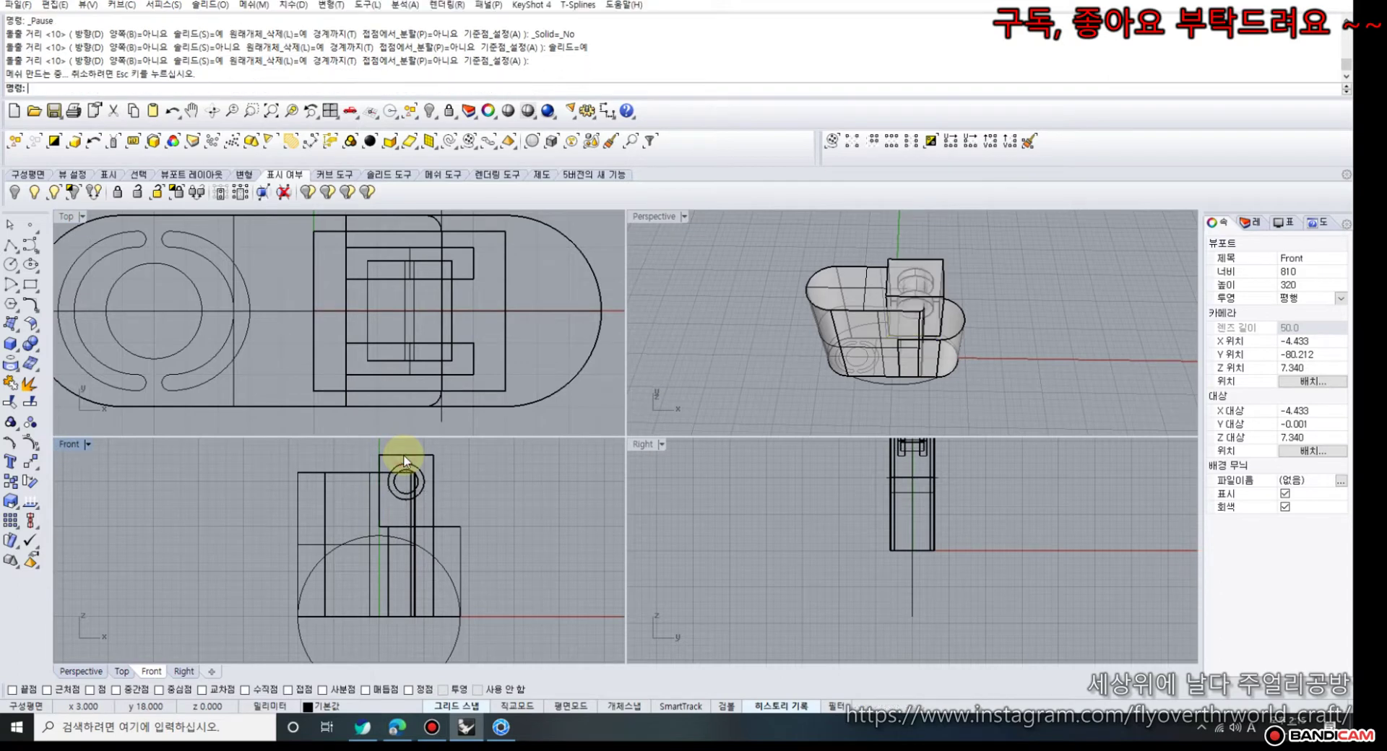
# - Subtract the rectangular block from the taller solid with Boolean Difference
pyautogui.click(768, 325)
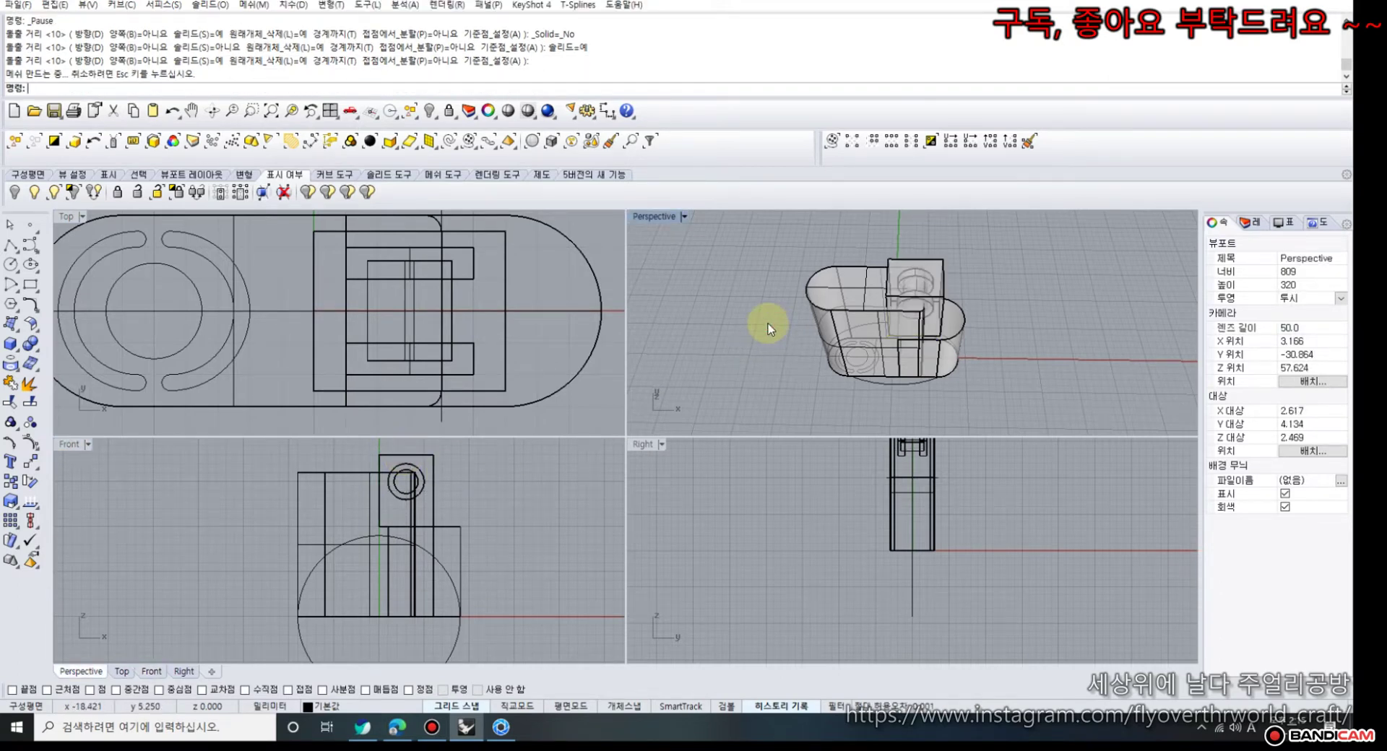
pyautogui.click(855, 289)
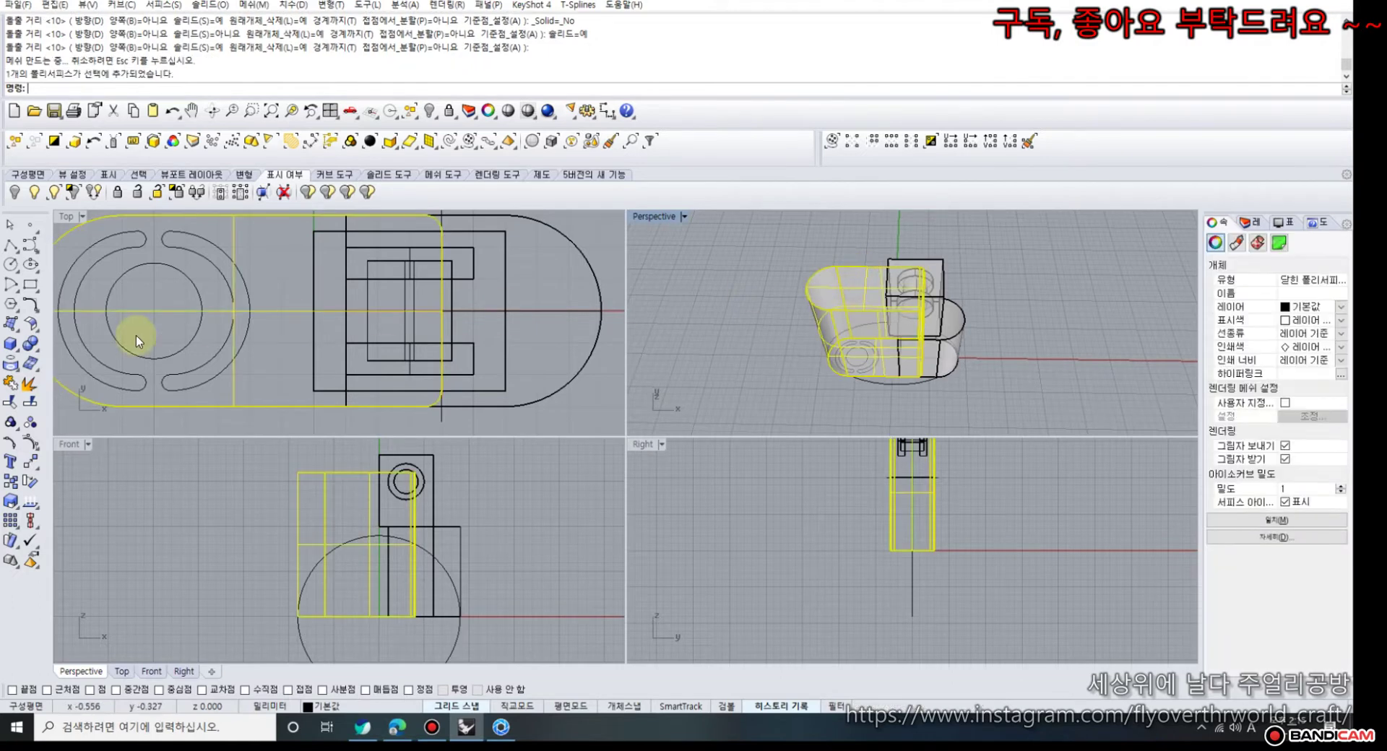
pyautogui.click(38, 354)
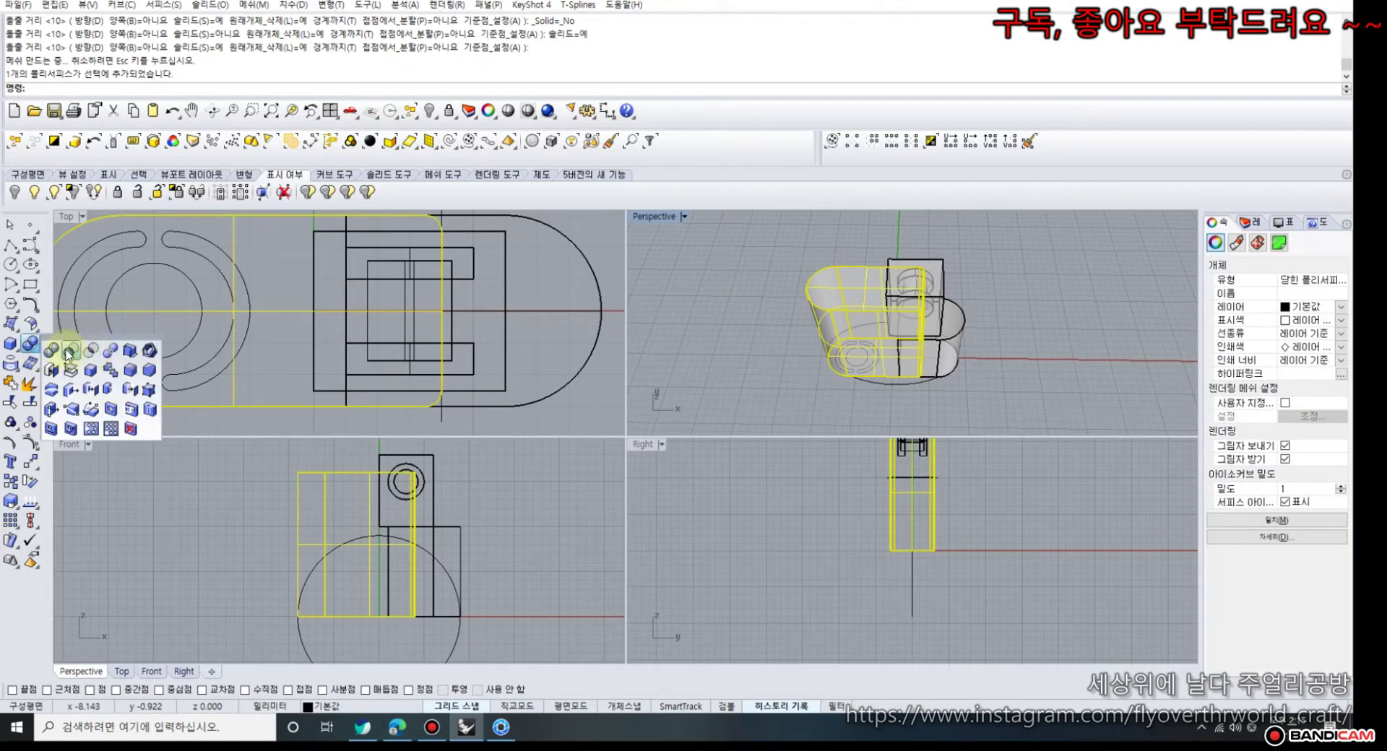
pyautogui.click(69, 354)
pyautogui.click(942, 267)
pyautogui.press('Return')
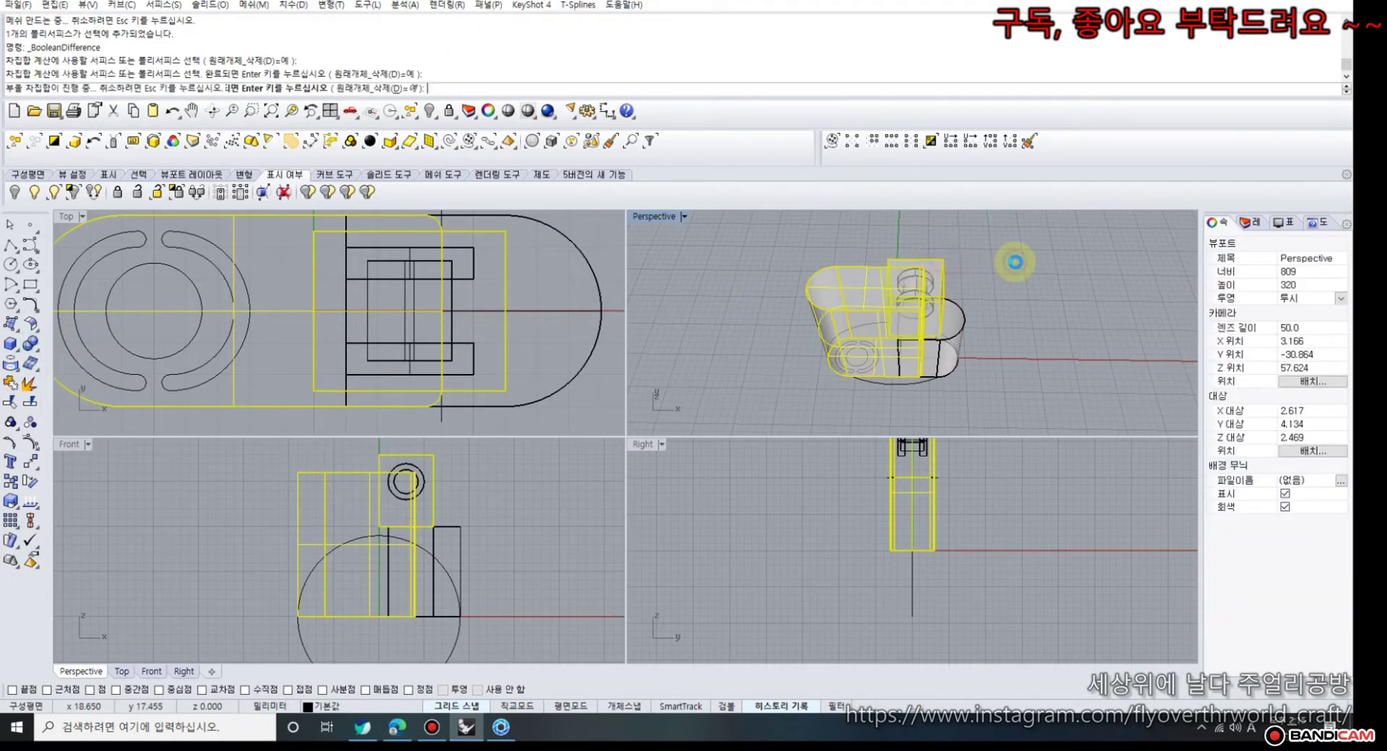
pyautogui.moveTo(1016, 288); pyautogui.dragTo(987, 310, button='right')
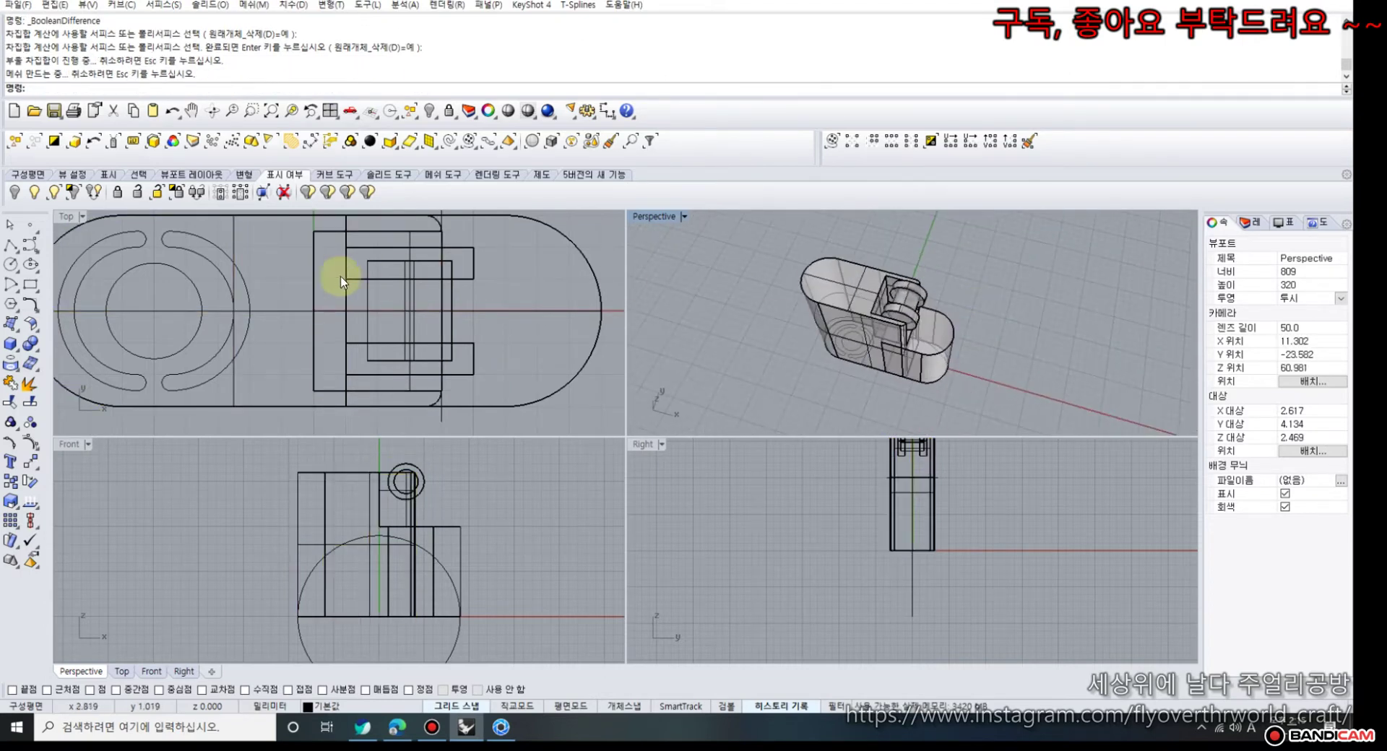
# - Draw a solid cylinder about 0.7 mm in diameter and 0.8 mm long, centred on the discs' axis in the Front view
pyautogui.click(9, 350)
pyautogui.click(48, 346)
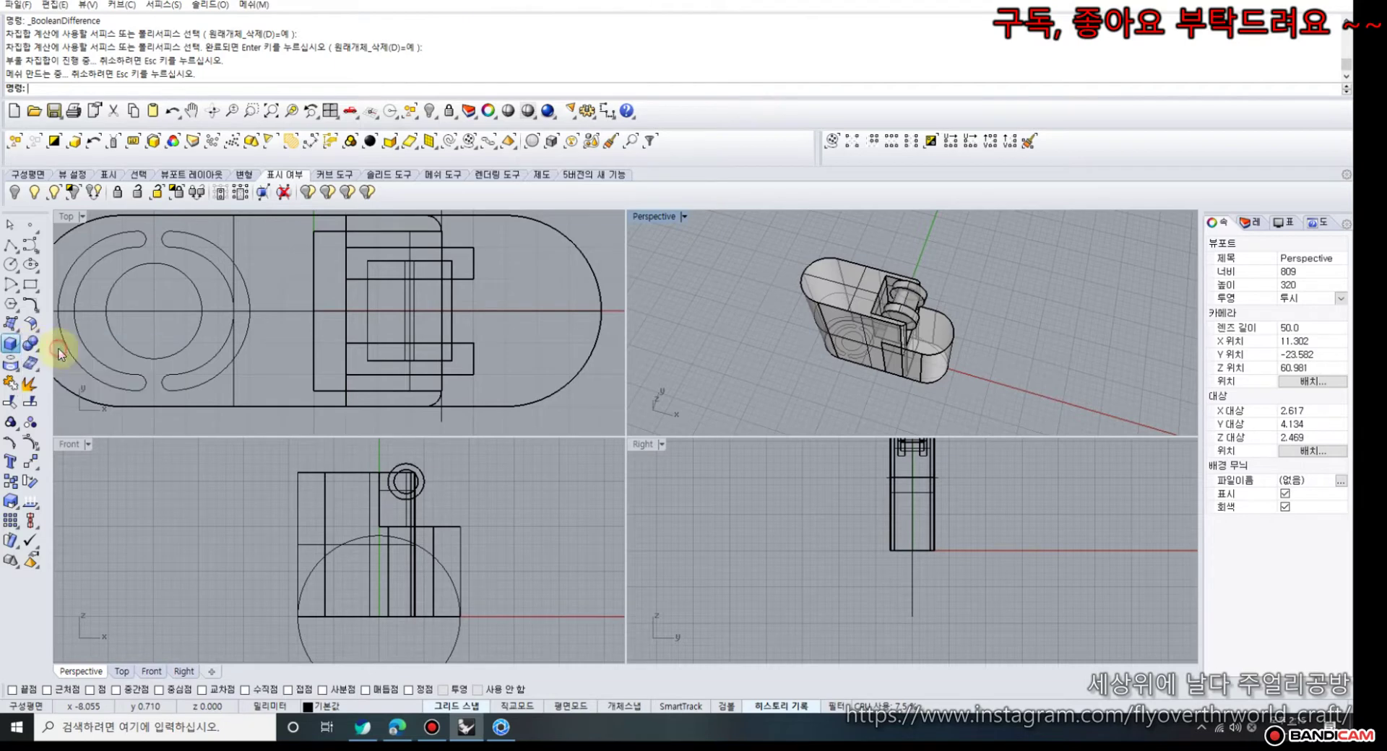
pyautogui.scroll(5, 394, 492)
pyautogui.click(421, 463)
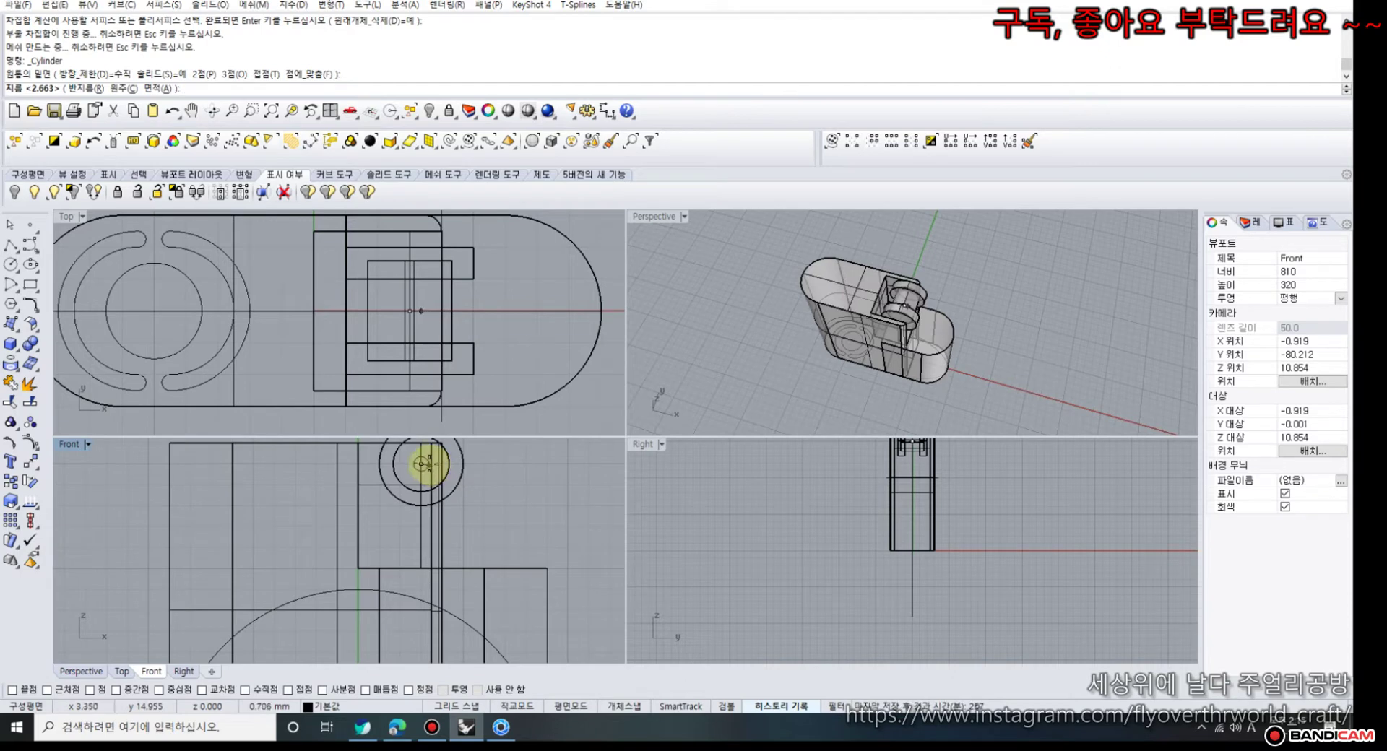
pyautogui.click(427, 463)
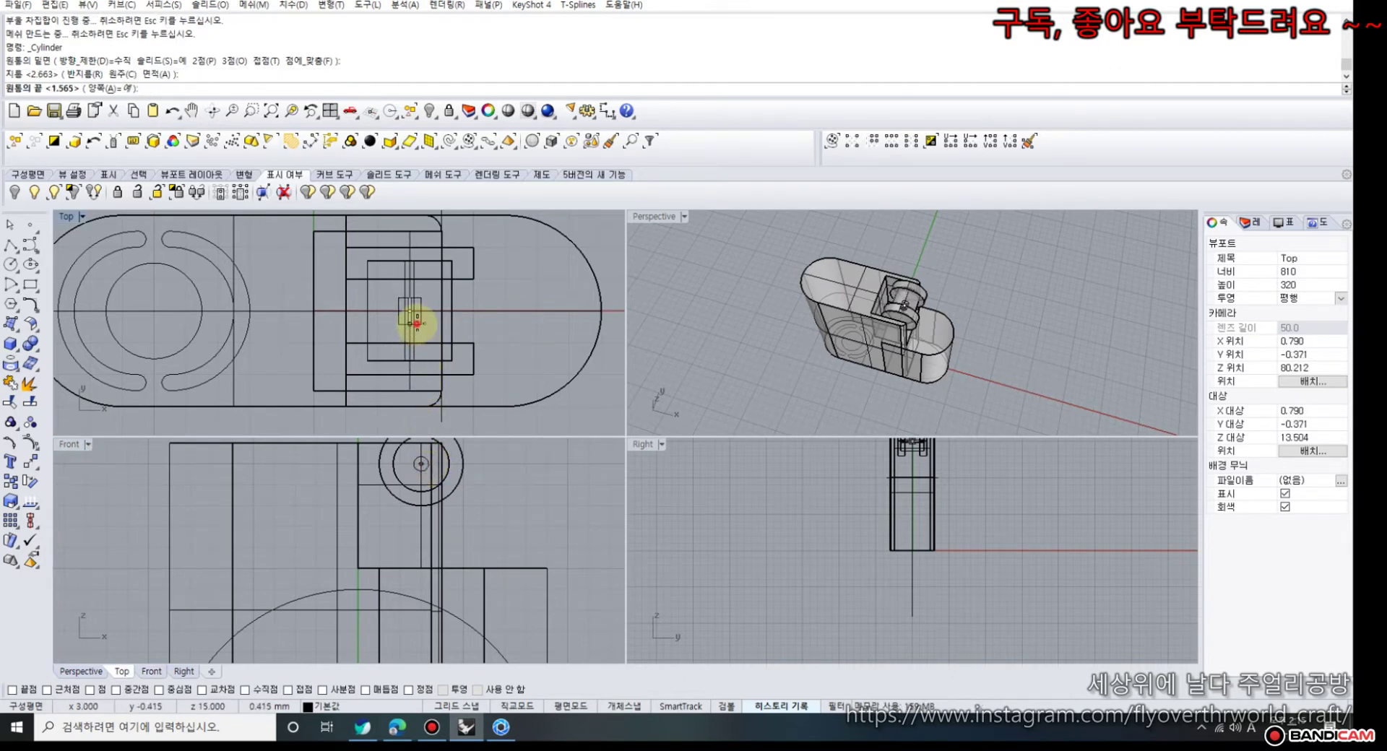
pyautogui.click(415, 323)
# - Move the small cylinder outward to one disc in the Top view and mirror a copy across the X axis onto the other disc
pyautogui.moveTo(414, 318); pyautogui.dragTo(425, 243)
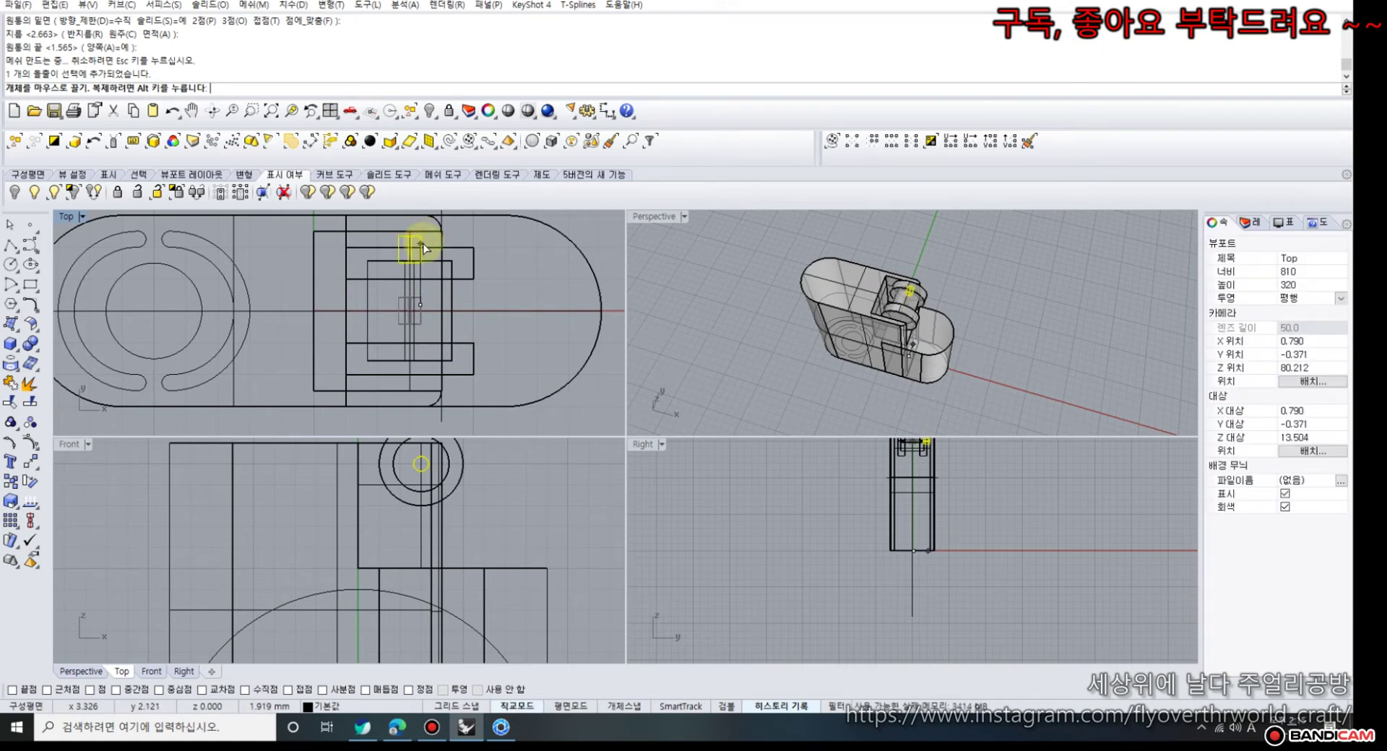
pyautogui.moveTo(424, 250); pyautogui.dragTo(422, 246)
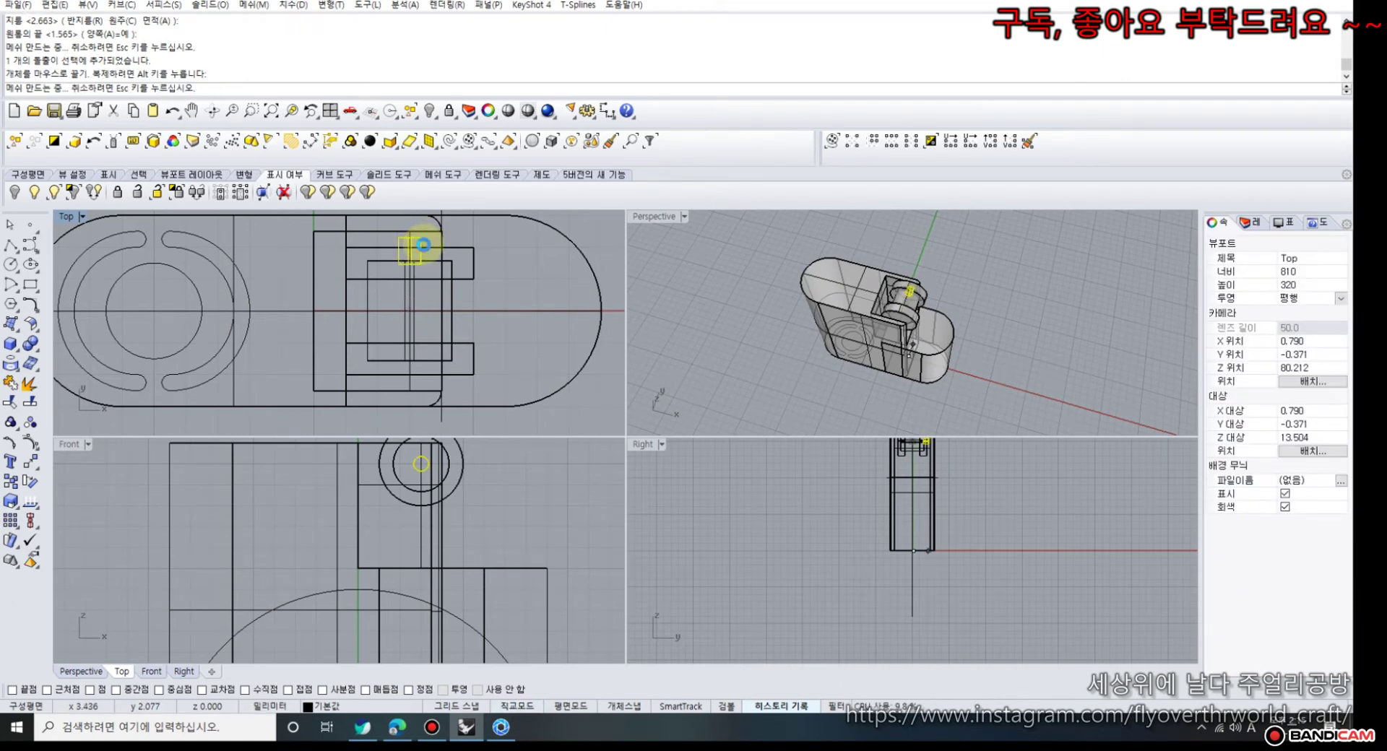
pyautogui.click(35, 470)
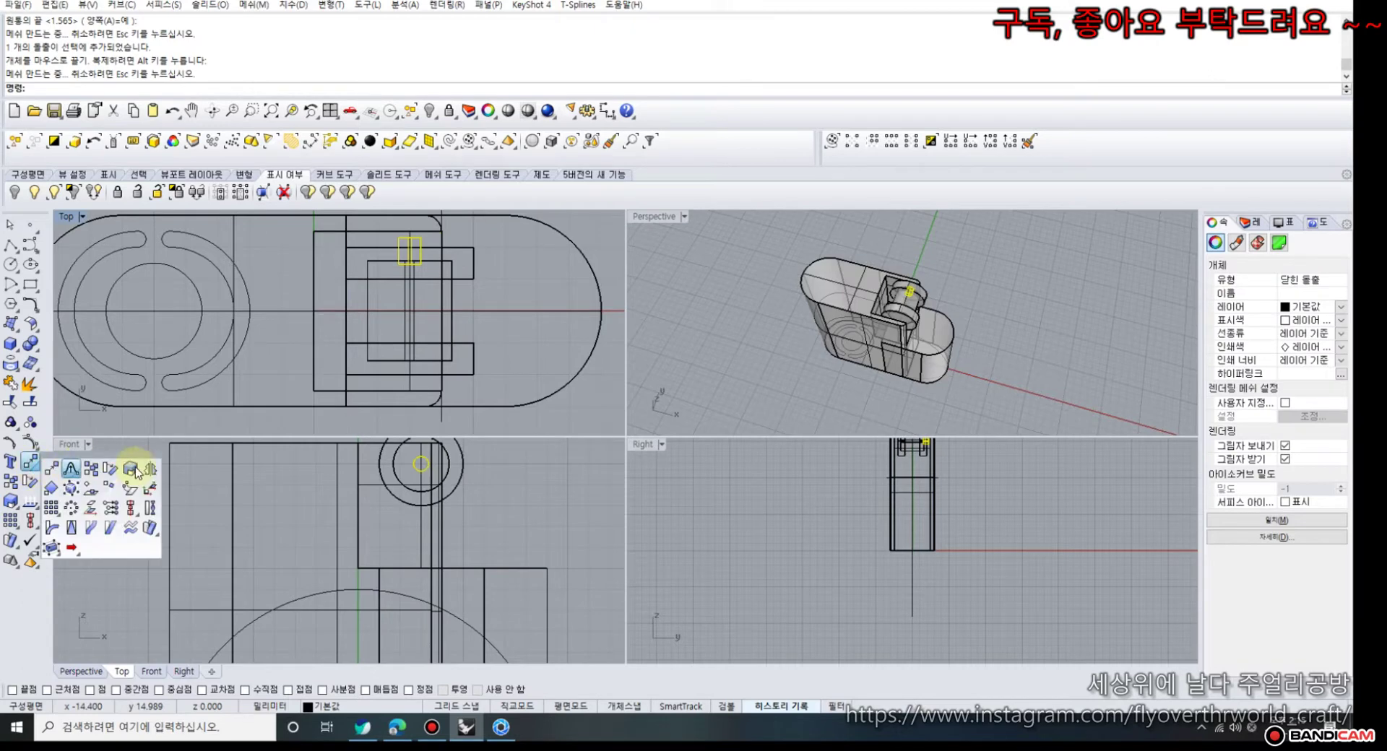
pyautogui.click(149, 471)
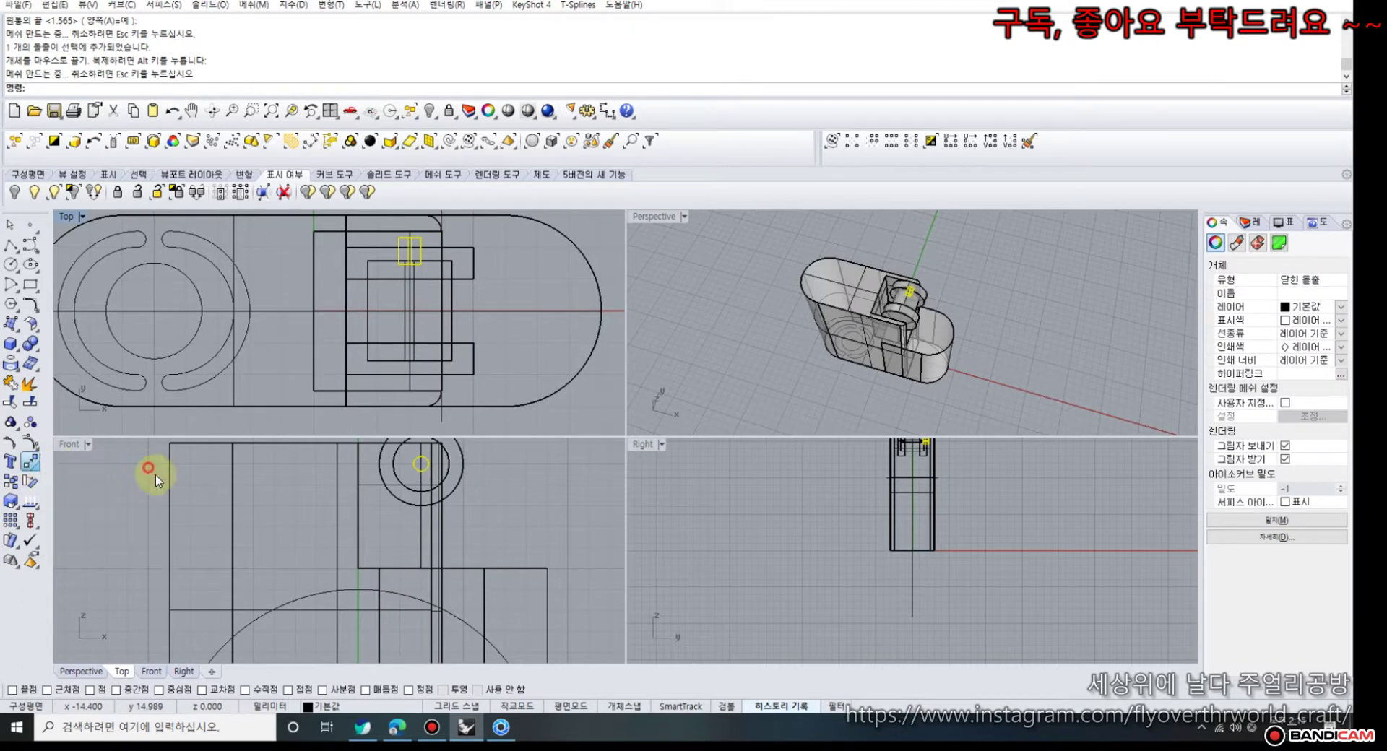
pyautogui.click(281, 312)
pyautogui.click(312, 316)
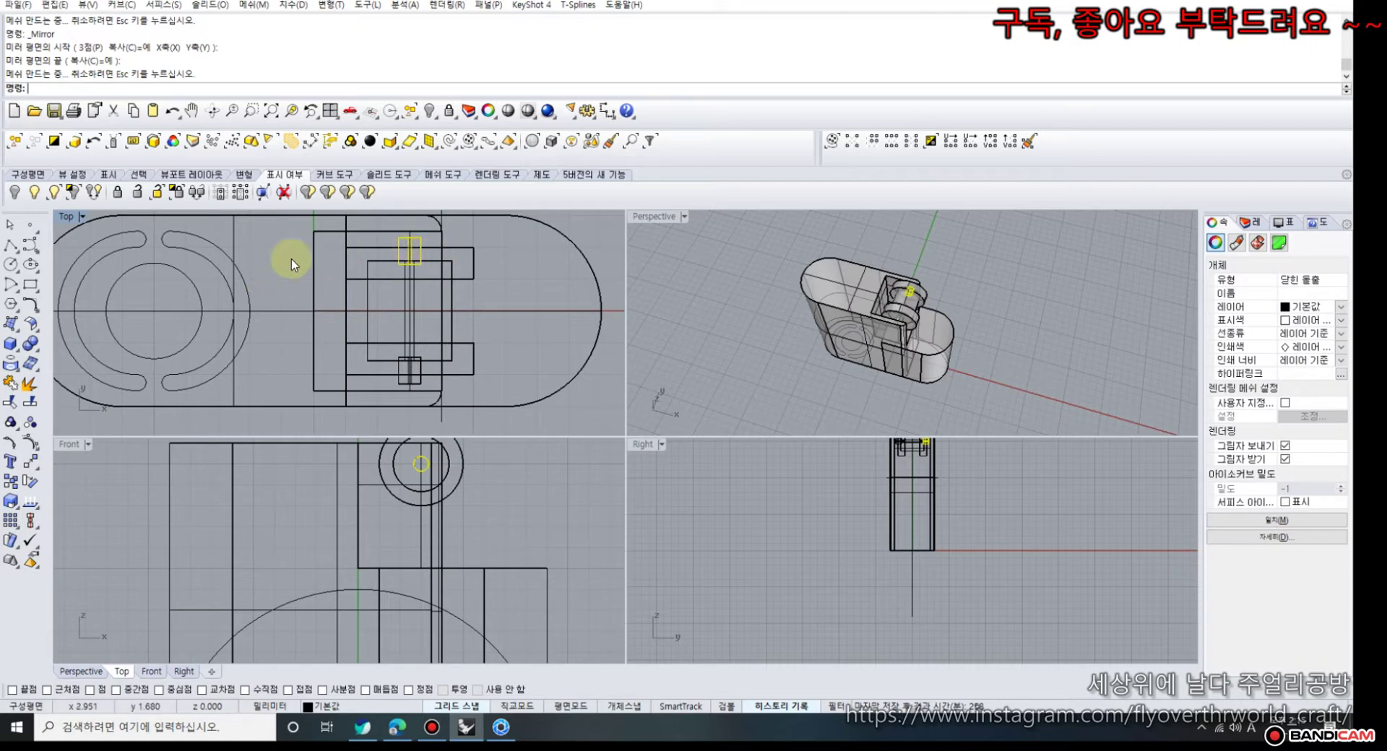
pyautogui.press('Escape')
# - Group the two small cylinders with the existing disc group
pyautogui.click(389, 262)
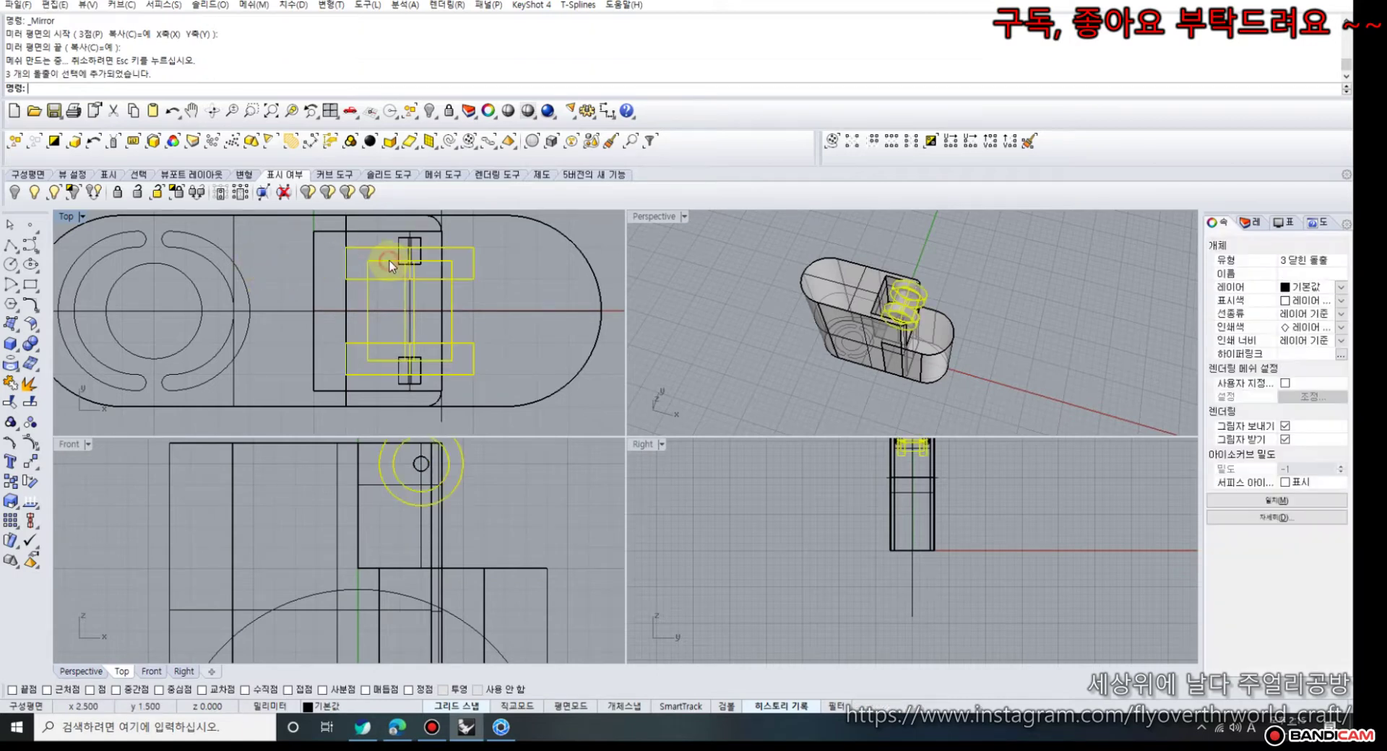
pyautogui.keyDown('shift'); pyautogui.click(399, 242); pyautogui.keyUp('shift')
pyautogui.keyDown('shift'); pyautogui.click(397, 368); pyautogui.keyUp('shift')
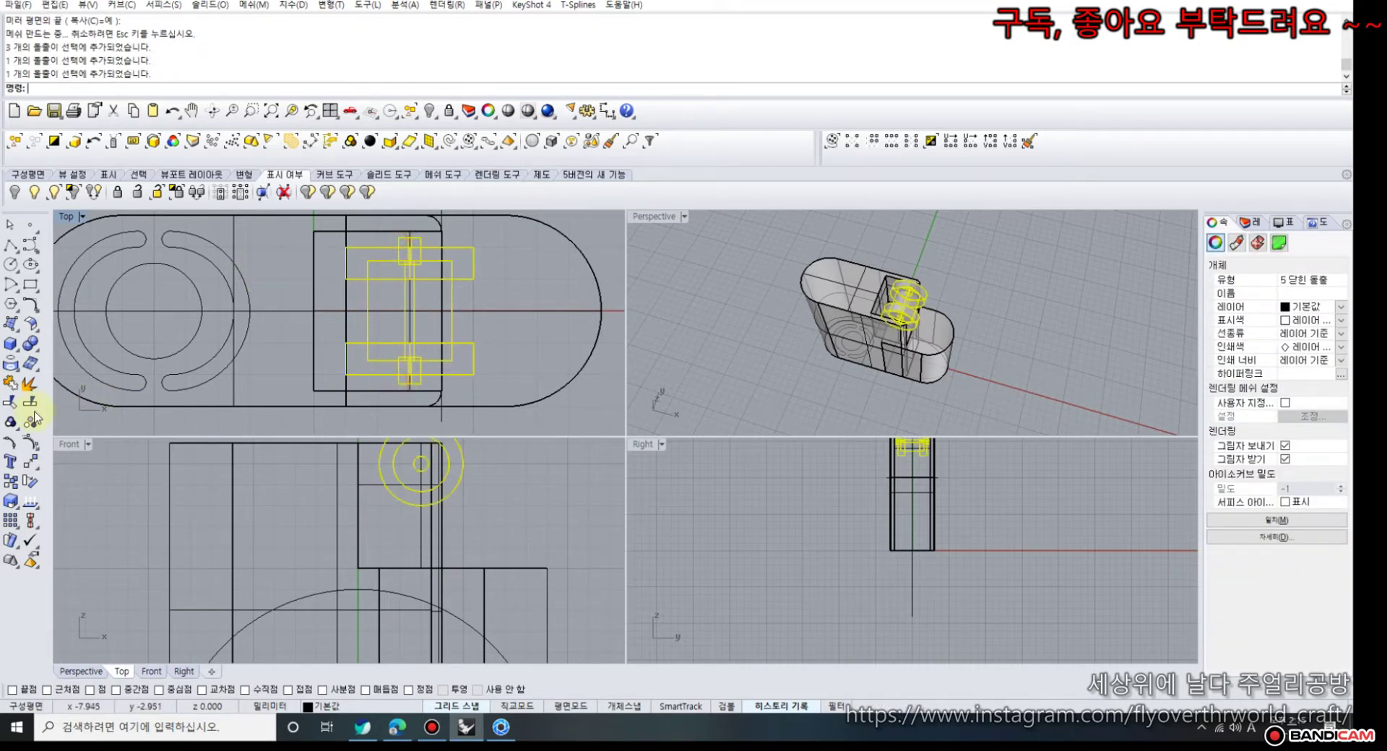
pyautogui.click(10, 423)
pyautogui.click(266, 368)
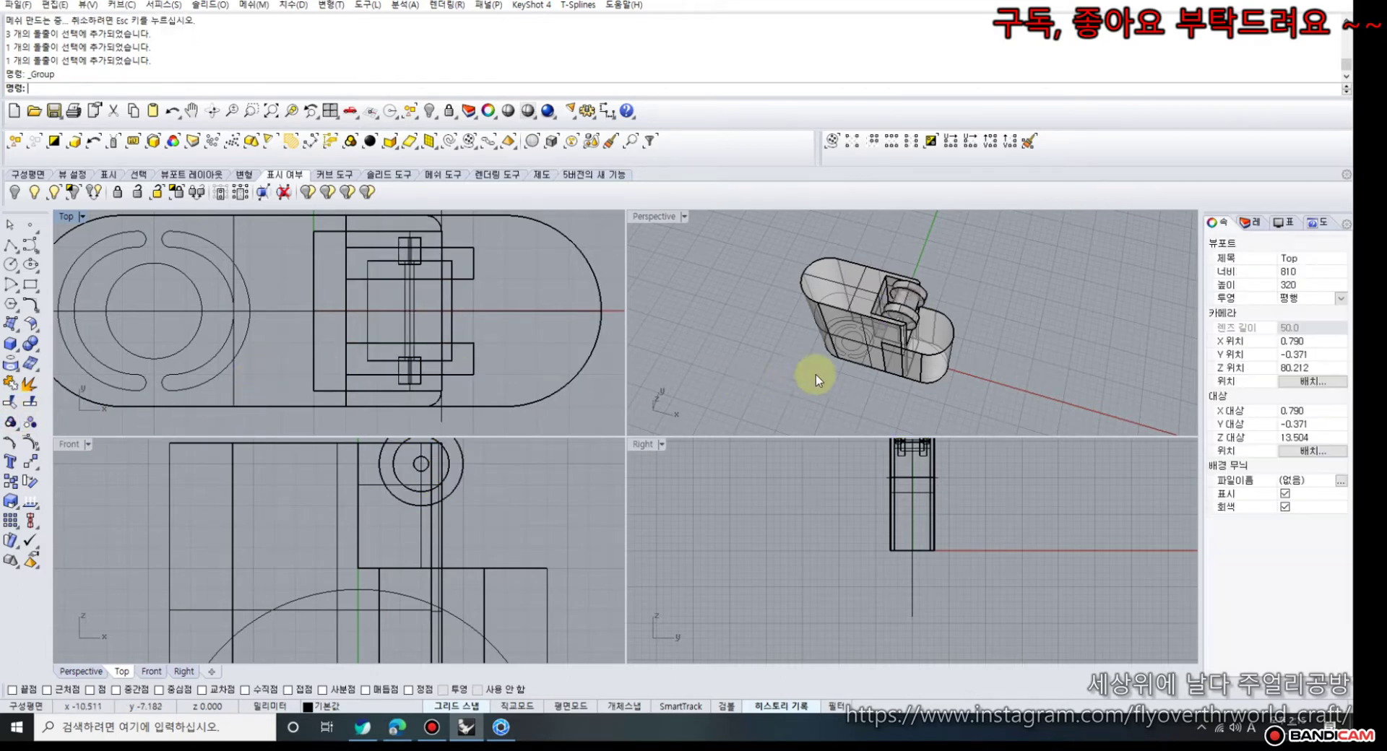
# - Draw a box 2 mm wide, 6 mm high and about 0.5 mm thick from X 4, Z 16 in the Front view, and move it to the taller solid's outer wall
pyautogui.moveTo(812, 377); pyautogui.dragTo(773, 340, button='right')
pyautogui.moveTo(369, 517); pyautogui.dragTo(272, 498, button='right')
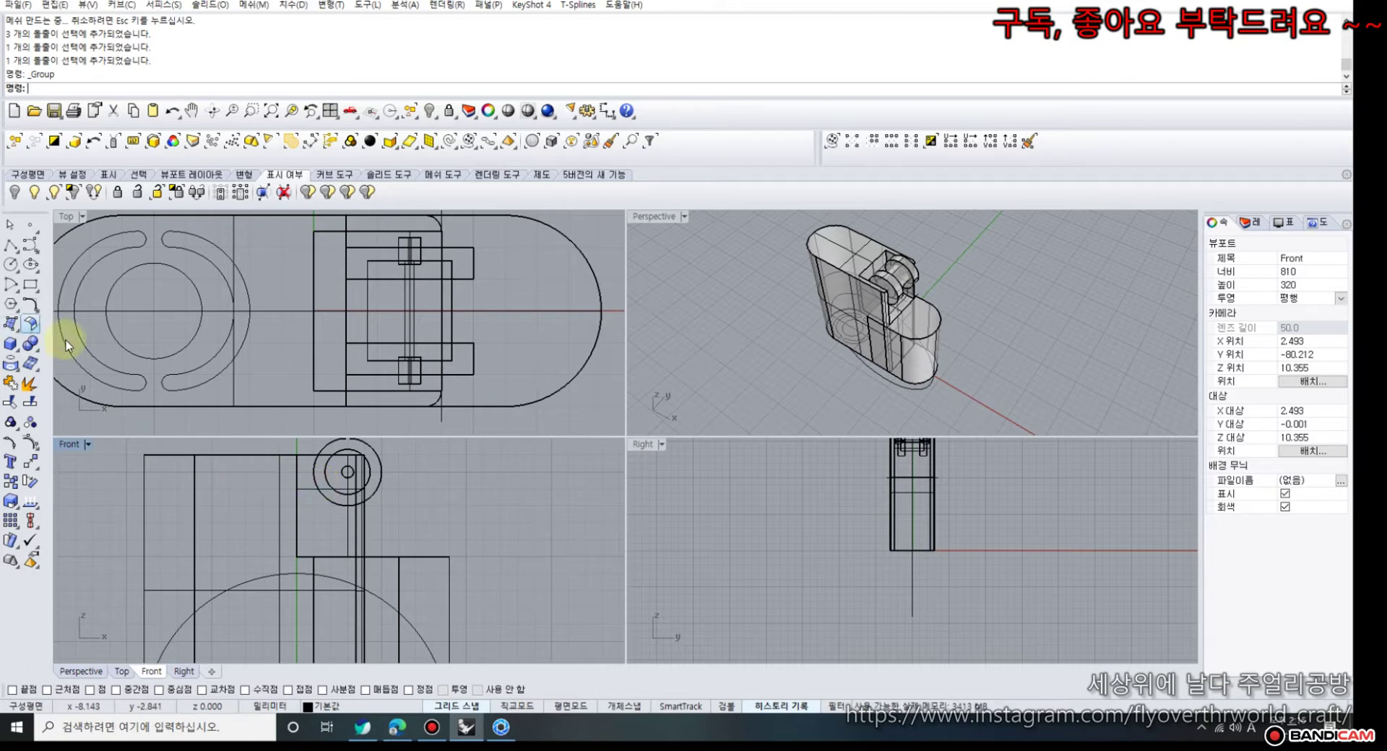
pyautogui.click(8, 350)
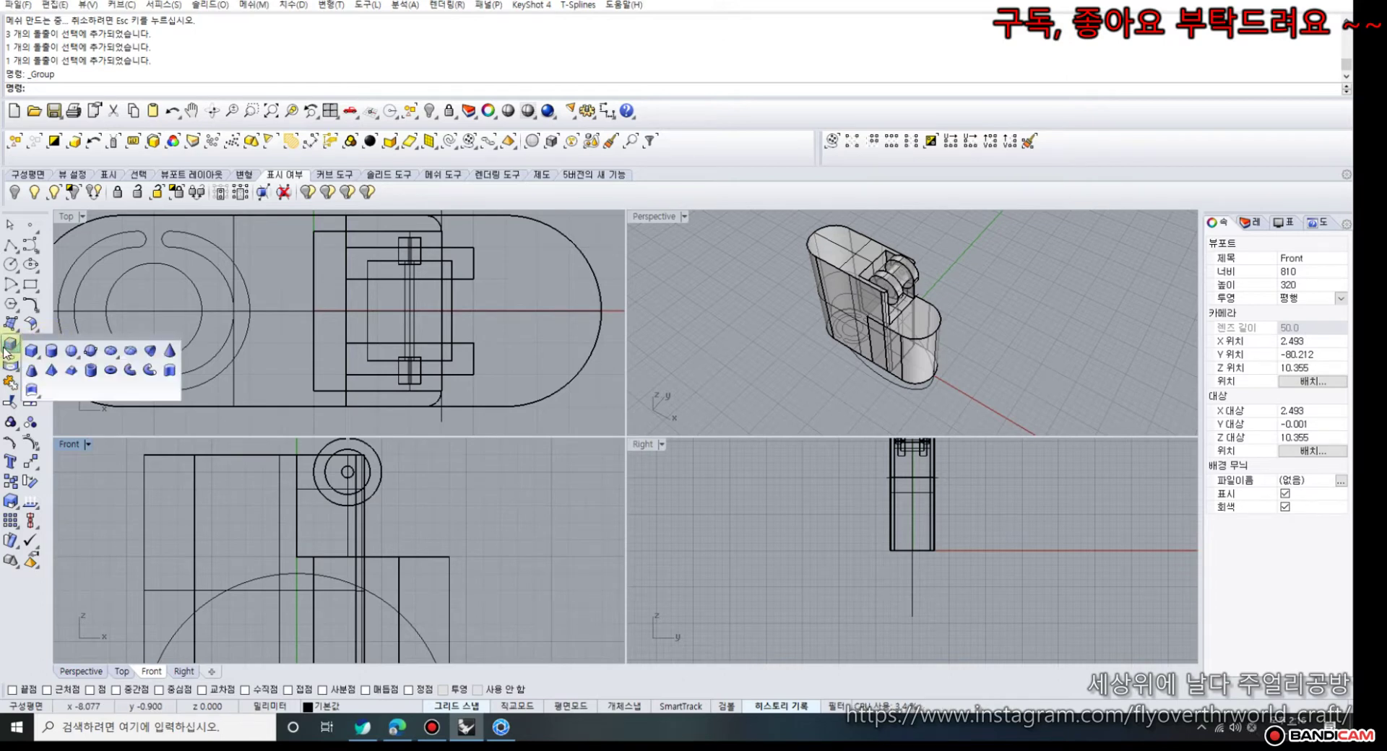
pyautogui.click(31, 352)
pyautogui.scroll(2, 364, 460)
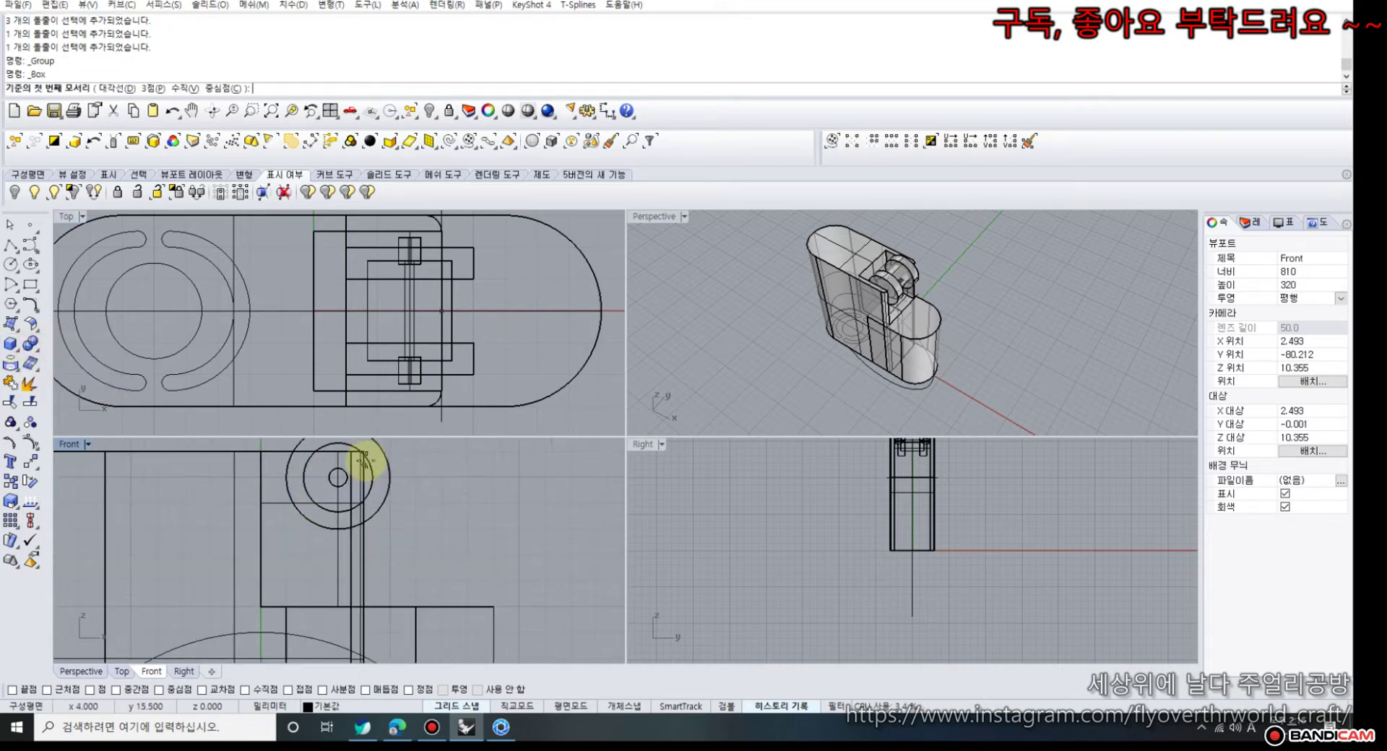
pyautogui.click(362, 451)
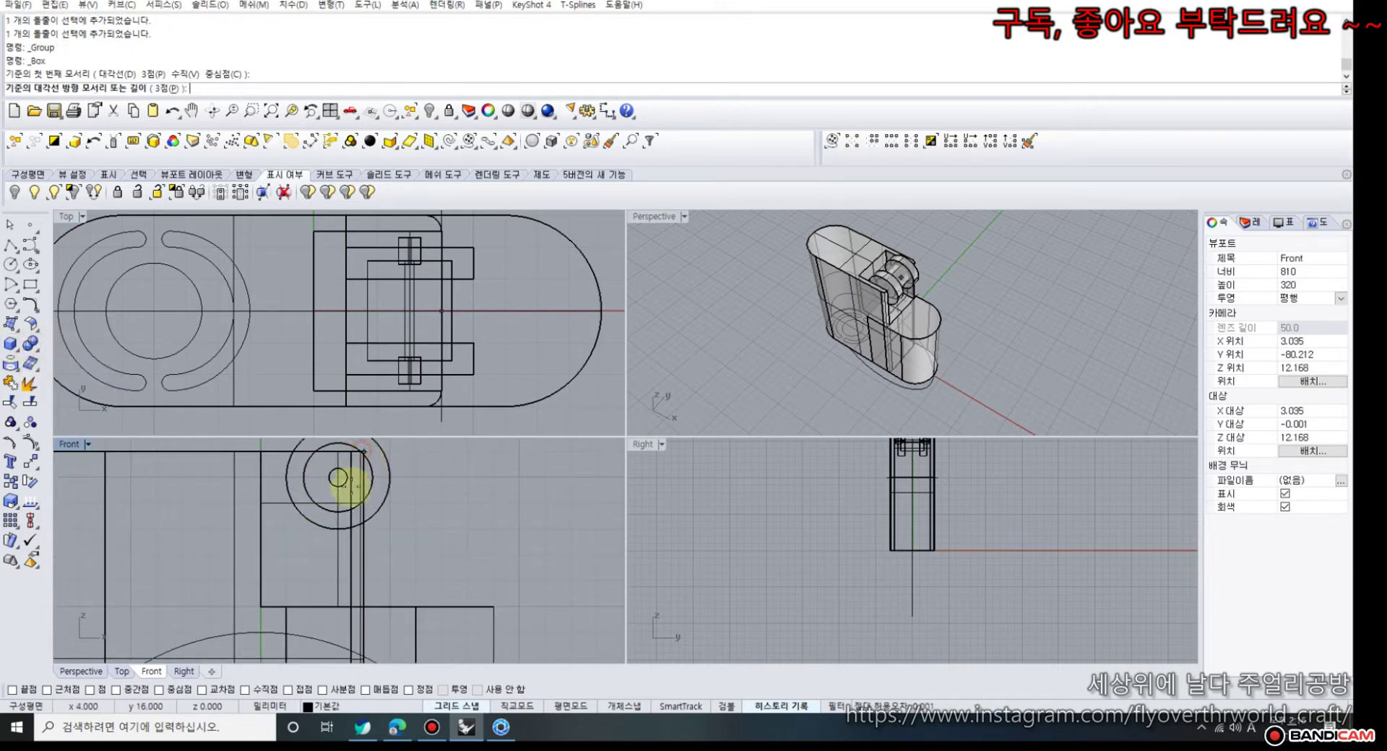
pyautogui.click(310, 607)
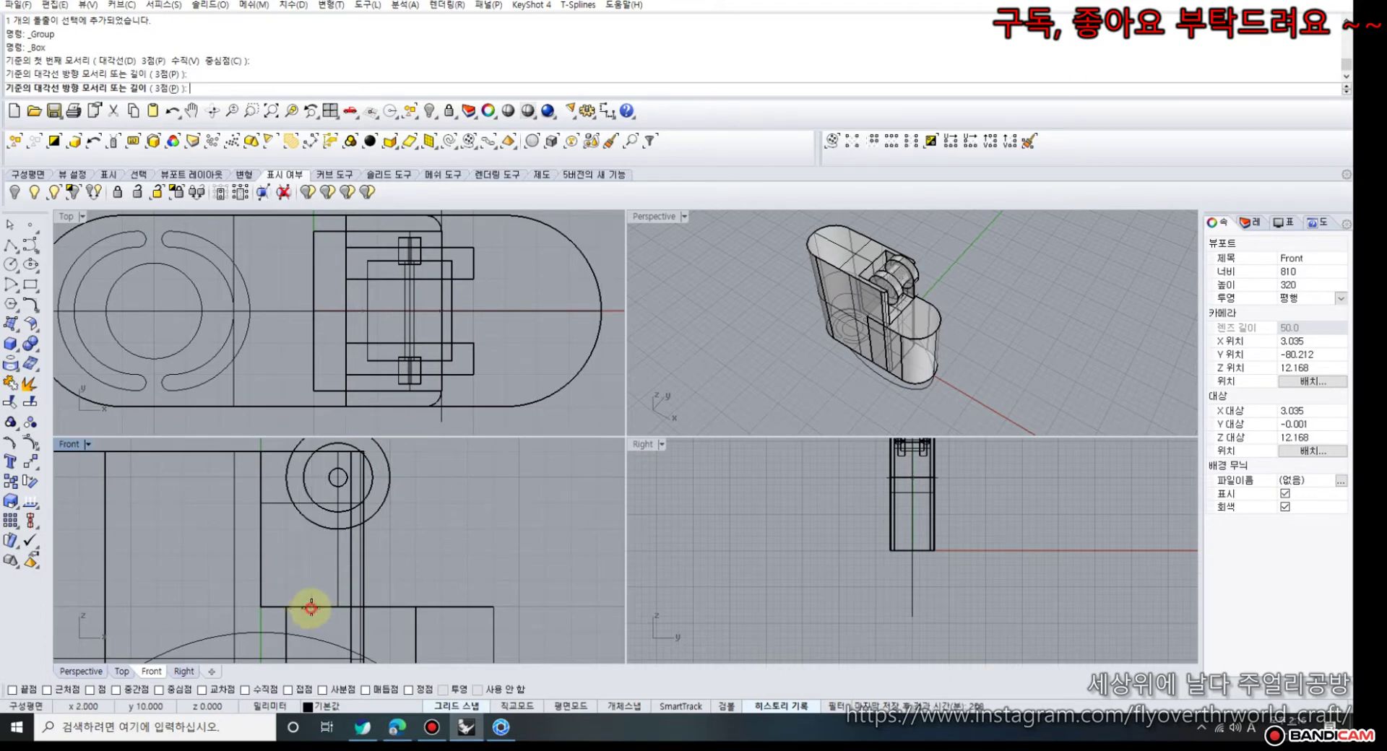
pyautogui.click(375, 297)
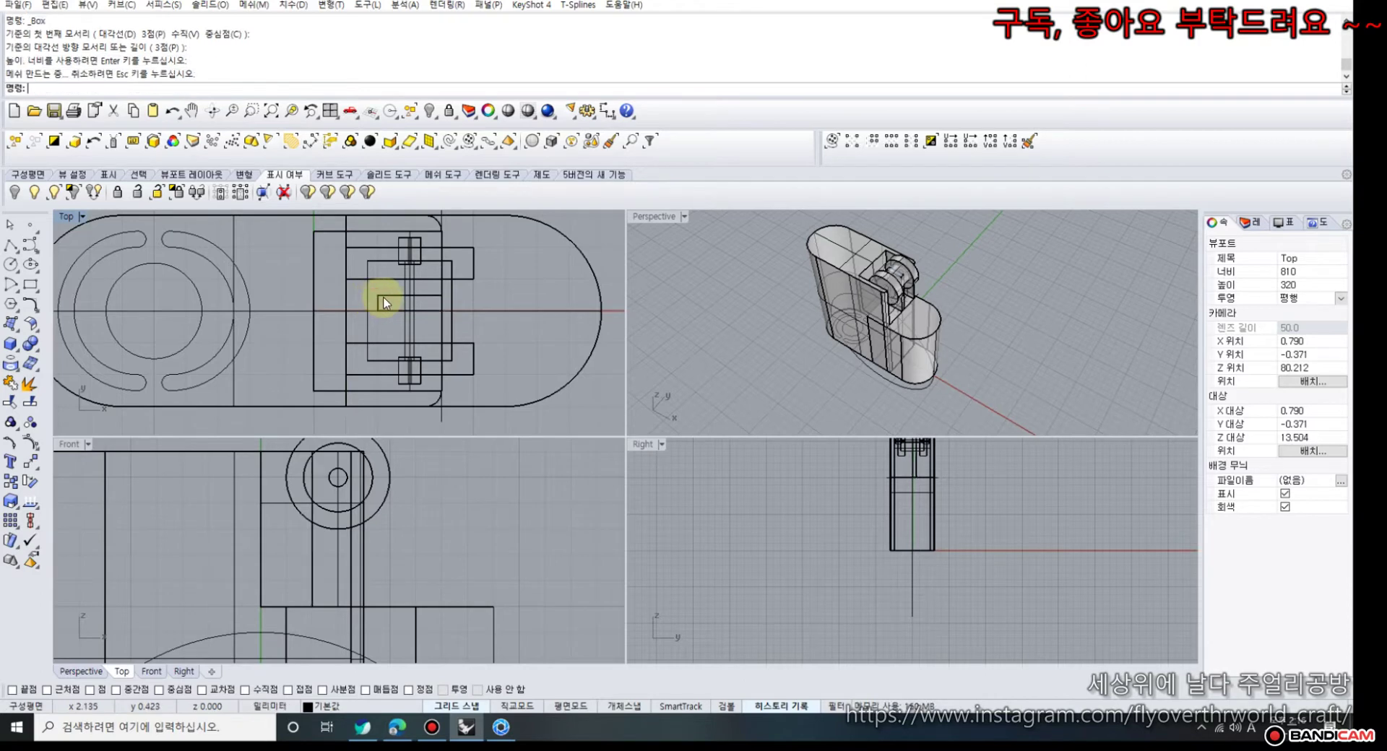
pyautogui.moveTo(374, 299); pyautogui.dragTo(389, 210)
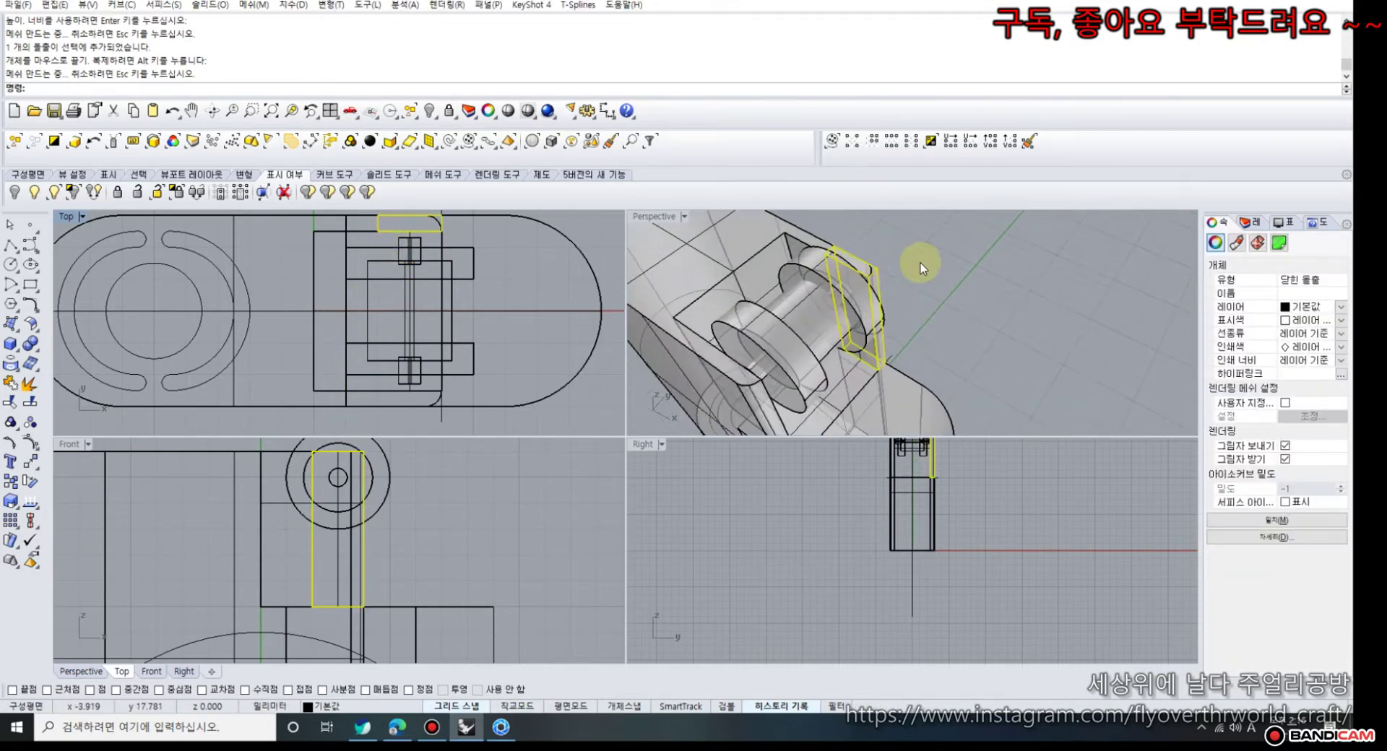
# - Fillet one upper end edge of the thin box with a 1 mm radius
pyautogui.scroll(5, 925, 267)
pyautogui.scroll(2, 947, 298)
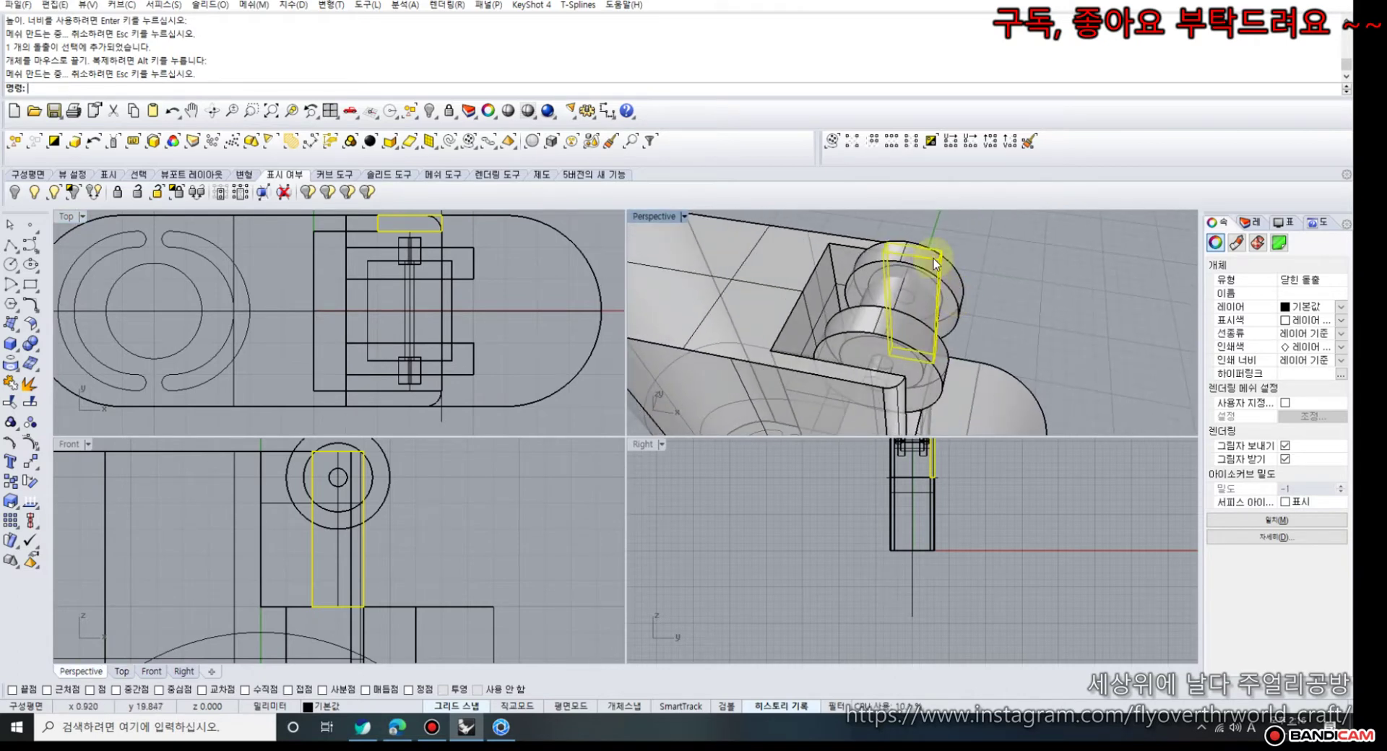
pyautogui.scroll(3, 948, 300)
pyautogui.moveTo(947, 296); pyautogui.dragTo(916, 296, button='right')
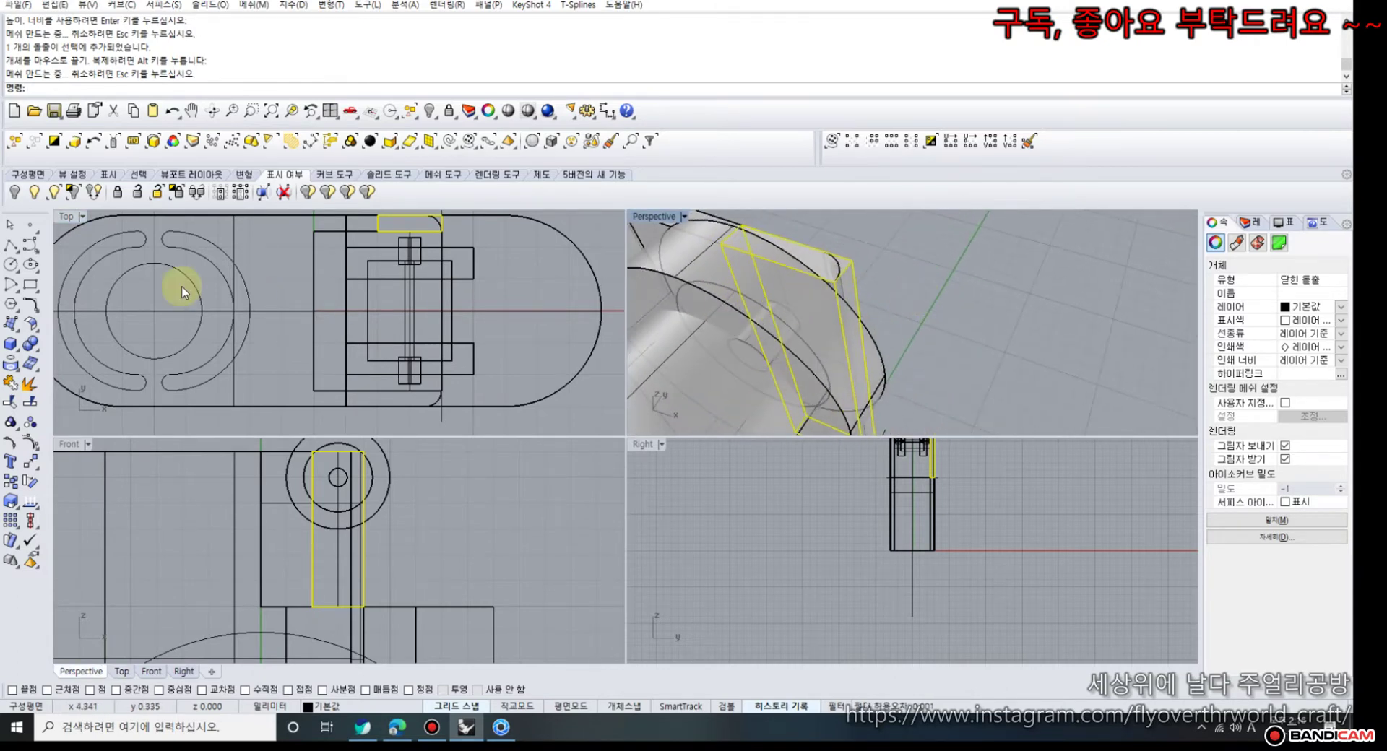
pyautogui.click(35, 348)
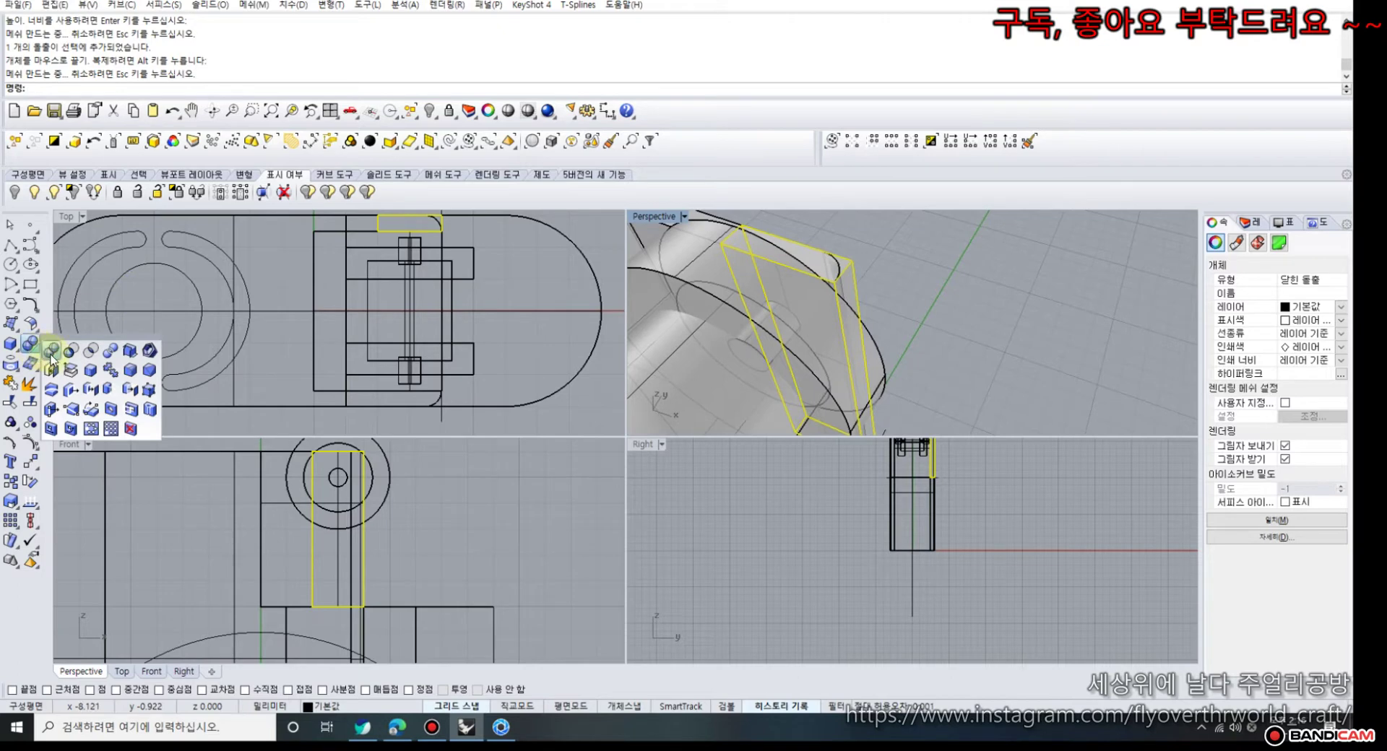
pyautogui.click(129, 371)
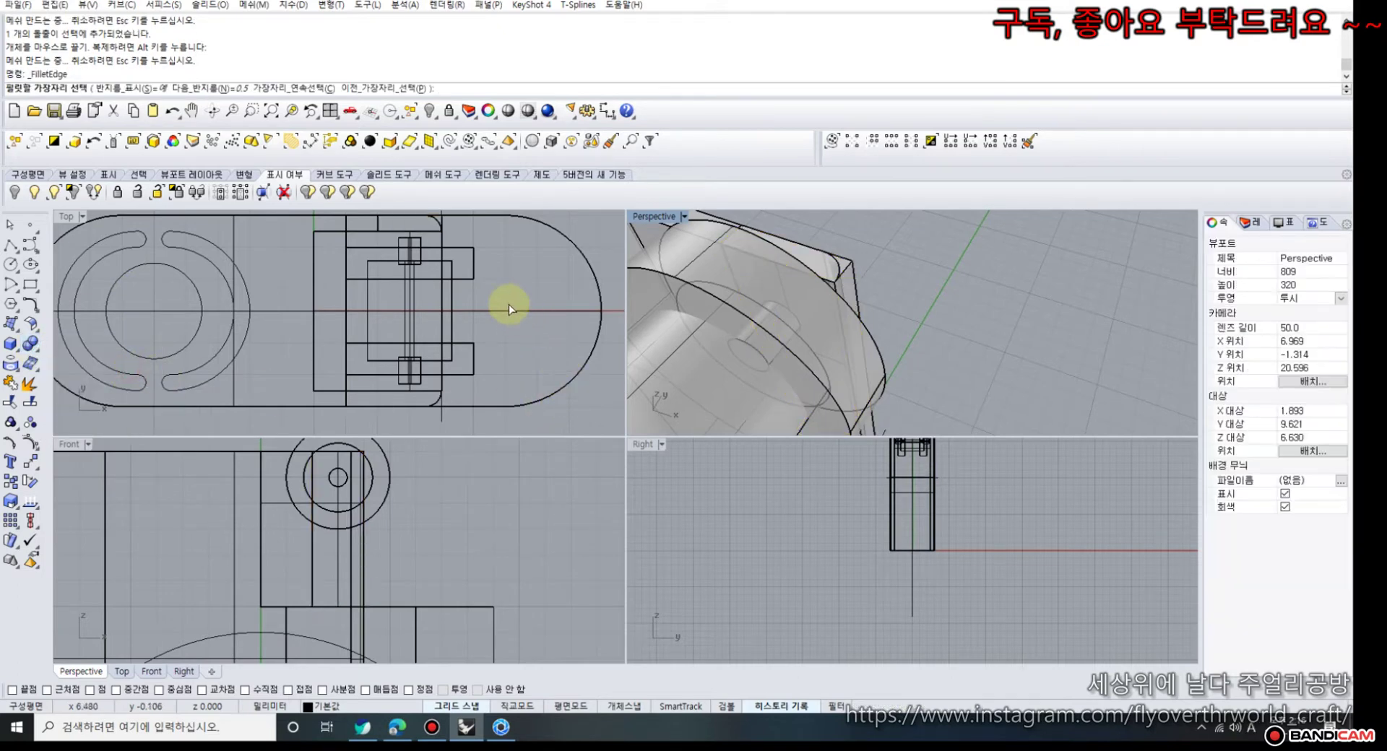
pyautogui.write('1')
pyautogui.press('Return')
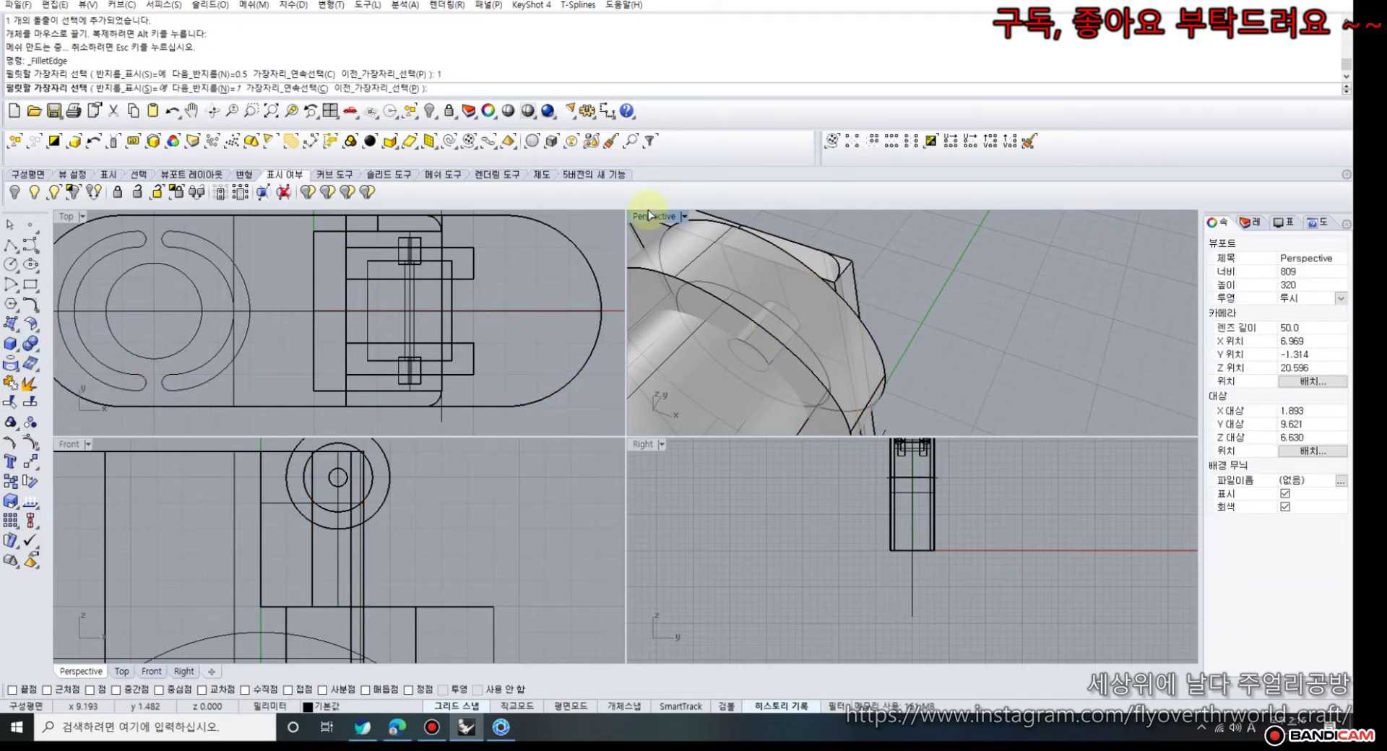
pyautogui.click(849, 271)
pyautogui.press('Return')
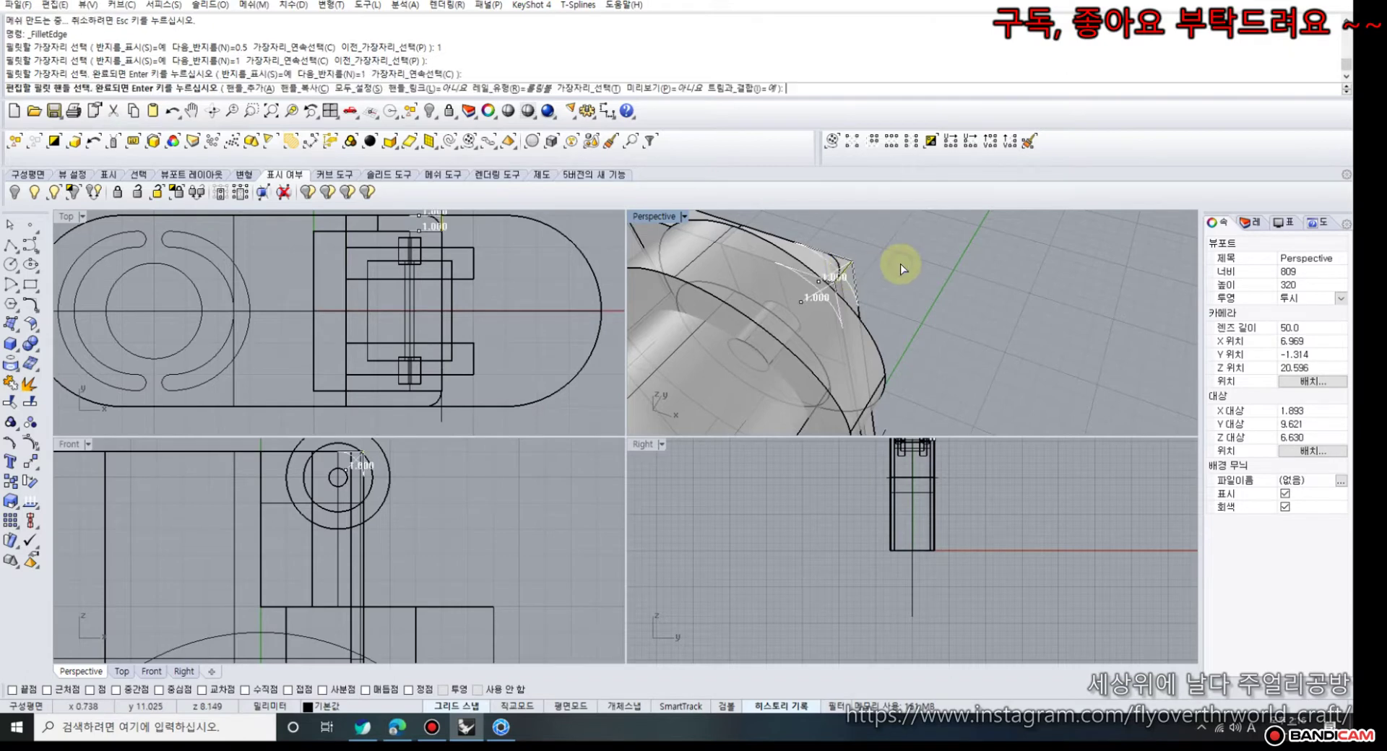
pyautogui.rightClick(900, 264)
# - Fillet the opposite upper edge of the thin box with the same 1 mm radius to round its end
pyautogui.moveTo(901, 264); pyautogui.dragTo(663, 390, button='right')
pyautogui.rightClick(908, 250)
pyautogui.scroll(5, 795, 285)
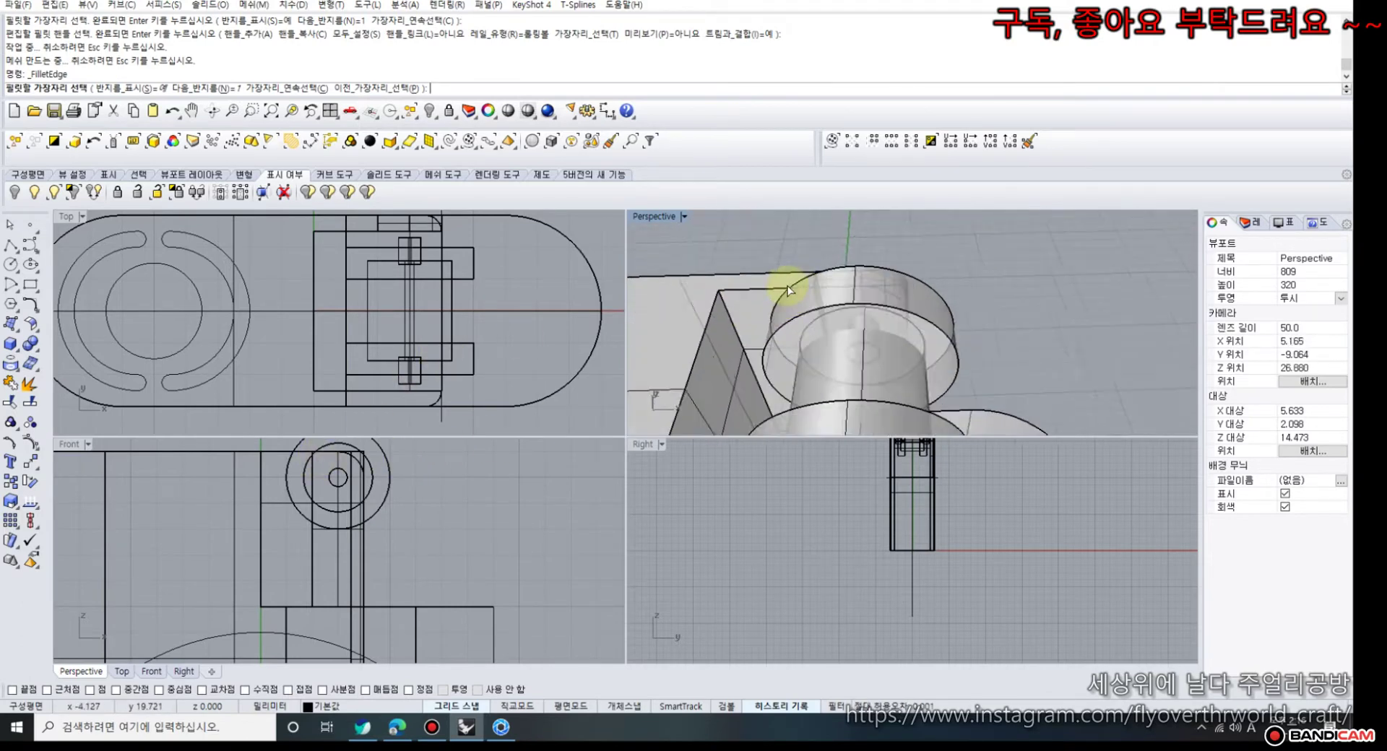
pyautogui.click(825, 275)
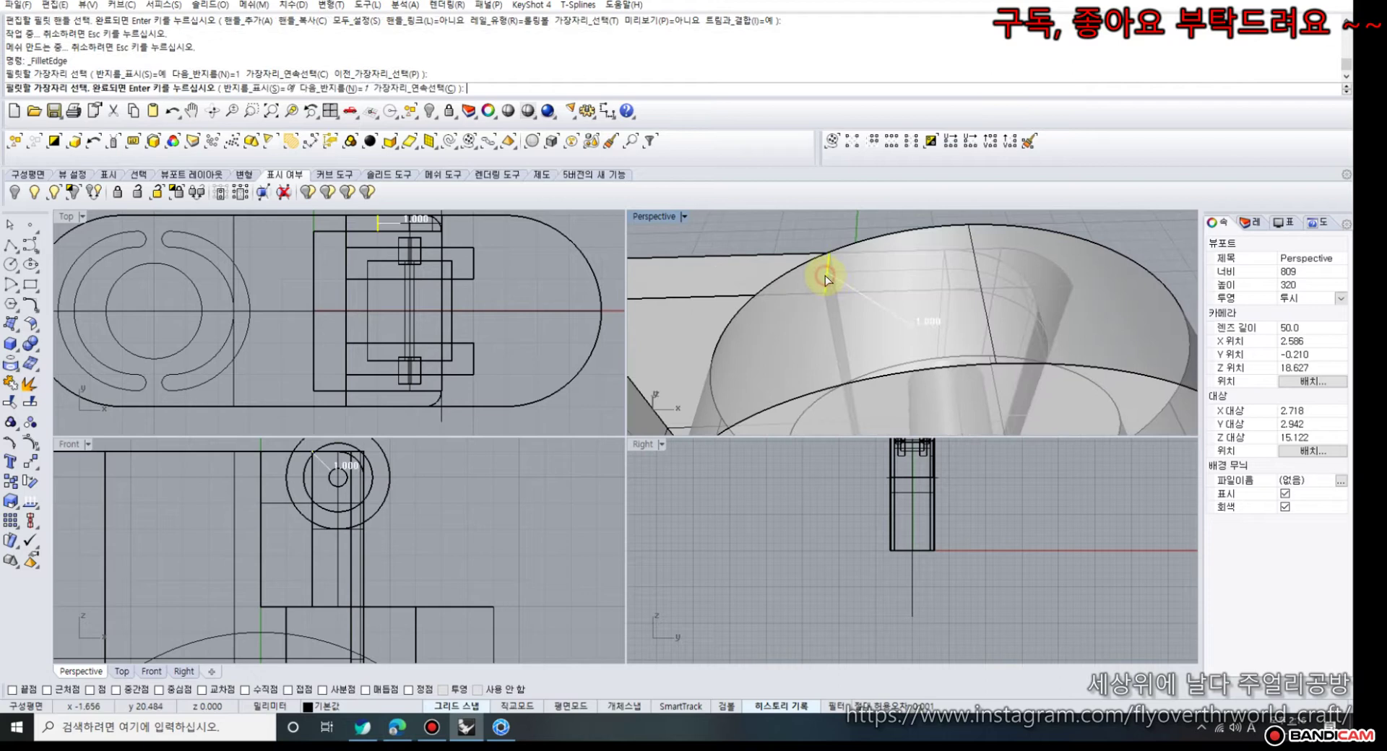
pyautogui.rightClick(777, 241)
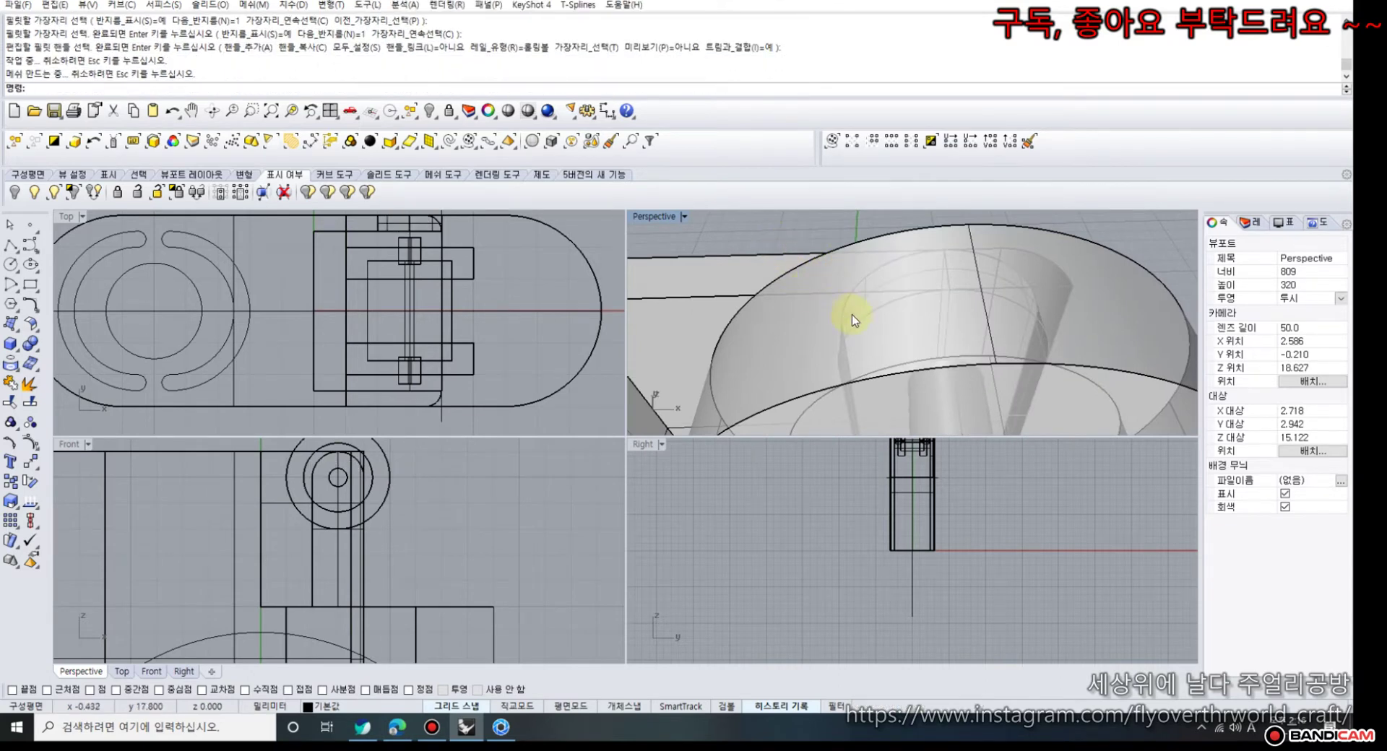
# - Examine how the rounded thin box sits against the taller solid's side wall and end edge
pyautogui.click(872, 315)
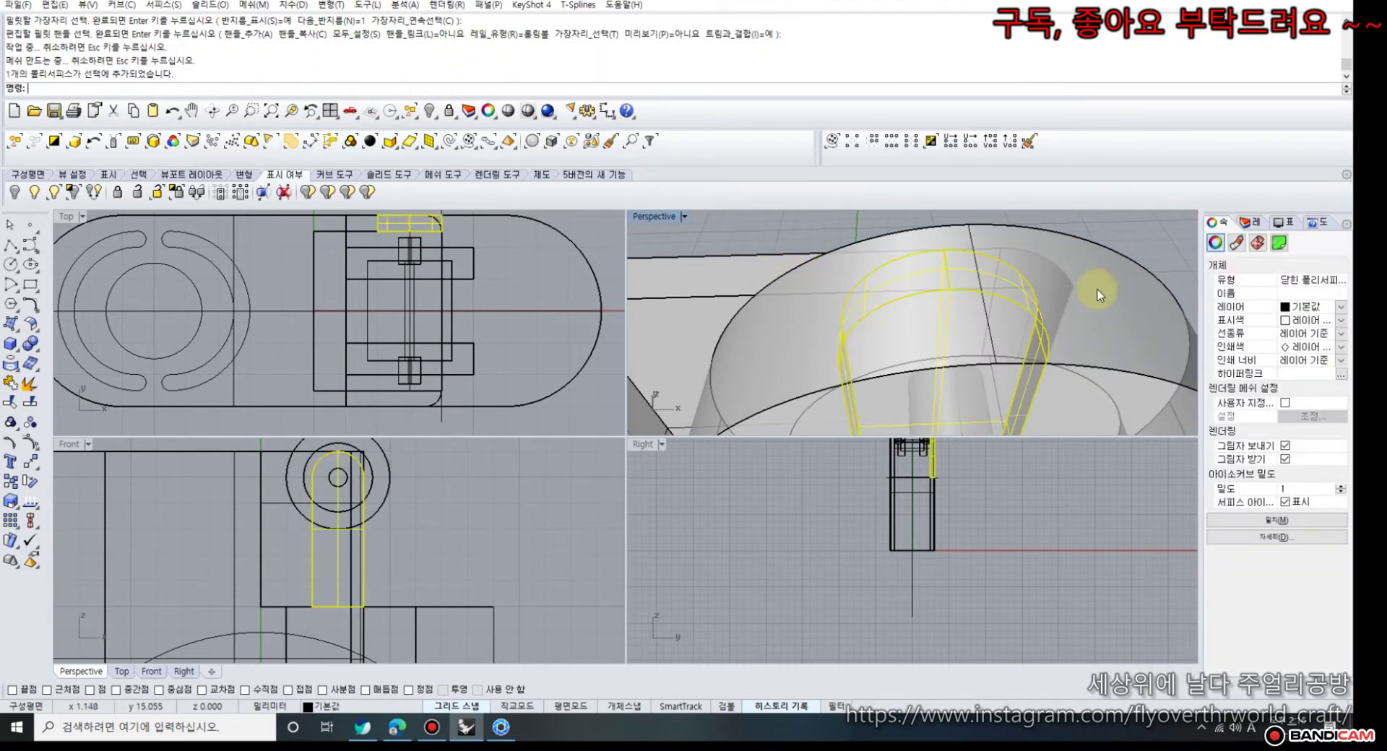
pyautogui.moveTo(1141, 248); pyautogui.dragTo(882, 320, button='right')
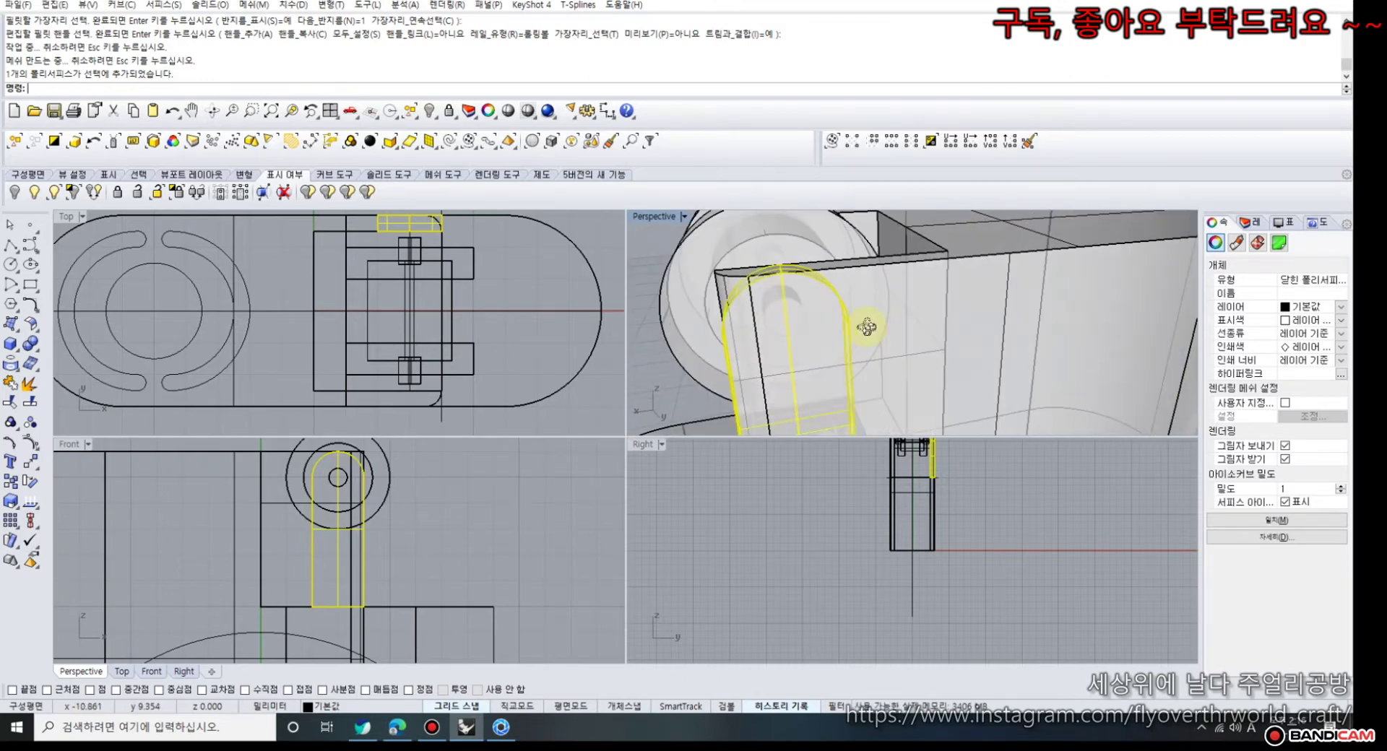
pyautogui.click(690, 376)
pyautogui.press('Escape')
pyautogui.moveTo(694, 362); pyautogui.dragTo(737, 365, button='right')
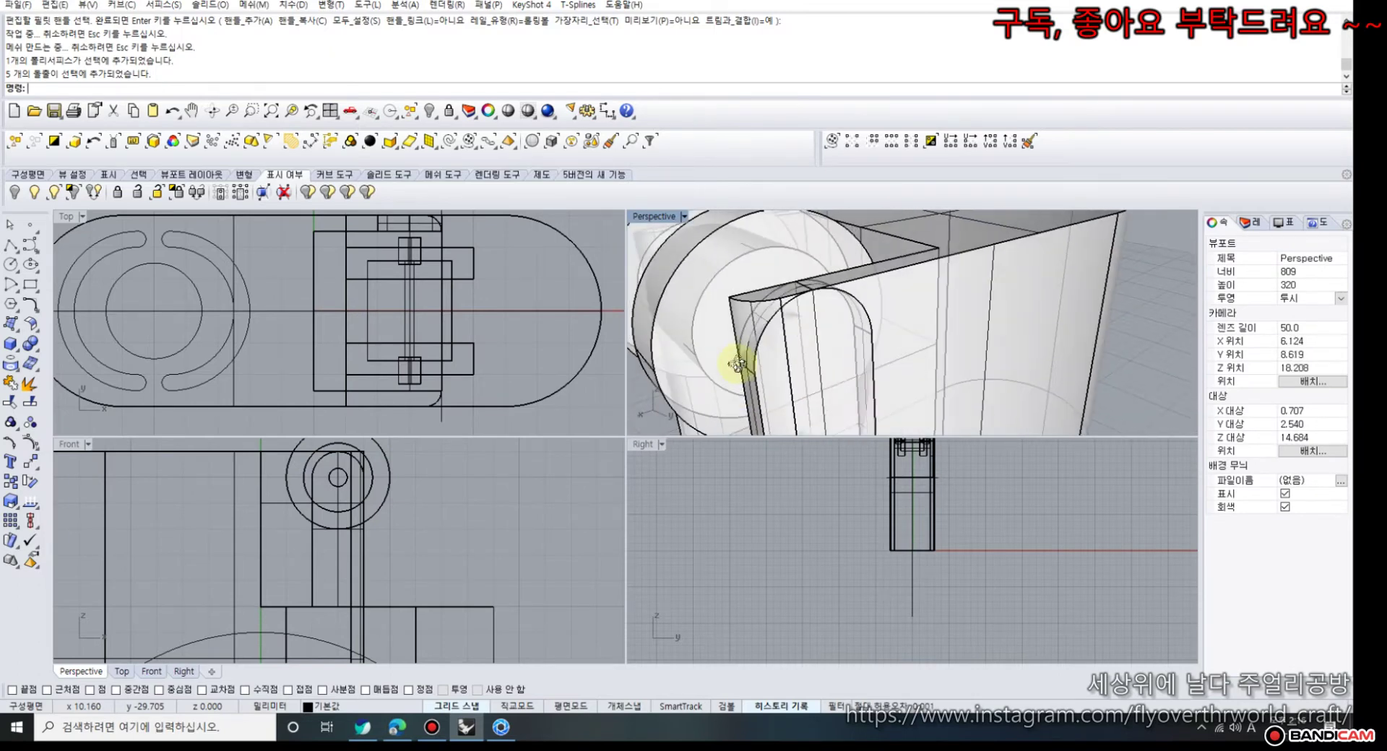
pyautogui.click(818, 326)
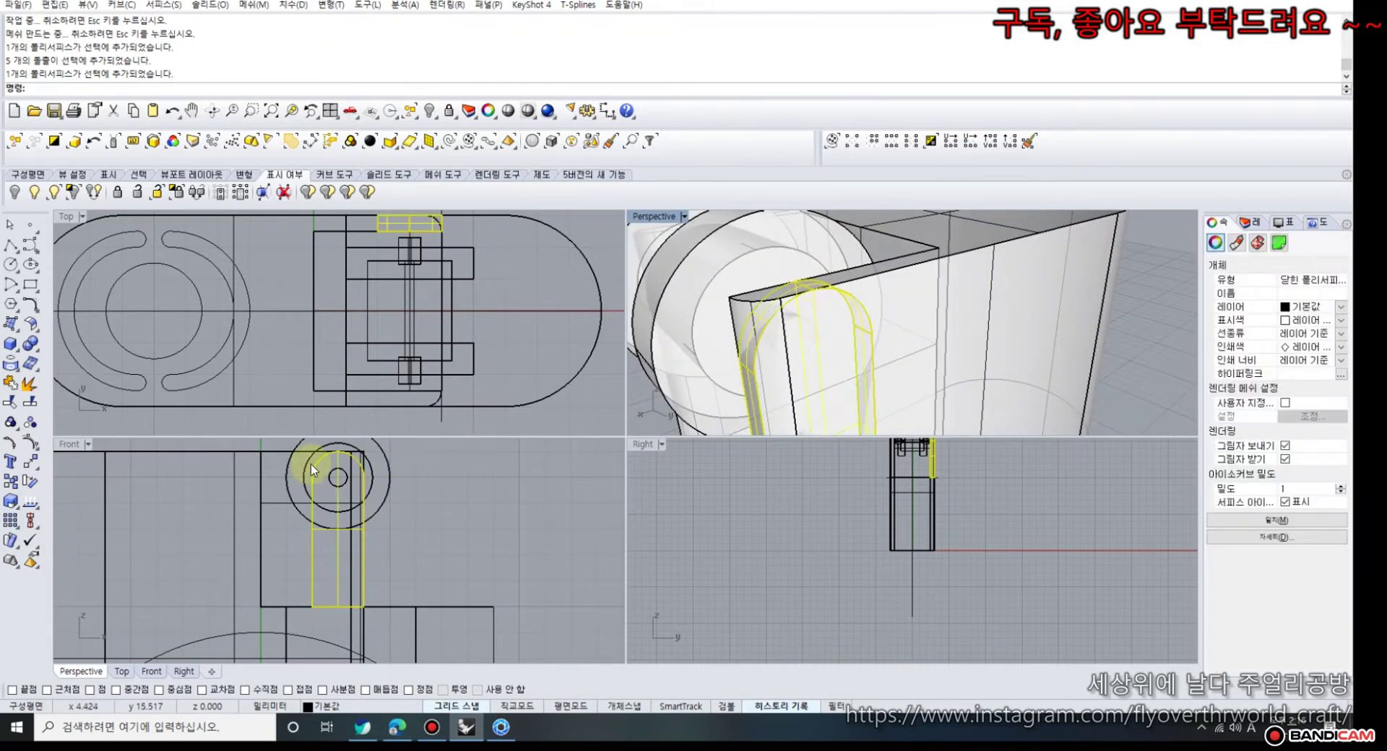
pyautogui.scroll(3, 349, 468)
pyautogui.scroll(-8, 392, 480)
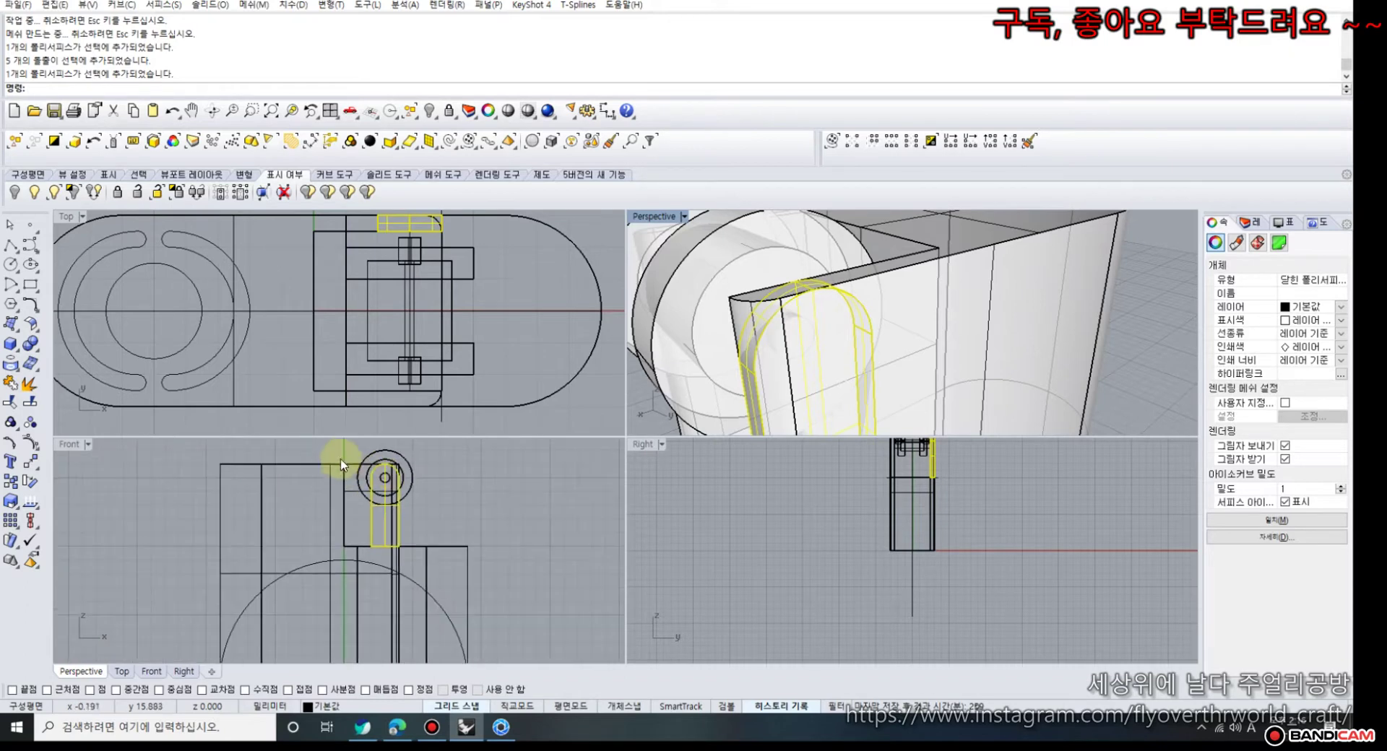
pyautogui.press('Escape')
# - Move the rounded box and the grouped discs together about 0.3 mm in the negative X direction in the Front view
pyautogui.moveTo(356, 453); pyautogui.dragTo(350, 473, button='right')
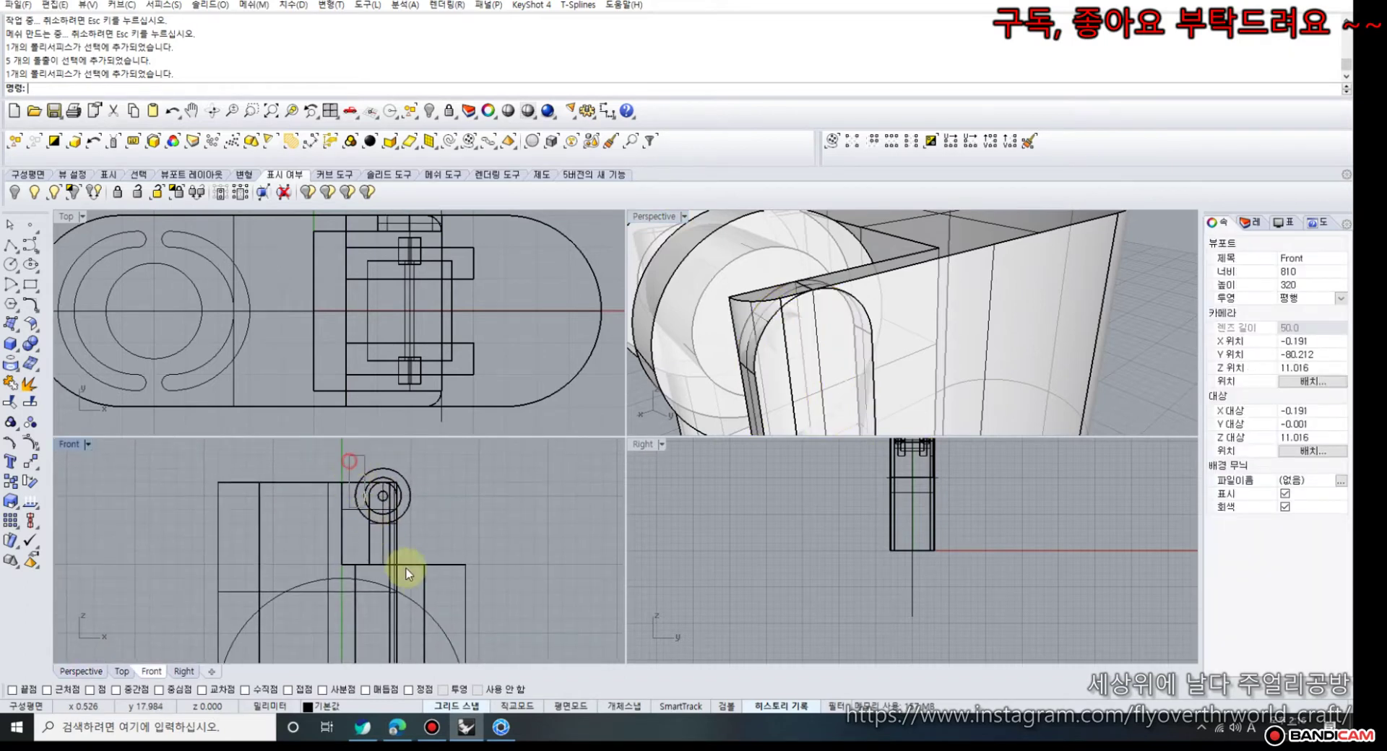
pyautogui.moveTo(406, 567); pyautogui.dragTo(370, 500)
pyautogui.scroll(3, 386, 505)
pyautogui.press('Escape')
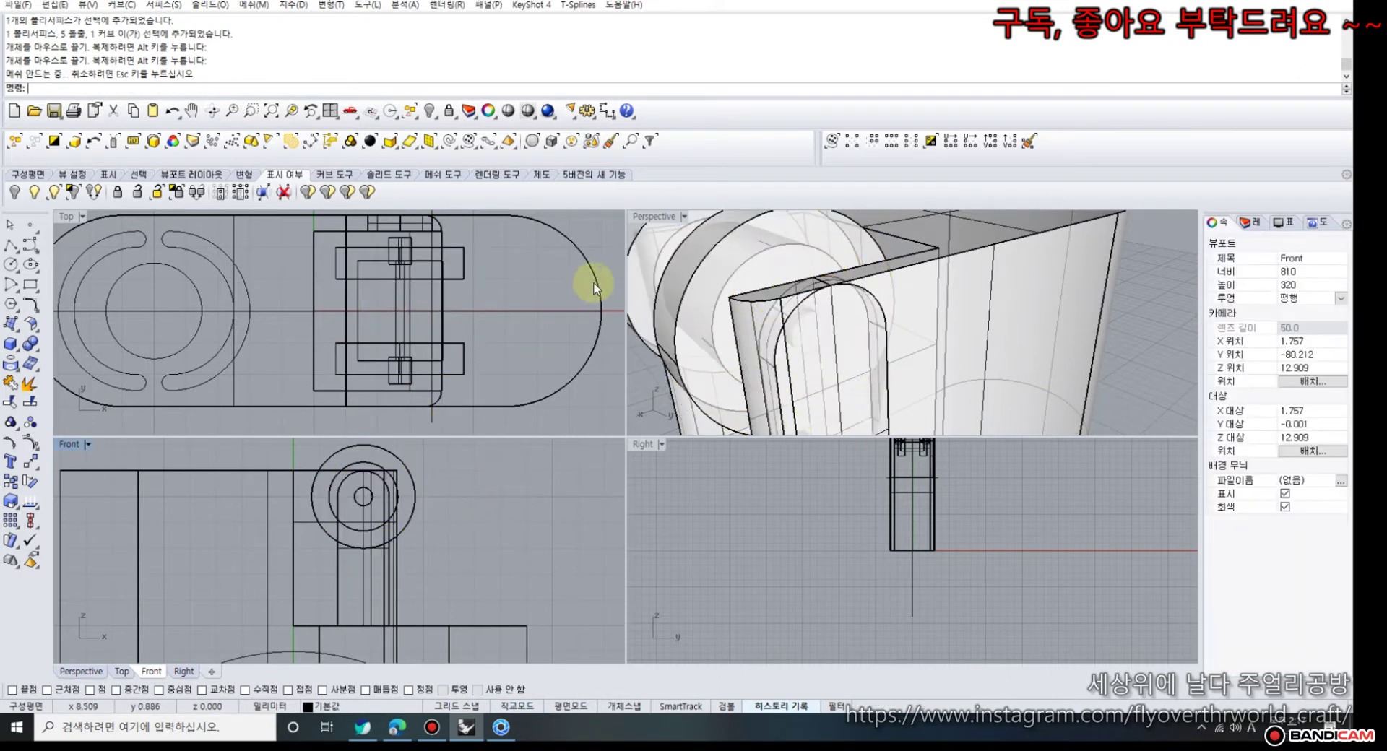
# - Move the thin rounded box slightly inward in the negative Y direction in the Top view
pyautogui.moveTo(746, 342); pyautogui.dragTo(894, 328, button='right')
pyautogui.click(889, 307)
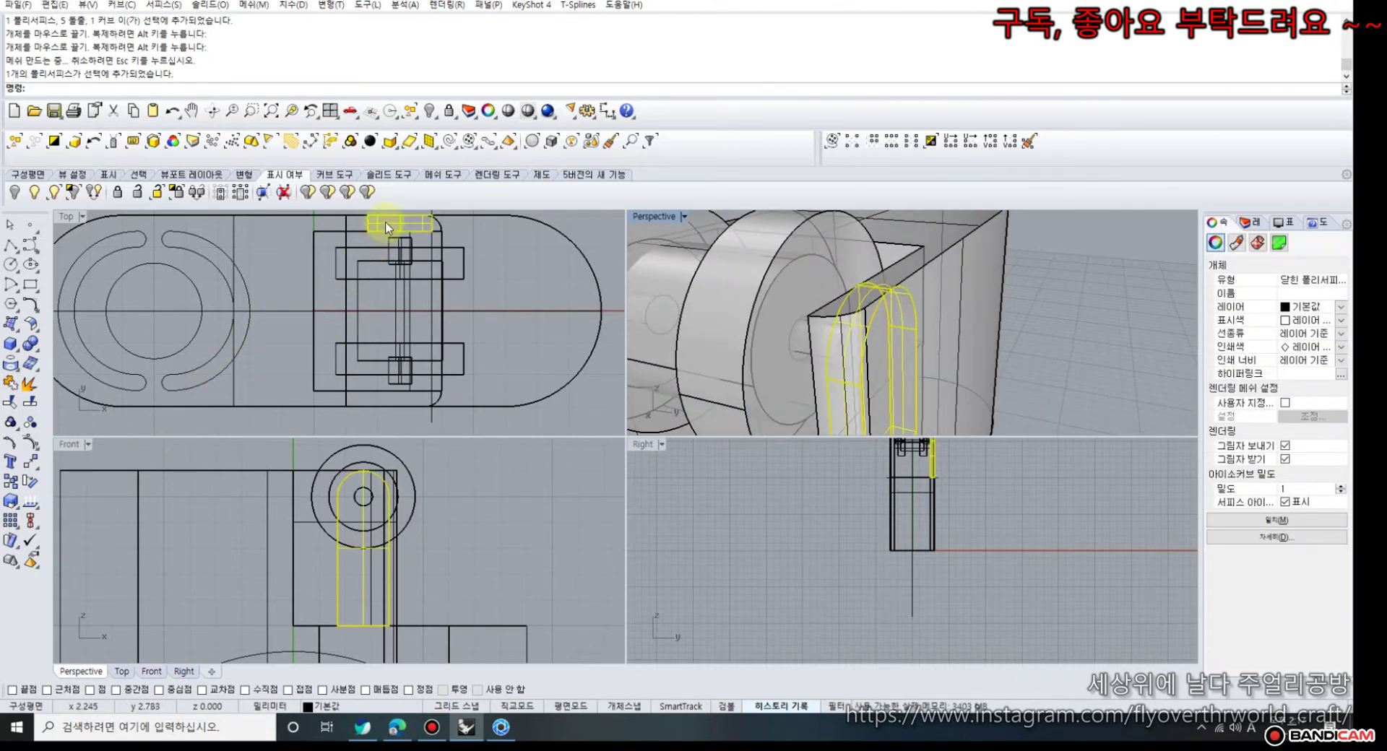
pyautogui.moveTo(383, 229); pyautogui.dragTo(385, 238)
# - Mirror a copy of the rounded box across the X axis to the opposite side wall in the Top view
pyautogui.click(42, 473)
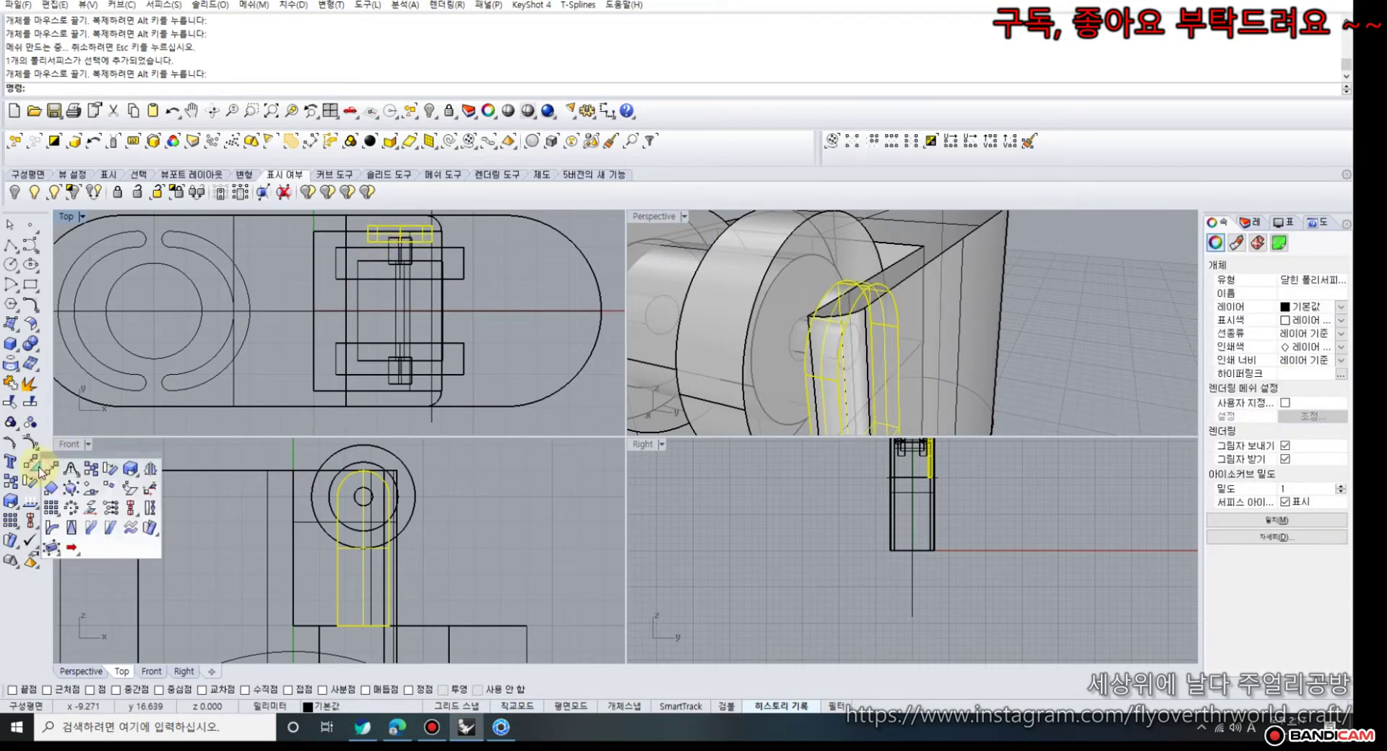
pyautogui.click(149, 469)
pyautogui.click(439, 551)
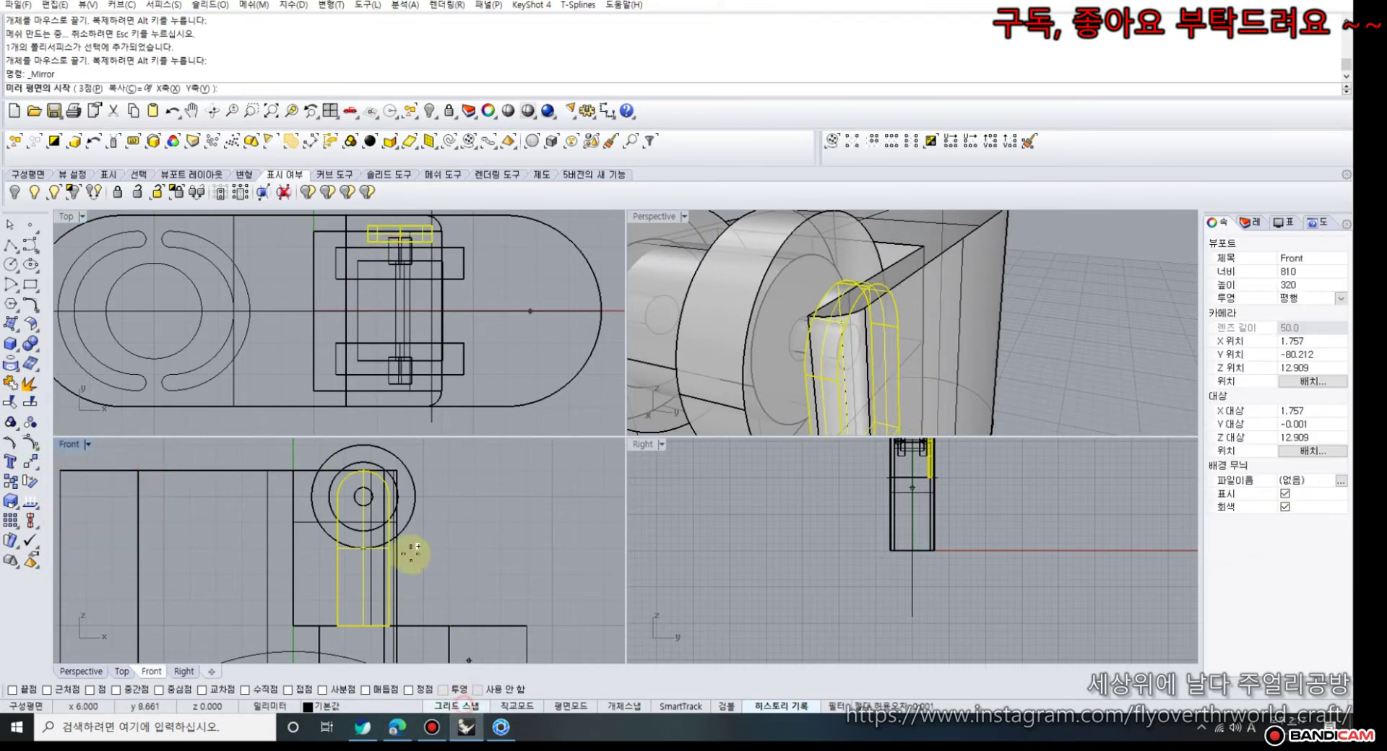
pyautogui.click(272, 307)
pyautogui.click(296, 309)
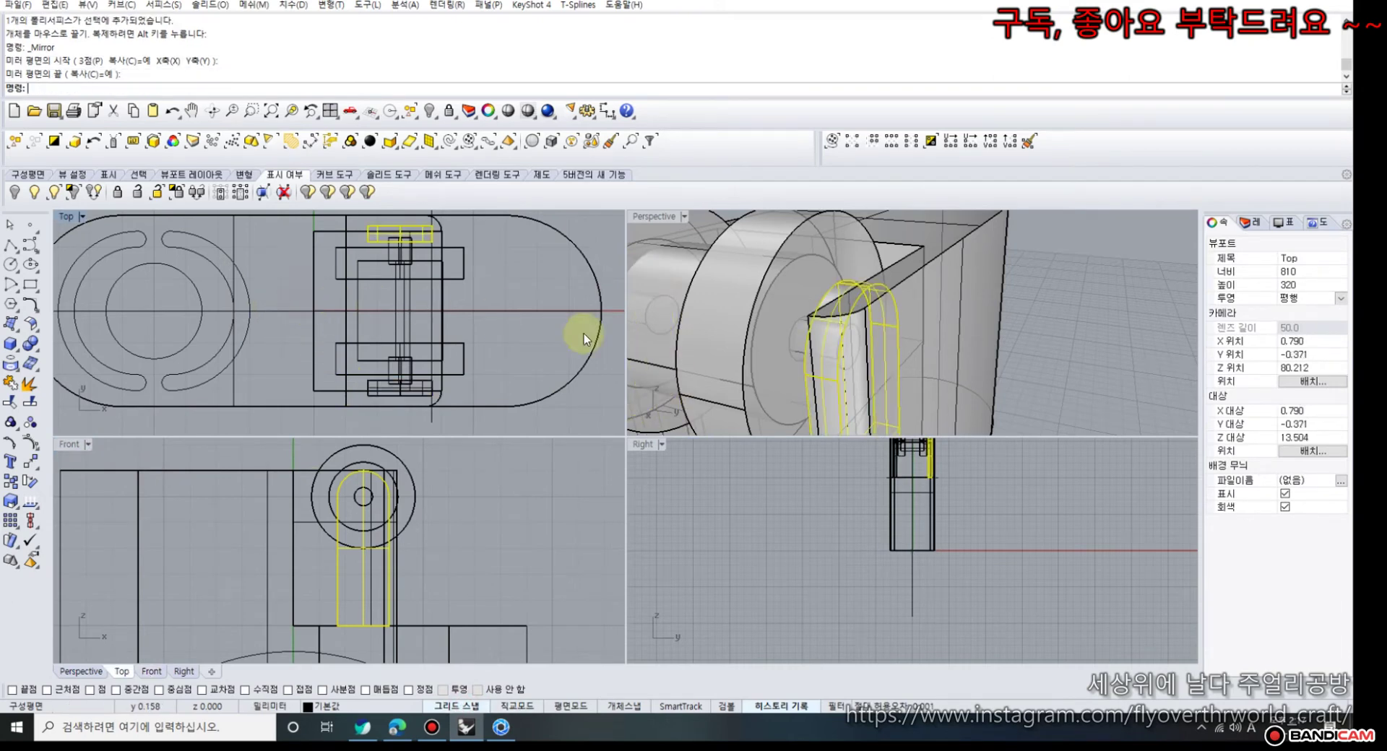
pyautogui.scroll(-5, 1087, 293)
pyautogui.click(1086, 294)
pyautogui.moveTo(1076, 320); pyautogui.dragTo(1041, 315, button='right')
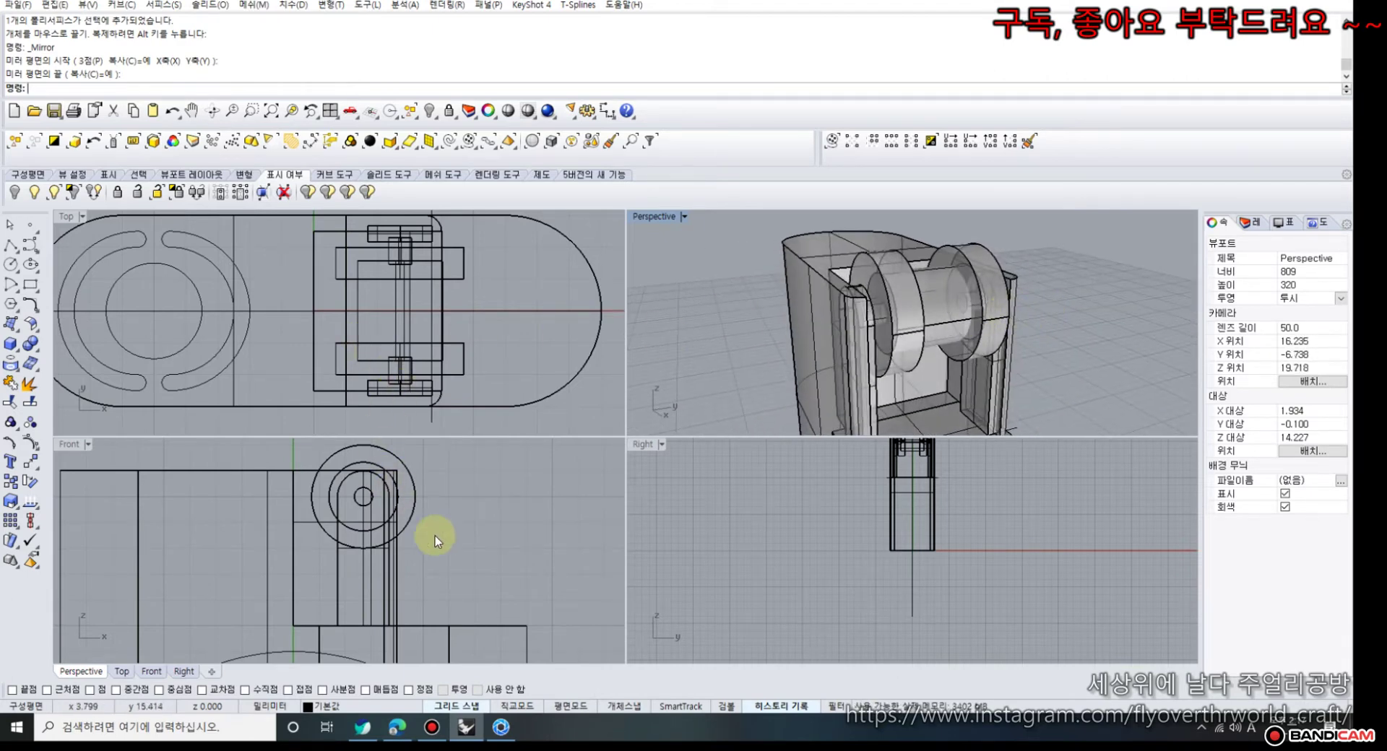
# - Duplicate the border of the shorter solid's top face and raise the copied curve about 2.5 mm in the Front view
pyautogui.scroll(-3, 452, 552)
pyautogui.moveTo(452, 552); pyautogui.dragTo(356, 527, button='right')
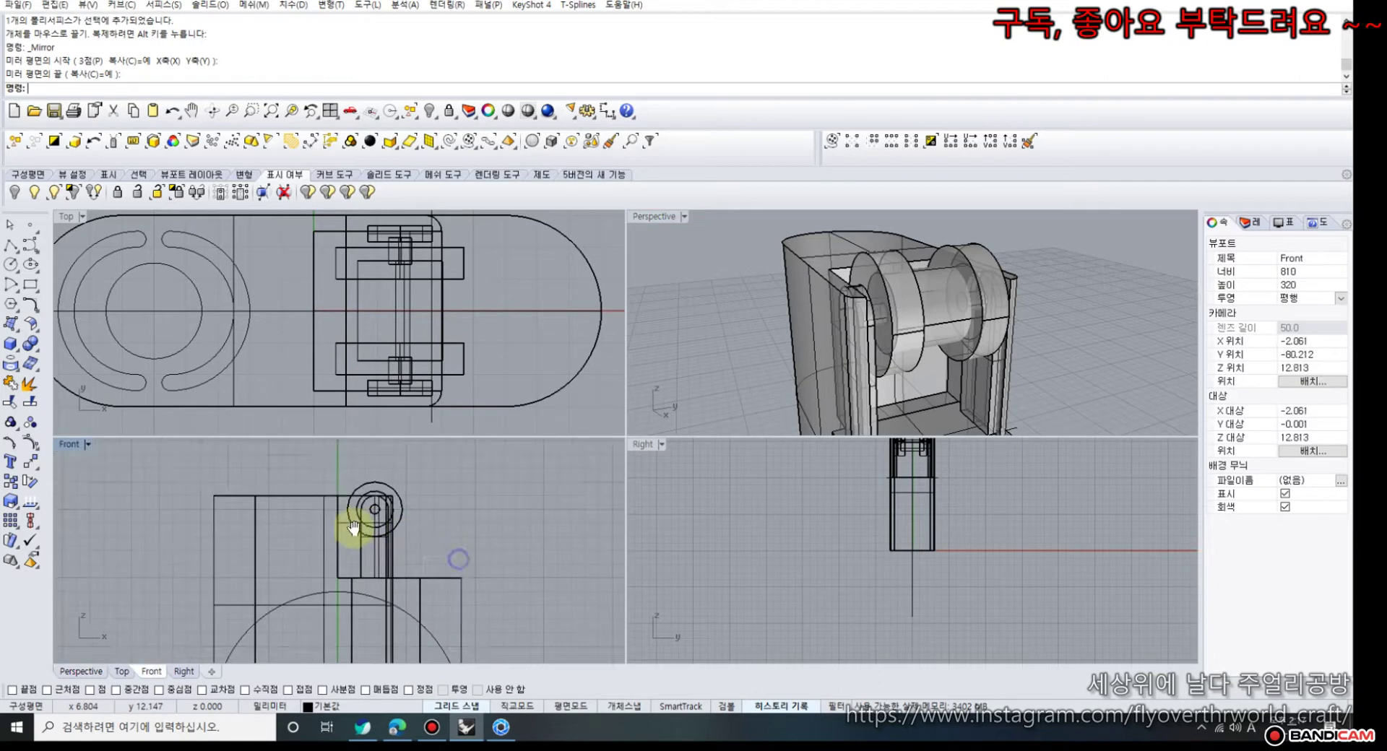
pyautogui.click(594, 279)
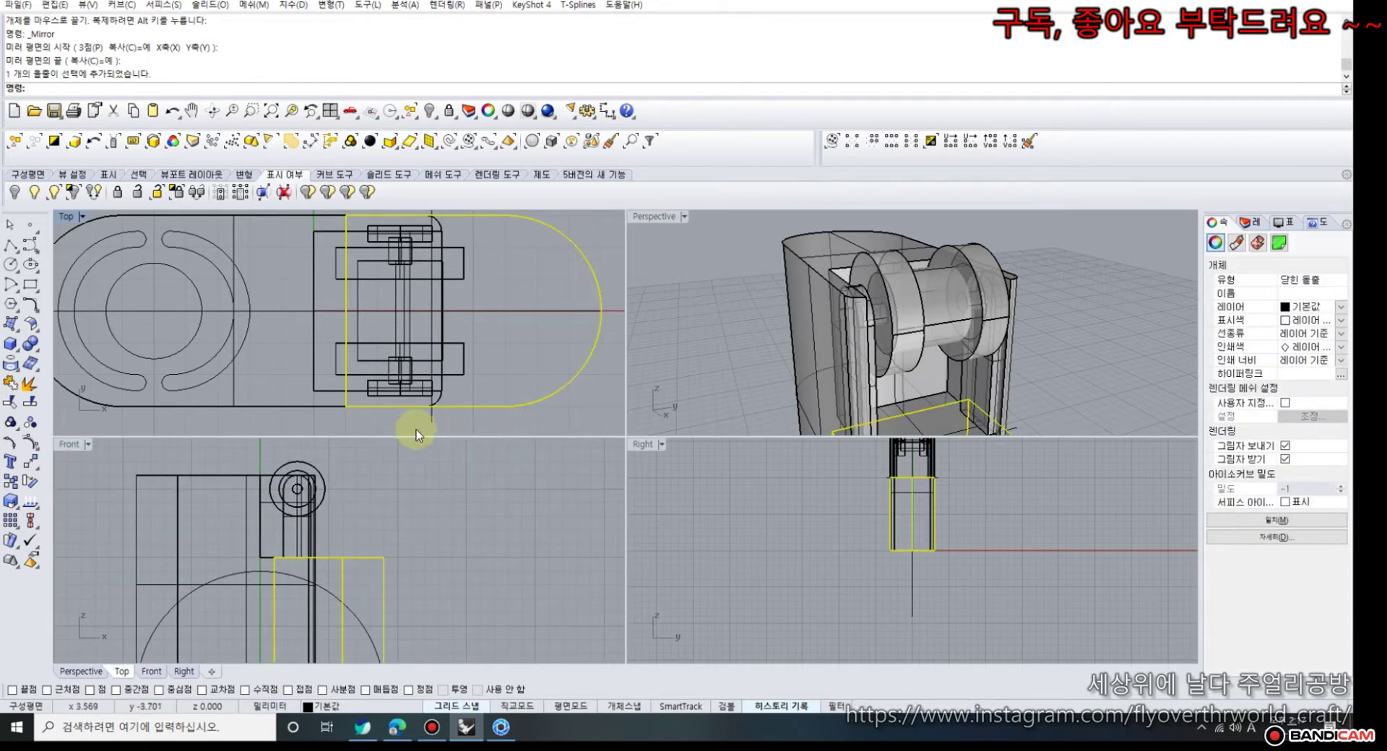
pyautogui.click(16, 373)
pyautogui.click(110, 370)
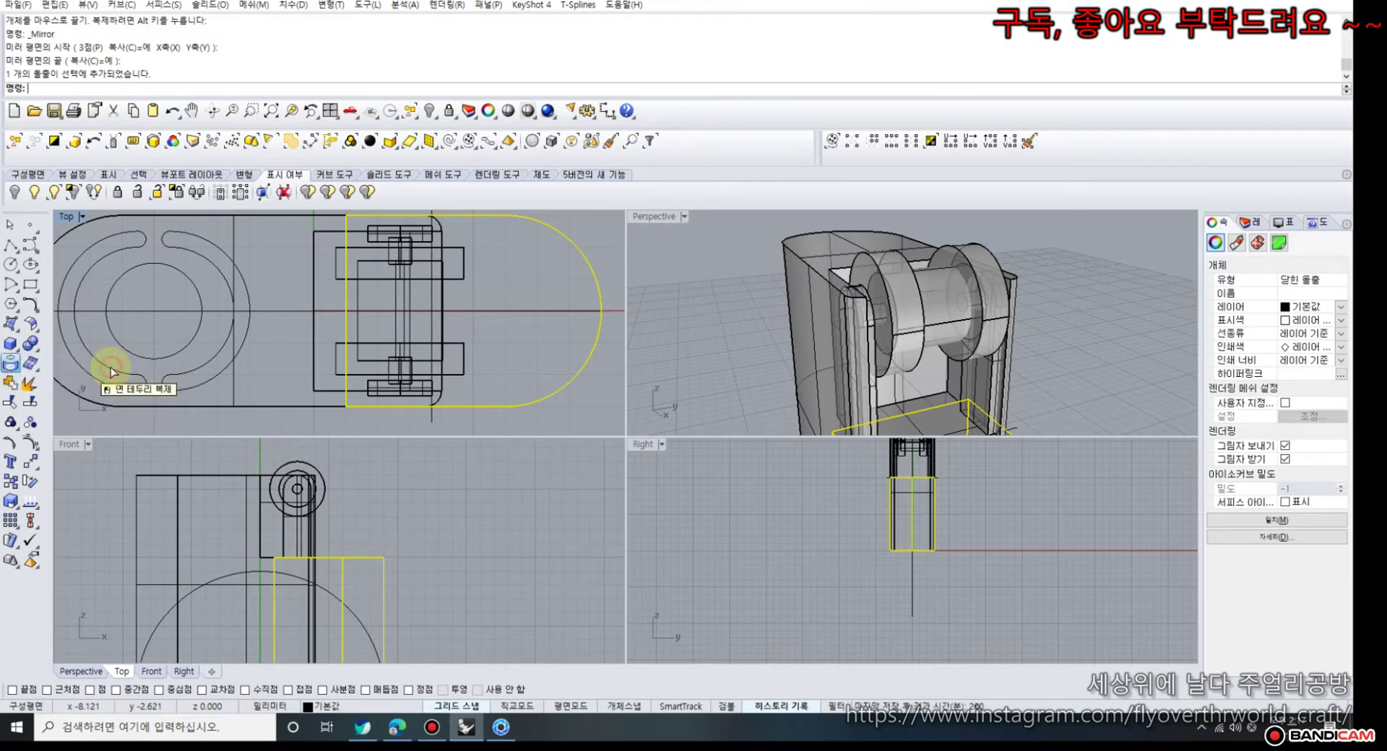
pyautogui.click(597, 298)
pyautogui.scroll(-1, 1060, 439)
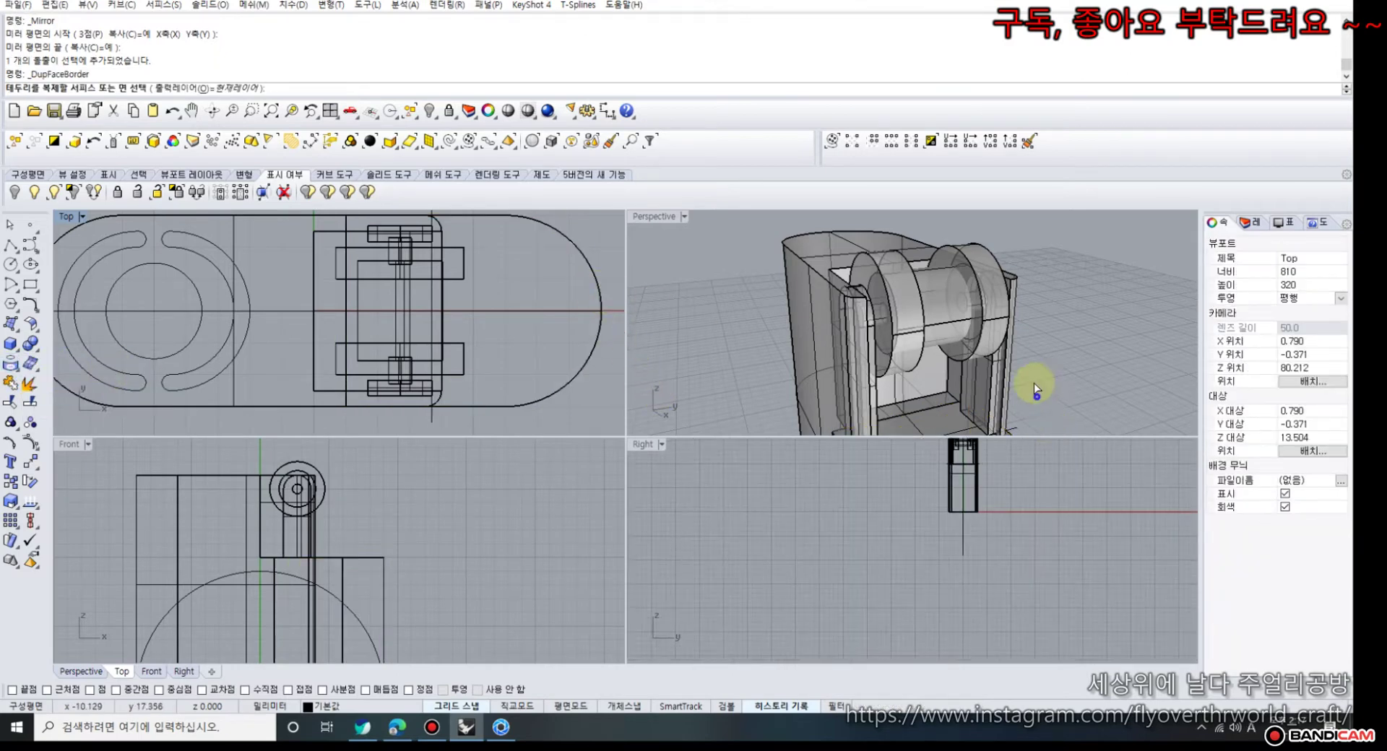
pyautogui.moveTo(1033, 383); pyautogui.dragTo(1047, 357, button='right')
pyautogui.click(1046, 357)
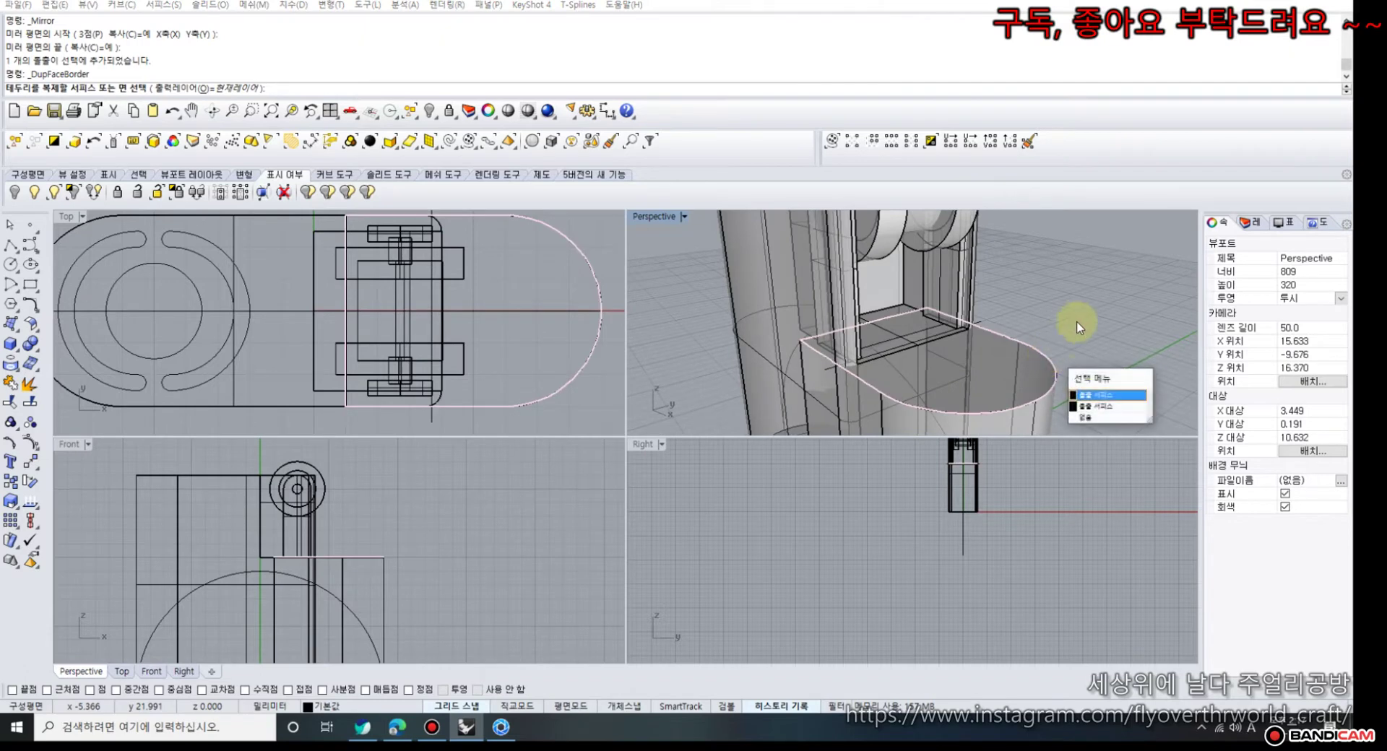
pyautogui.click(1101, 396)
pyautogui.rightClick(1099, 334)
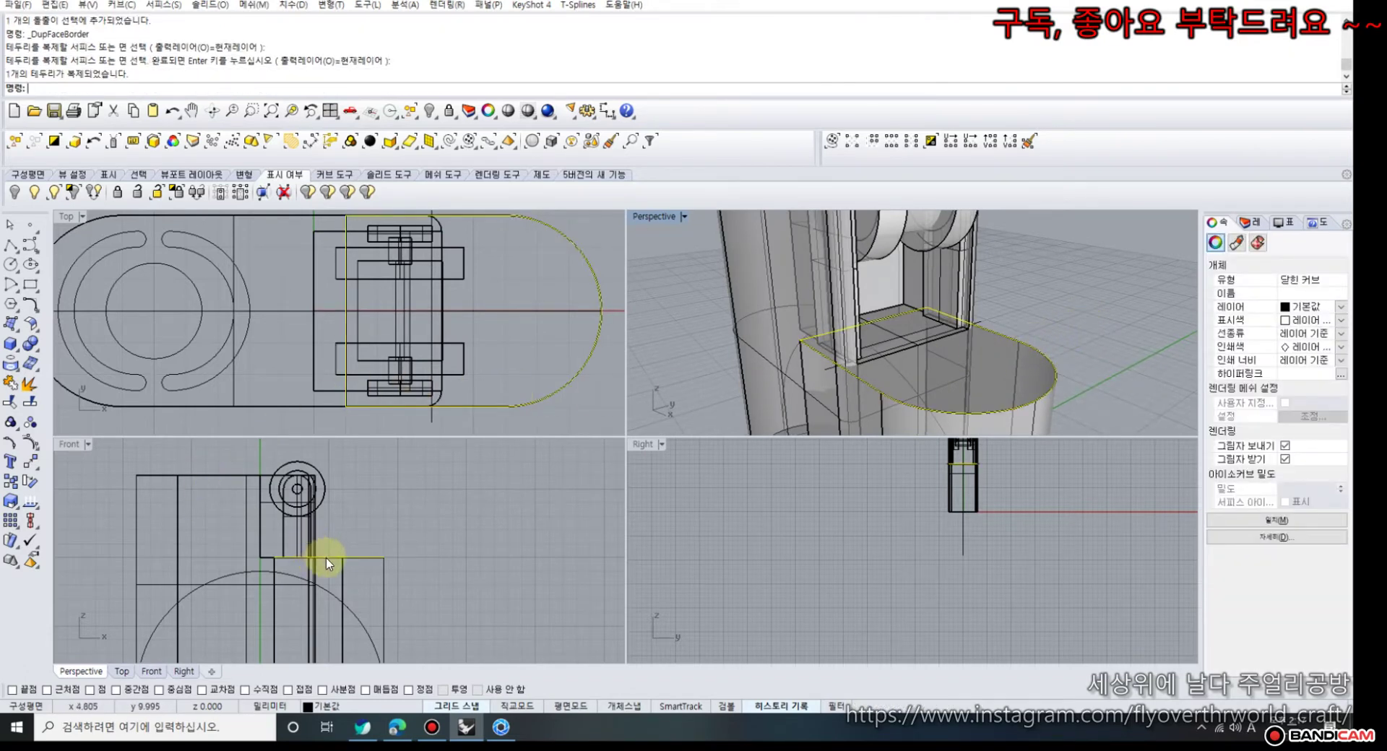
pyautogui.moveTo(326, 558); pyautogui.dragTo(331, 523)
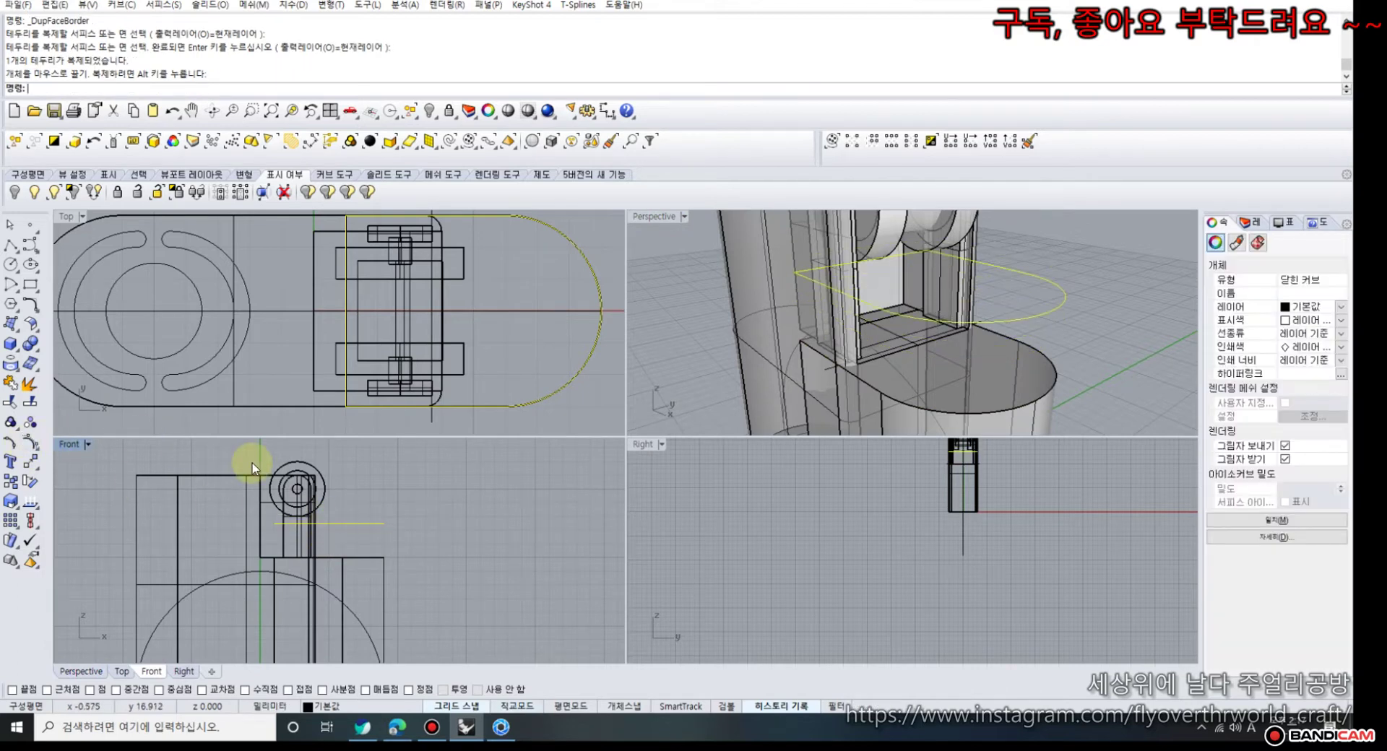
# - Draw a straight polyline parallel to the Y axis at X 4.5, crossing the raised curve in the Top view
pyautogui.click(10, 247)
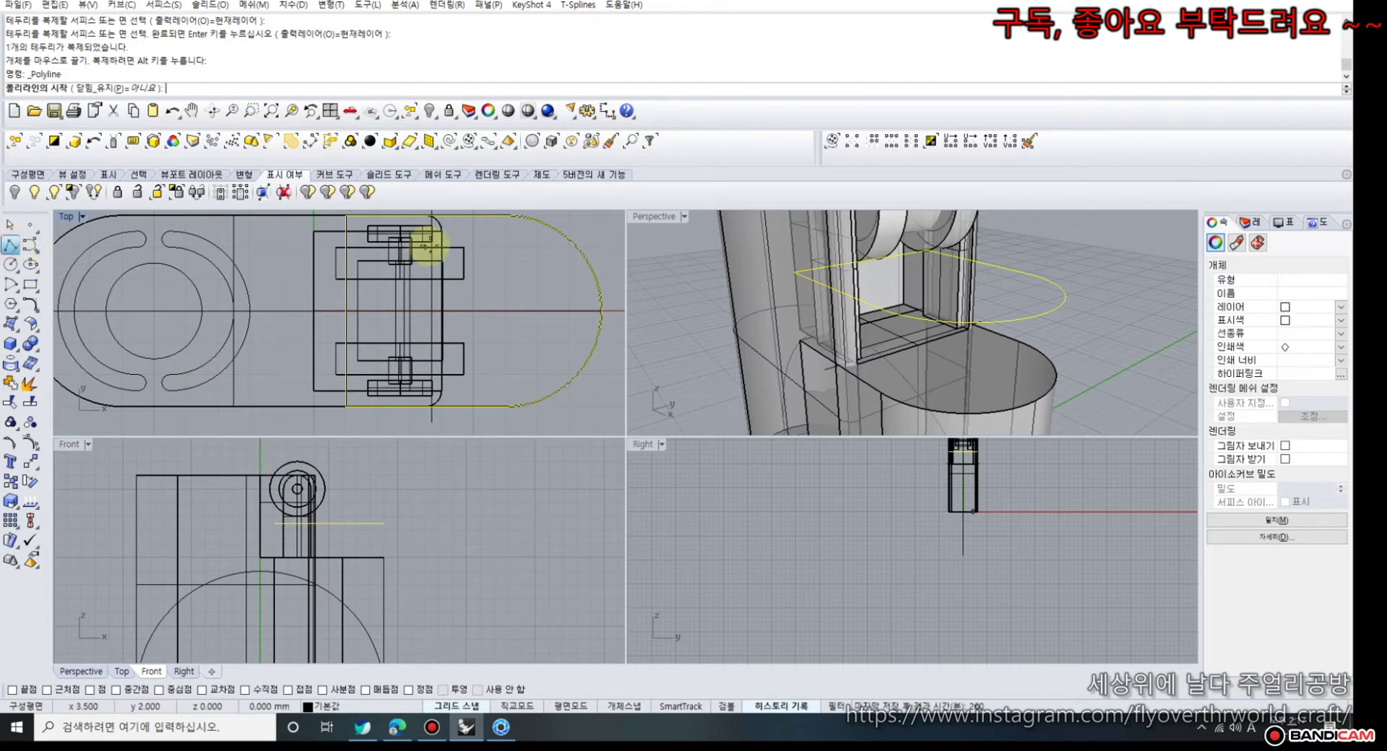
pyautogui.scroll(-3, 427, 238)
pyautogui.moveTo(427, 246); pyautogui.dragTo(426, 292, button='right')
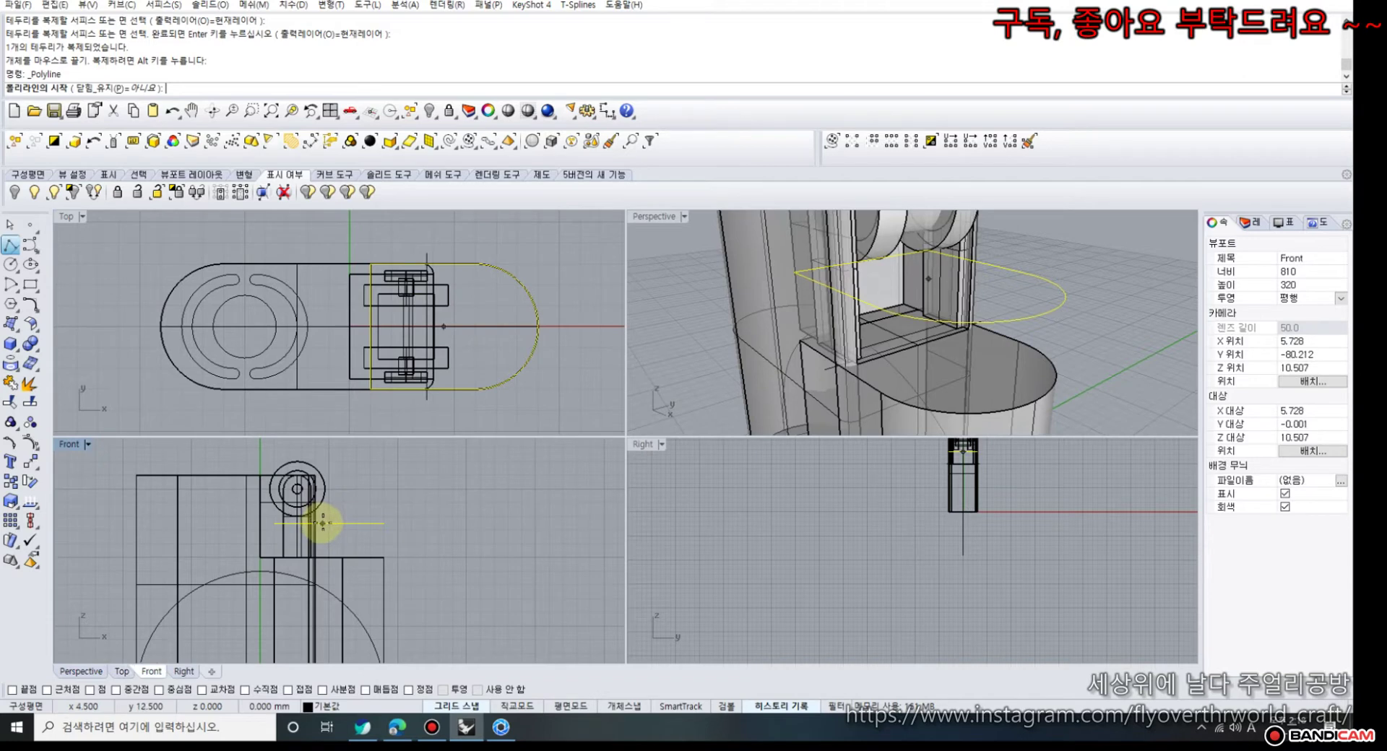
pyautogui.click(445, 241)
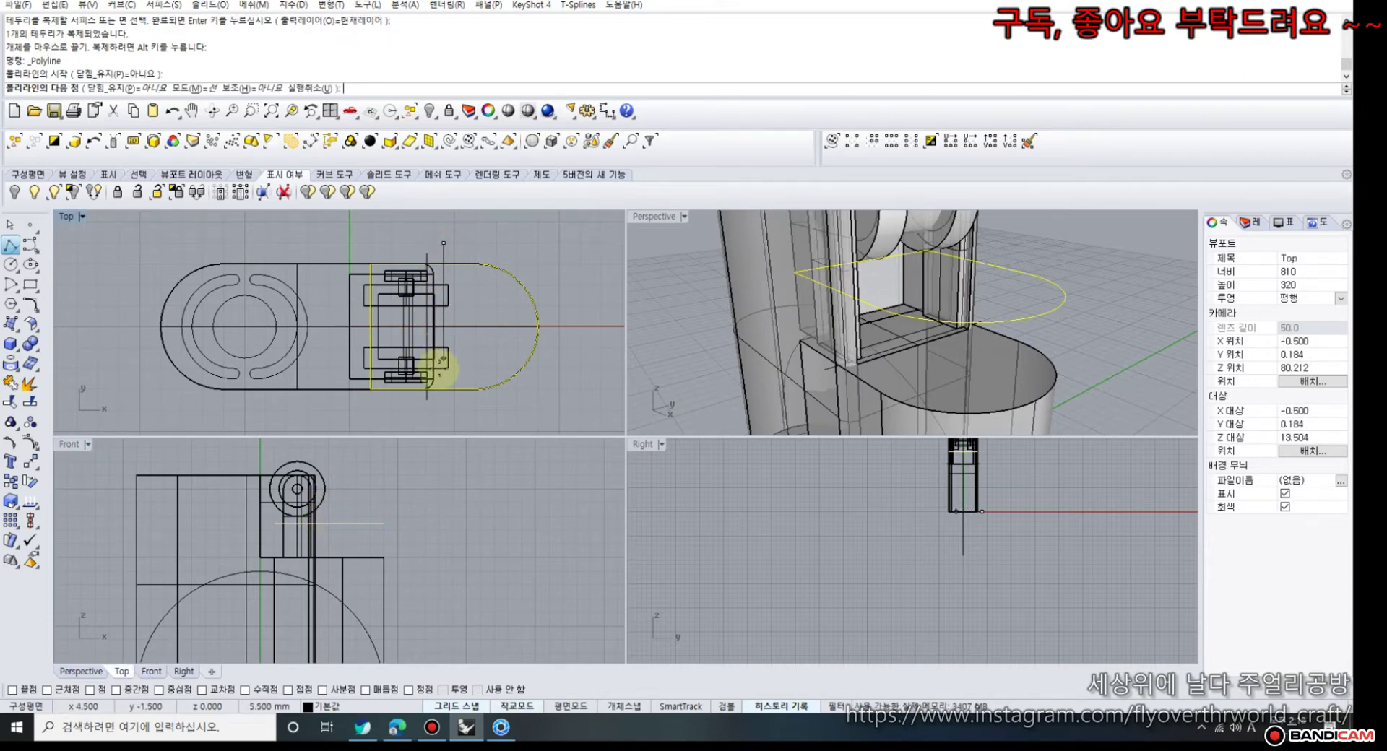
pyautogui.click(435, 406)
pyautogui.press('Return')
# - Trim the raised curve on the disc side of the line, along with the line's ends projecting beyond the curve
pyautogui.click(444, 403)
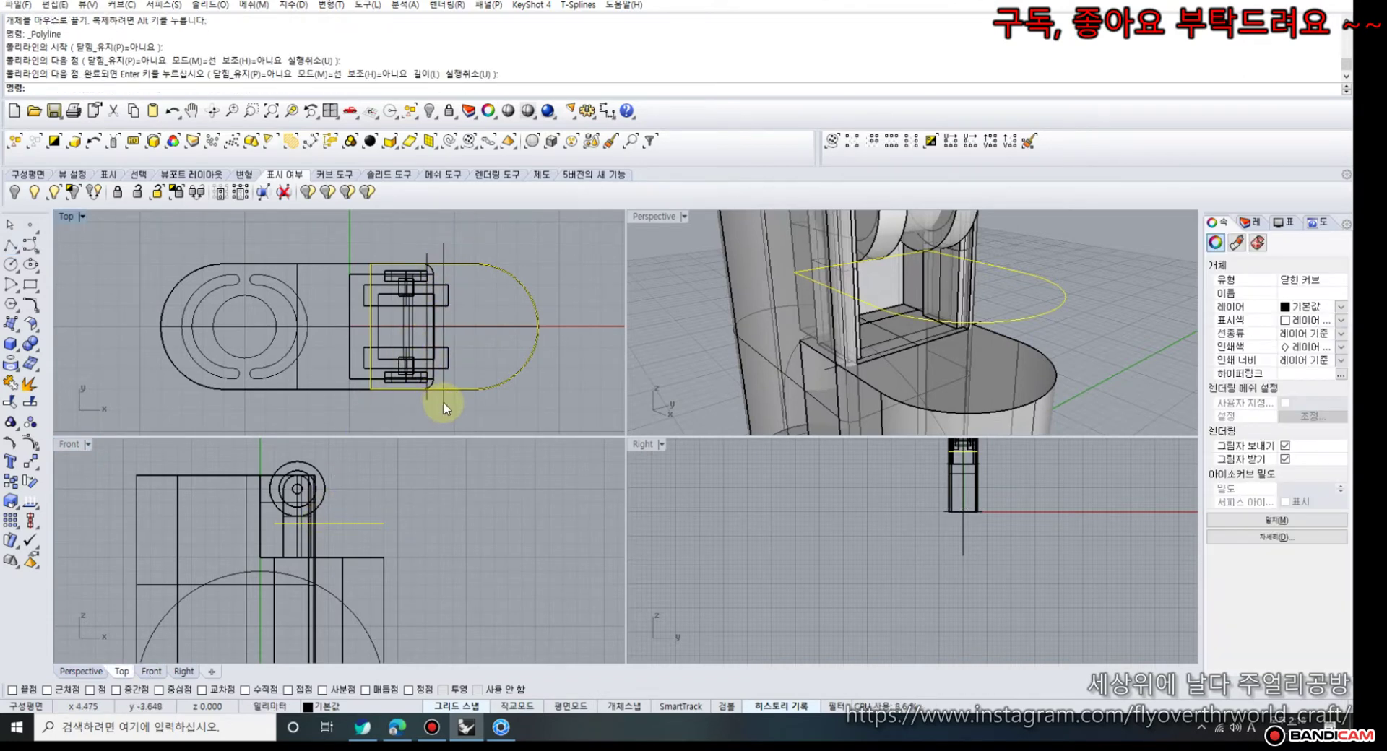
pyautogui.click(10, 403)
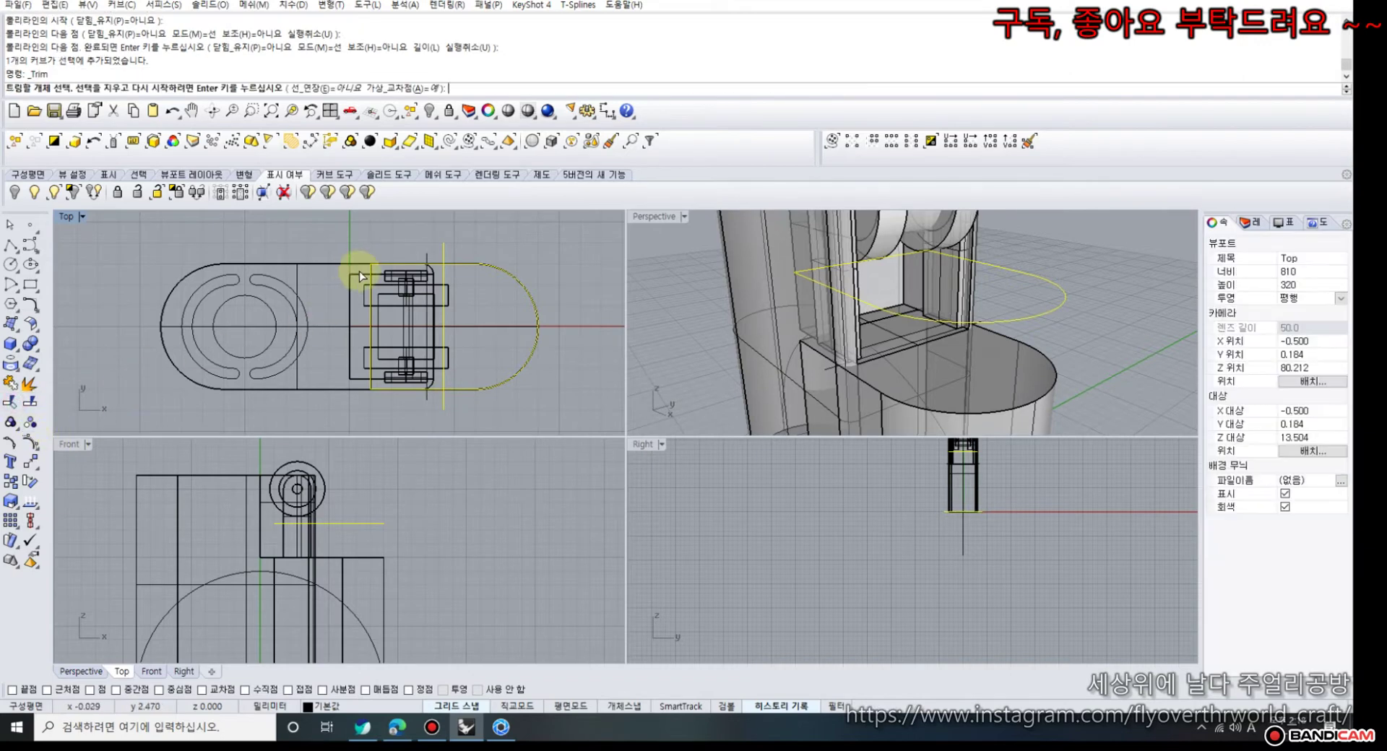
pyautogui.scroll(2, 361, 266)
pyautogui.click(375, 273)
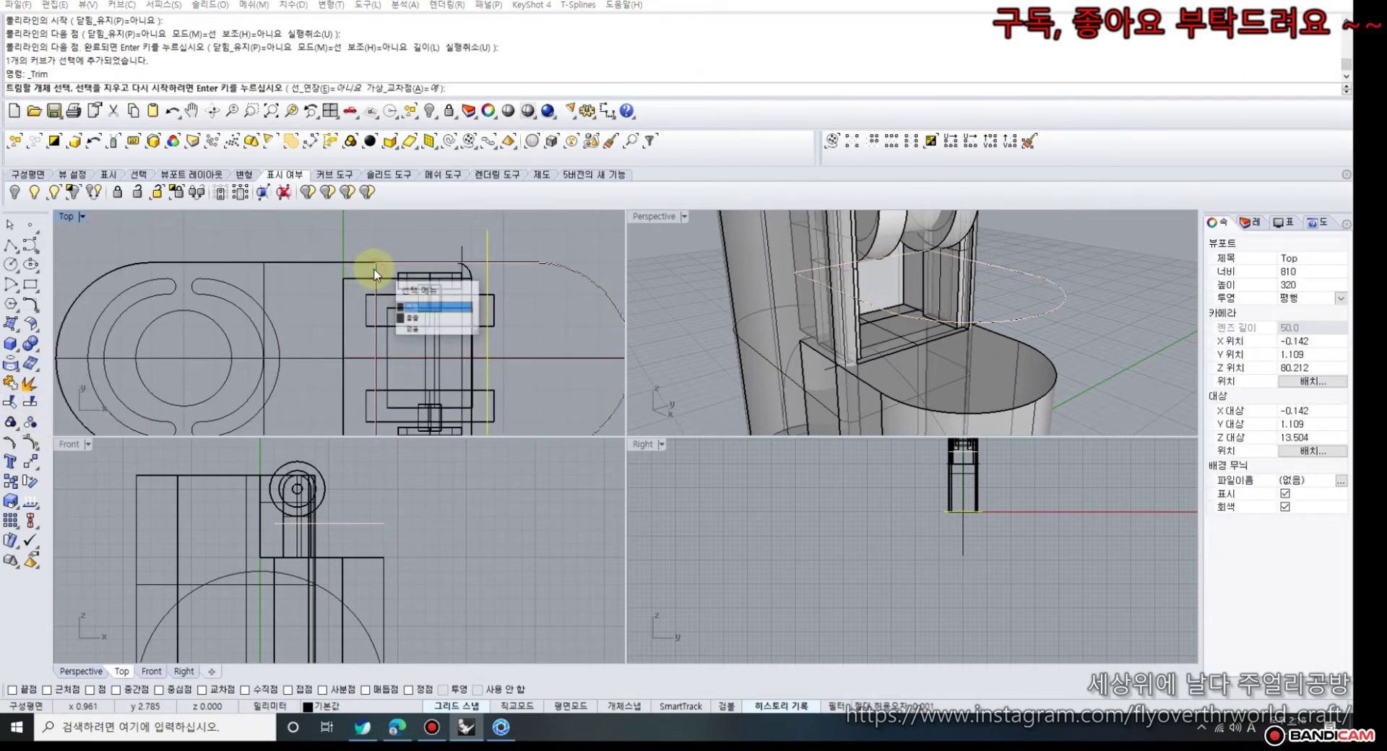
pyautogui.click(411, 310)
pyautogui.click(488, 245)
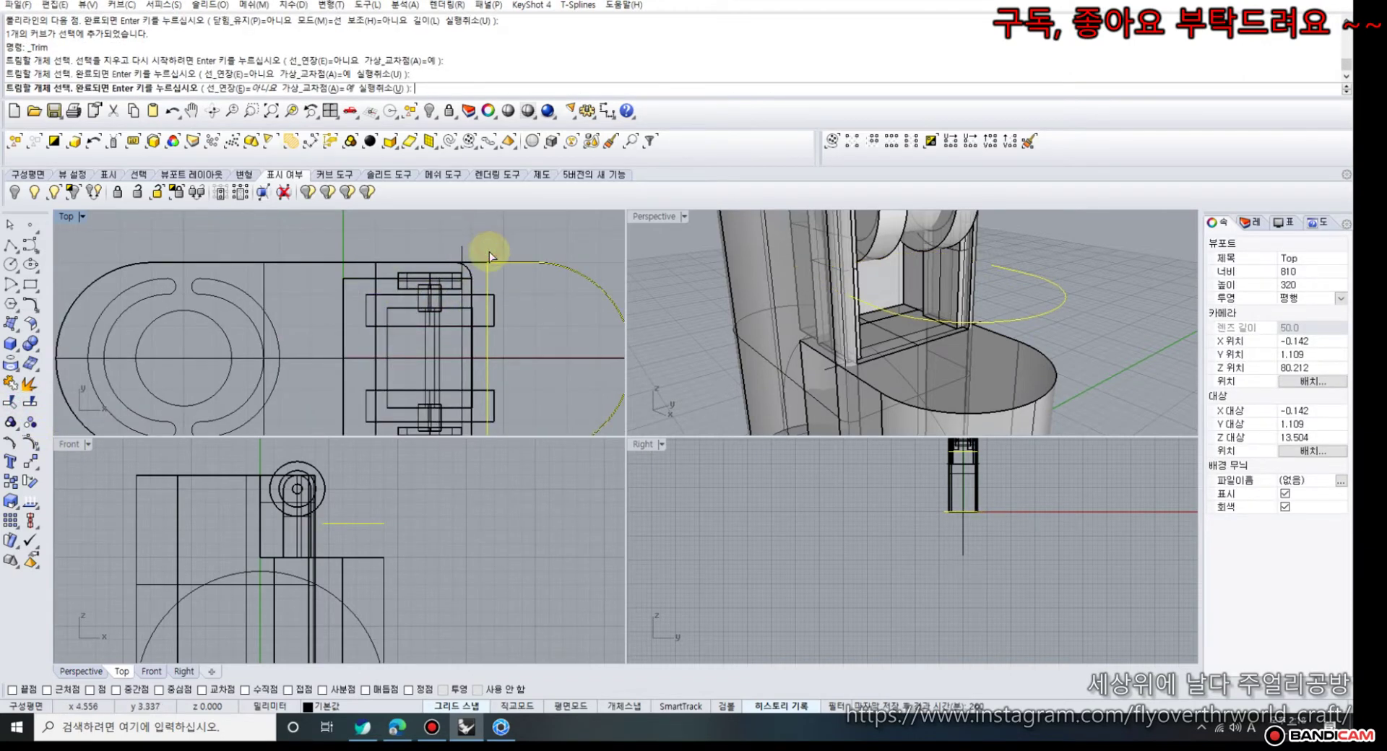
pyautogui.scroll(-3, 488, 252)
pyautogui.click(487, 350)
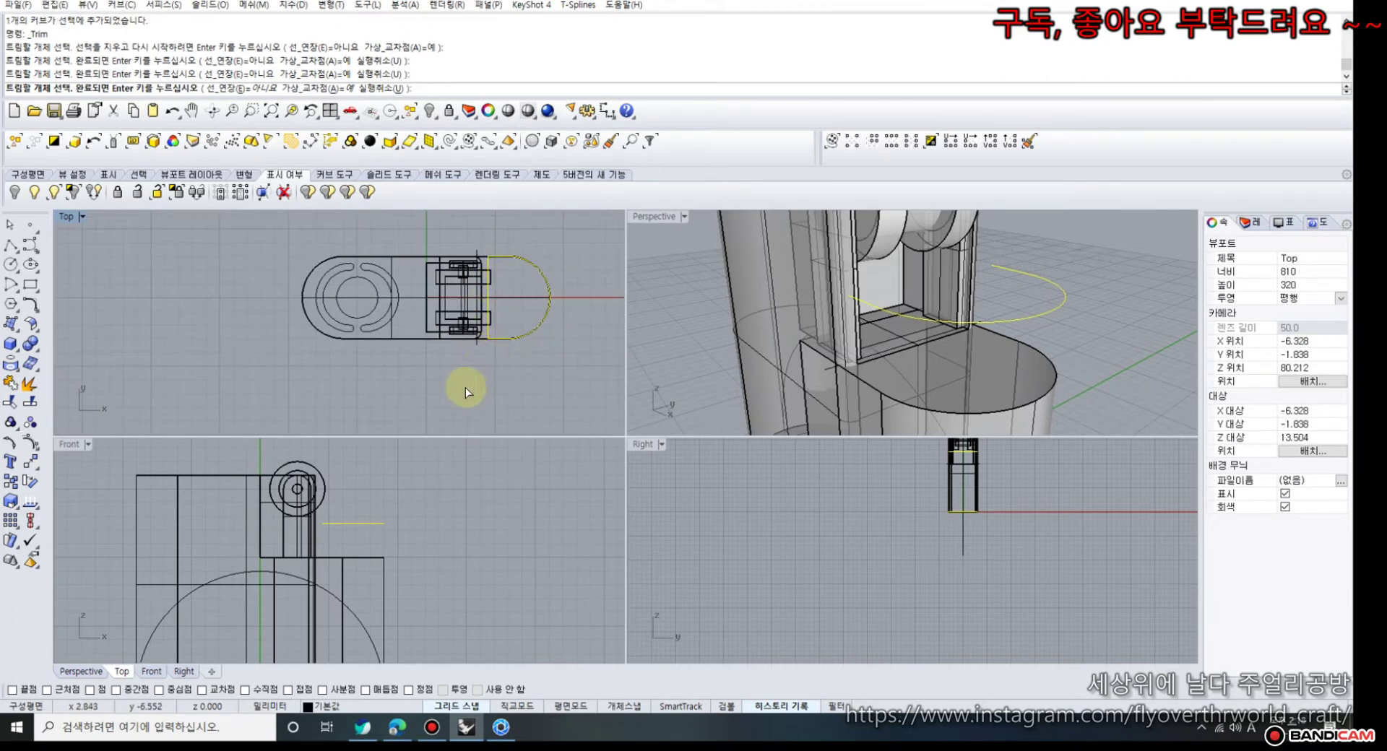
pyautogui.click(10, 224)
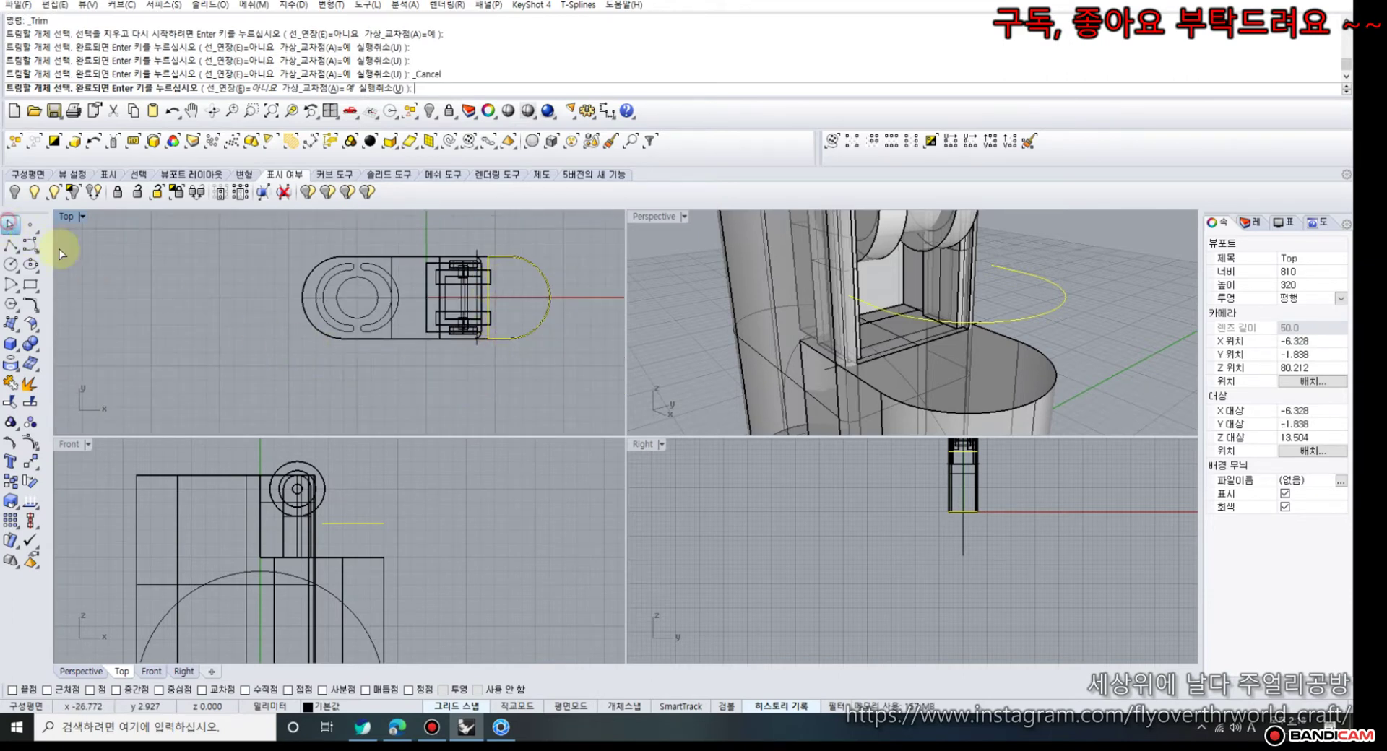
# - Connect the trimmed curve's two endpoints with a line using End snap, and join both into one closed curve
pyautogui.click(10, 244)
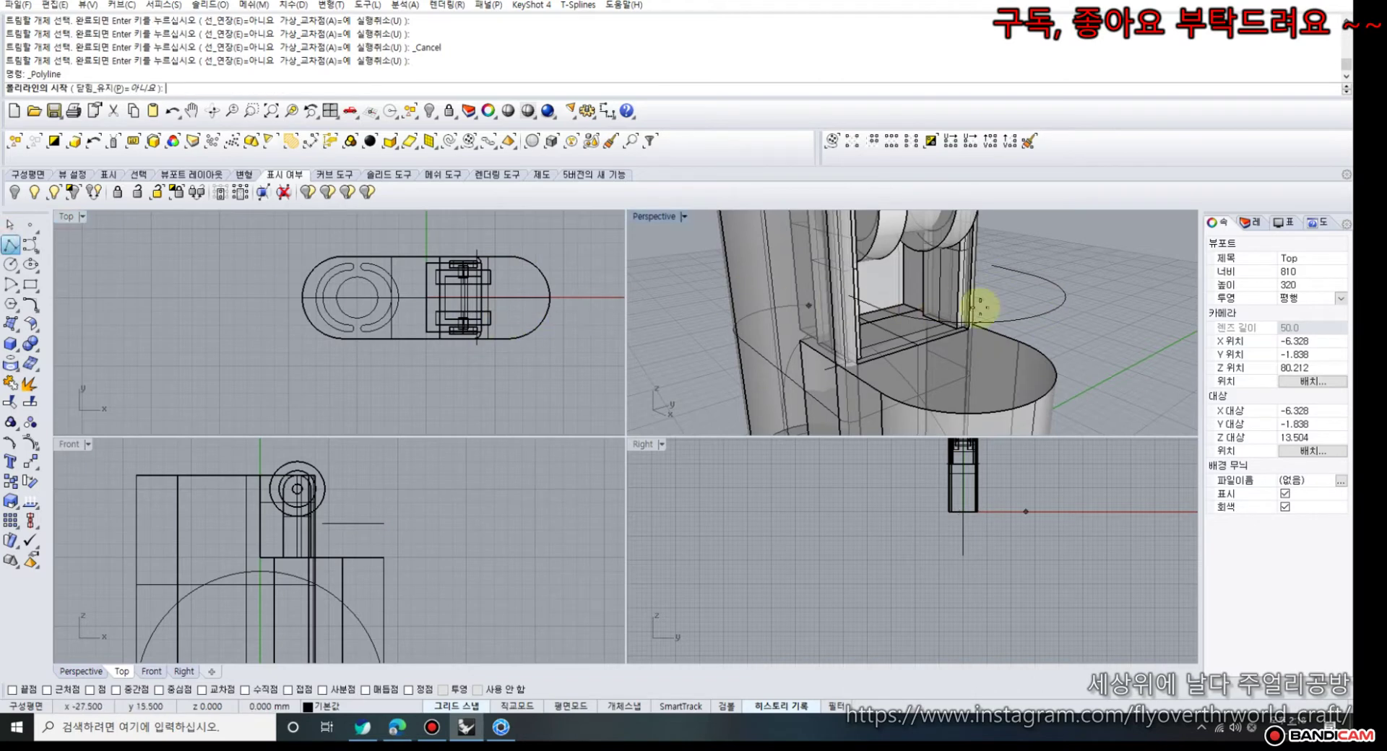
pyautogui.click(13, 689)
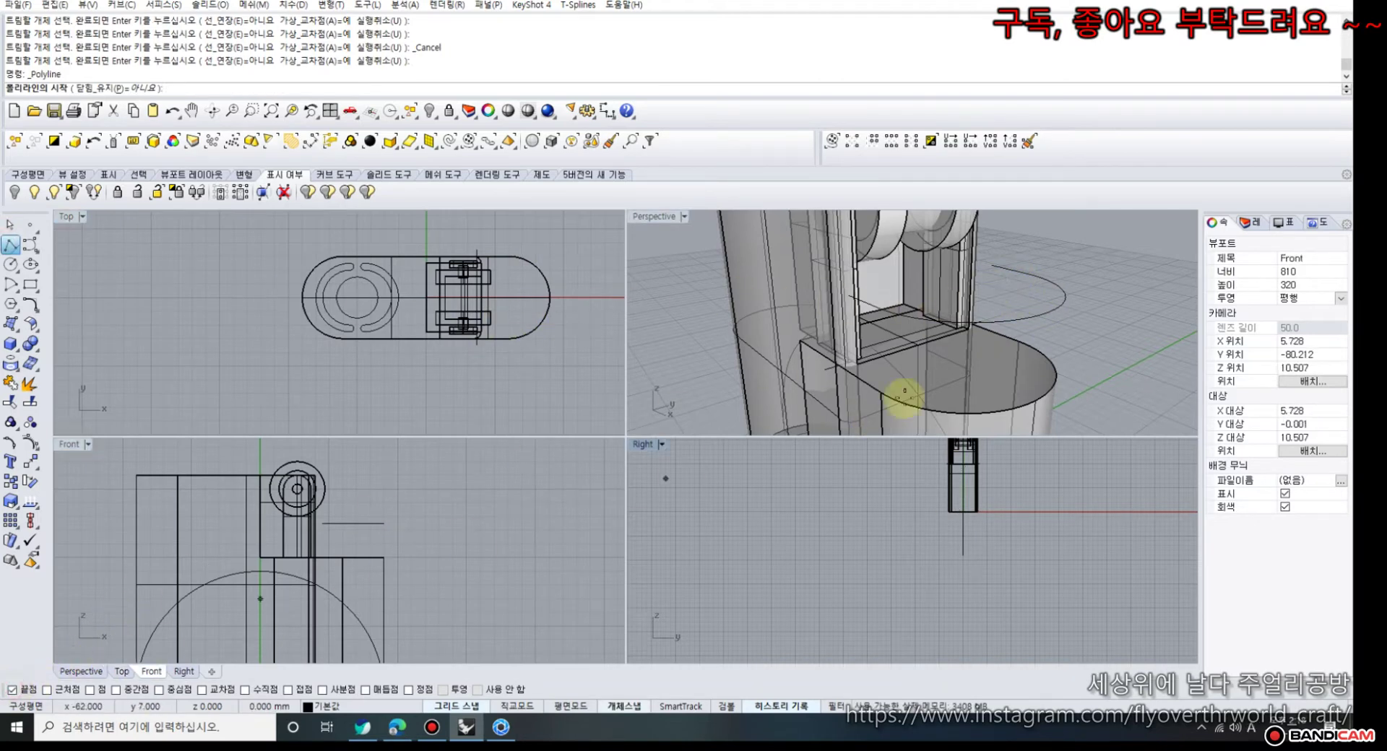
pyautogui.click(992, 266)
pyautogui.click(847, 297)
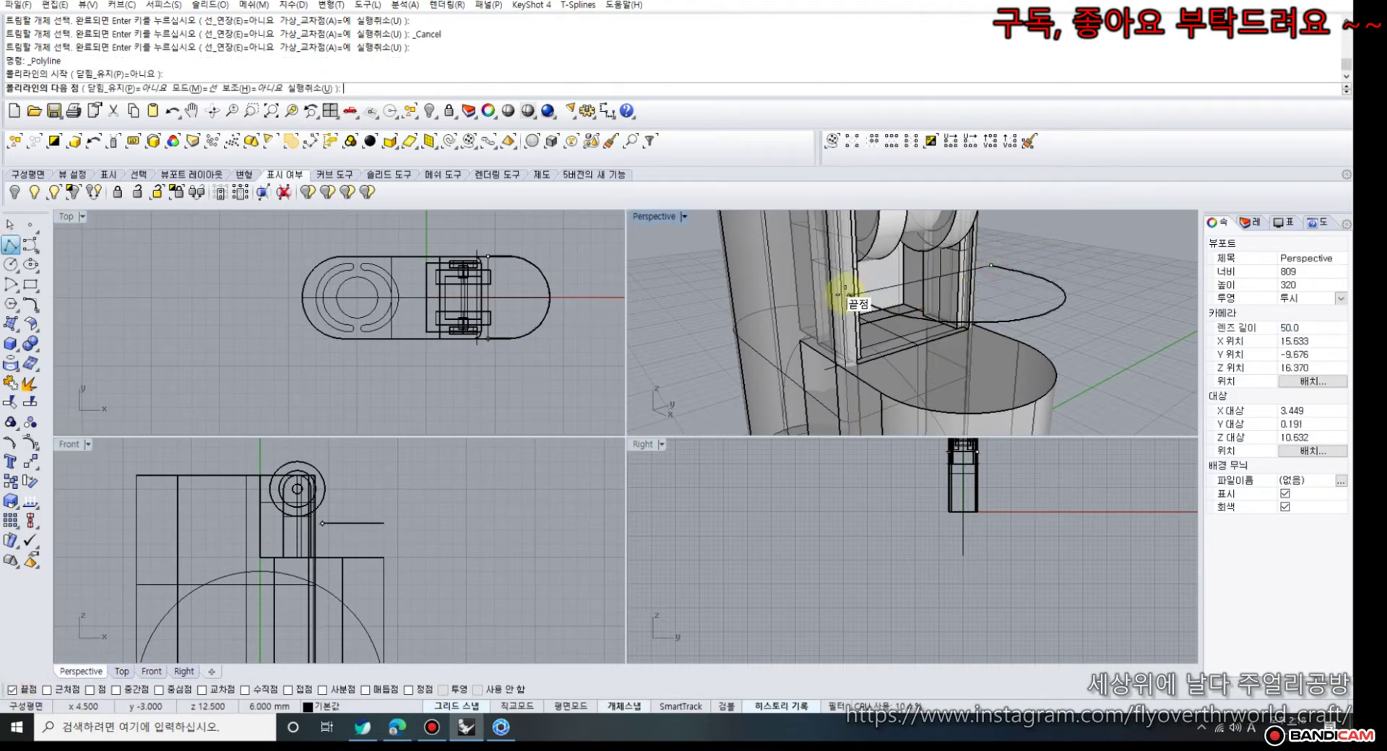
pyautogui.press('Return')
pyautogui.click(882, 294)
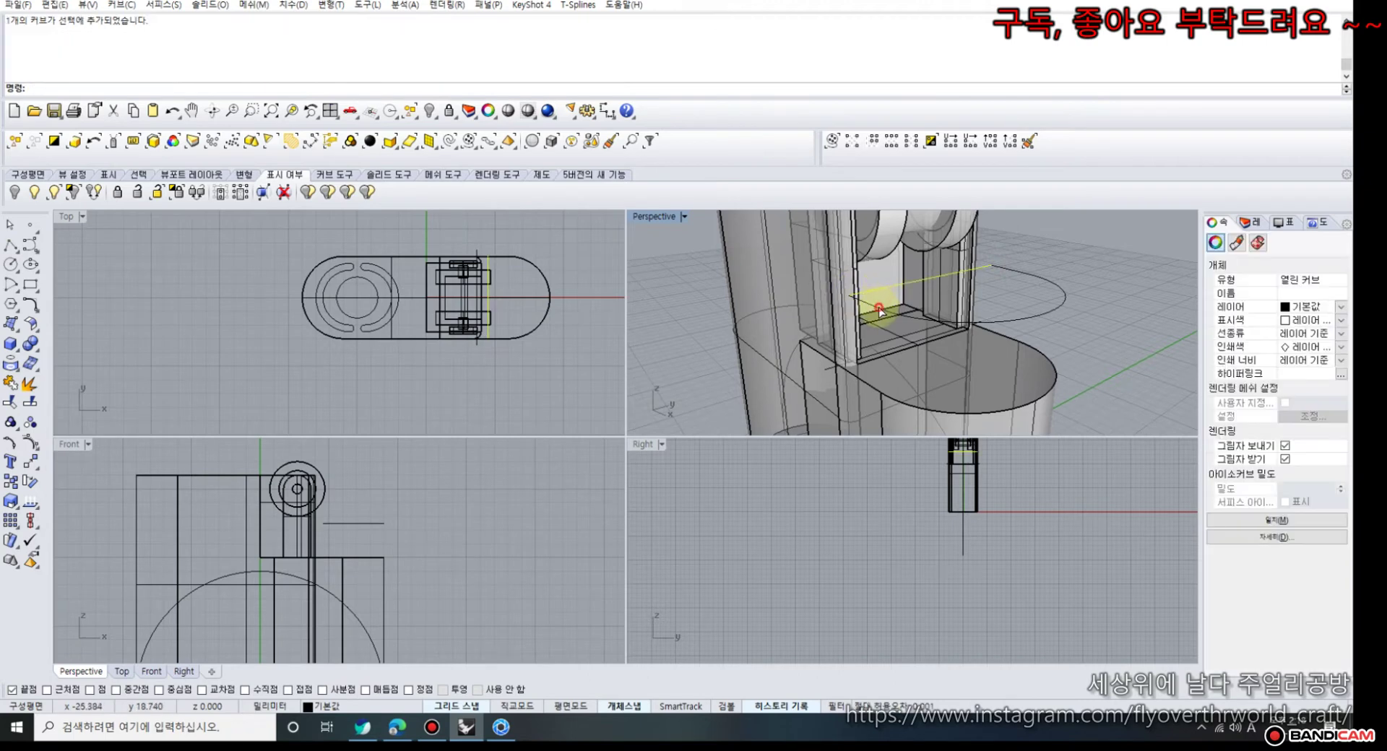
pyautogui.click(879, 309)
pyautogui.click(10, 386)
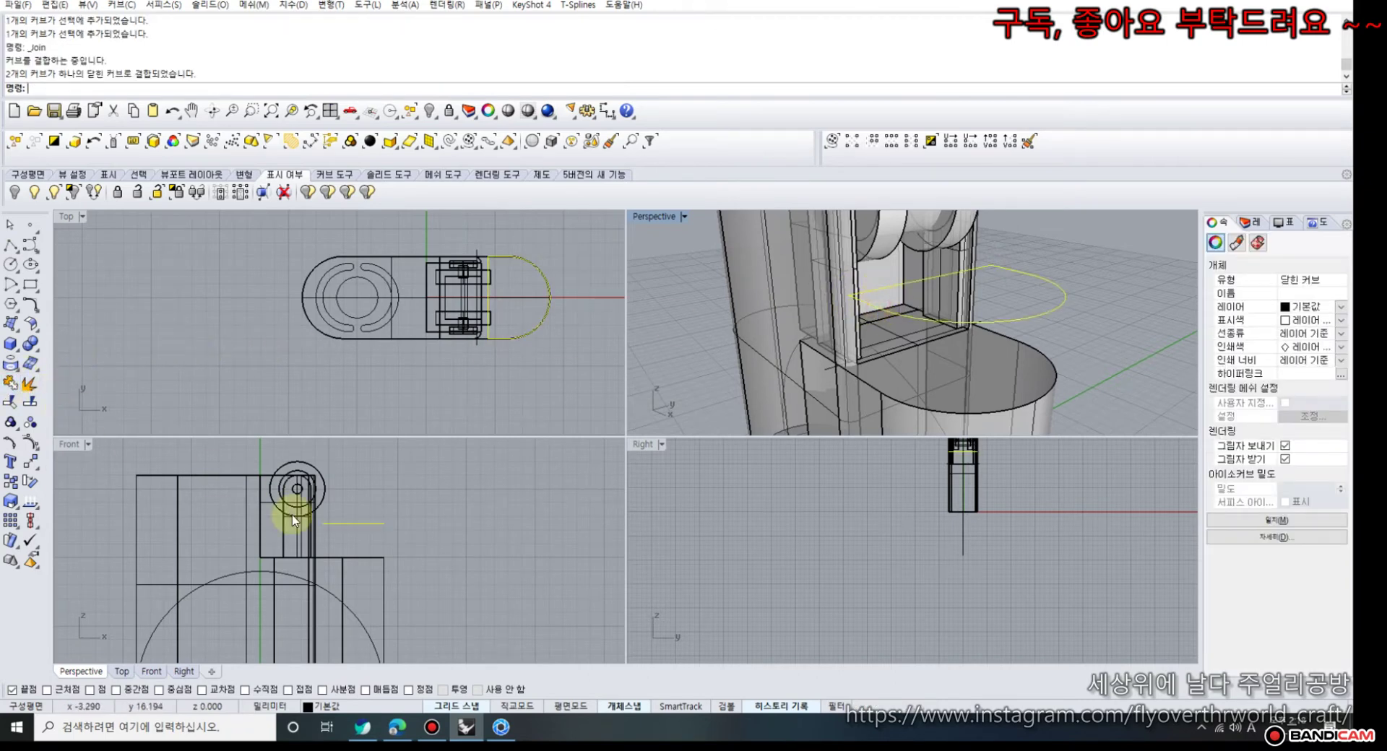
# - Extrude the closed curve 1.5 mm downward as a solid
pyautogui.scroll(3, 345, 531)
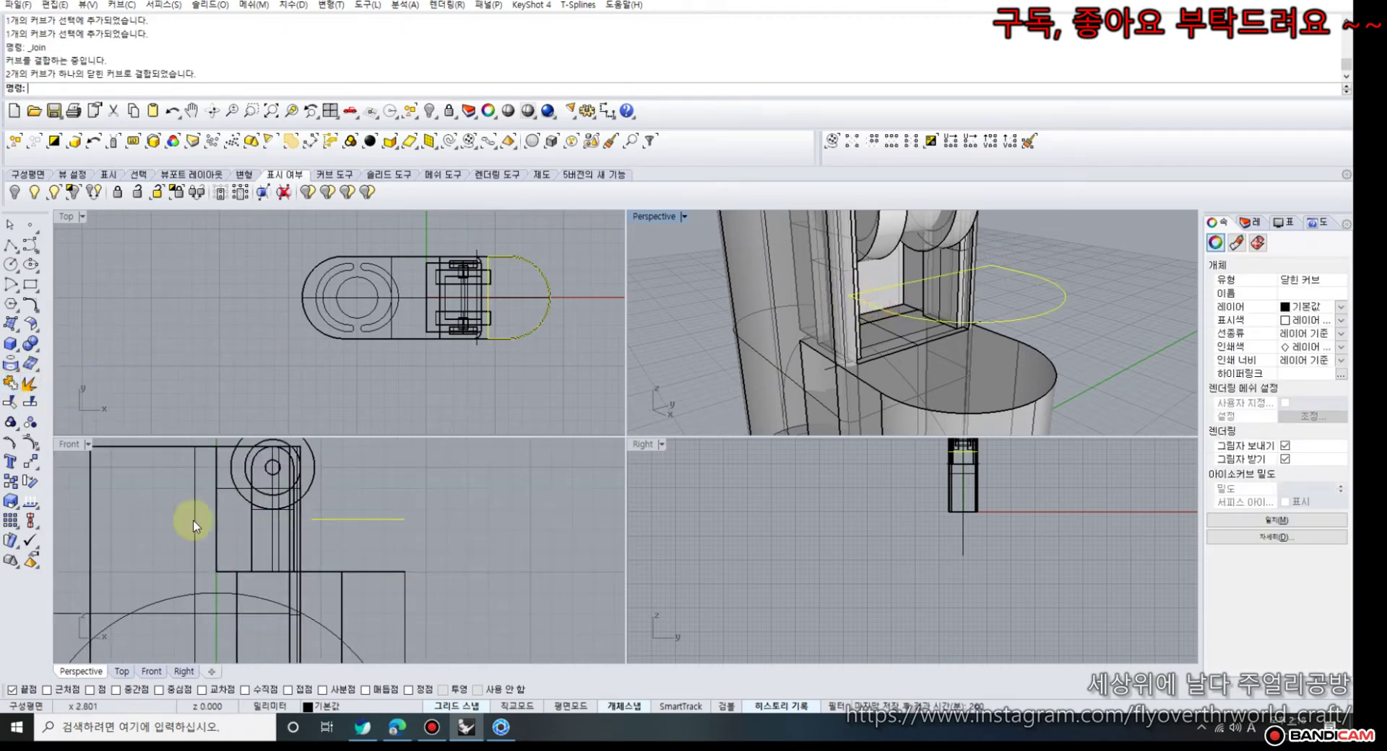
pyautogui.click(17, 329)
pyautogui.click(107, 357)
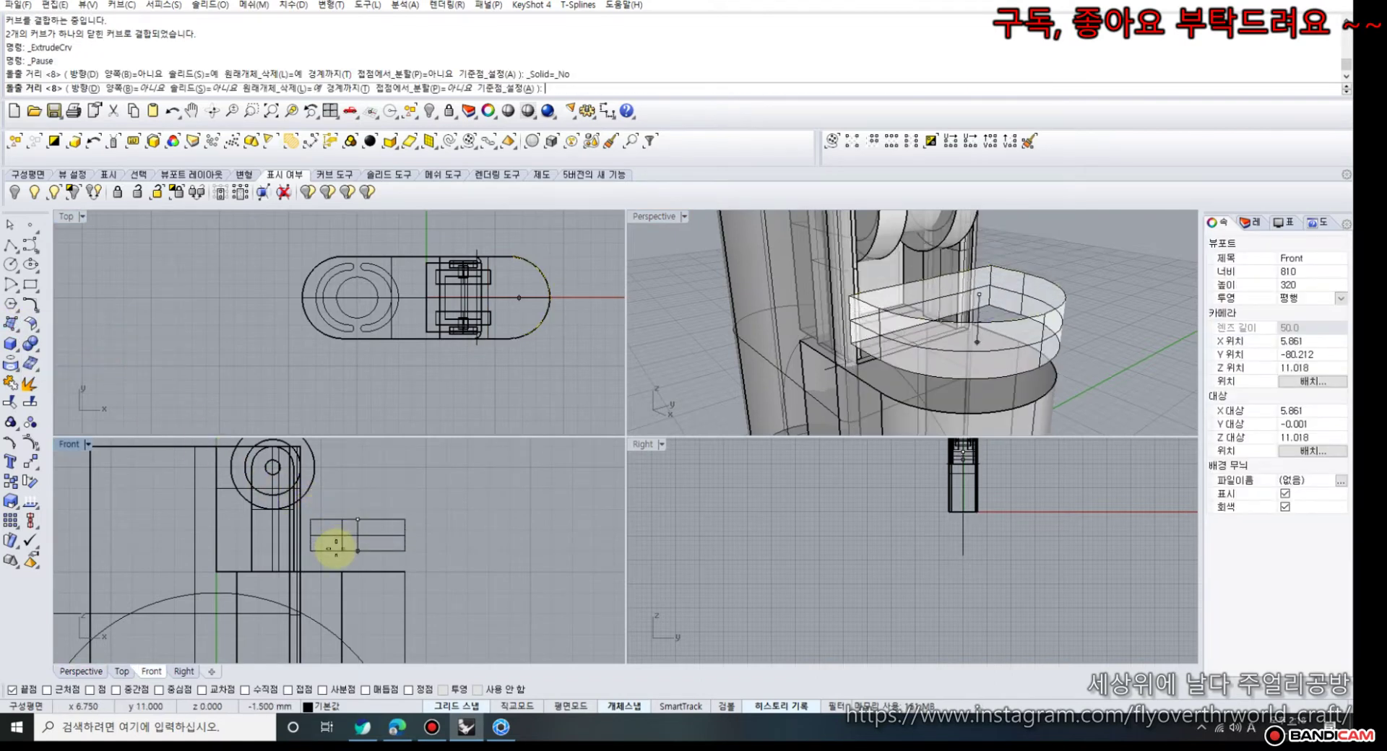
pyautogui.click(194, 88)
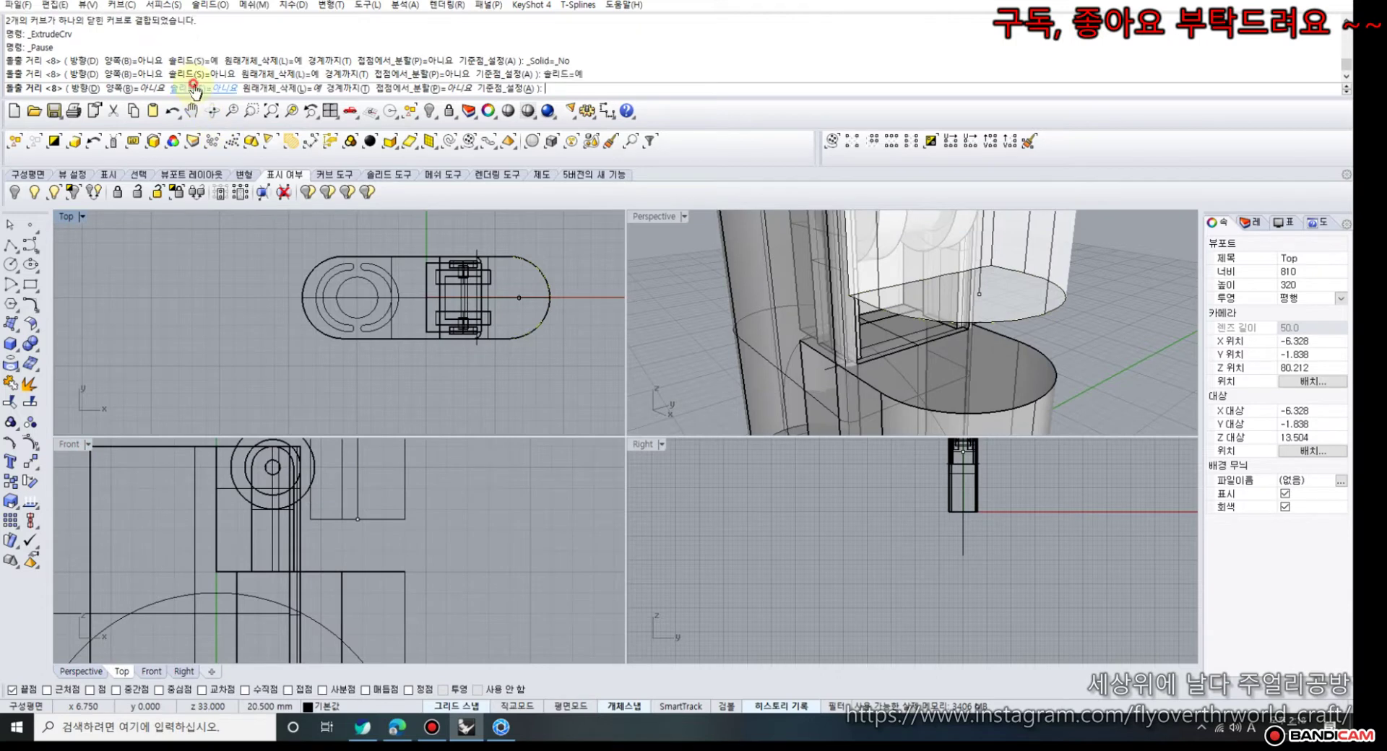
pyautogui.click(362, 561)
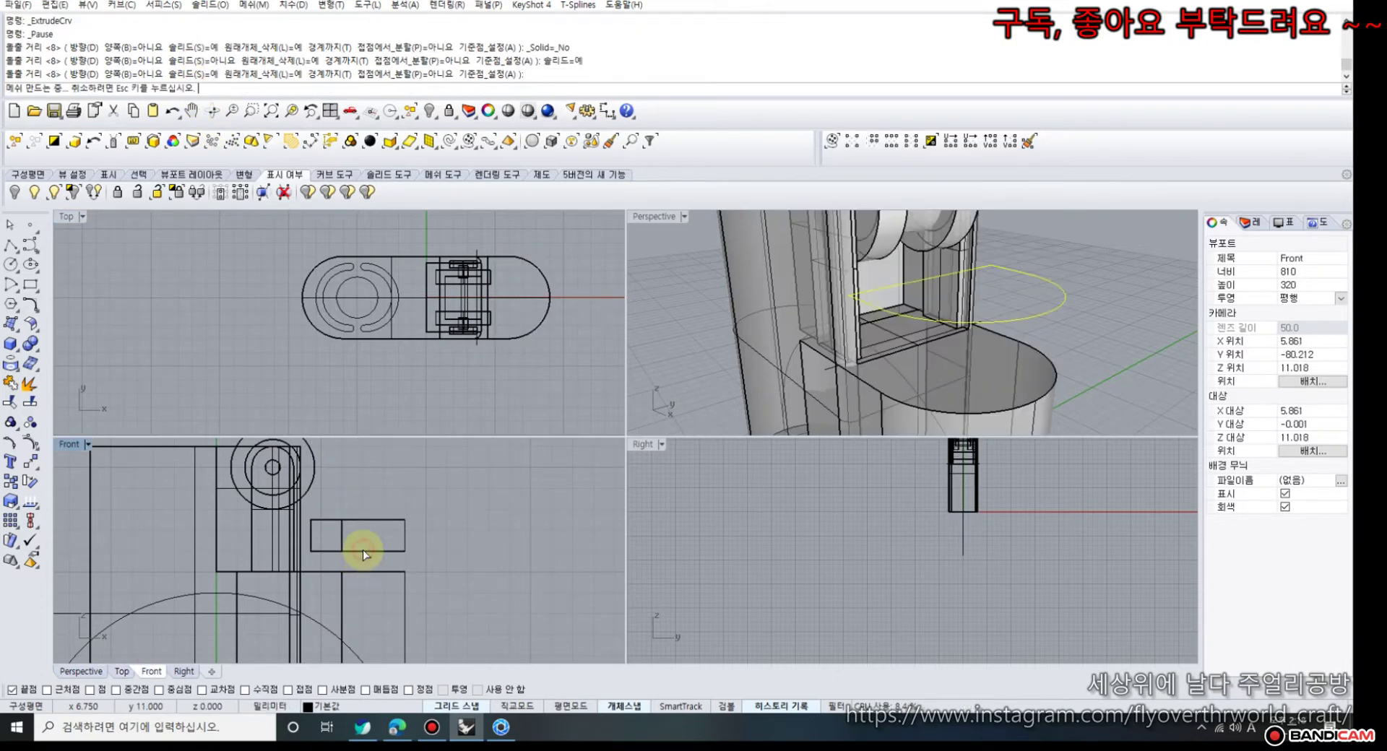
pyautogui.click(669, 325)
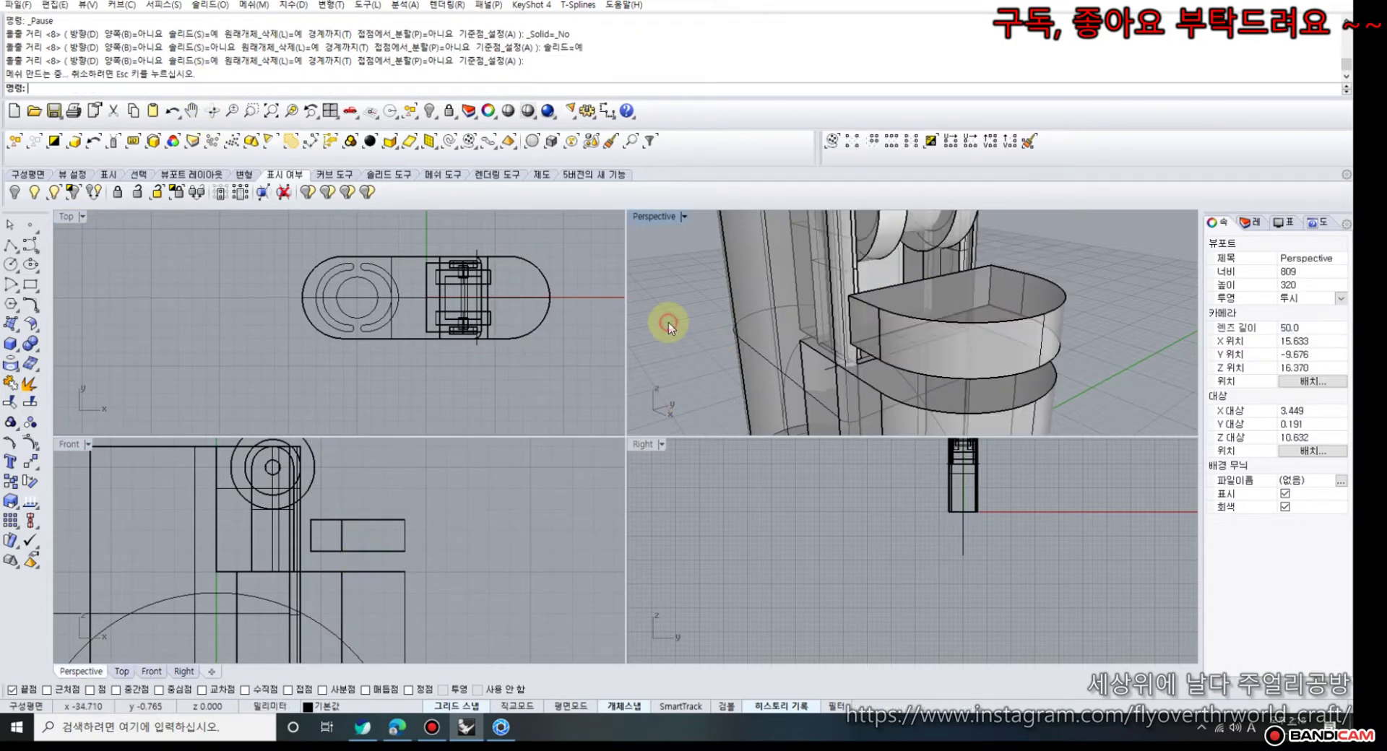
# - Draw a 2 × 2 mm box, 1 mm high, centred on the X axis between X 3 and 5
pyautogui.click(11, 344)
pyautogui.scroll(4, 460, 284)
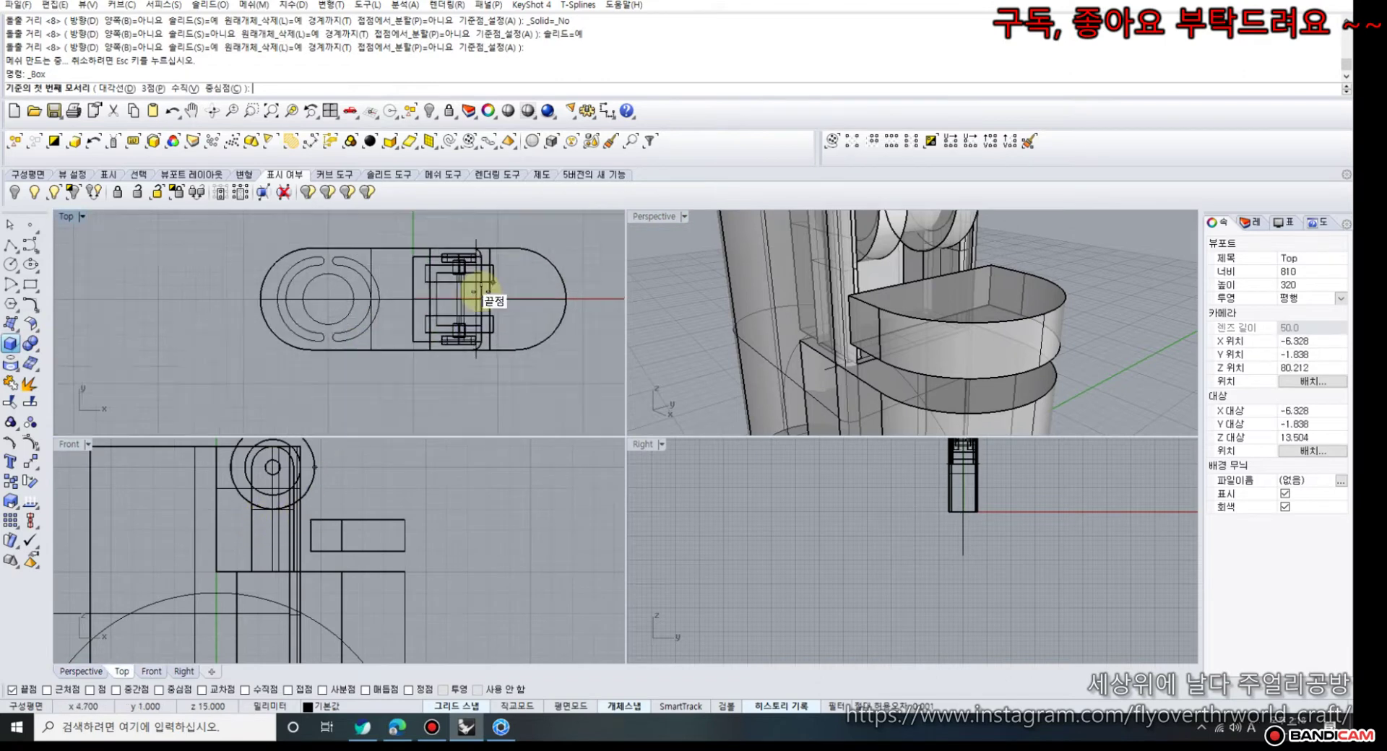
pyautogui.click(451, 277)
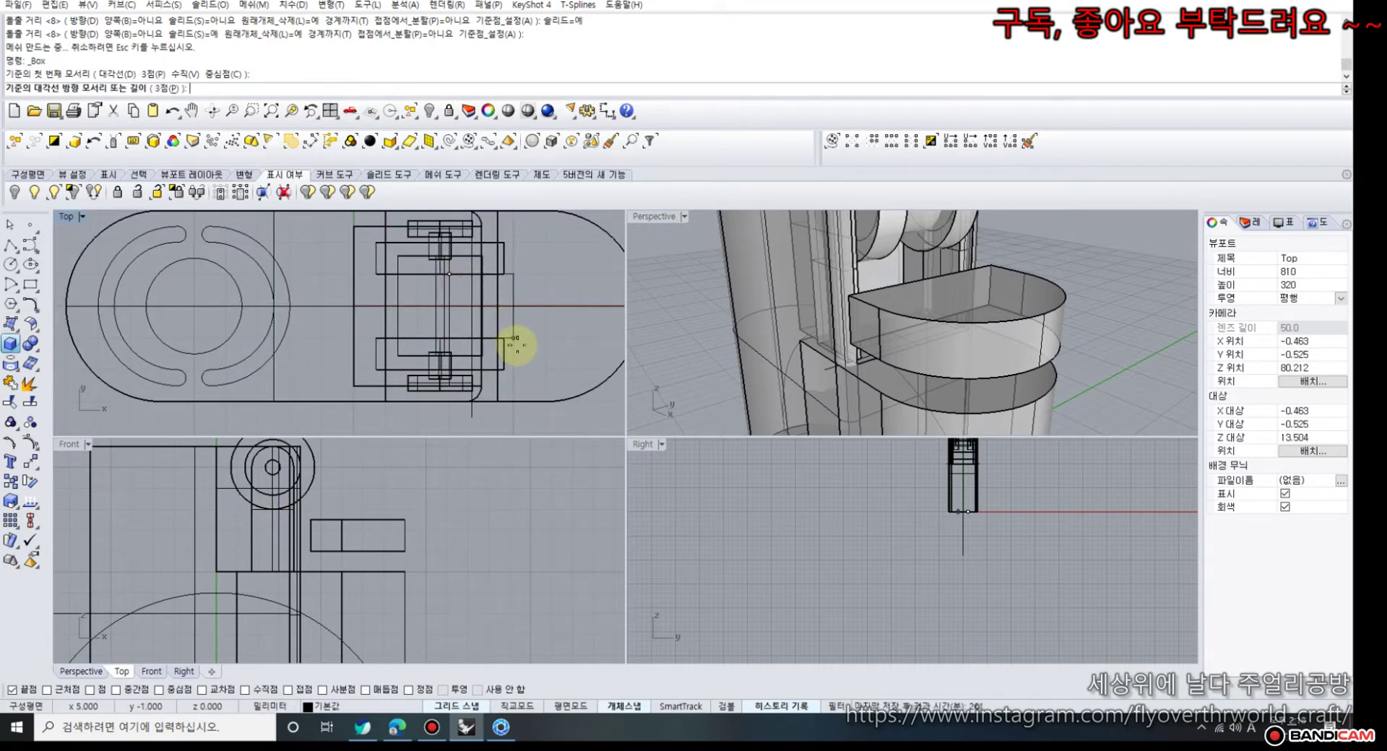
pyautogui.click(515, 340)
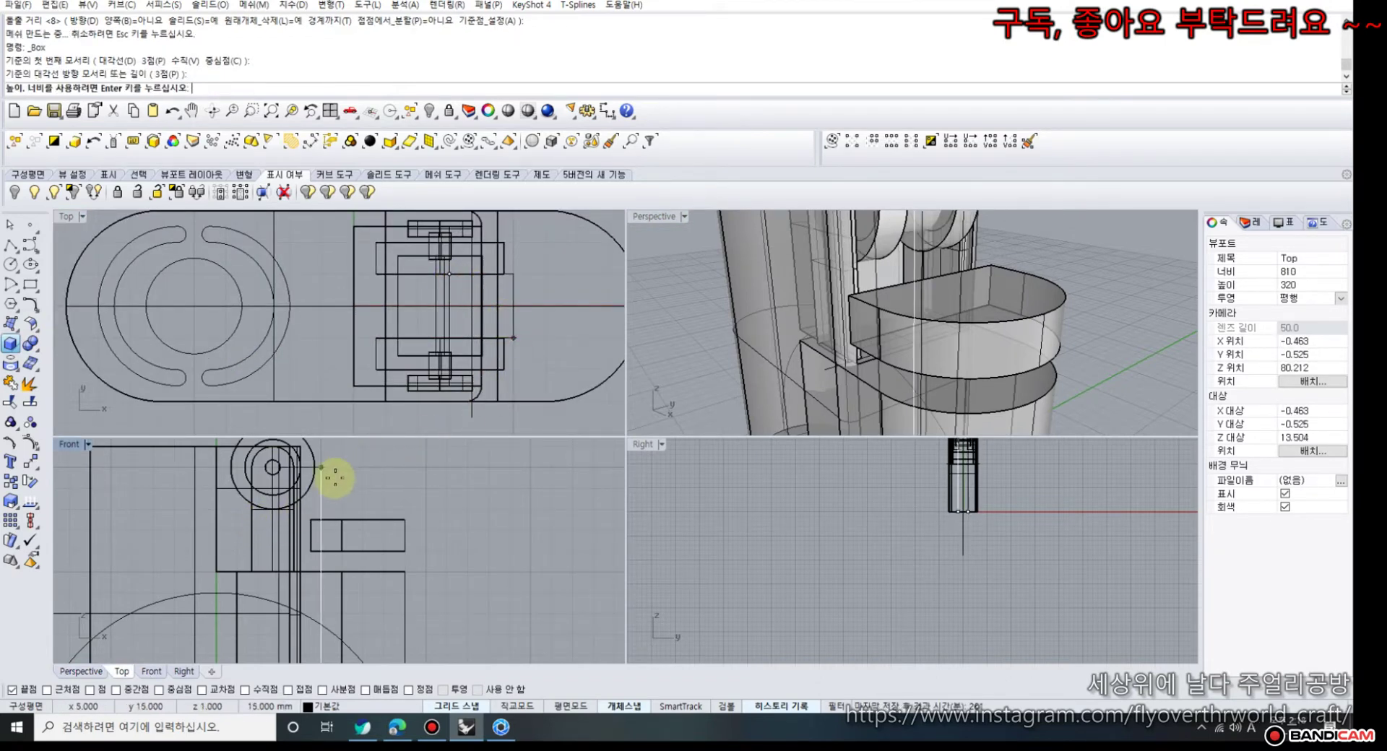
pyautogui.scroll(-3, 323, 589)
pyautogui.scroll(4, 318, 613)
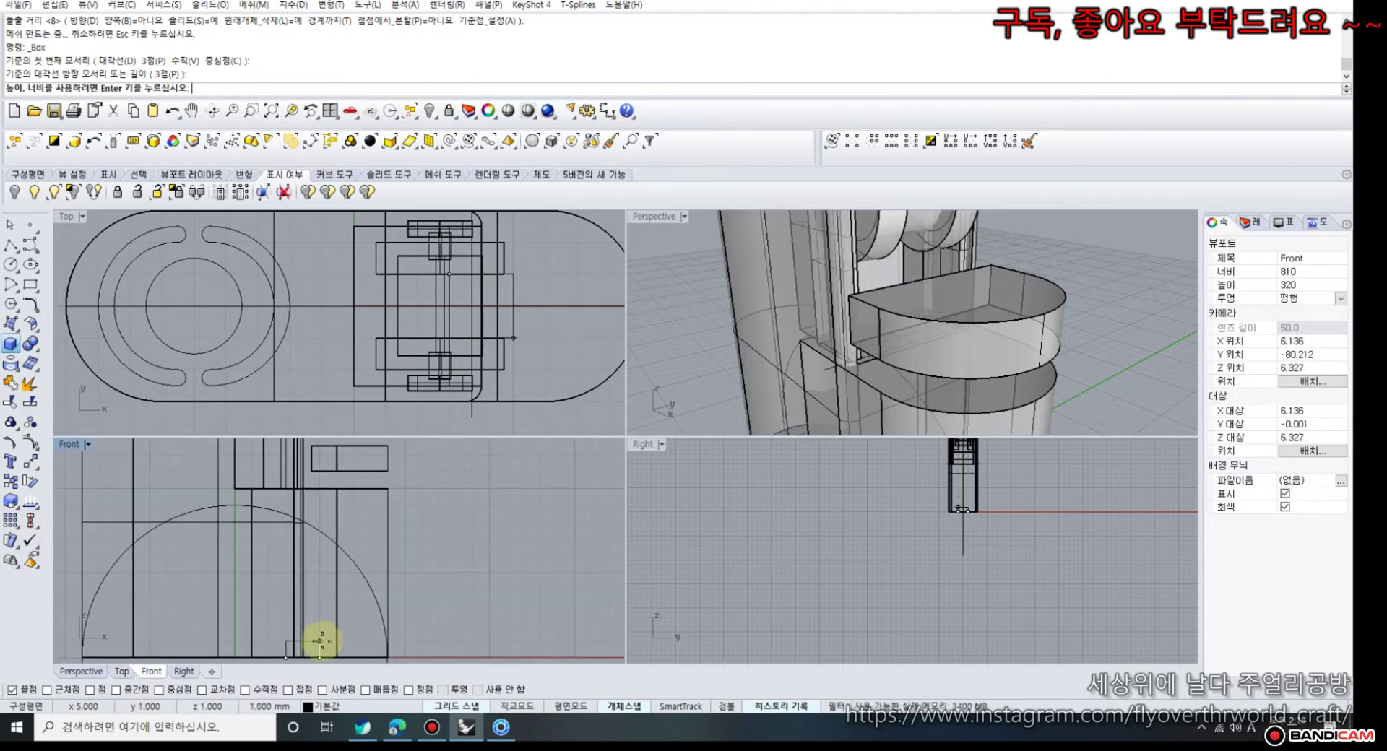
pyautogui.click(320, 641)
# - Move the small box straight up in the Front view so its top is level with the D-shaped block's top face
pyautogui.moveTo(319, 648); pyautogui.dragTo(331, 457)
pyautogui.scroll(5, 278, 442)
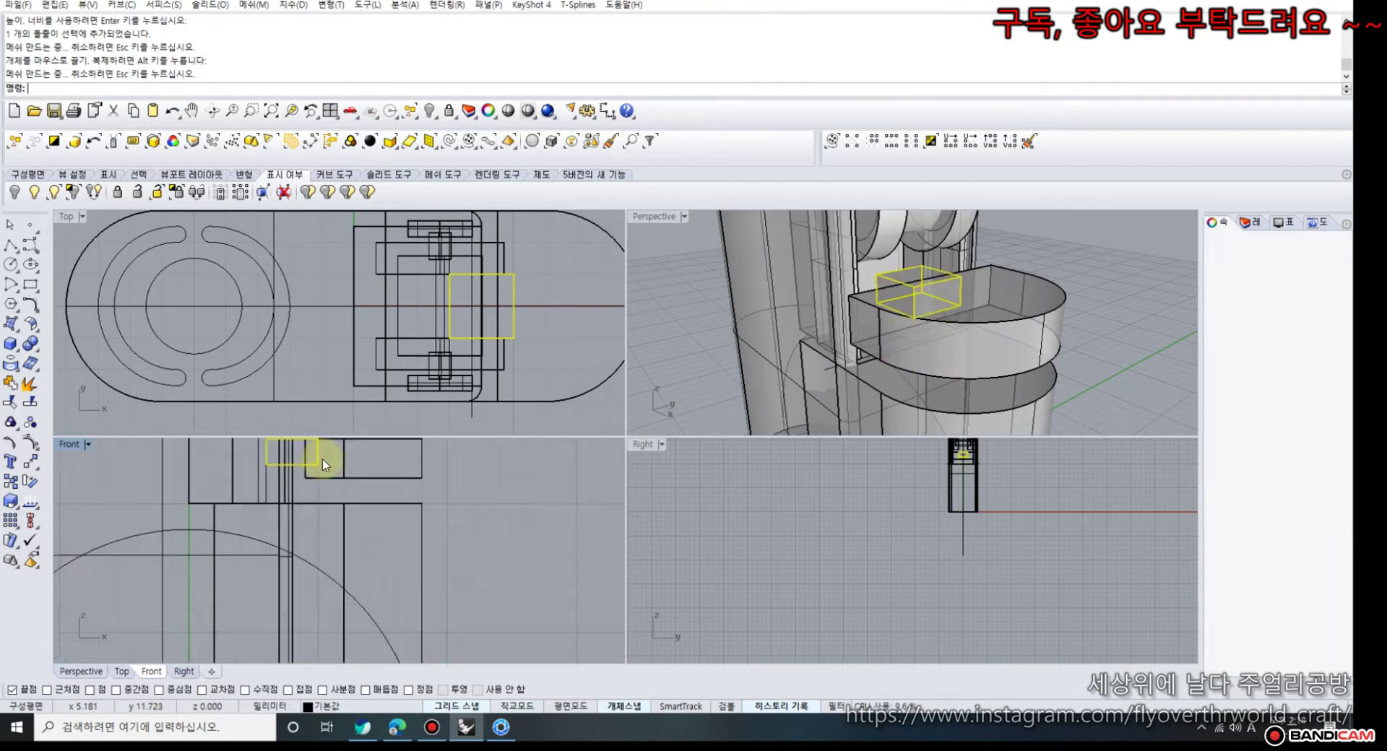
pyautogui.click(636, 355)
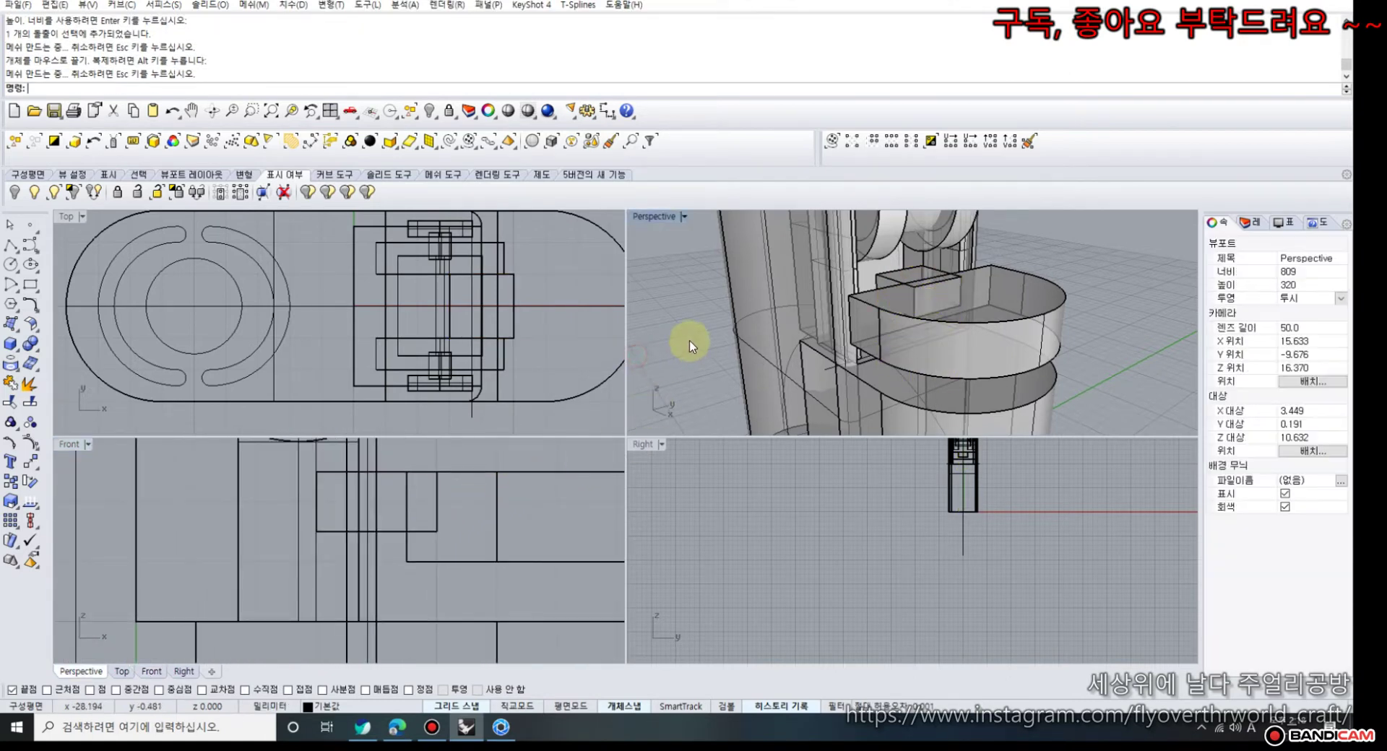
pyautogui.moveTo(687, 343); pyautogui.dragTo(801, 348, button='right')
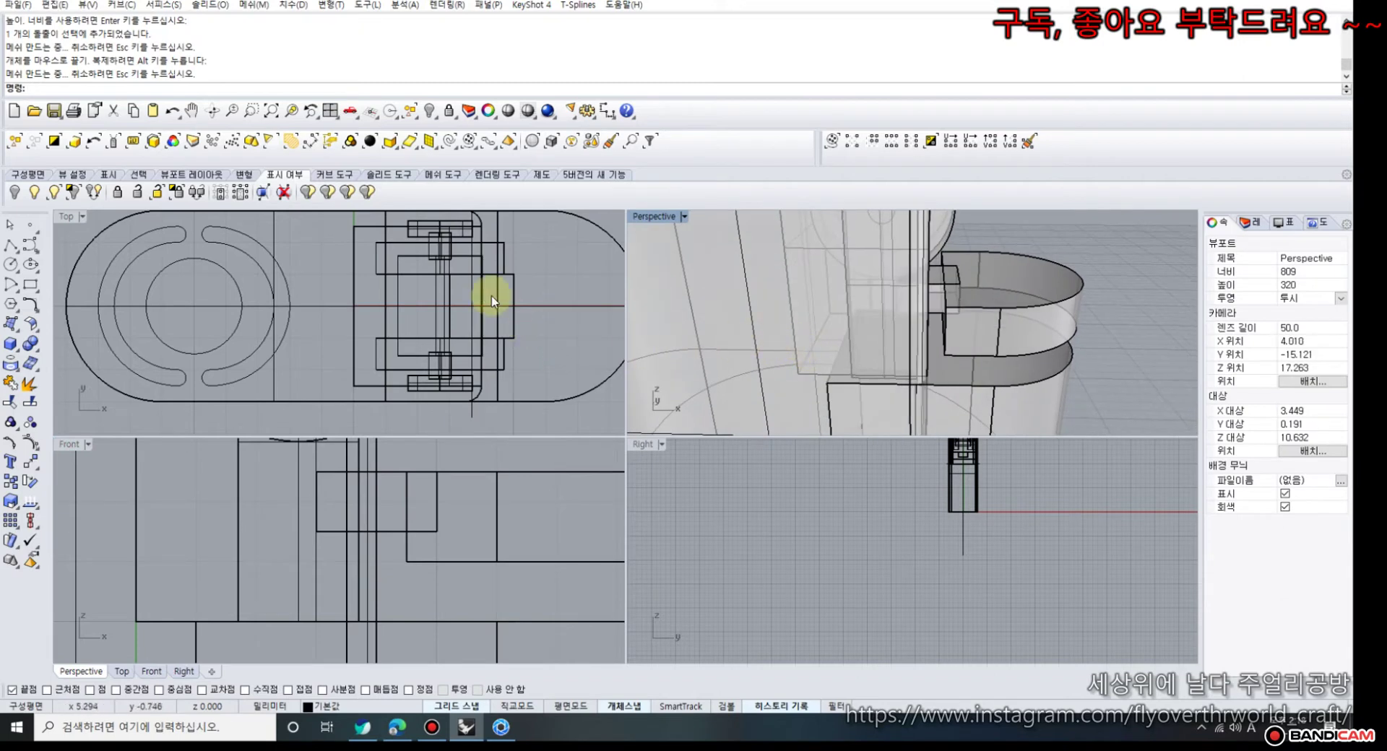
pyautogui.scroll(-3, 906, 319)
pyautogui.moveTo(905, 319); pyautogui.dragTo(748, 350, button='right')
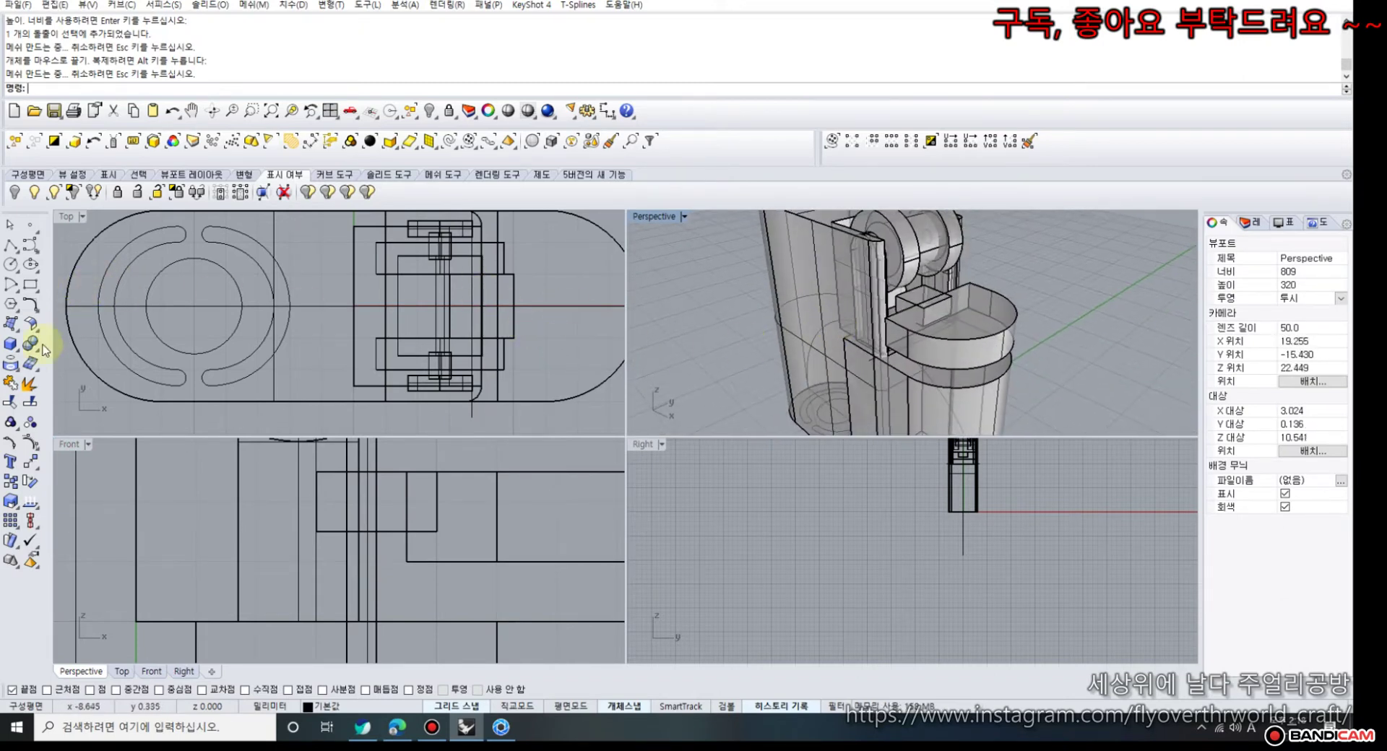
# - Draw a box in the Right view, 4 mm wide, 2.5 mm tall and 1 mm thick, from the D-shaped block's top level down
pyautogui.click(10, 344)
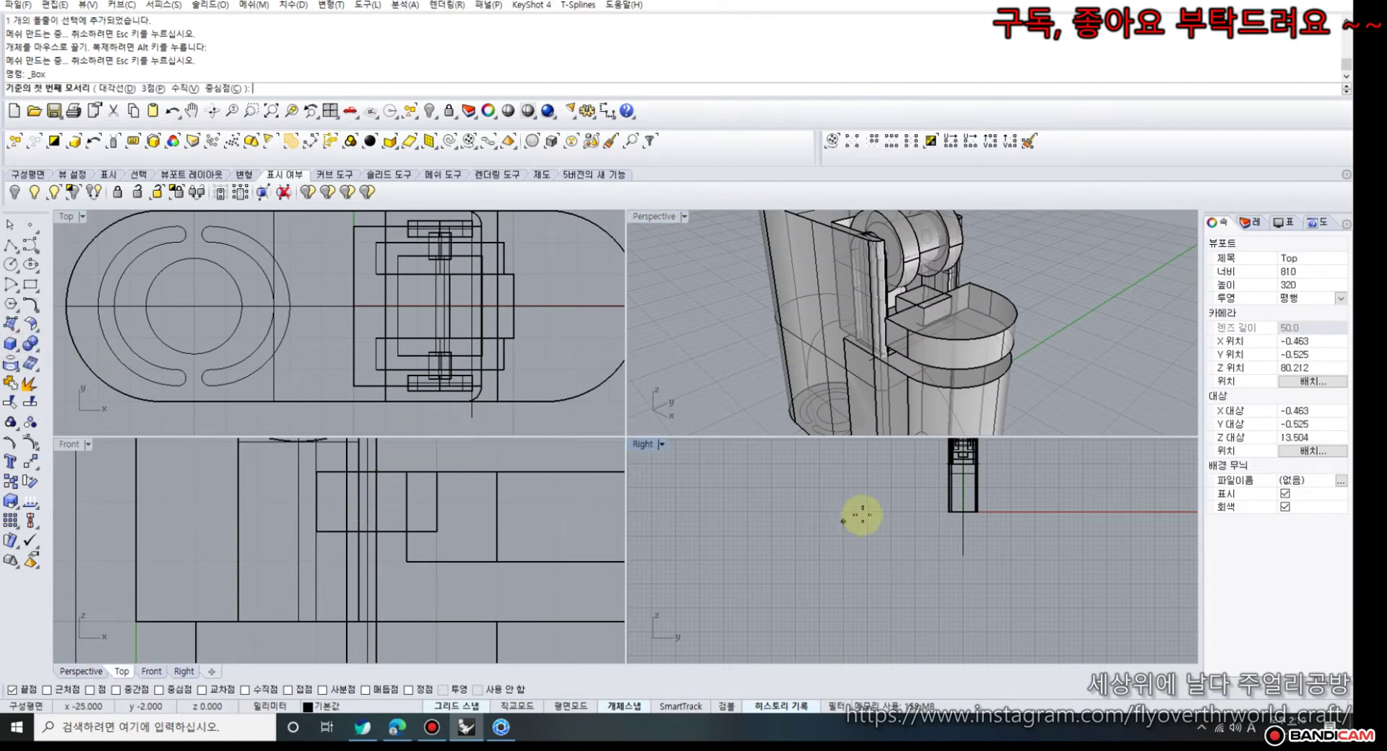
pyautogui.scroll(-2, 831, 531)
pyautogui.moveTo(829, 532); pyautogui.dragTo(811, 551, button='right')
pyautogui.scroll(6, 811, 535)
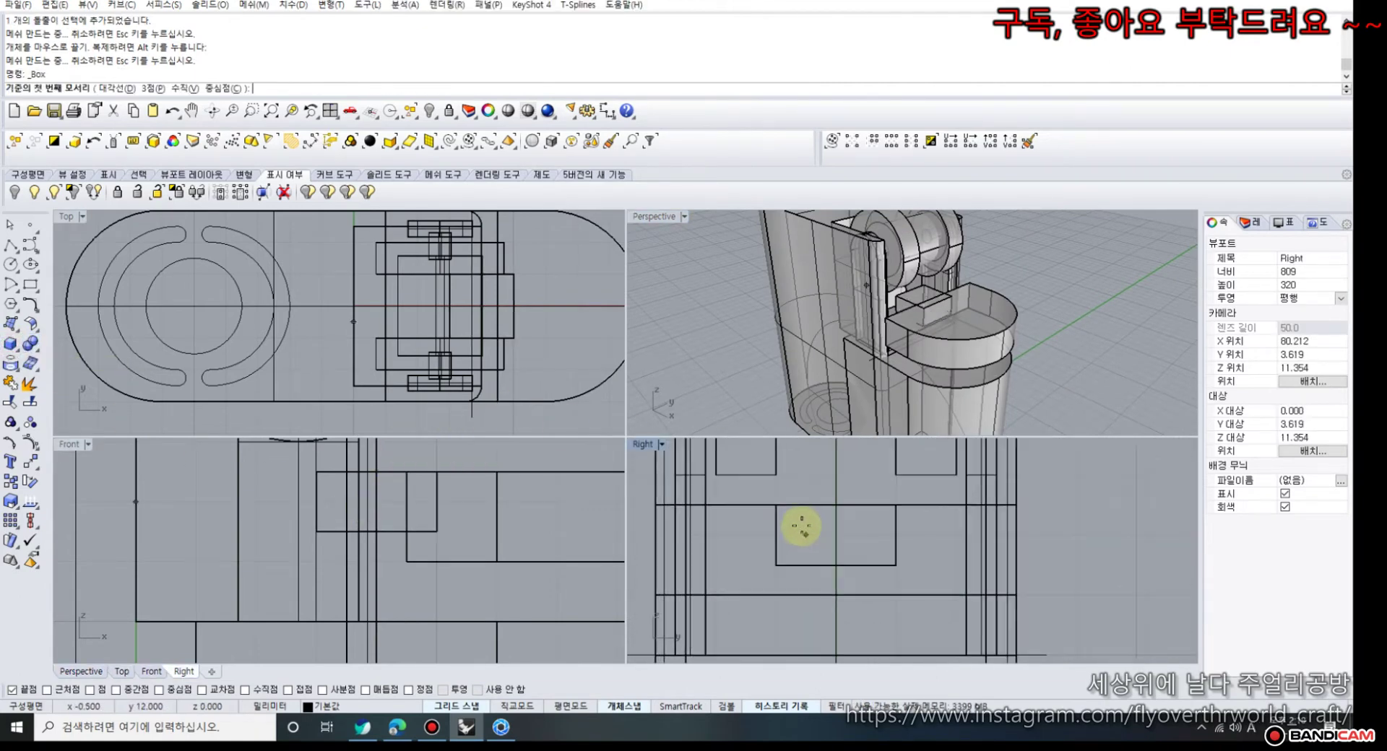
pyautogui.click(715, 505)
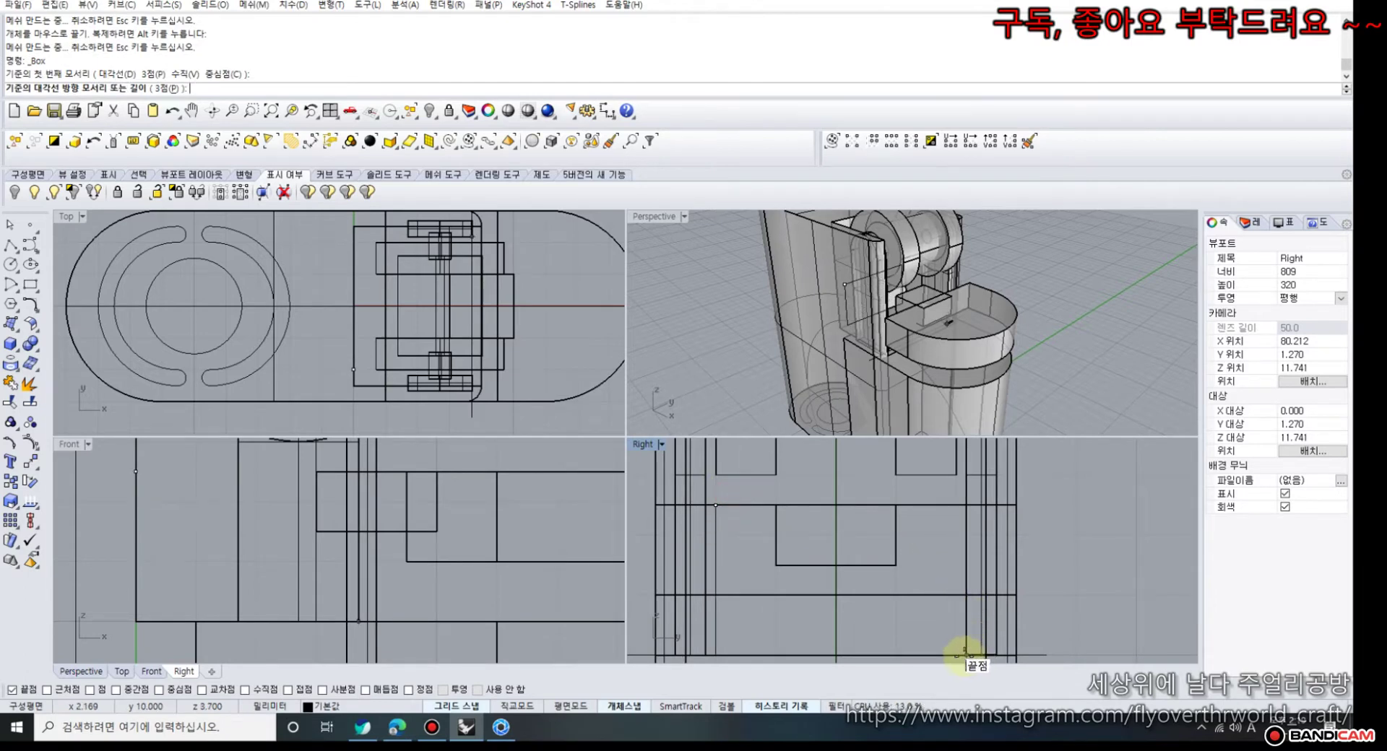
pyautogui.click(955, 652)
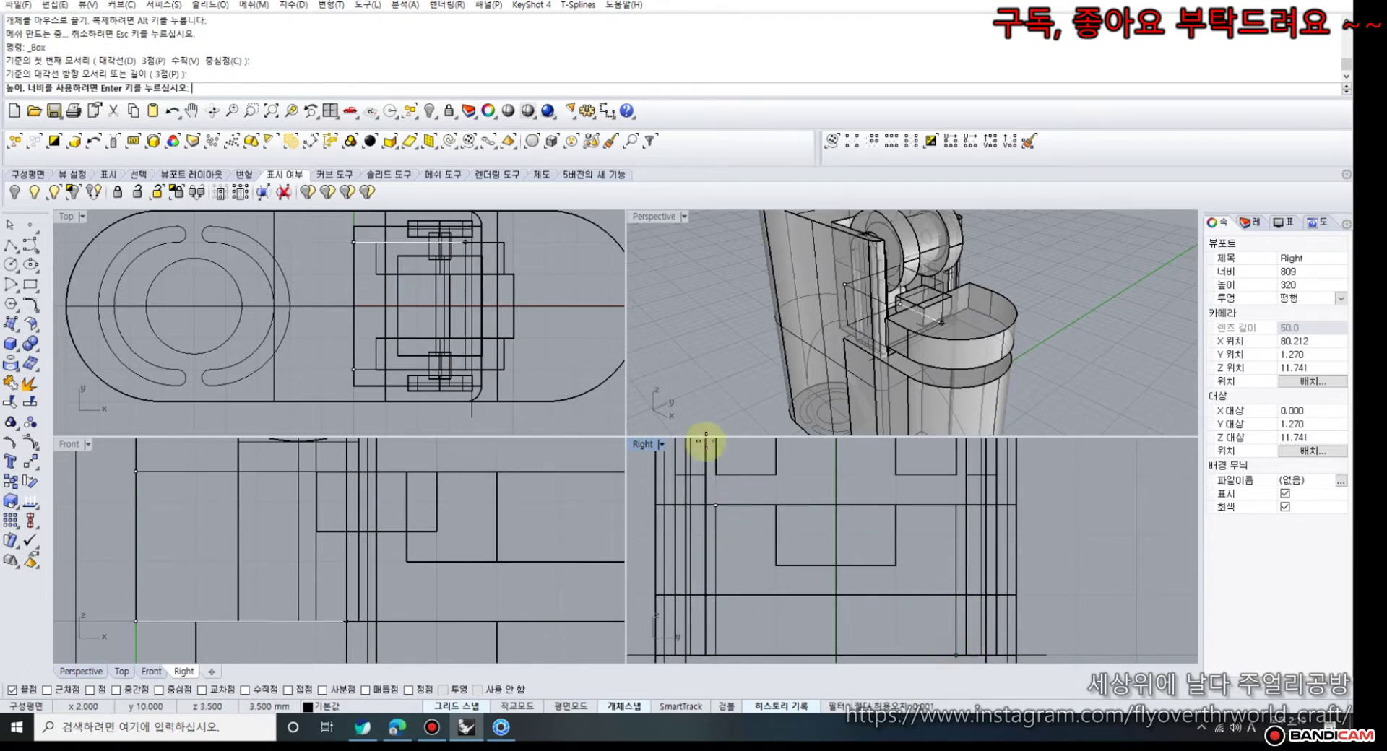
pyautogui.click(316, 322)
# - Move the wide box along X in the Top view so it starts level with the small box's inner end
pyautogui.moveTo(321, 322); pyautogui.dragTo(442, 329)
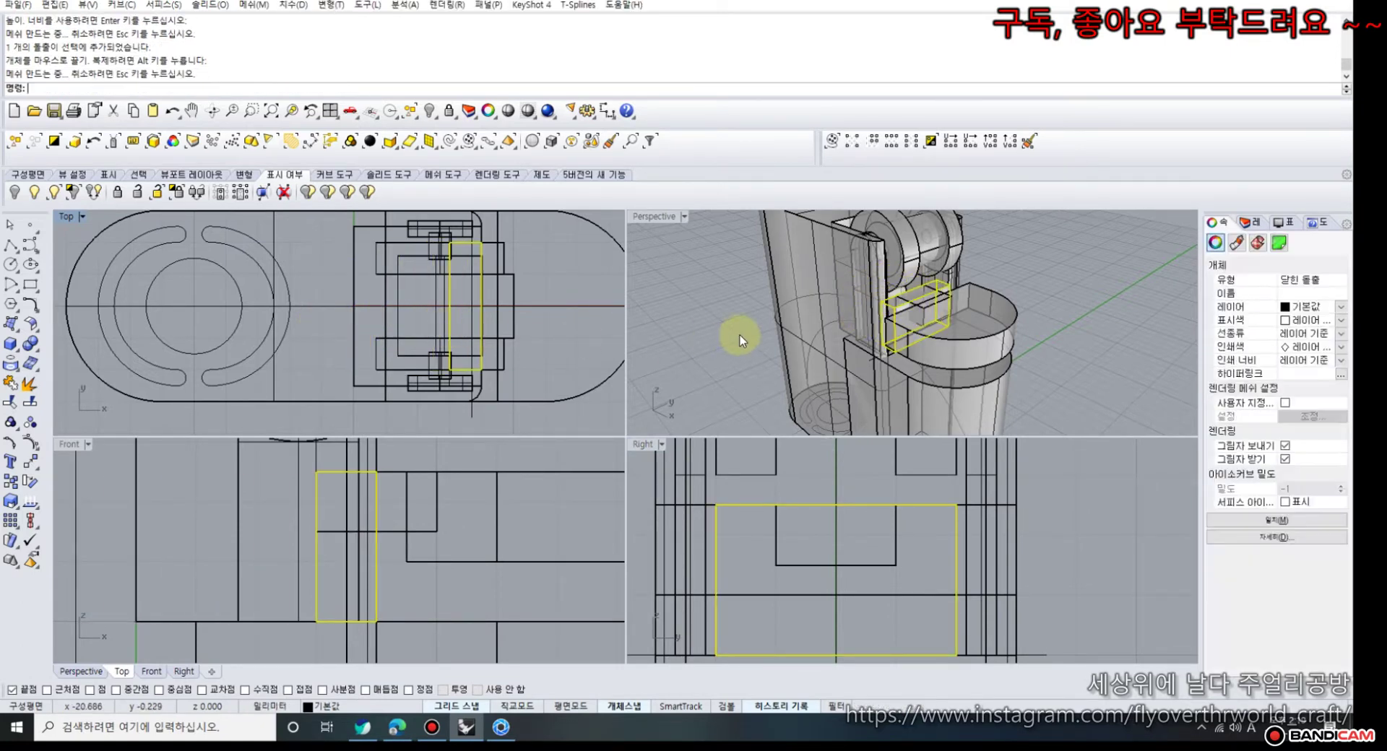
pyautogui.click(783, 336)
pyautogui.moveTo(782, 335); pyautogui.dragTo(919, 354, button='right')
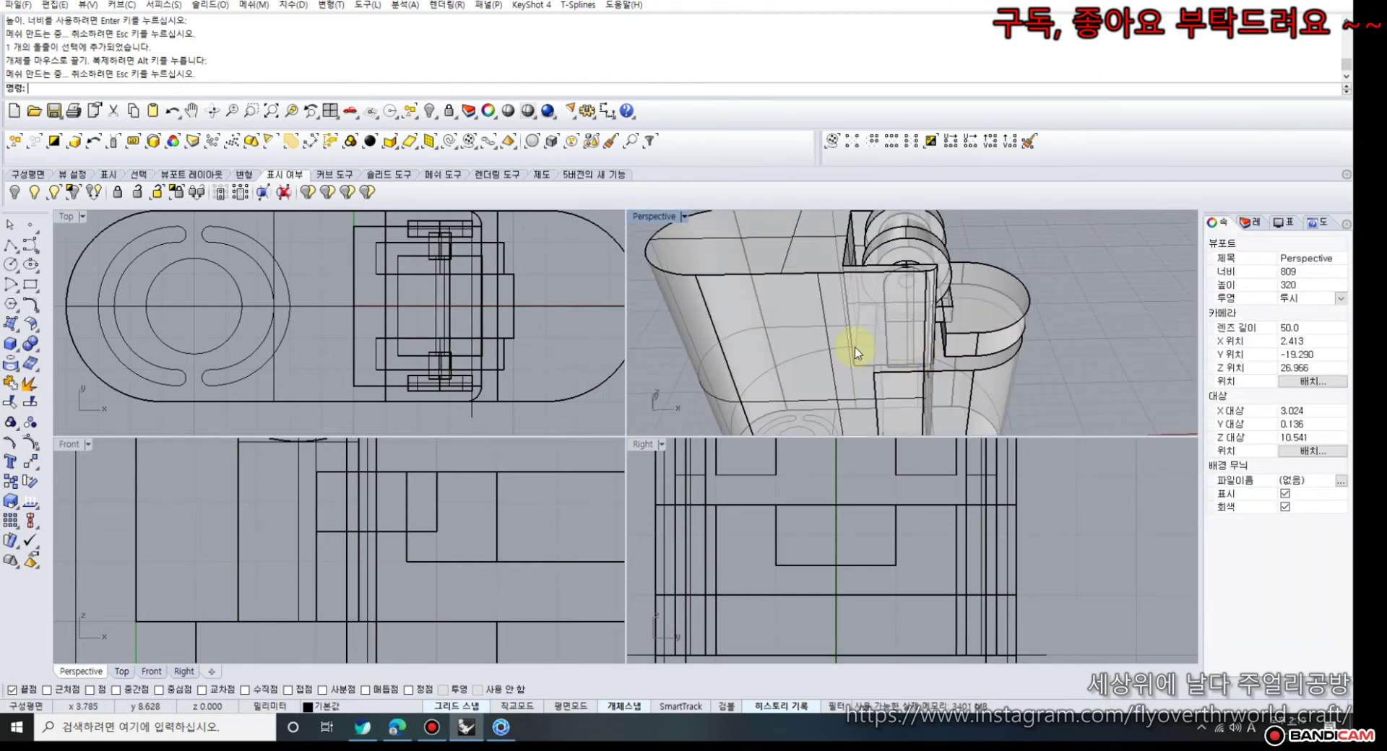
pyautogui.scroll(-3, 381, 458)
pyautogui.scroll(-2, 427, 513)
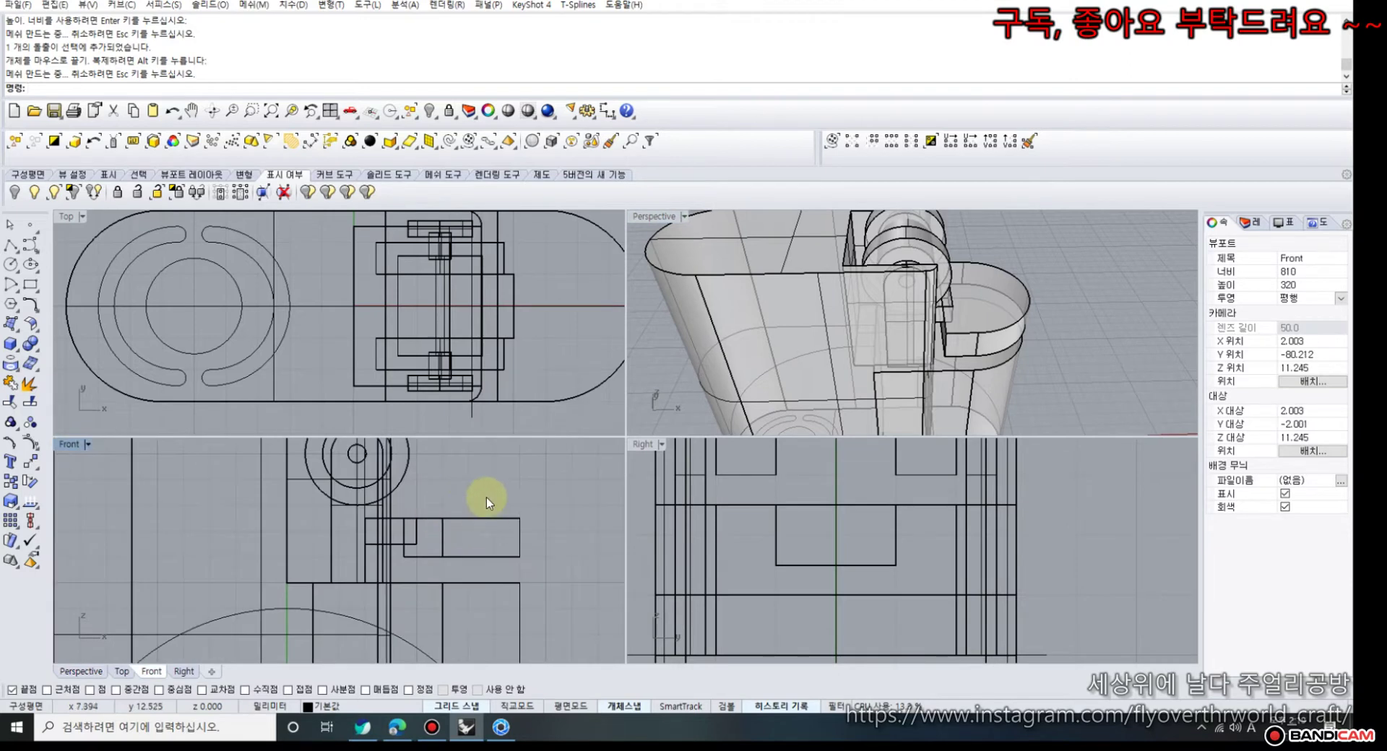
# - Group the D-shaped block with the small connecting box and the wide box
pyautogui.moveTo(408, 536); pyautogui.dragTo(407, 541)
pyautogui.scroll(2, 375, 526)
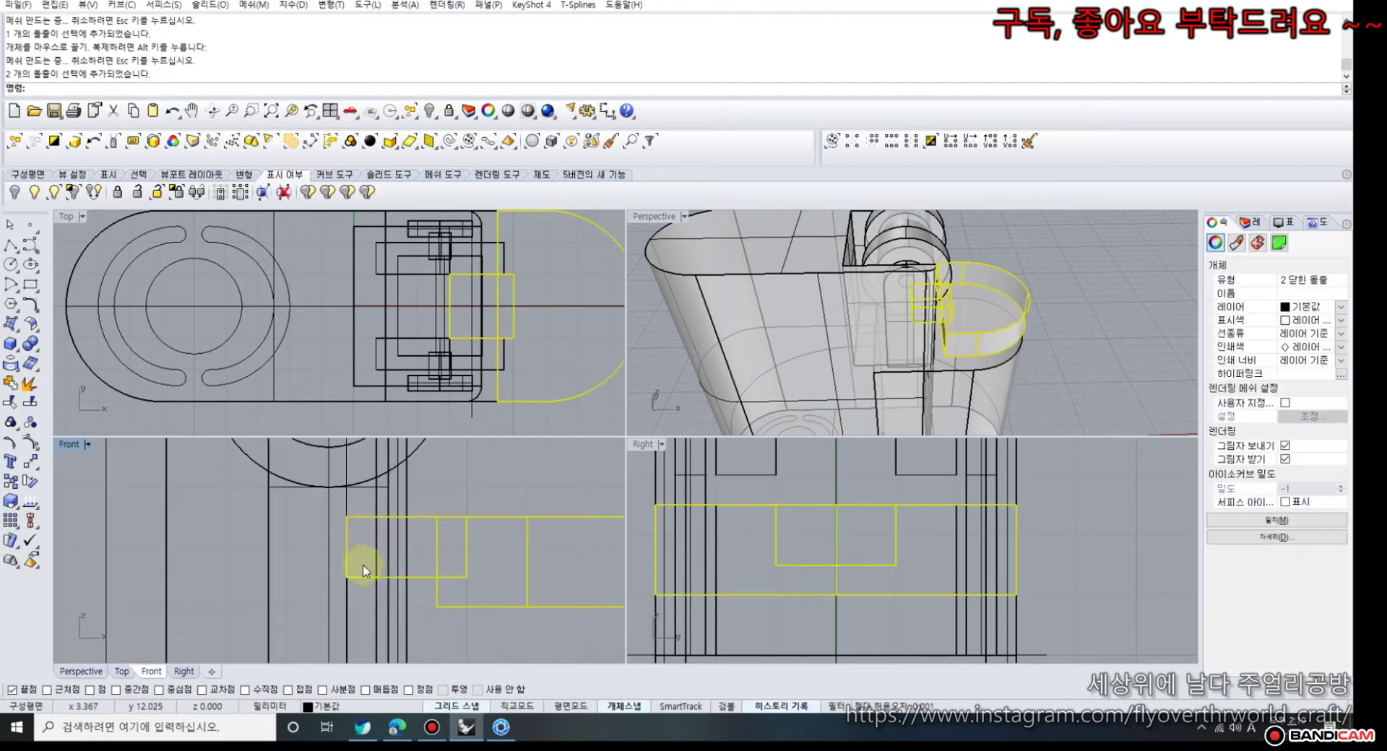
pyautogui.scroll(3, 960, 316)
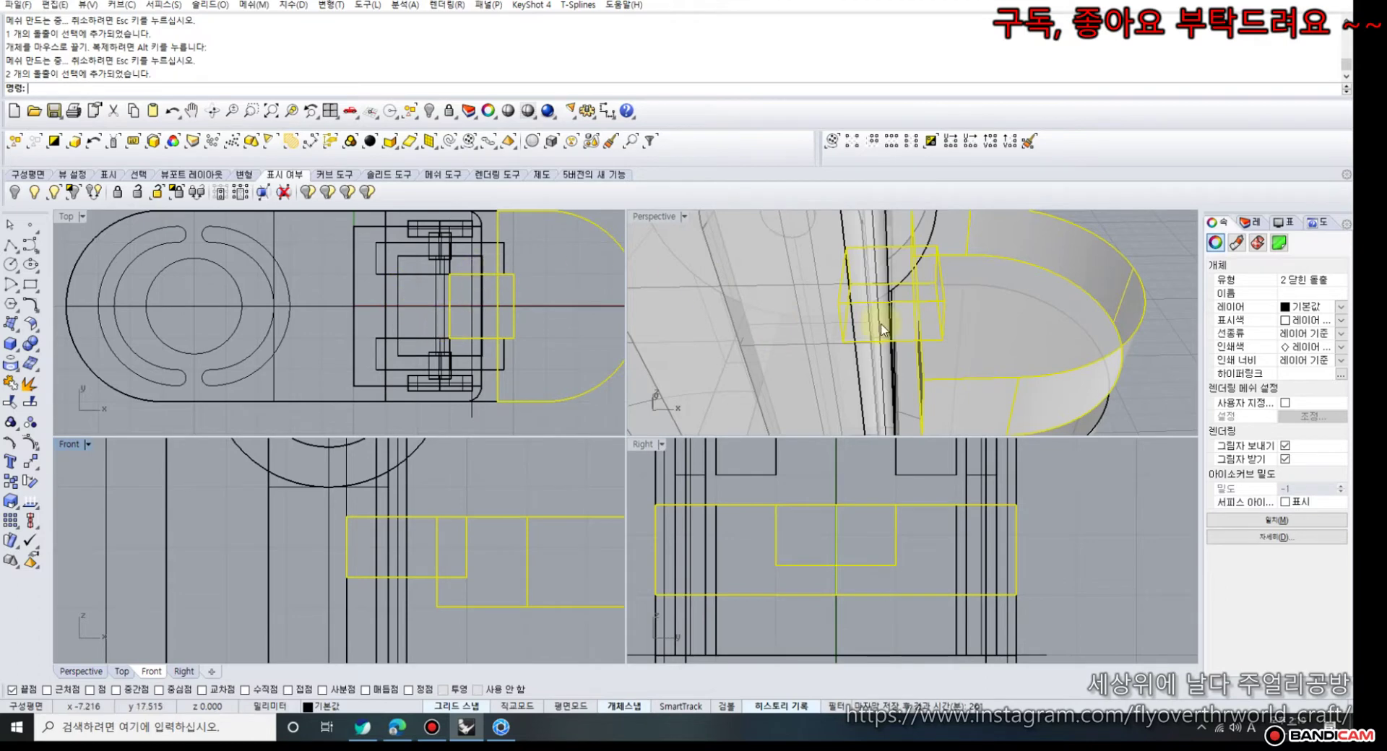
pyautogui.moveTo(881, 331); pyautogui.dragTo(913, 239, button='right')
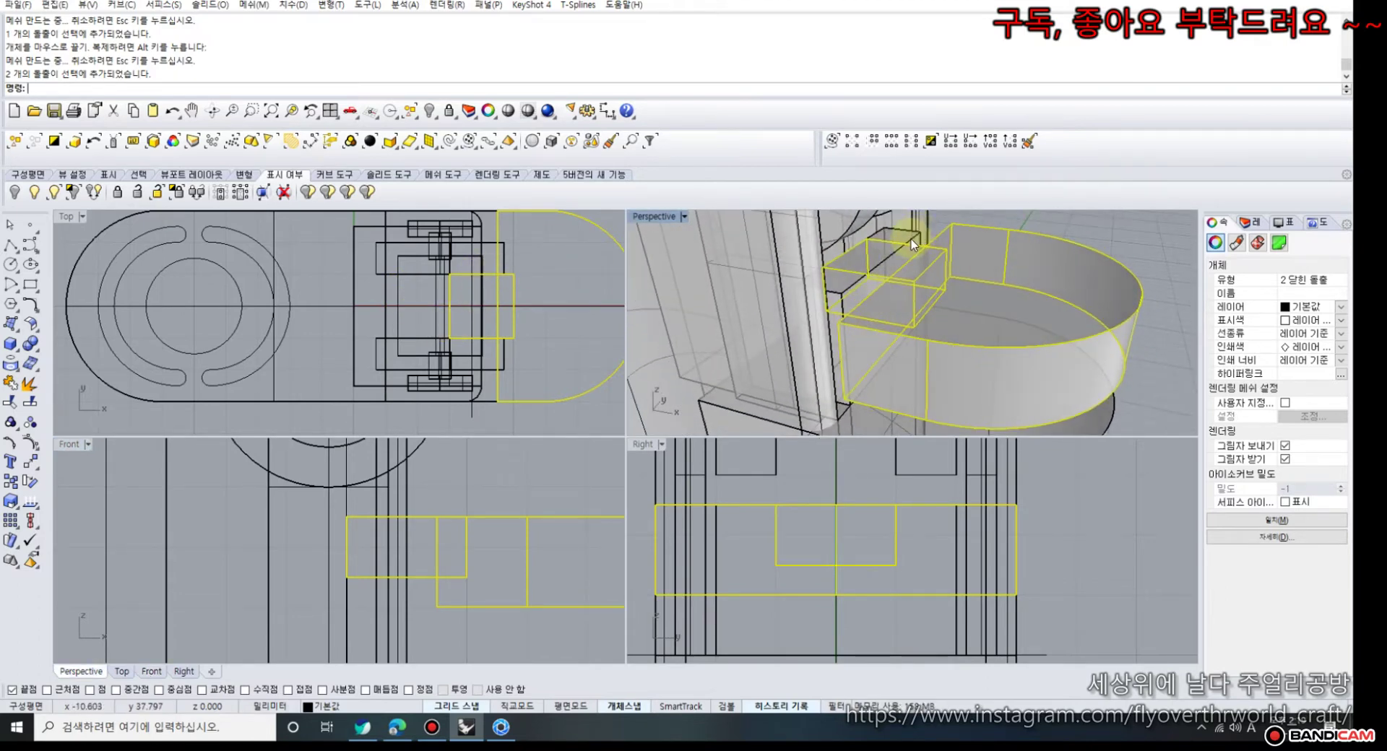
pyautogui.keyDown('shift'); pyautogui.click(911, 240); pyautogui.keyUp('shift')
pyautogui.click(952, 293)
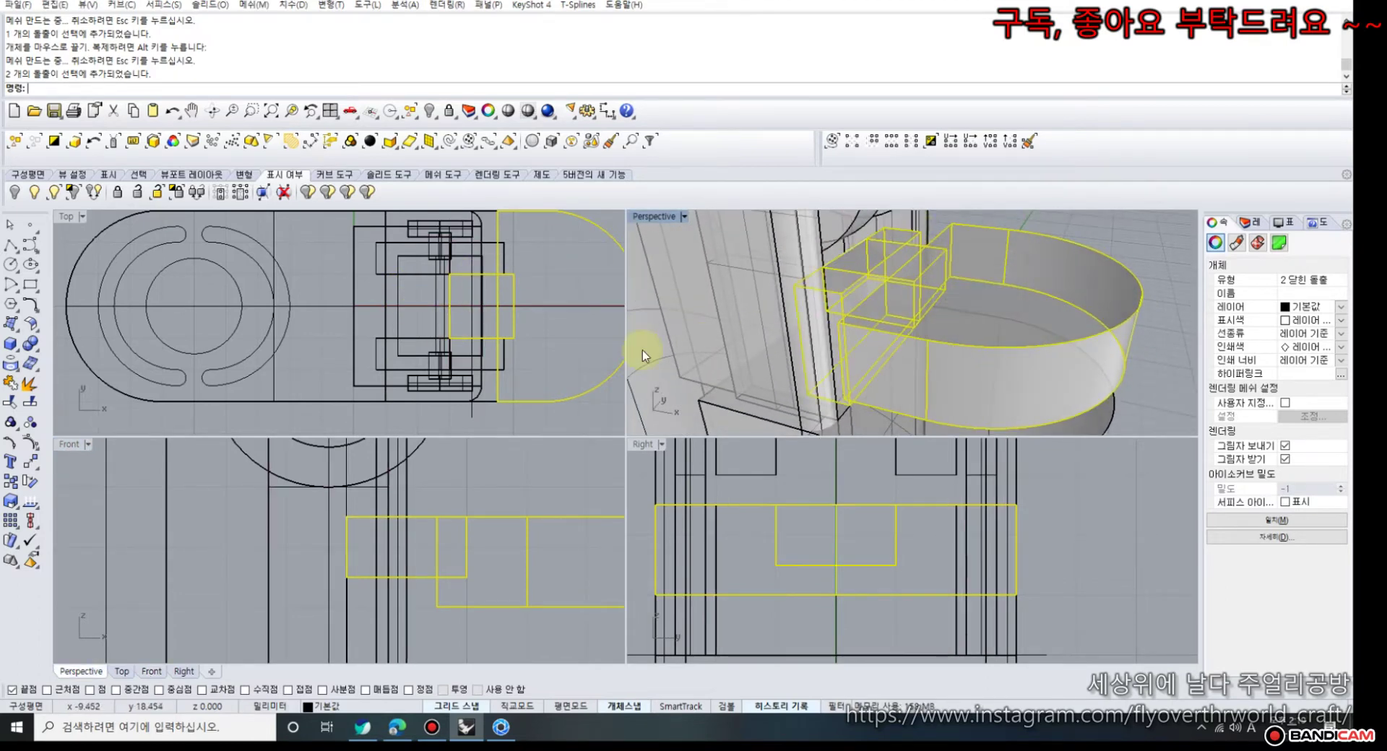
pyautogui.click(10, 422)
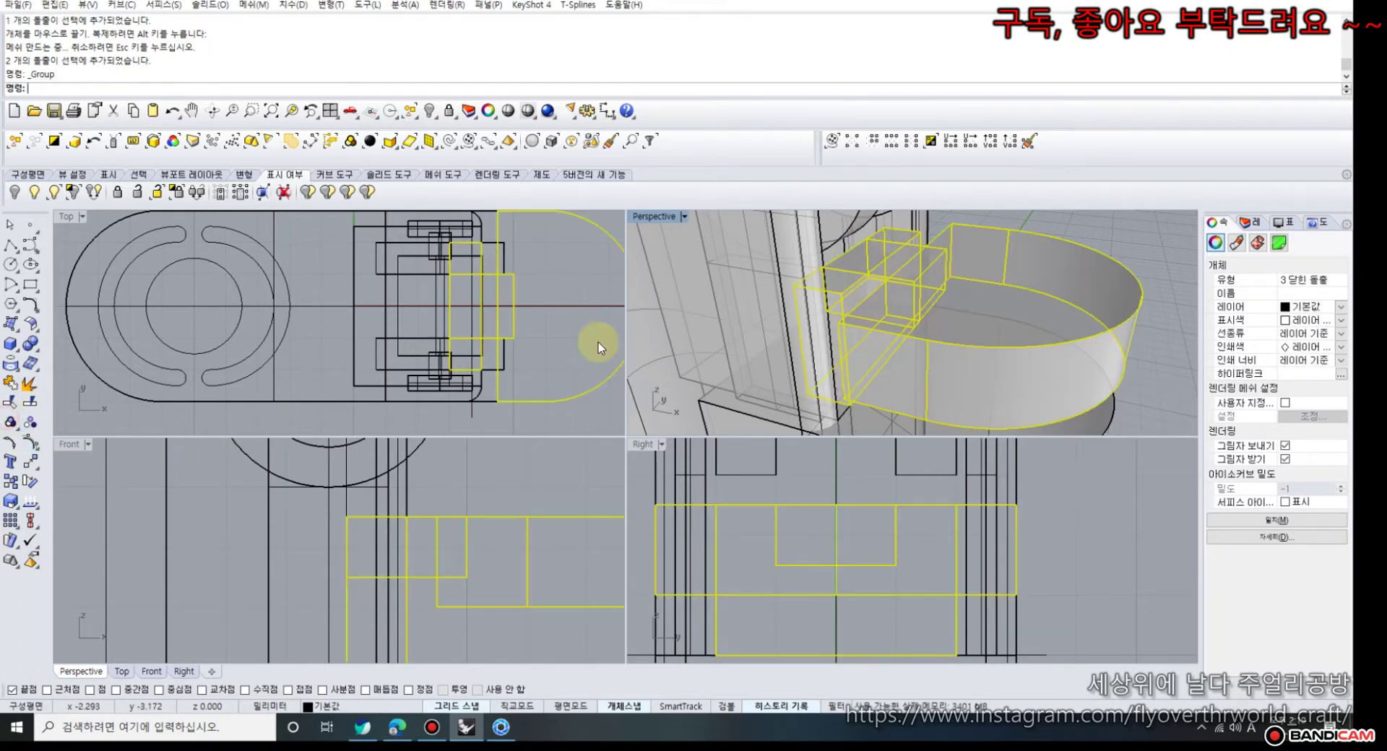
pyautogui.click(1146, 254)
pyautogui.keyDown('shift'); pyautogui.moveTo(1148, 253); pyautogui.dragTo(1033, 274, button='right'); pyautogui.keyUp('shift')
# - Fillet the curved upper edge of the D-shaped block with a 0.3 mm radius
pyautogui.click(40, 352)
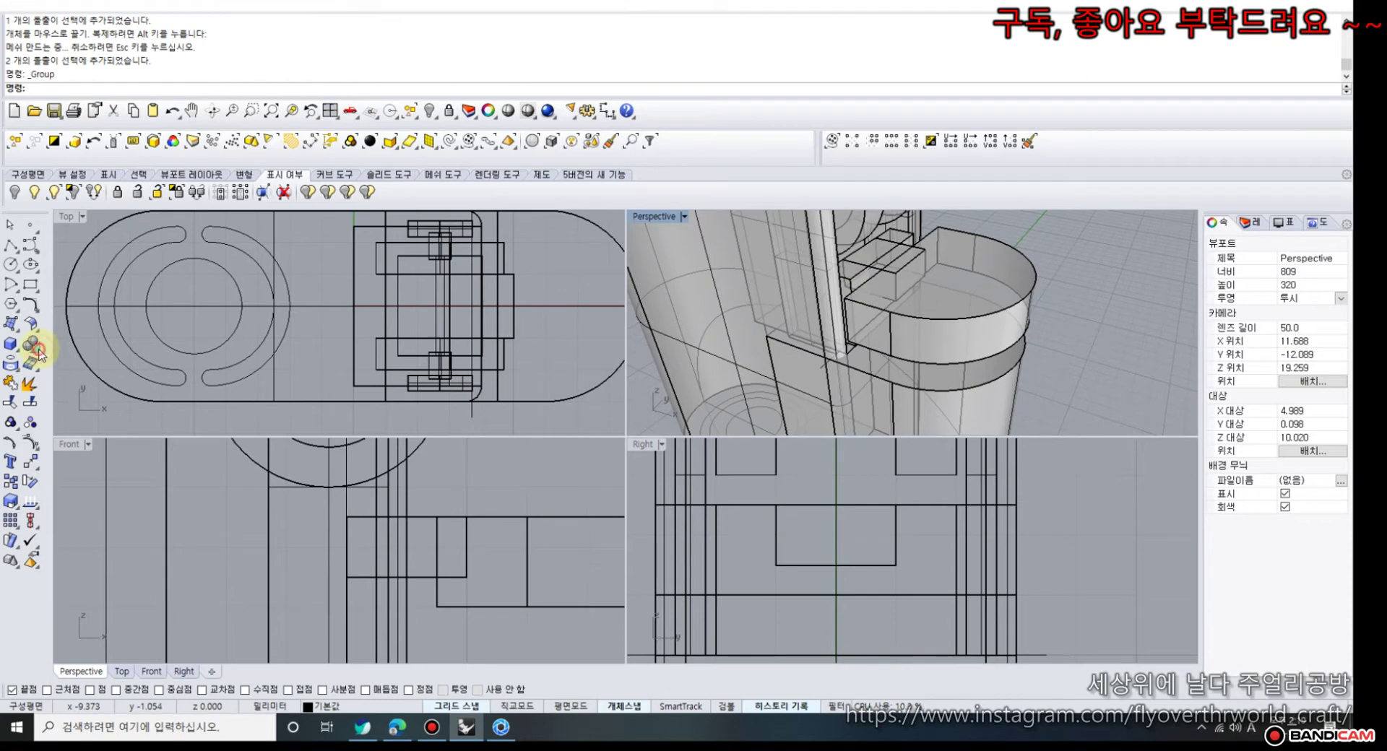
pyautogui.click(128, 372)
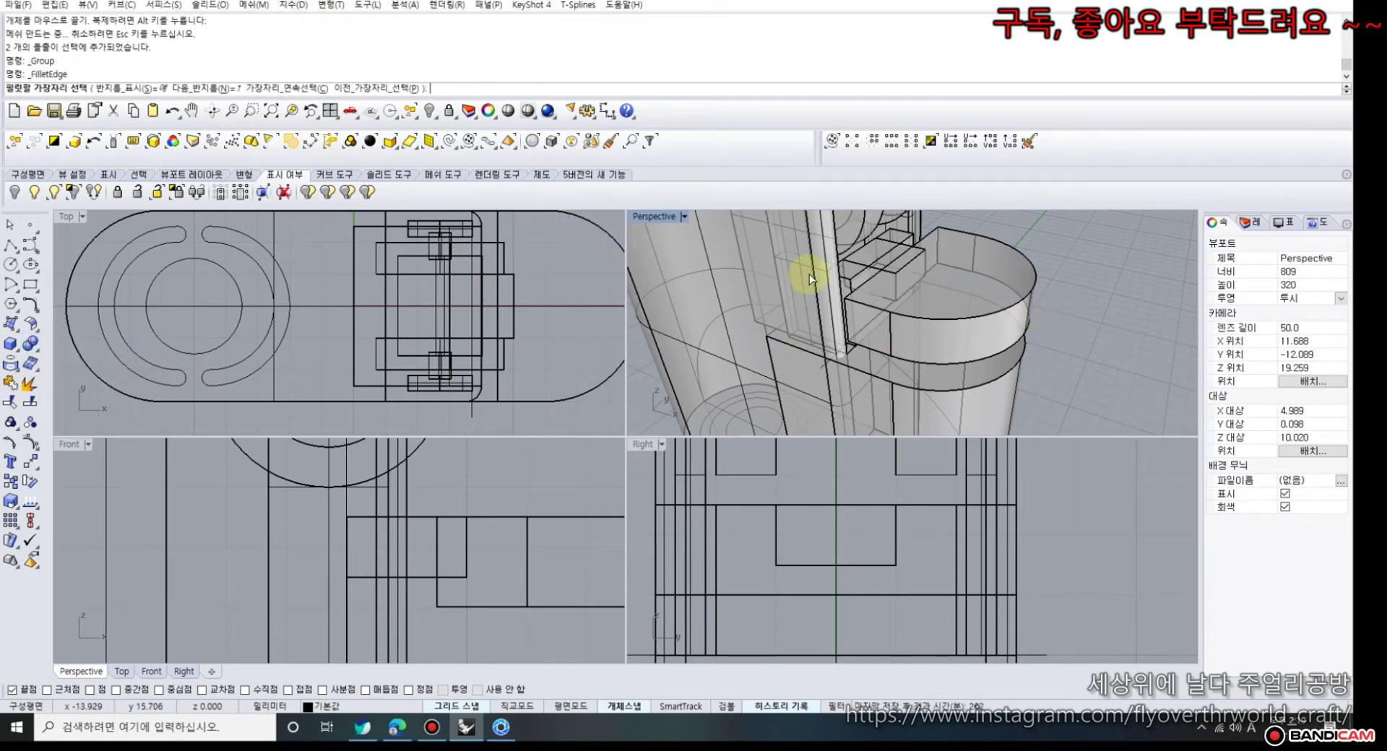
pyautogui.write('.3')
pyautogui.press('Return')
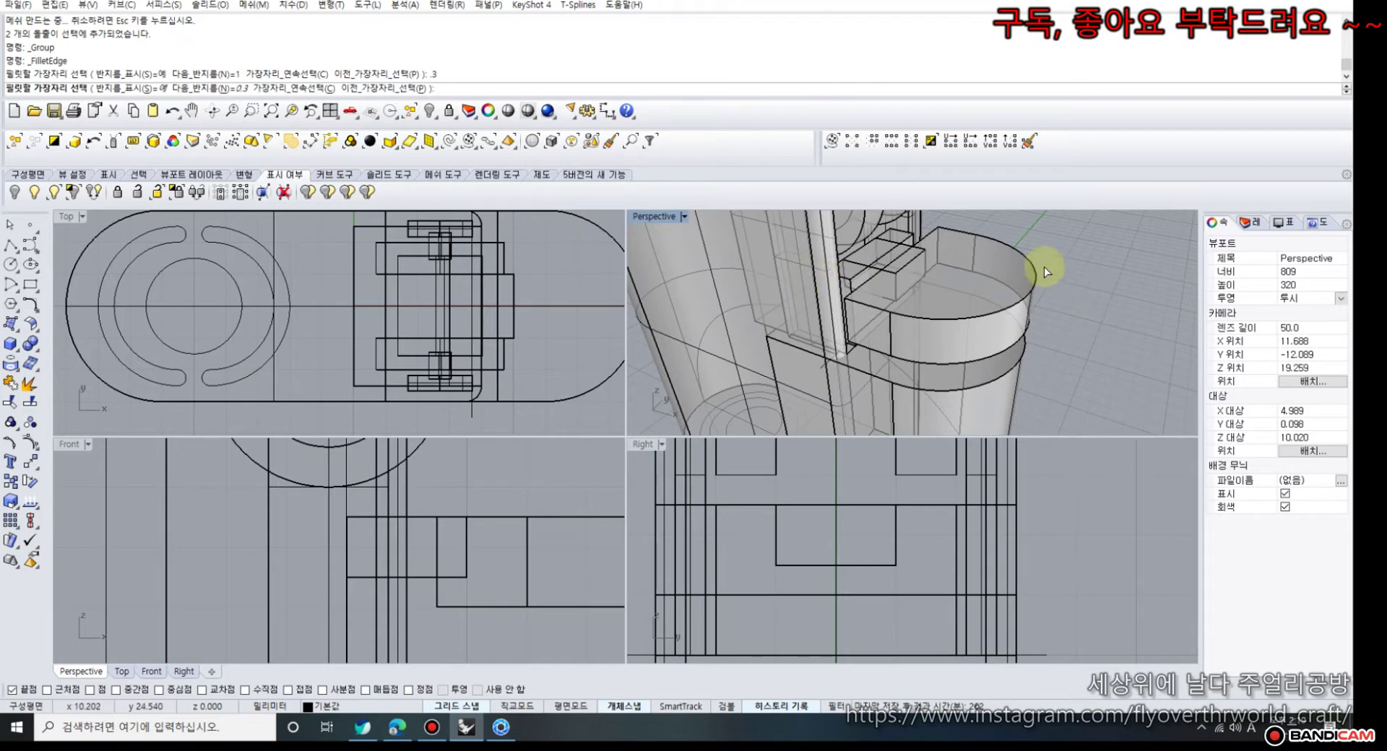
pyautogui.click(1015, 252)
pyautogui.click(965, 237)
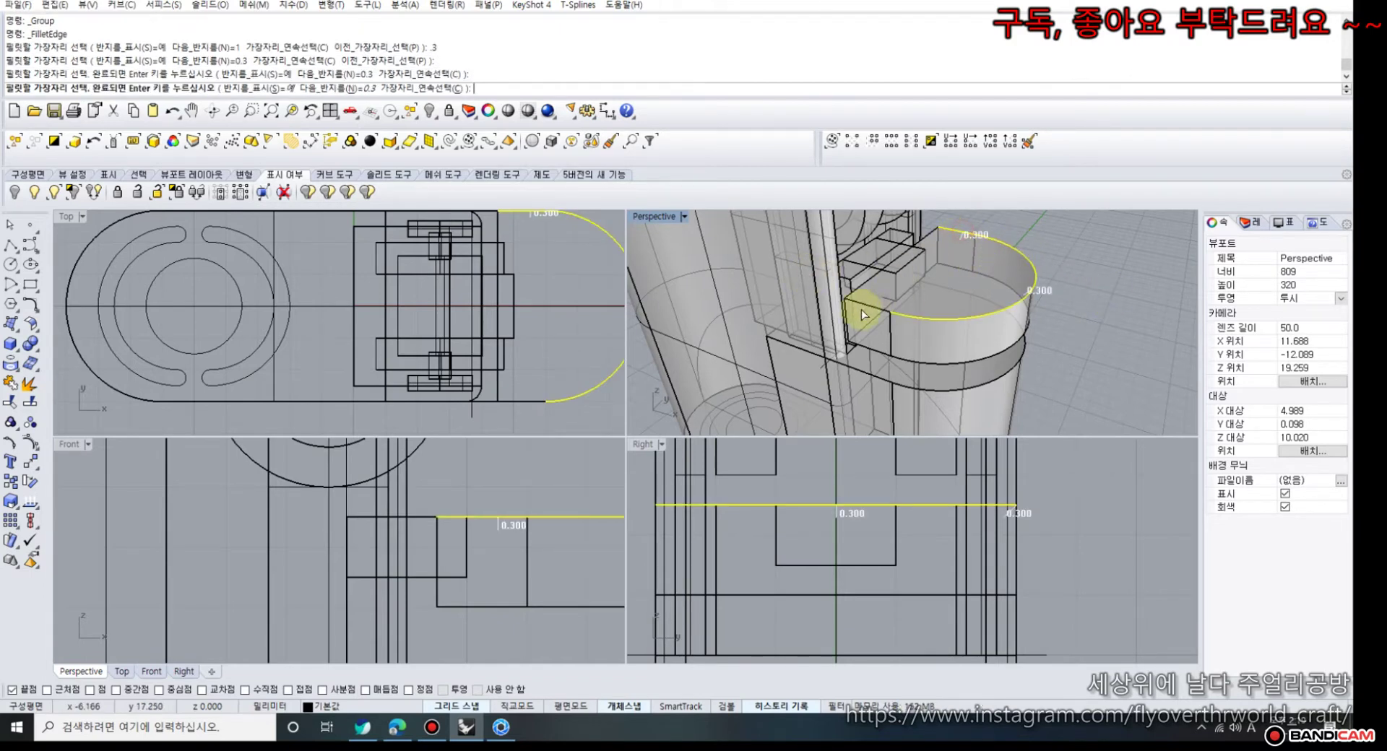
pyautogui.click(866, 304)
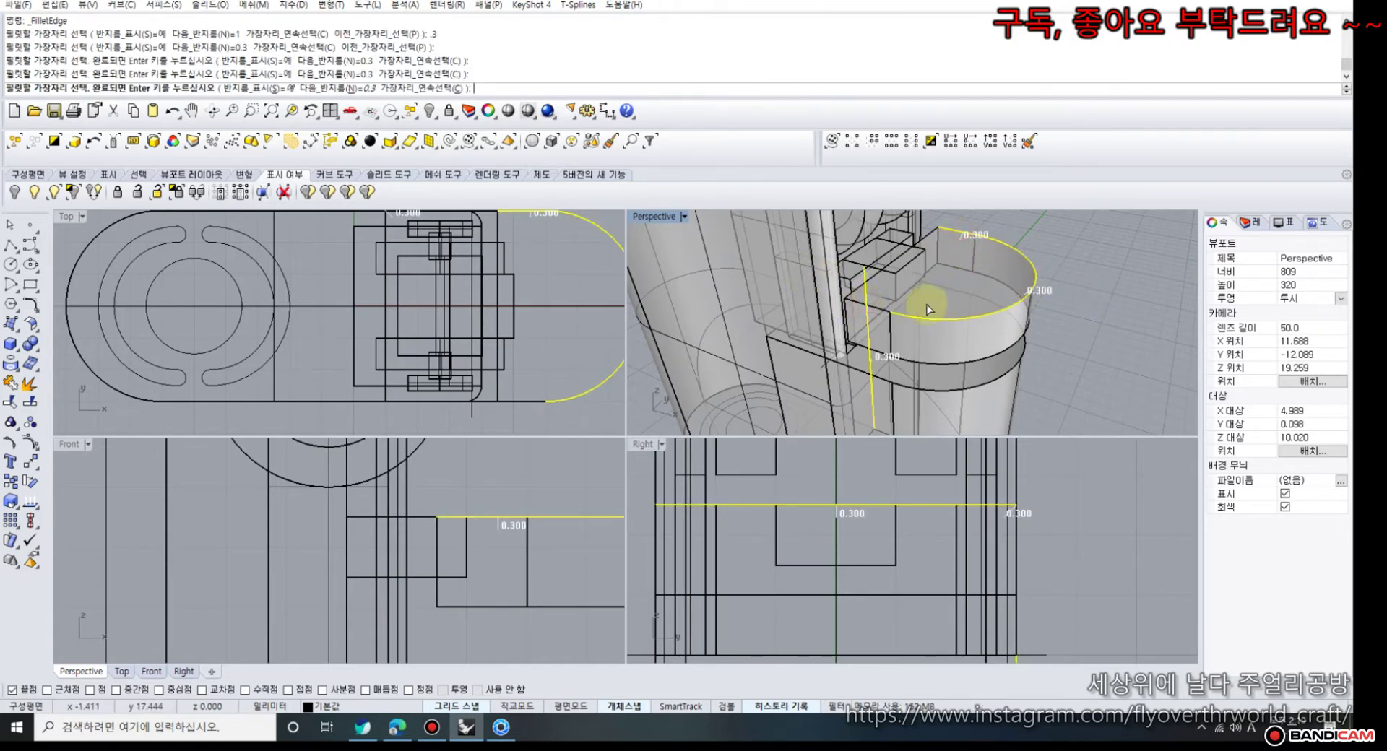
pyautogui.click(869, 306)
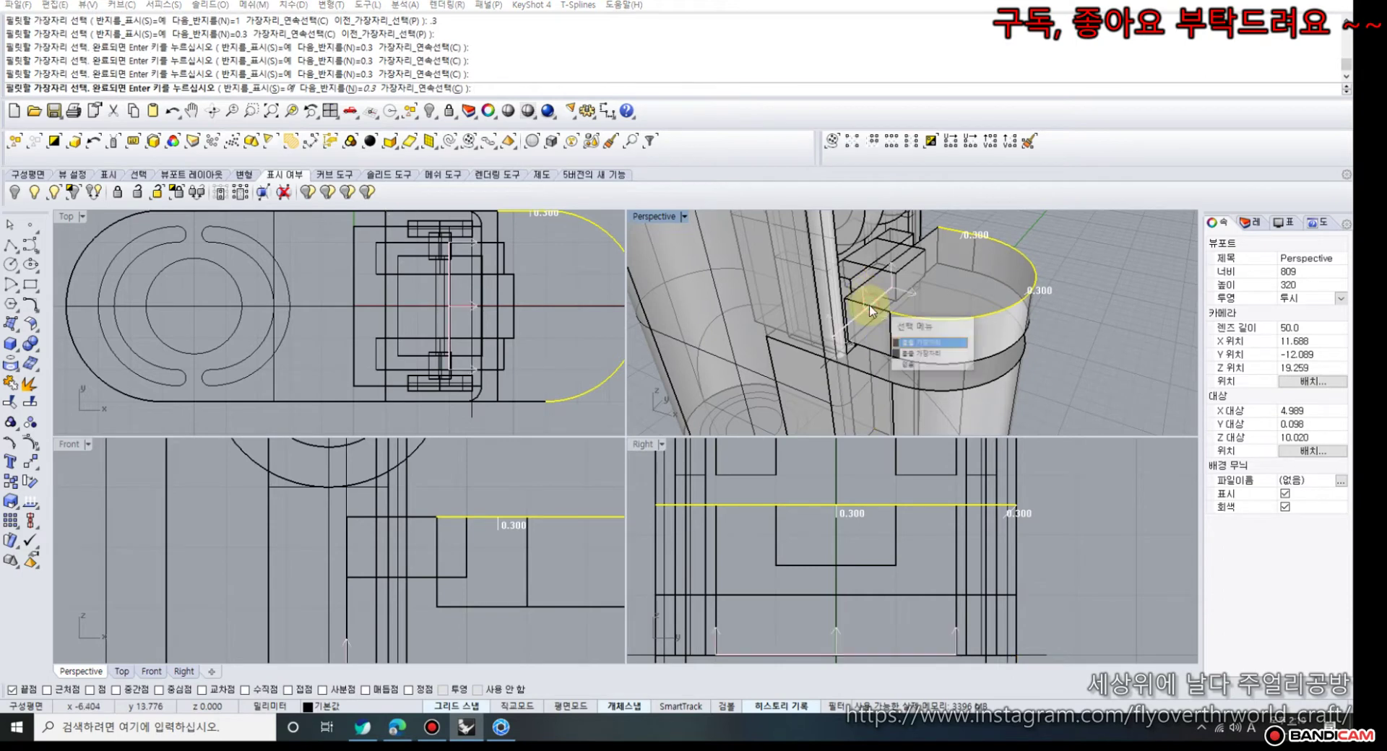
pyautogui.click(912, 354)
pyautogui.rightClick(1108, 277)
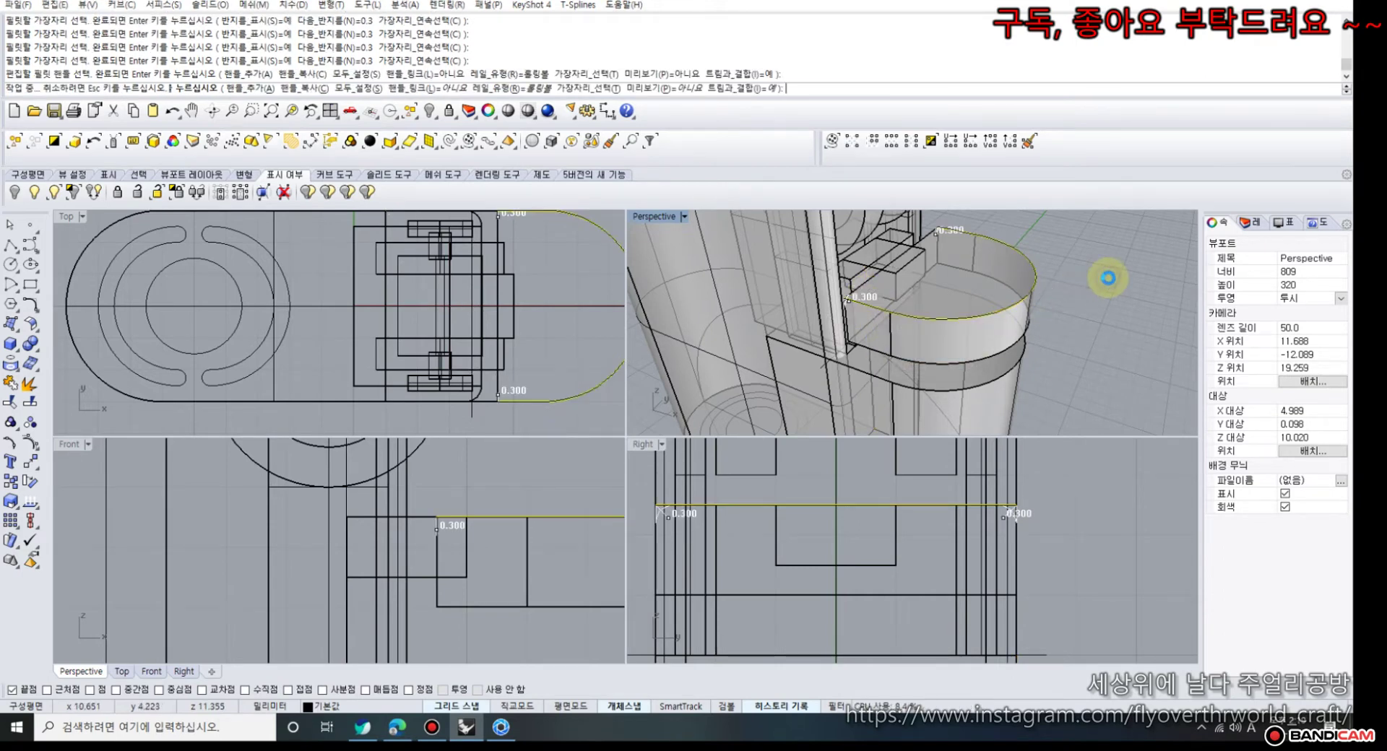
pyautogui.scroll(-3, 994, 278)
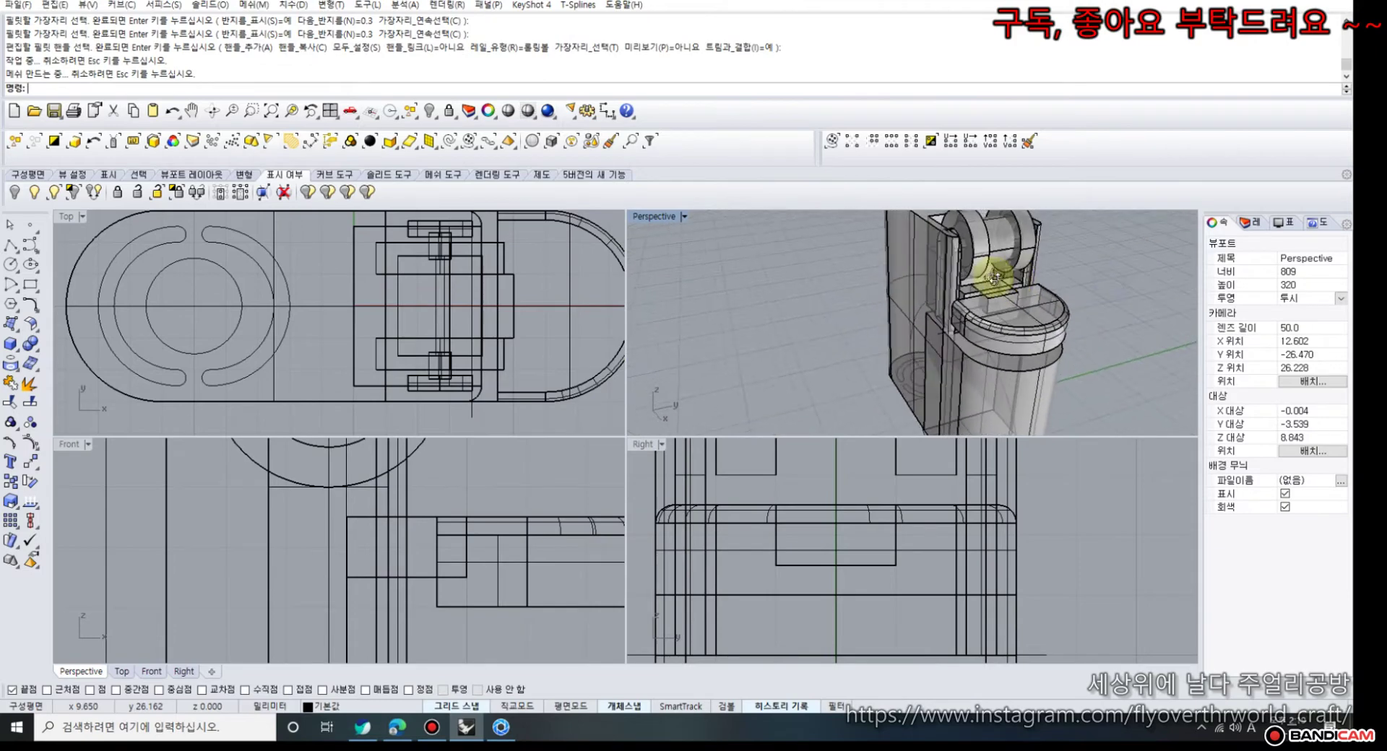
pyautogui.moveTo(994, 278); pyautogui.dragTo(1053, 341, button='right')
pyautogui.scroll(3, 833, 331)
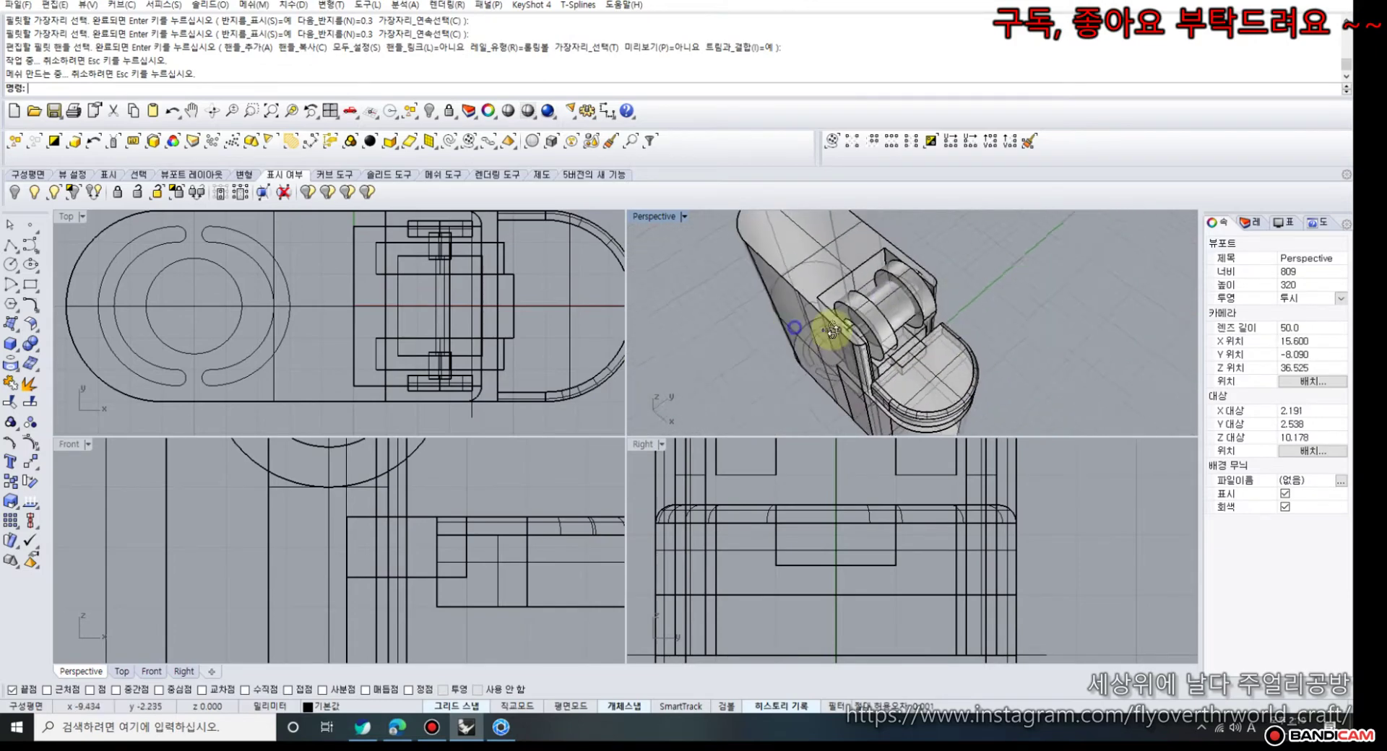
pyautogui.moveTo(833, 332); pyautogui.dragTo(918, 343, button='right')
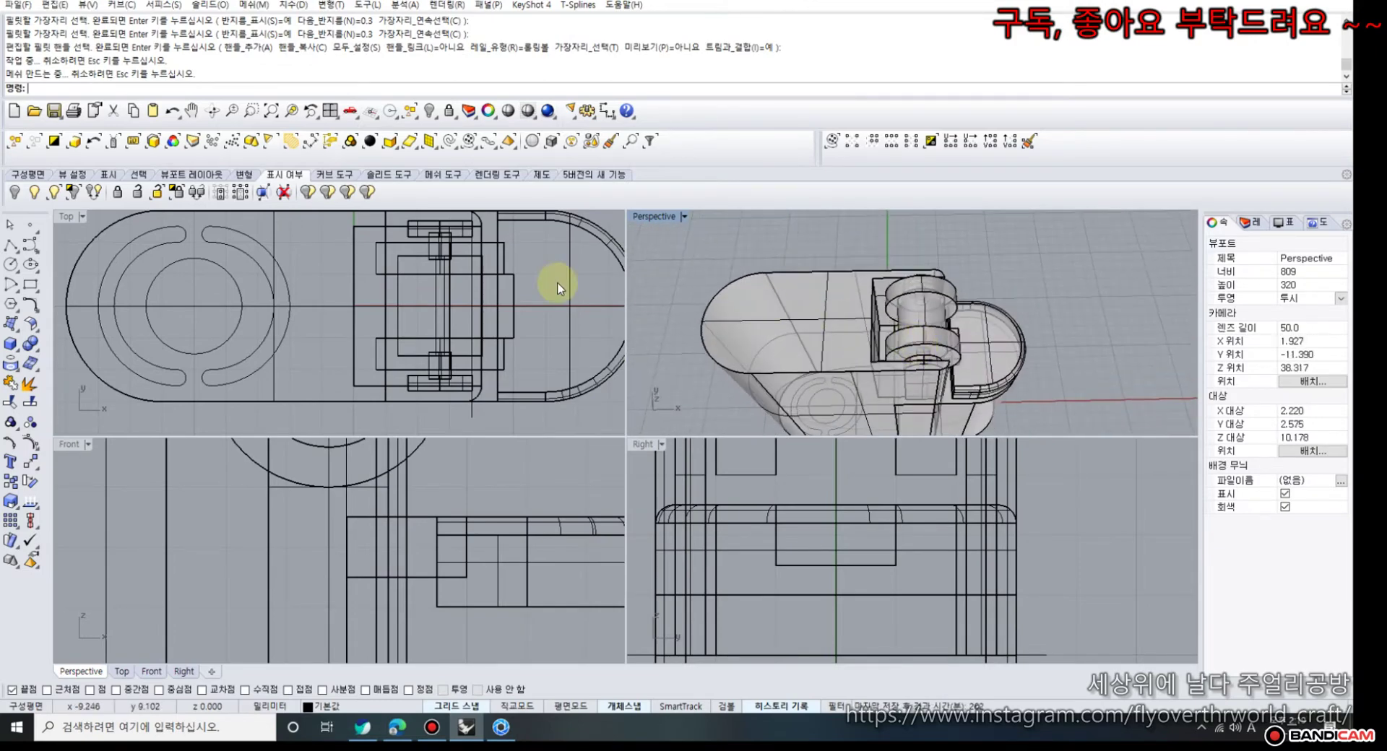
pyautogui.click(233, 241)
pyautogui.click(176, 232)
pyautogui.click(178, 263)
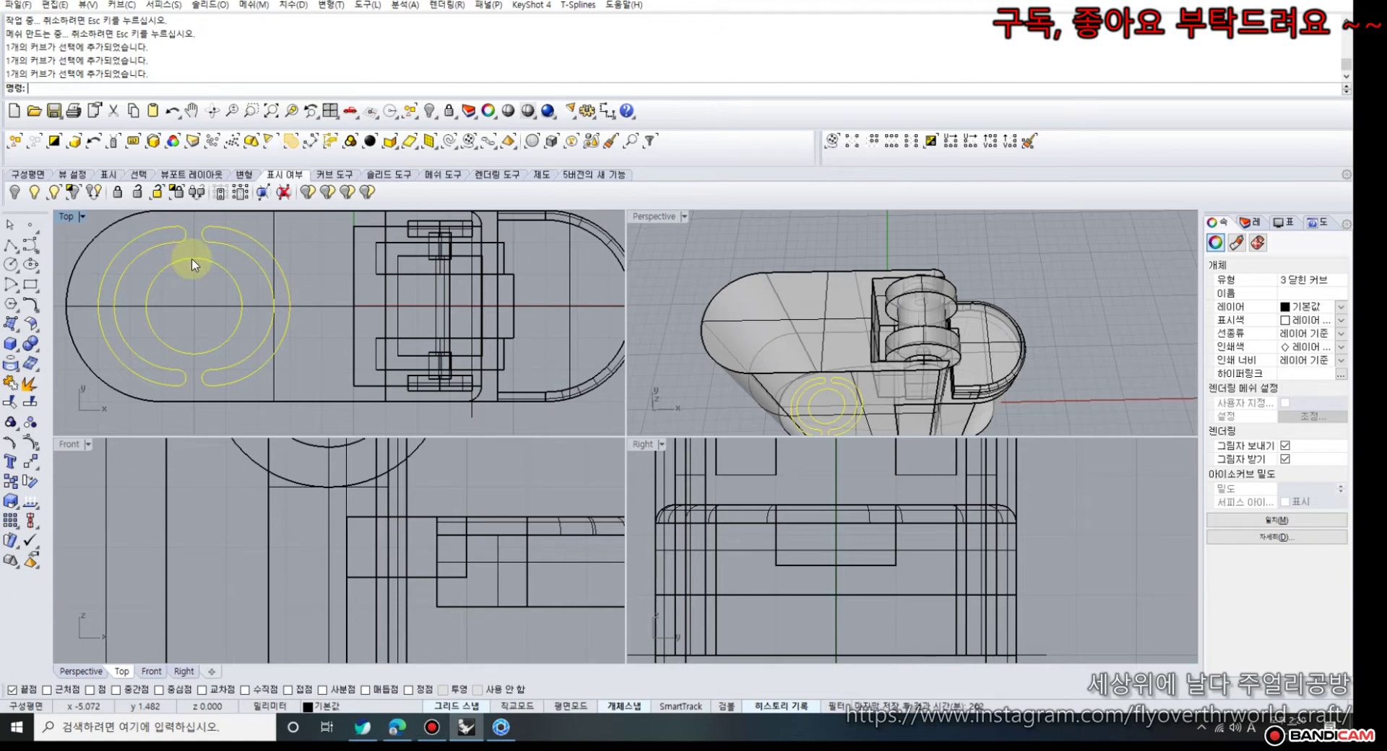
pyautogui.click(74, 237)
# - Start a rectangle for the circular slot pattern in the Top view, with grid snap turned off
pyautogui.click(30, 284)
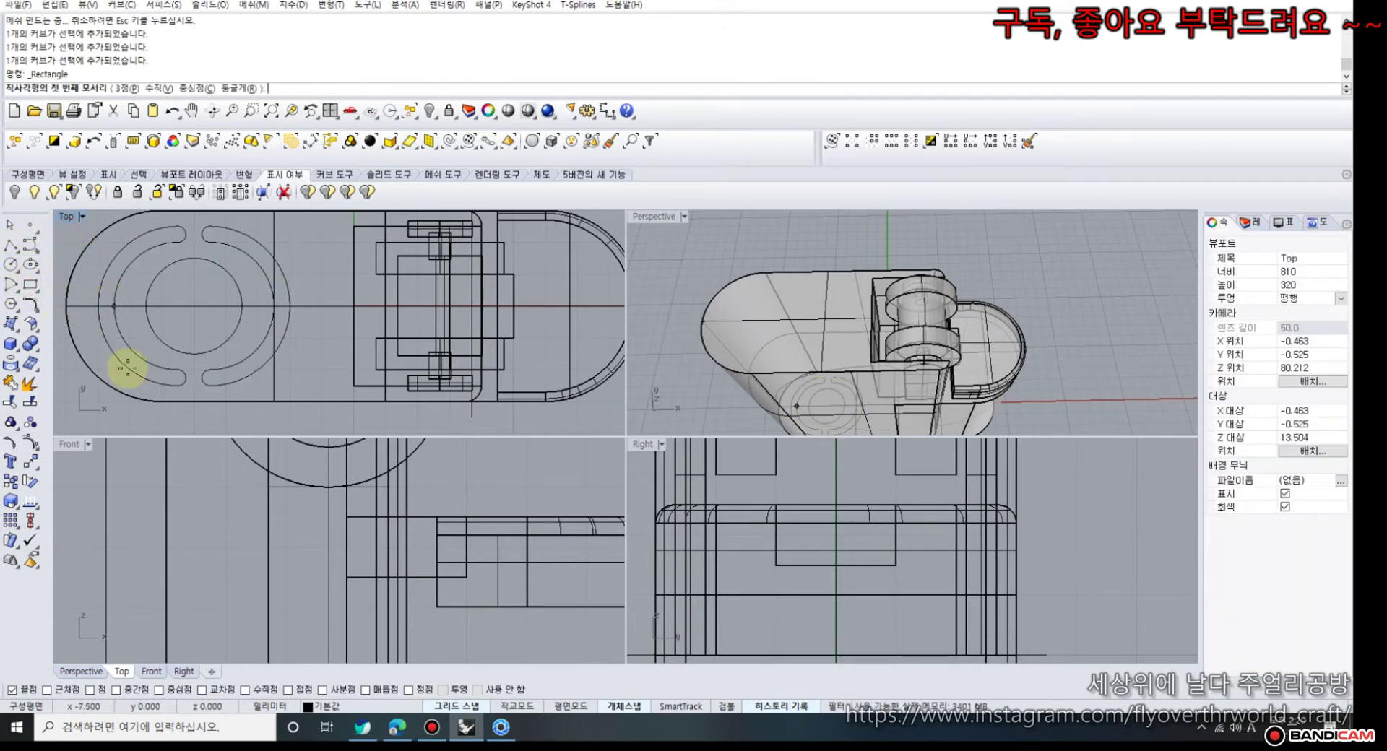
pyautogui.click(347, 517)
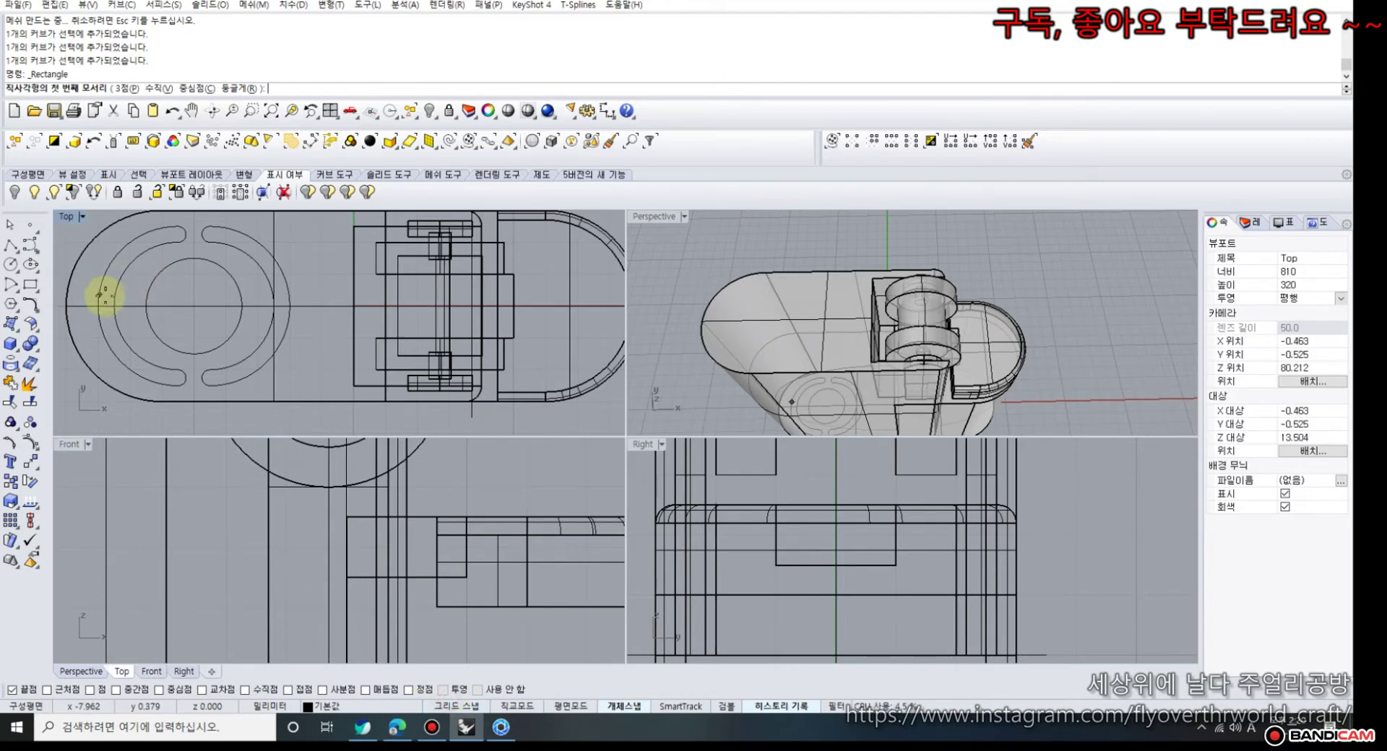